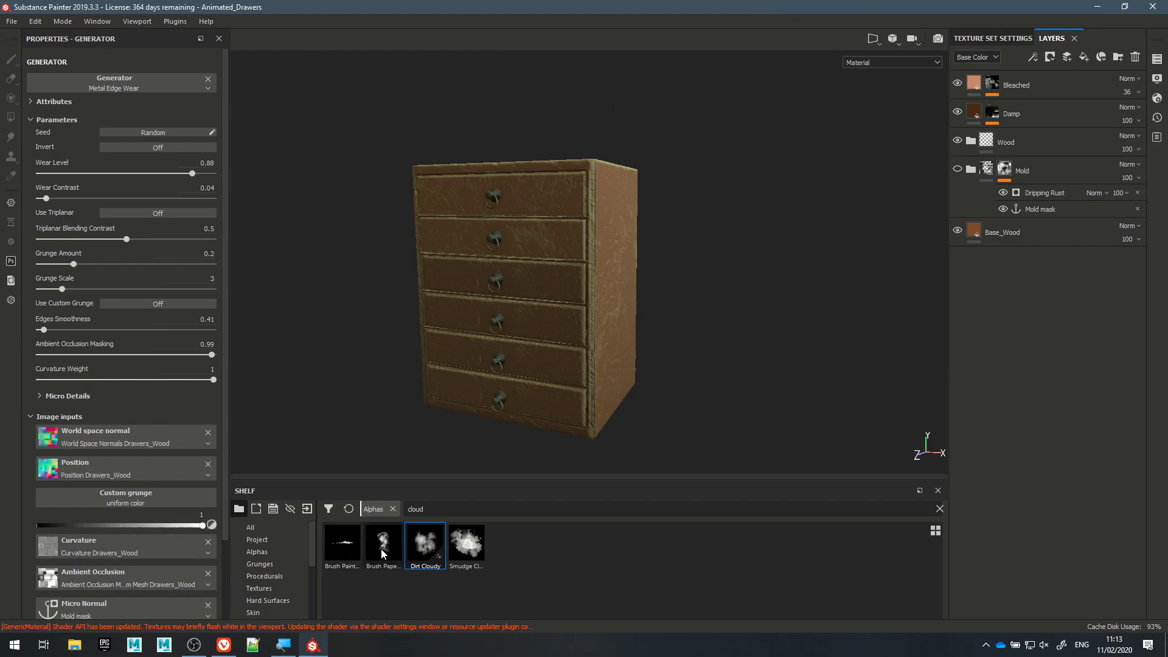
- Clear the Alphas filter, search the shelf for "Normal" and select the Circle Button Cross normal texture
{"action": "left_click", "coordinate": [392, 509]}
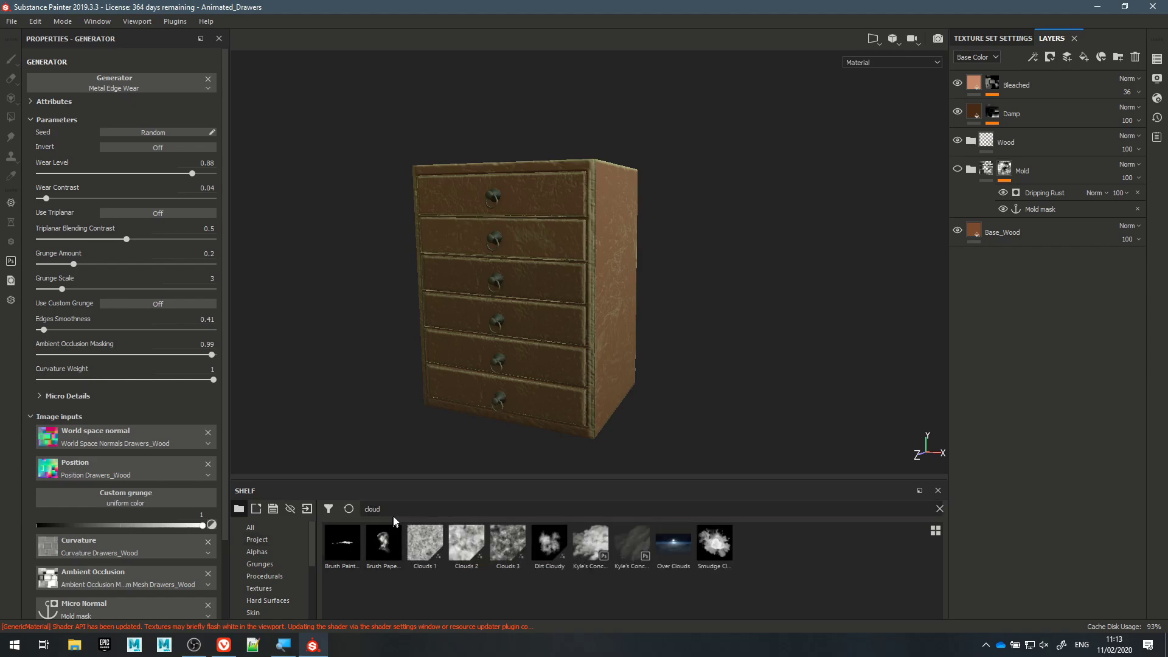
{"action": "double_click", "coordinate": [372, 509]}
{"action": "type", "text": "N"}
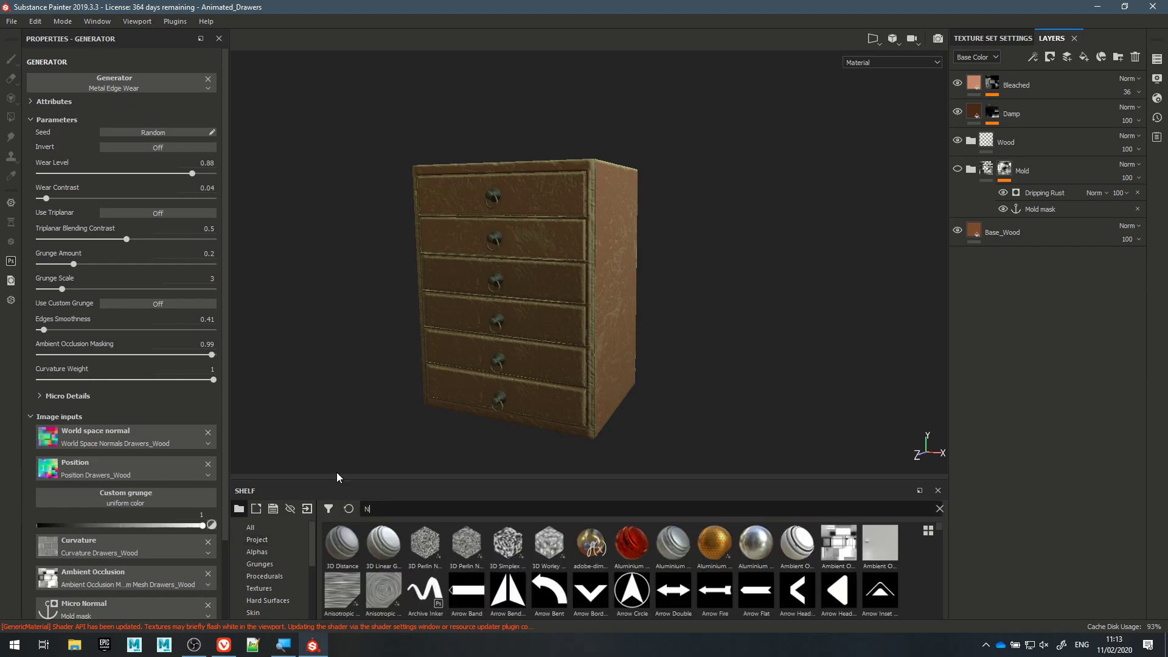
{"action": "type", "text": "ormal"}
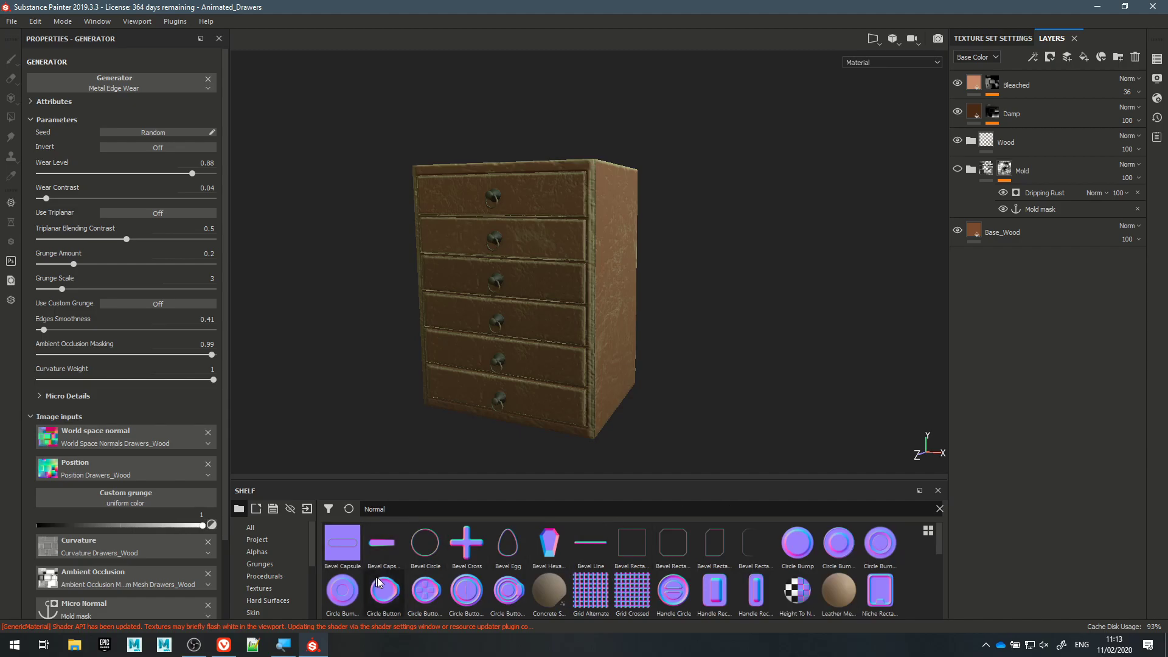
{"action": "left_click", "coordinate": [434, 599]}
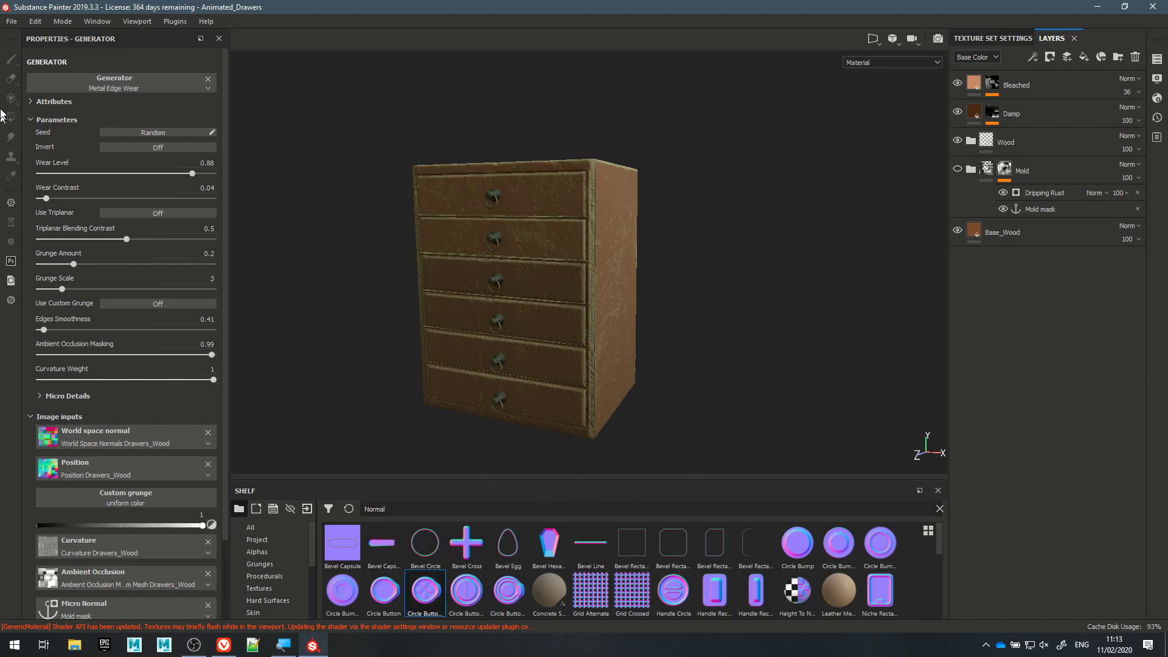
- Add a new paint layer and place it in the Wood folder between Wood_Edge_Wear and Detail
{"action": "left_click", "coordinate": [1067, 58]}
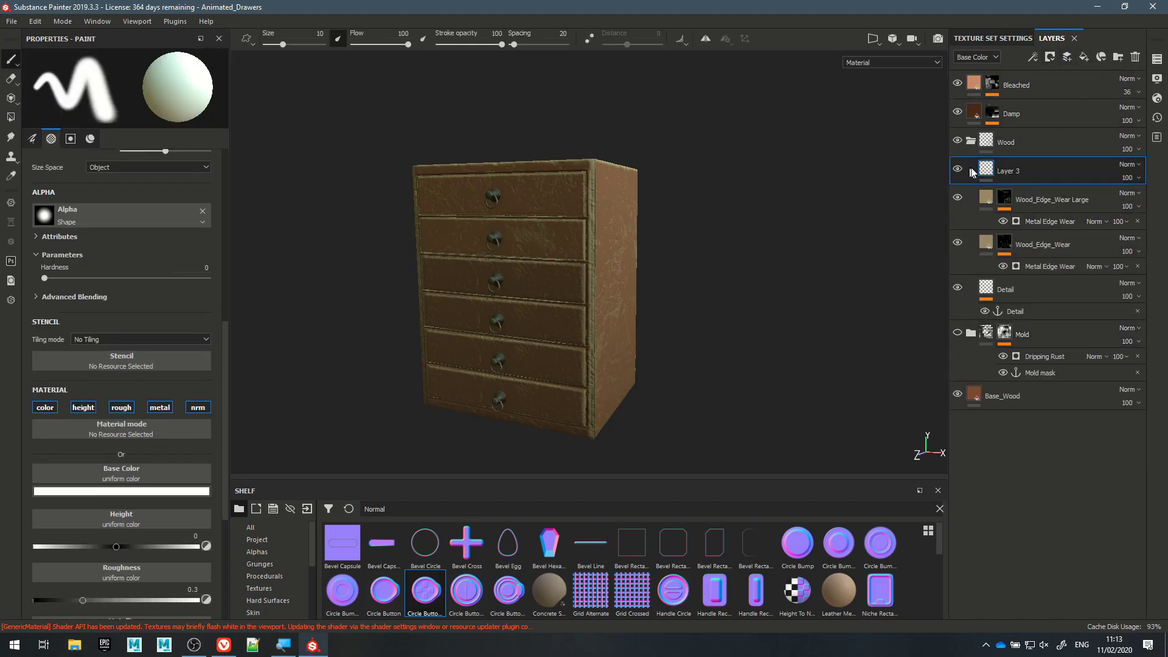
{"action": "left_click_drag", "start_coordinate": [806, 244], "coordinate": [573, 252], "text": "alt"}
{"action": "left_click_drag", "start_coordinate": [1056, 173], "coordinate": [1059, 262]}
{"action": "scroll", "coordinate": [555, 245], "scroll_direction": "up", "scroll_amount": 5}
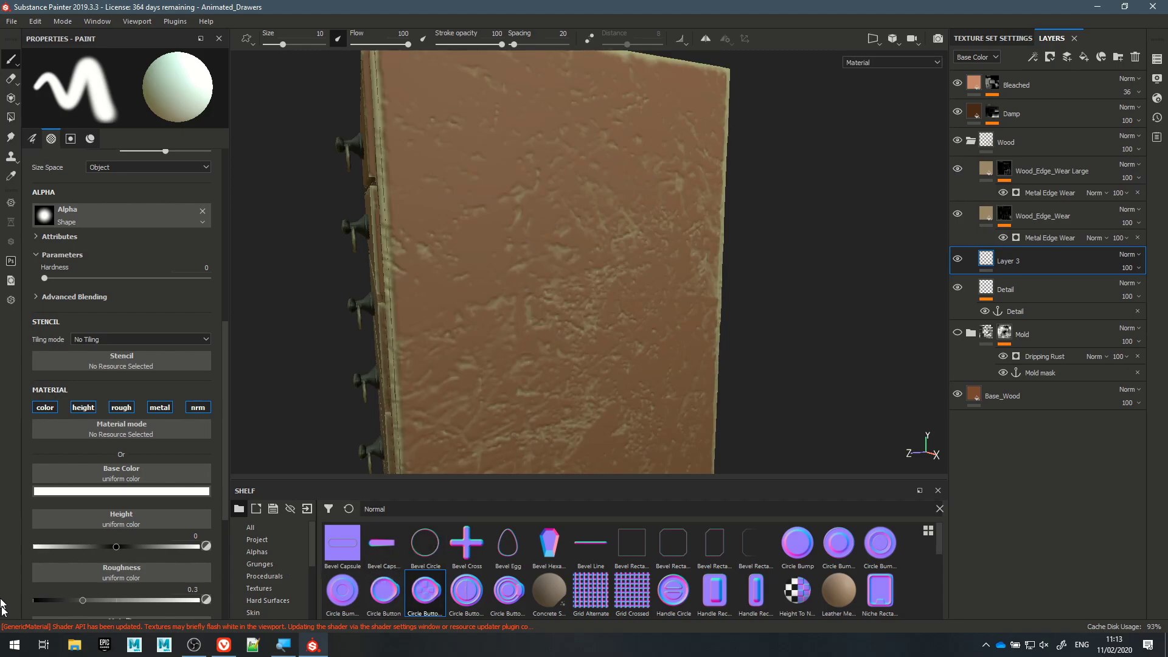
- Turn off the color, height, rough and metal channels of the paint brush, leaving only nrm active
{"action": "left_click_drag", "start_coordinate": [426, 595], "coordinate": [424, 593]}
{"action": "scroll", "coordinate": [39, 411], "scroll_direction": "down", "scroll_amount": 3}
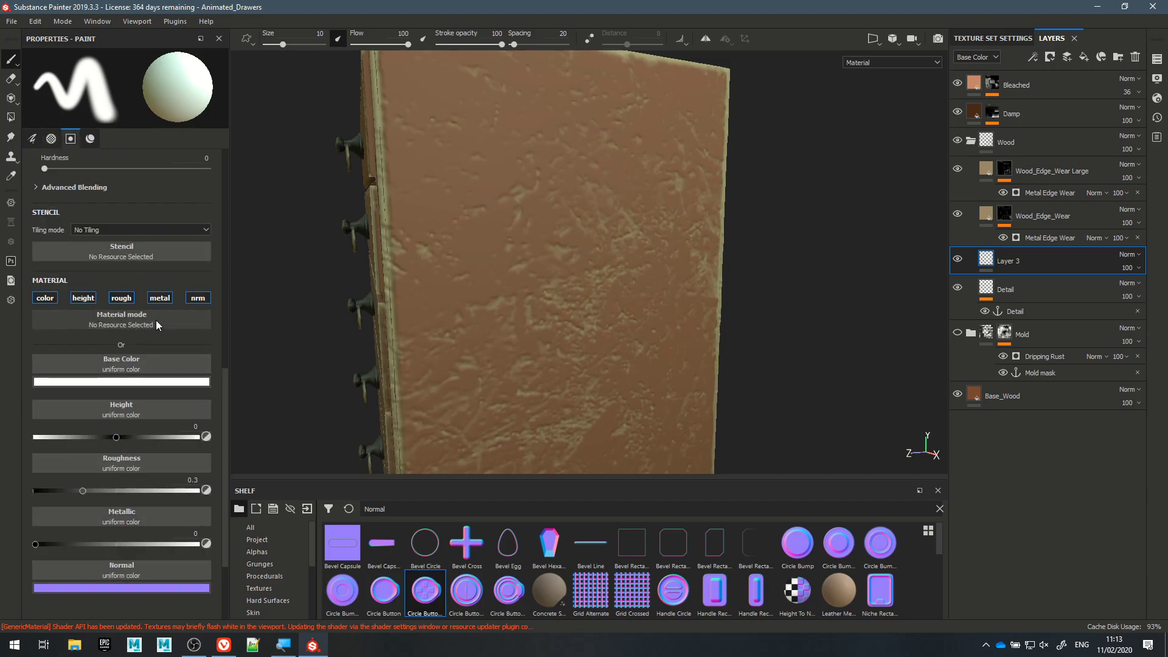
{"action": "left_click", "coordinate": [283, 645]}
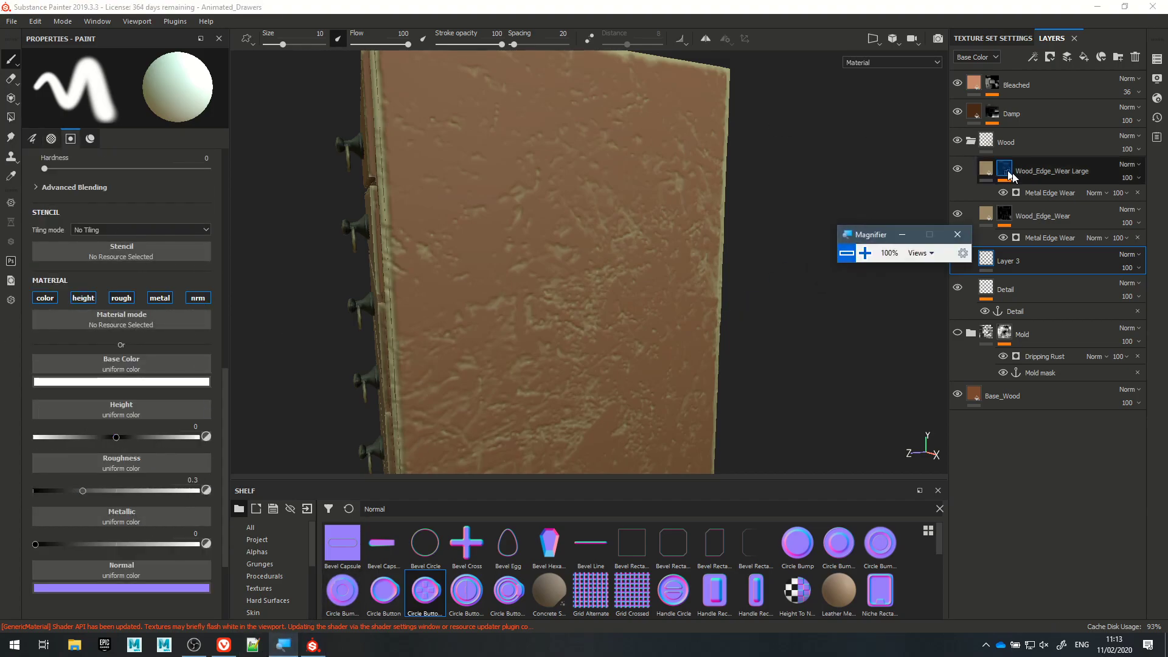
{"action": "left_click", "coordinate": [865, 253]}
{"action": "left_click", "coordinate": [864, 254]}
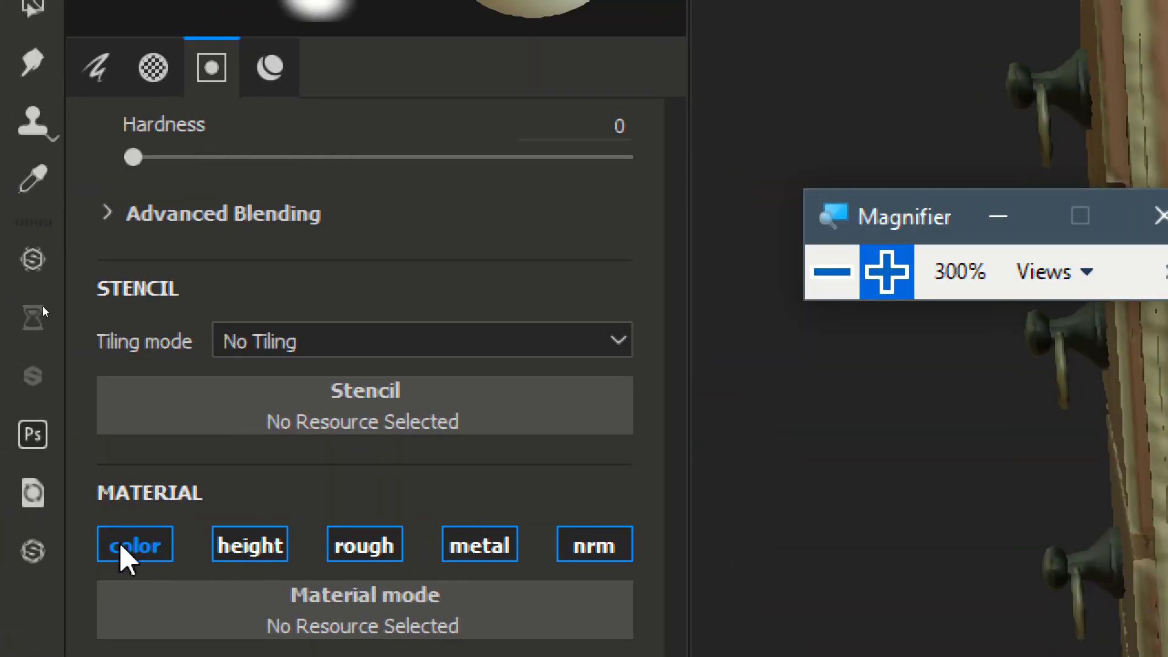
{"action": "left_click", "coordinate": [44, 407]}
{"action": "left_click", "coordinate": [173, 405]}
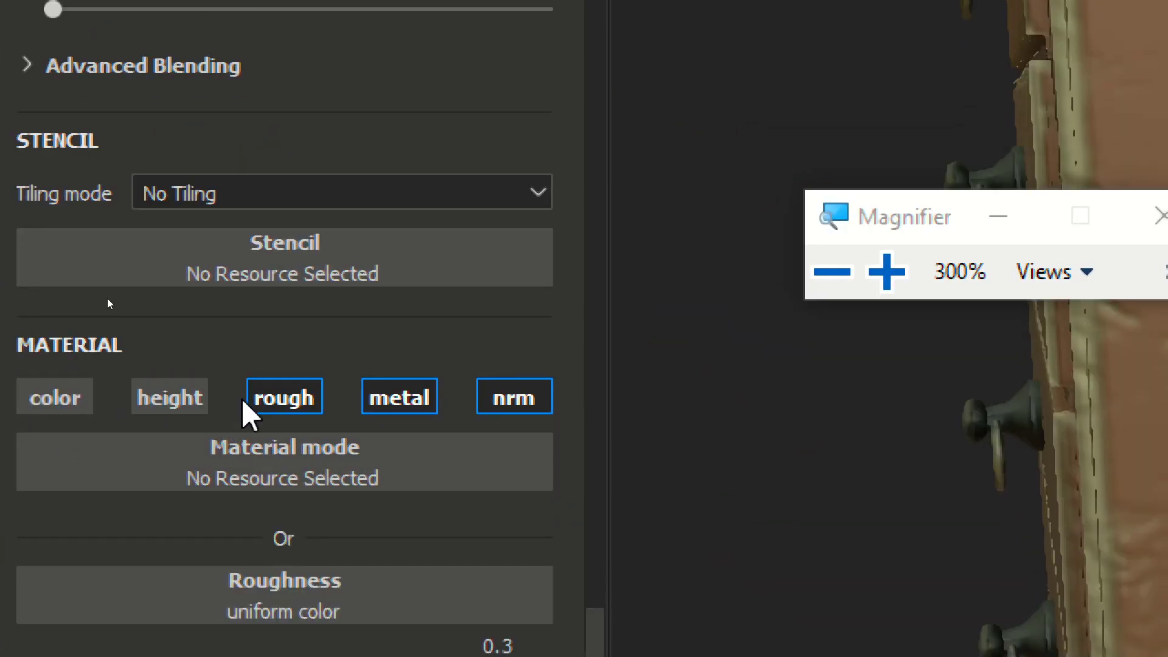
{"action": "left_click", "coordinate": [268, 405]}
{"action": "left_click", "coordinate": [374, 401]}
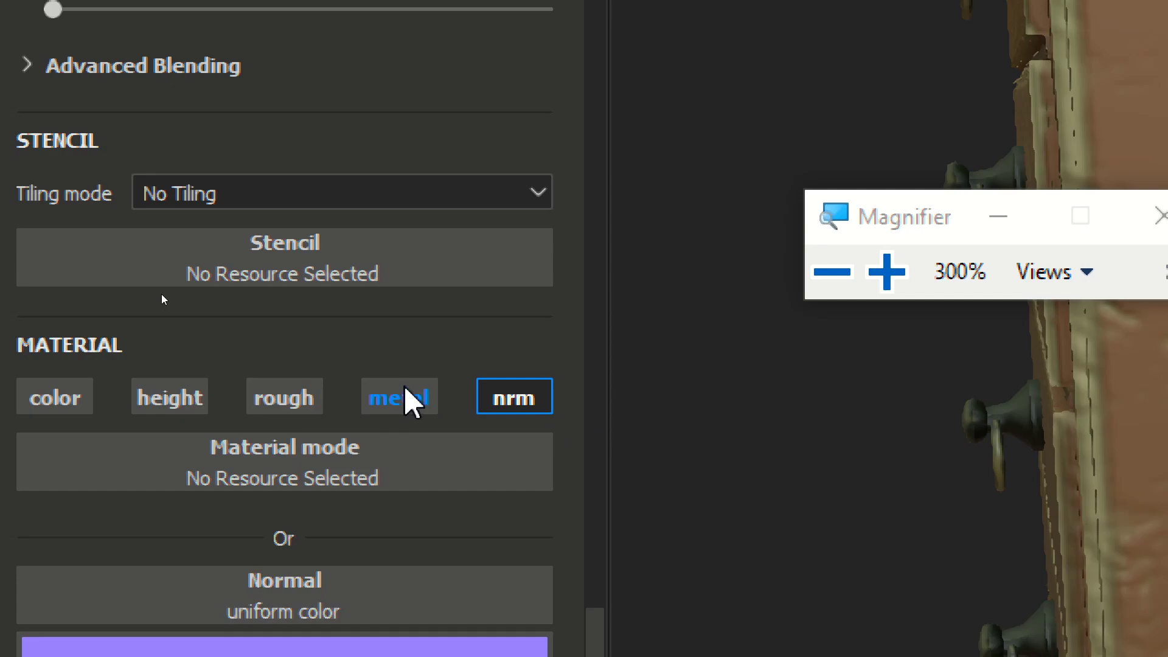
- Toggle the brush's material channels on and off again, ending with only nrm active
{"action": "left_click", "coordinate": [372, 399]}
{"action": "left_click", "coordinate": [283, 399]}
{"action": "left_click", "coordinate": [153, 398]}
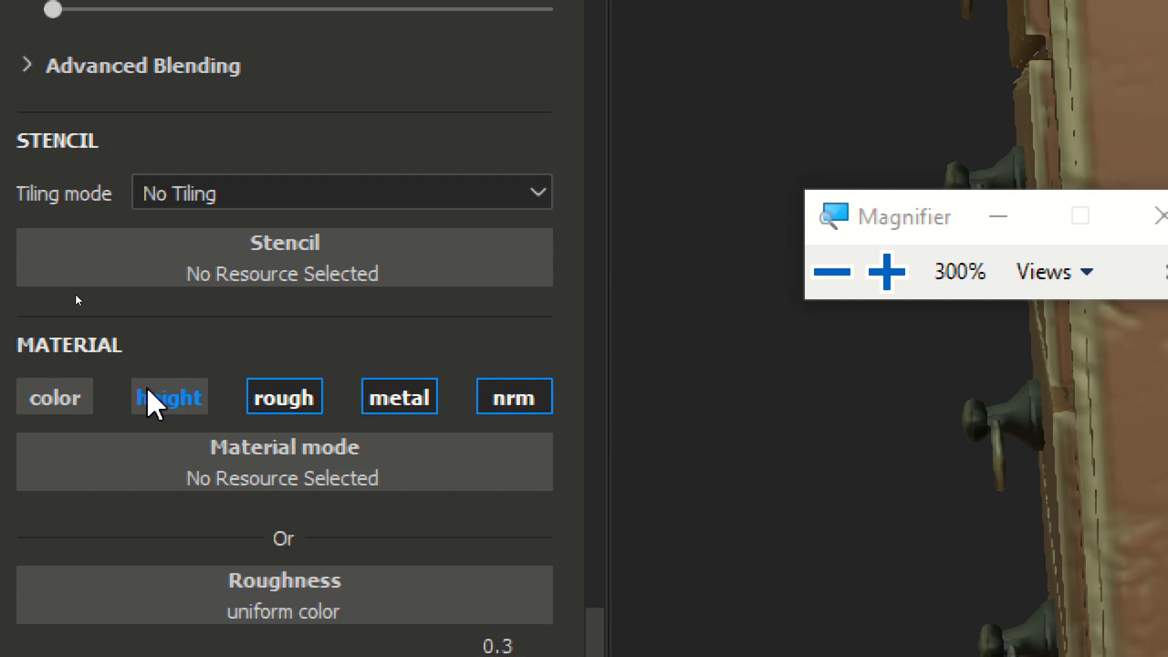
{"action": "left_click", "coordinate": [44, 403]}
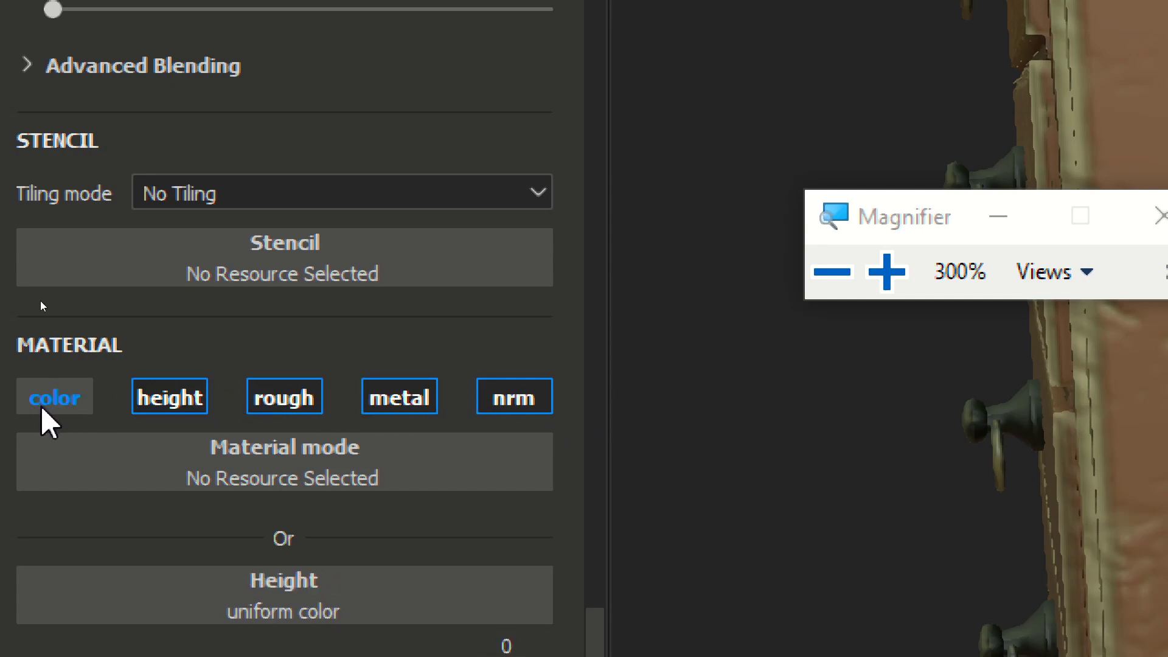
{"action": "left_click", "coordinate": [504, 401]}
{"action": "left_click", "coordinate": [385, 396]}
{"action": "left_click", "coordinate": [277, 401]}
{"action": "left_click", "coordinate": [173, 397]}
{"action": "left_click", "coordinate": [519, 399]}
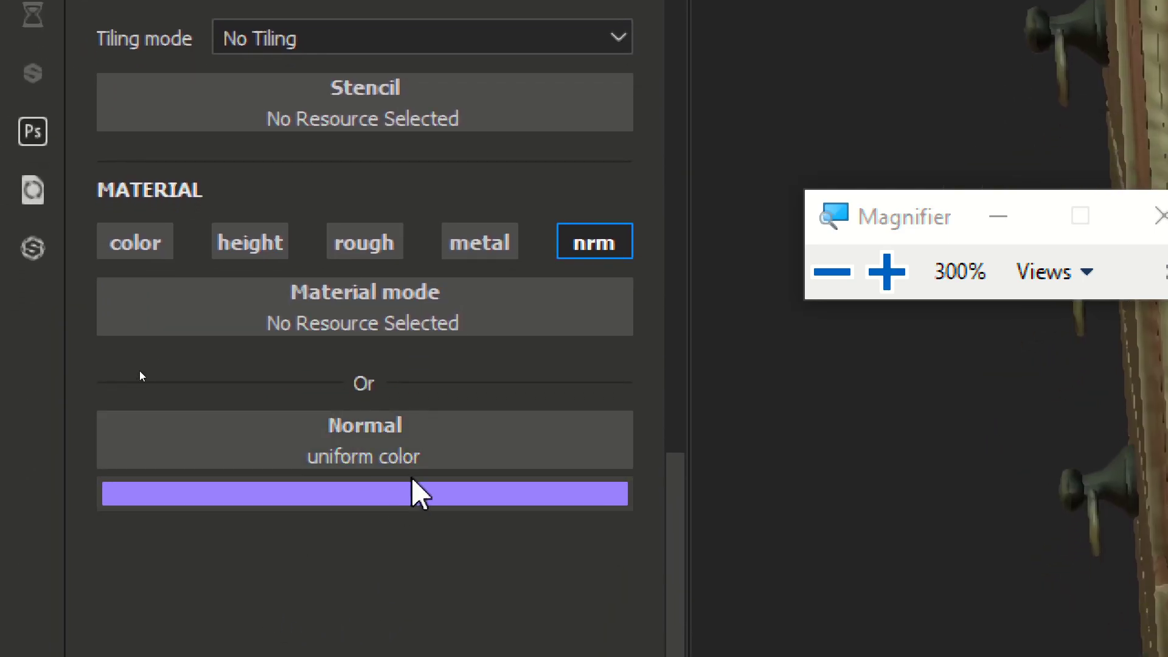
- Assign the Circle Button Cross texture to the brush's Normal channel and return the screen magnification to 100%
{"action": "left_click", "coordinate": [364, 429]}
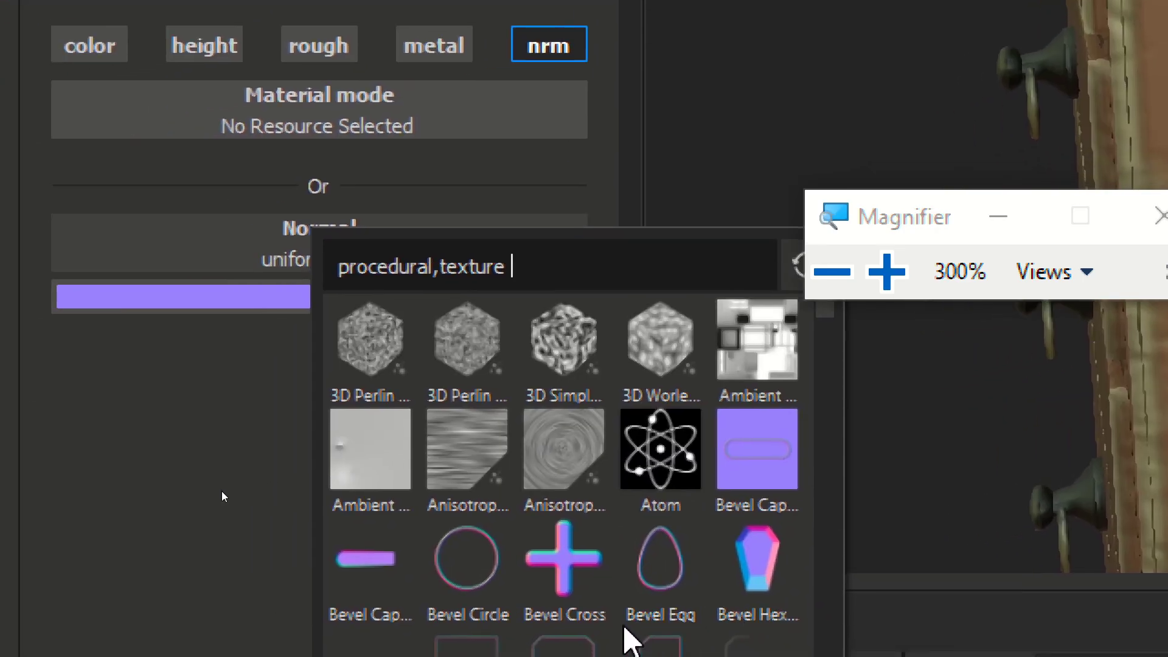
{"action": "scroll", "coordinate": [540, 593], "scroll_direction": "down", "scroll_amount": 3}
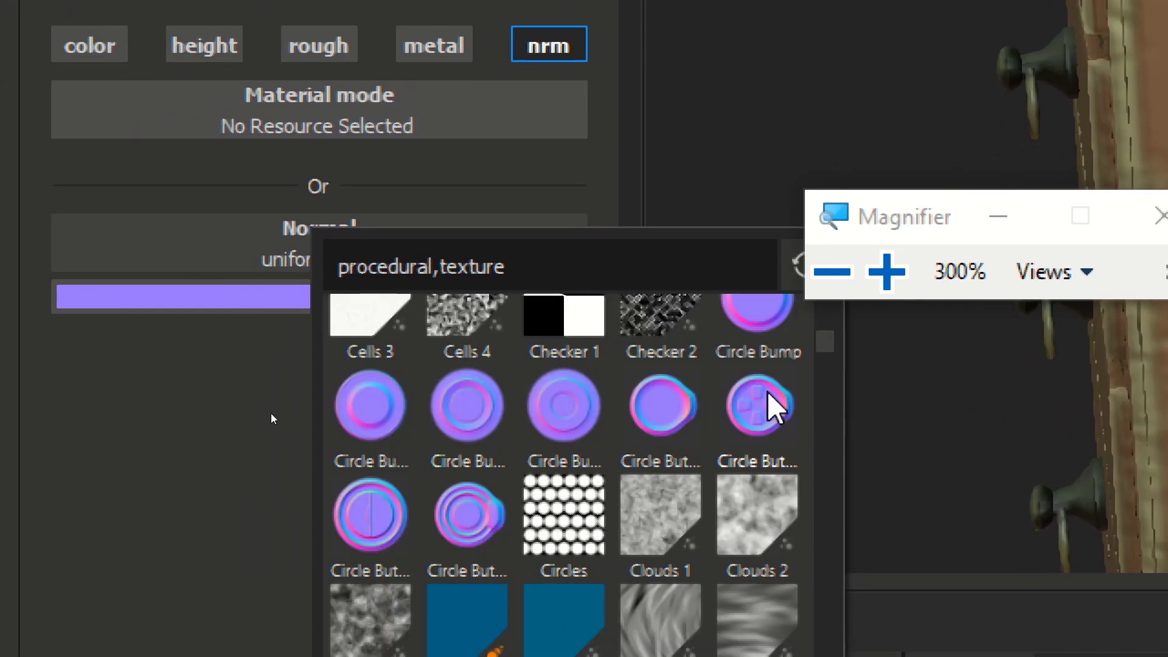
{"action": "left_click", "coordinate": [761, 405]}
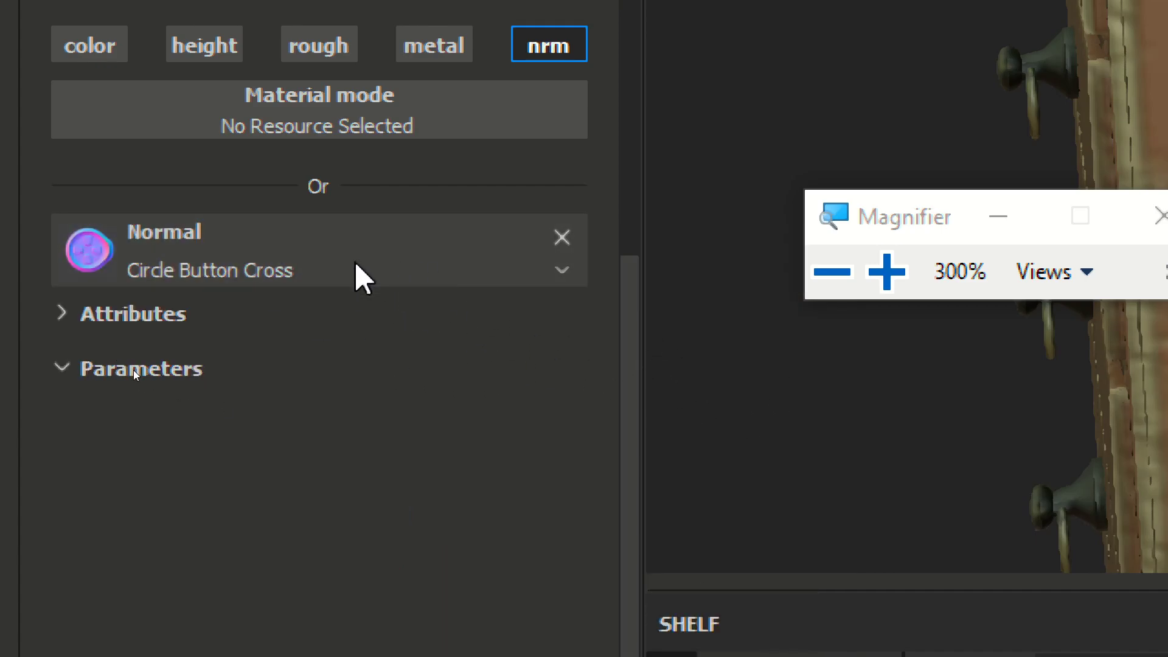
{"action": "left_click", "coordinate": [831, 274]}
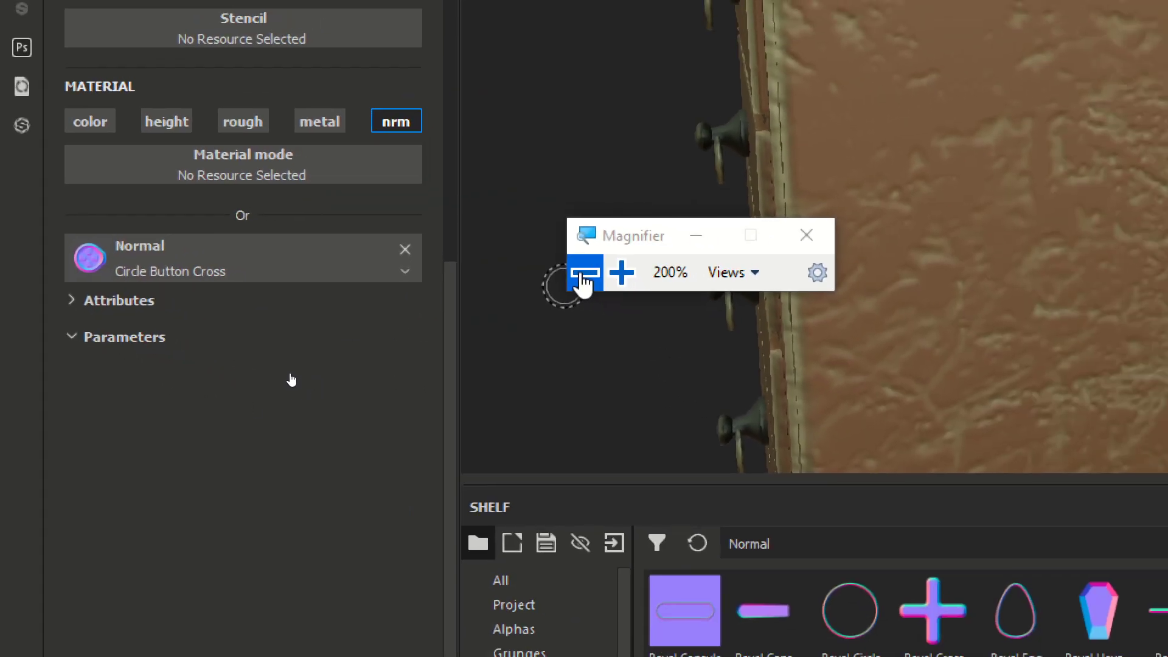
{"action": "left_click", "coordinate": [831, 274]}
- Set the brush size to about 45.21 and hardness to 0.87, and stamp the button once on the cabinet's flat side panel
{"action": "mouse_move", "coordinate": [599, 268]}
{"action": "left_mouse_down", "text": "alt"}
{"action": "mouse_move", "coordinate": [558, 279]}
{"action": "mouse_move", "coordinate": [530, 269]}
{"action": "left_mouse_up", "text": "alt"}
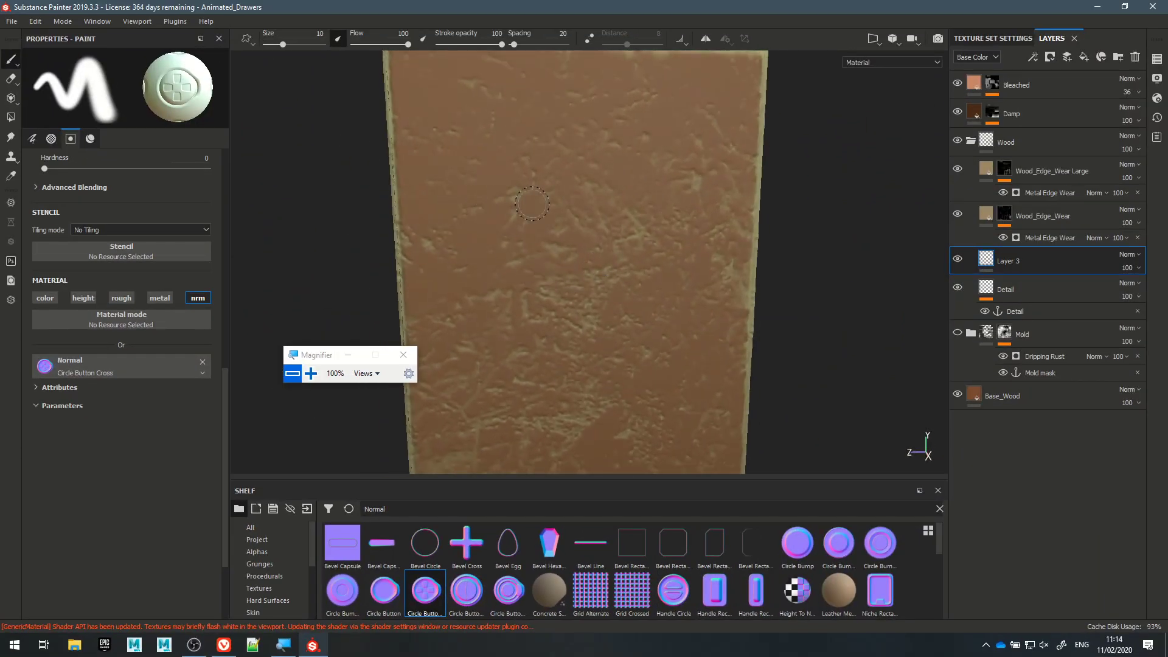
{"action": "mouse_move", "coordinate": [542, 208]}
{"action": "right_mouse_down", "text": "ctrl"}
{"action": "mouse_move", "coordinate": [593, 208]}
{"action": "mouse_move", "coordinate": [508, 209]}
{"action": "mouse_move", "coordinate": [548, 220]}
{"action": "mouse_move", "coordinate": [548, 160]}
{"action": "right_mouse_up", "text": "ctrl"}
{"action": "right_click_drag", "start_coordinate": [539, 220], "coordinate": [539, 231], "text": "ctrl"}
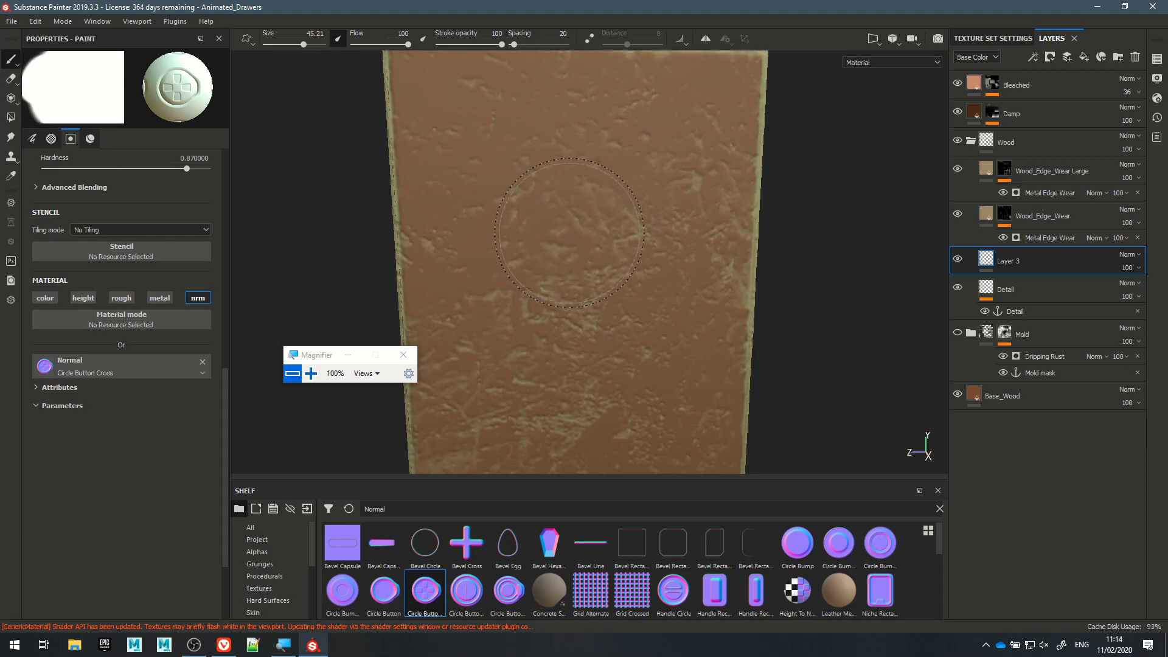
{"action": "left_click", "coordinate": [574, 233]}
- Inspect the stamped button up close while toggling the visibility of the Wood_Edge_Wear and Wood_Edge_Wear Large layers
{"action": "mouse_move", "coordinate": [705, 334]}
{"action": "left_mouse_down", "text": "alt"}
{"action": "mouse_move", "coordinate": [496, 279]}
{"action": "mouse_move", "coordinate": [651, 312]}
{"action": "mouse_move", "coordinate": [754, 250]}
{"action": "mouse_move", "coordinate": [666, 281]}
{"action": "left_mouse_up", "text": "alt"}
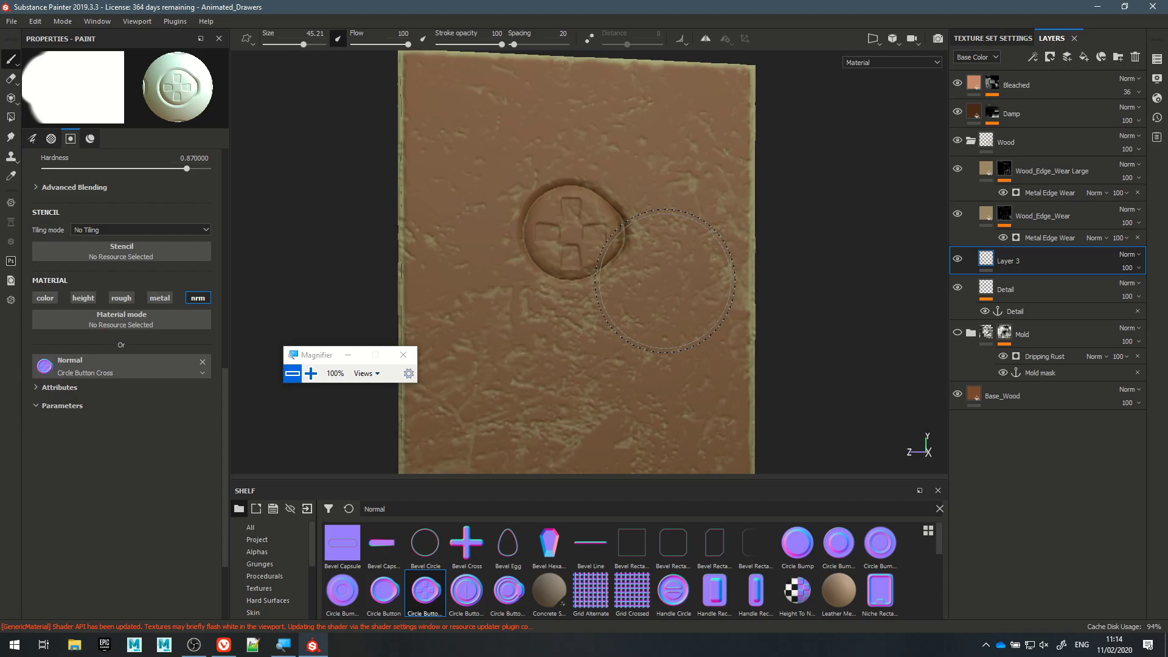
{"action": "right_click_drag", "start_coordinate": [665, 281], "coordinate": [578, 289], "text": "alt"}
{"action": "left_click_drag", "start_coordinate": [579, 289], "coordinate": [688, 297], "text": "alt"}
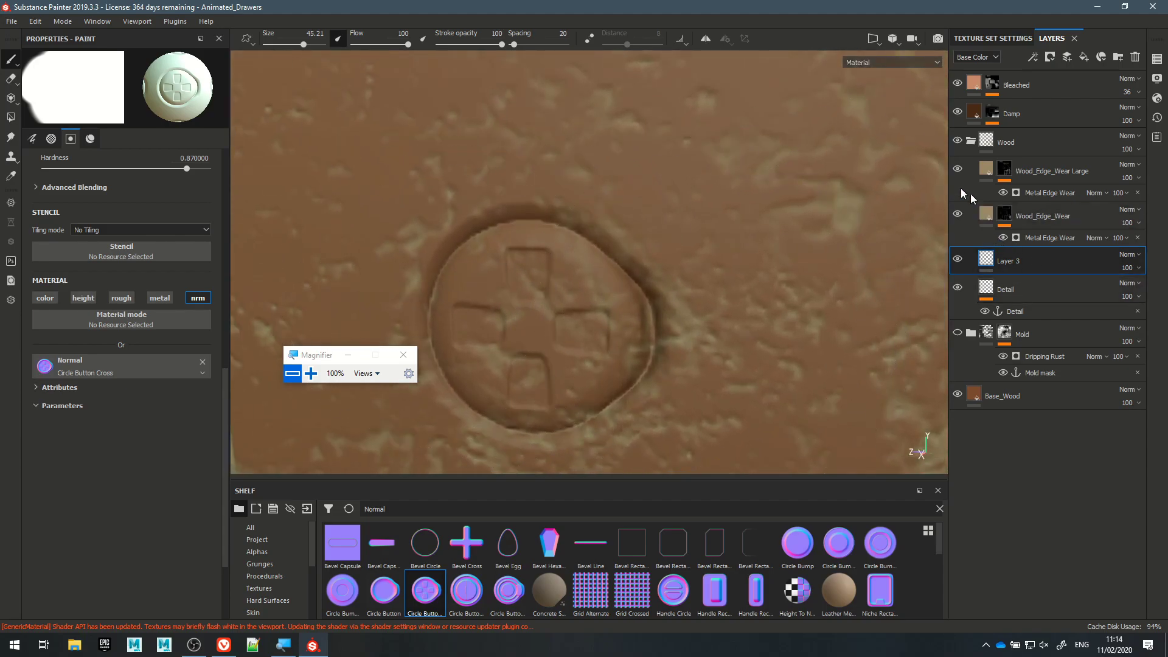
{"action": "left_click", "coordinate": [958, 214]}
{"action": "left_click", "coordinate": [956, 171]}
{"action": "left_click", "coordinate": [957, 171]}
{"action": "left_click", "coordinate": [956, 171]}
{"action": "left_click", "coordinate": [957, 171]}
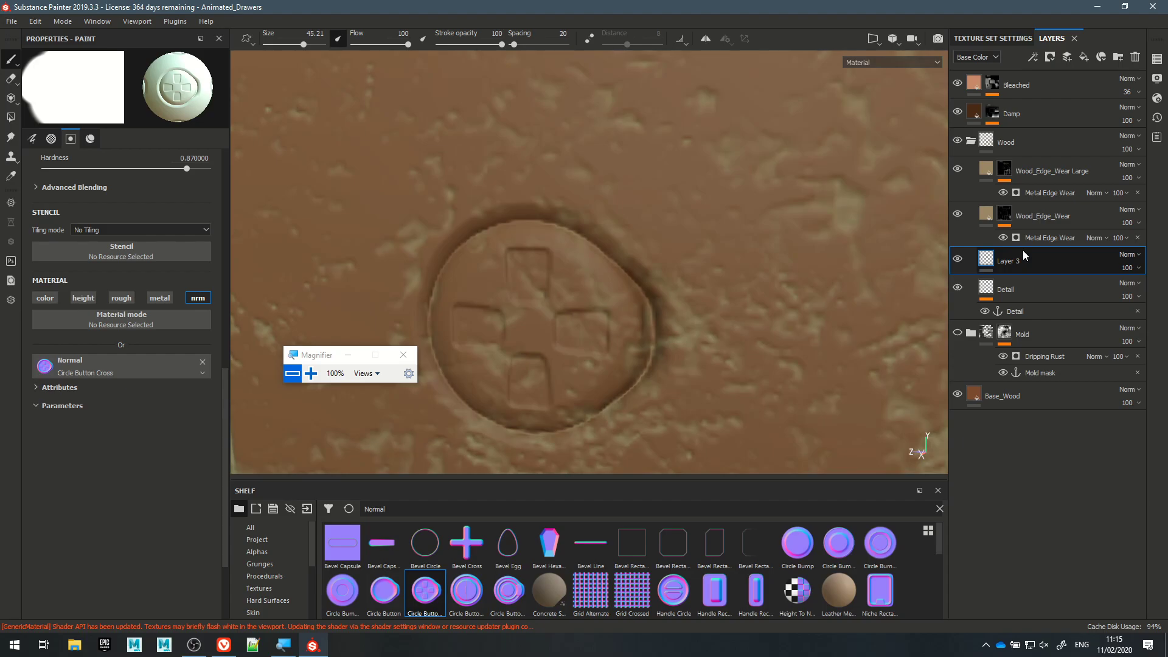
- Add an anchor point to Layer 3
{"action": "left_click", "coordinate": [311, 373]}
{"action": "left_click", "coordinate": [311, 374]}
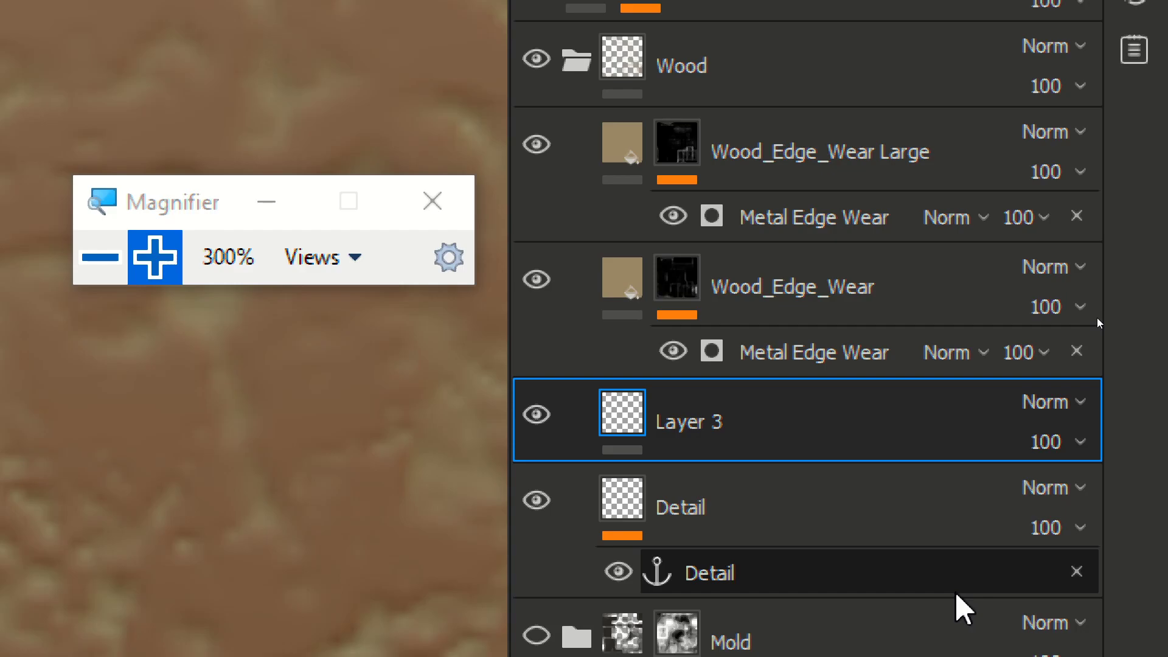
{"action": "right_click", "coordinate": [627, 426]}
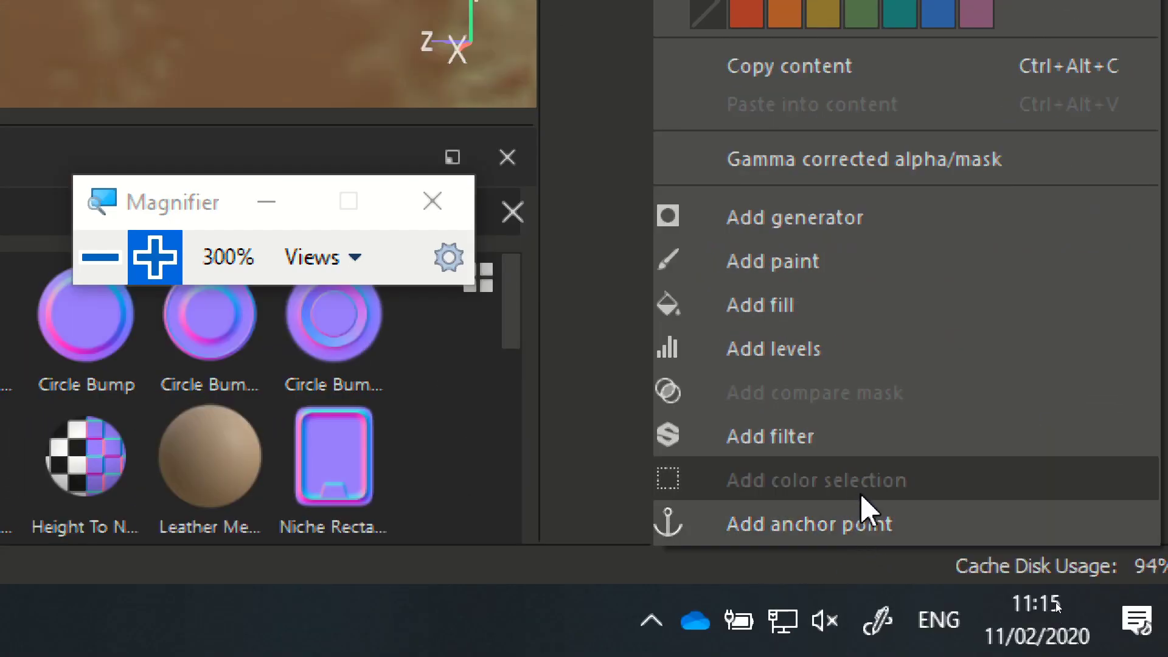
{"action": "left_click", "coordinate": [913, 527]}
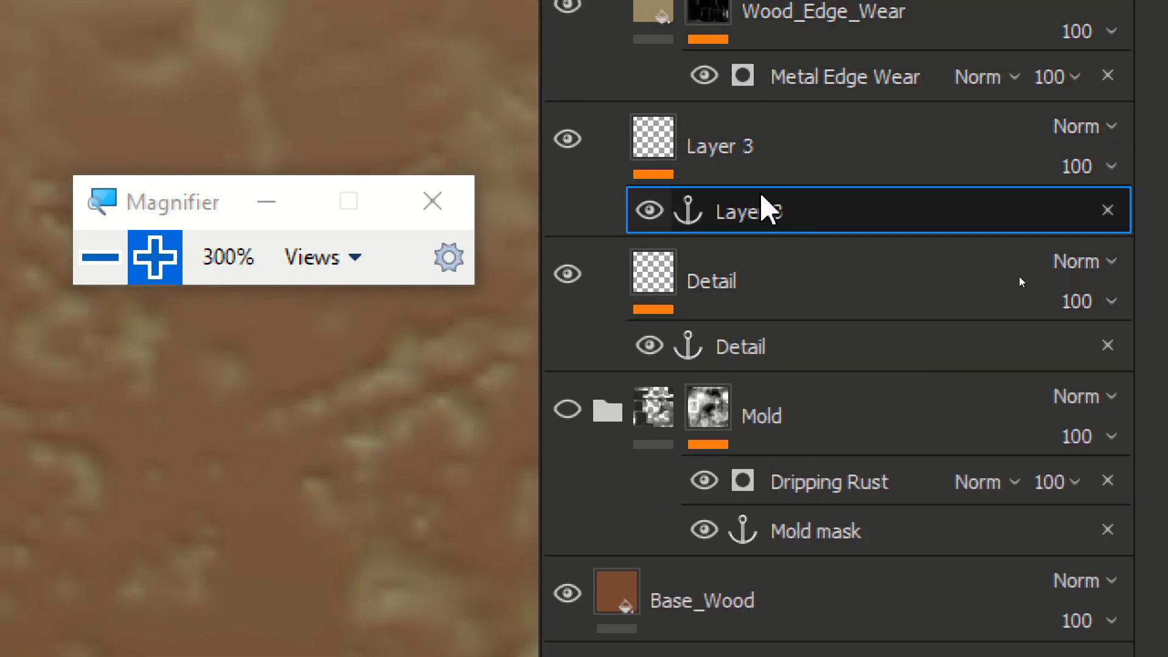
- Rename the anchor point on Layer 3 to Lesson_Stamp and return the screen magnification to 100%
{"action": "left_click", "coordinate": [731, 163]}
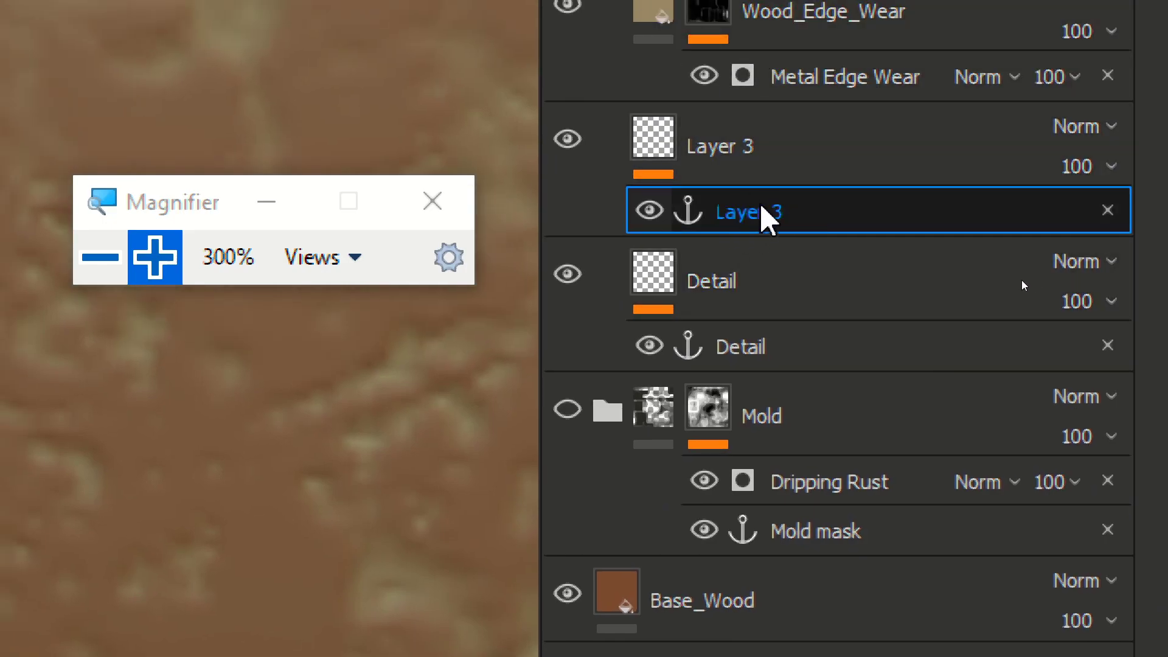
{"action": "left_click", "coordinate": [738, 157]}
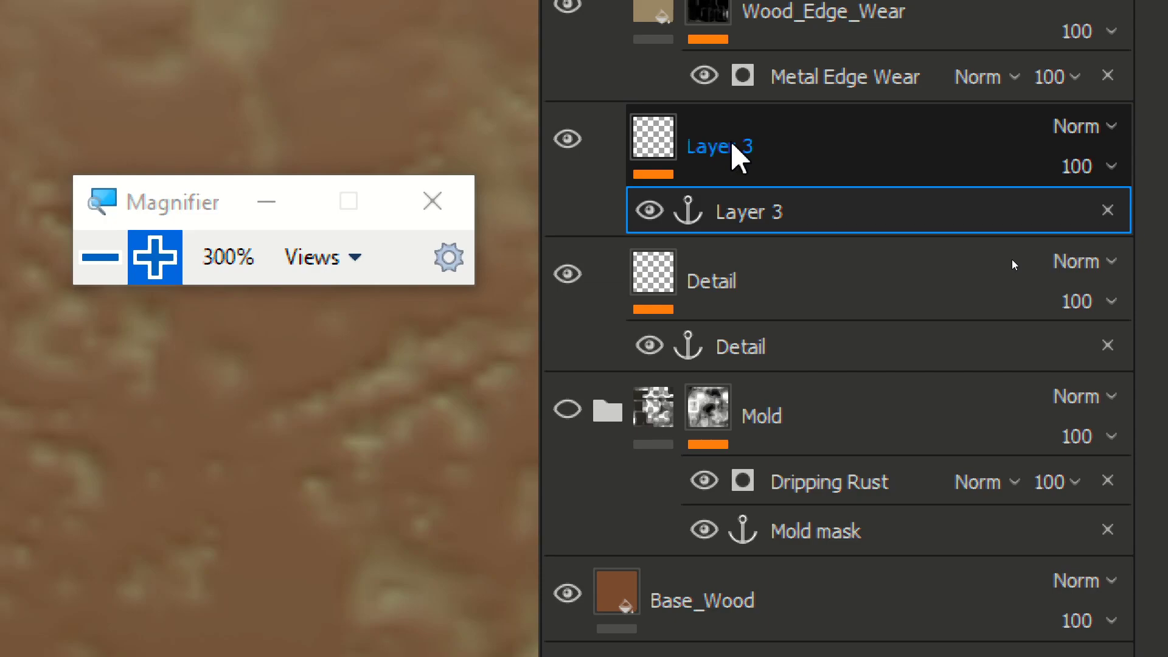
{"action": "double_click", "coordinate": [734, 207]}
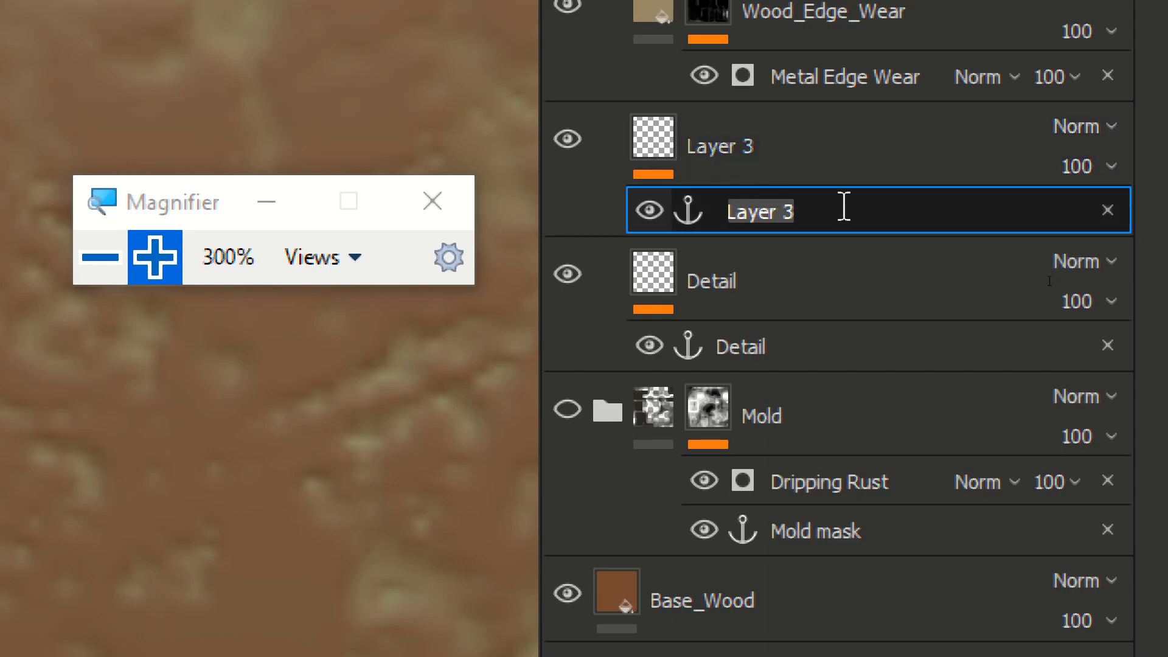
{"action": "type", "text": "Lesson"}
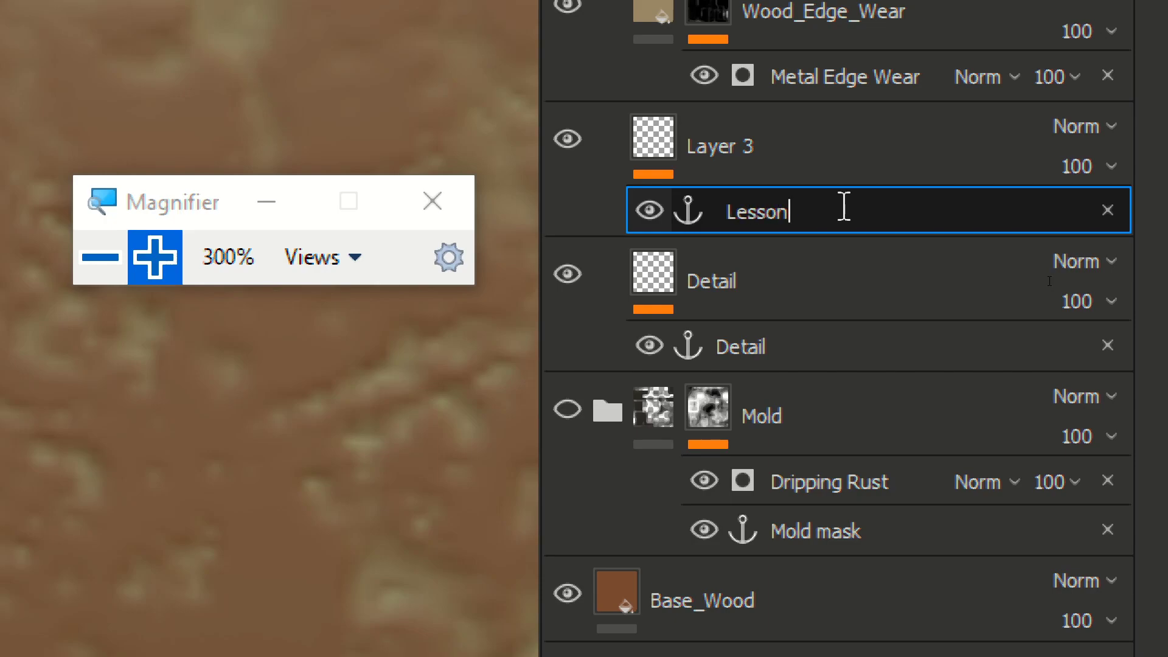
{"action": "type", "text": "_Stamp"}
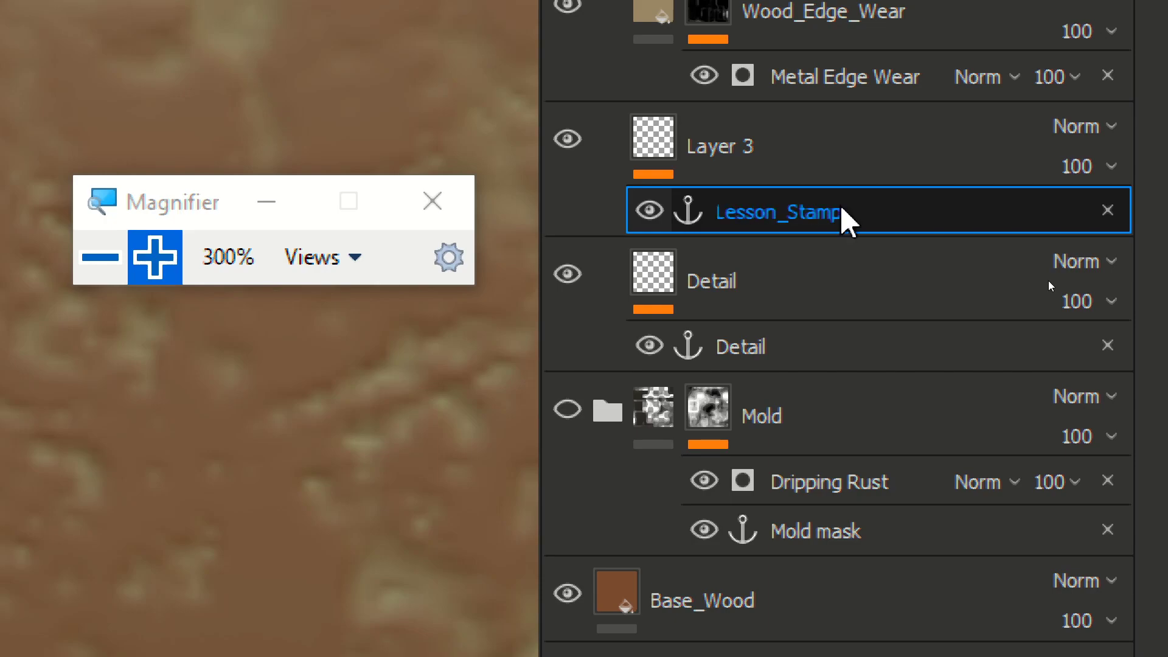
{"action": "key", "text": "Return"}
{"action": "left_click", "coordinate": [649, 130]}
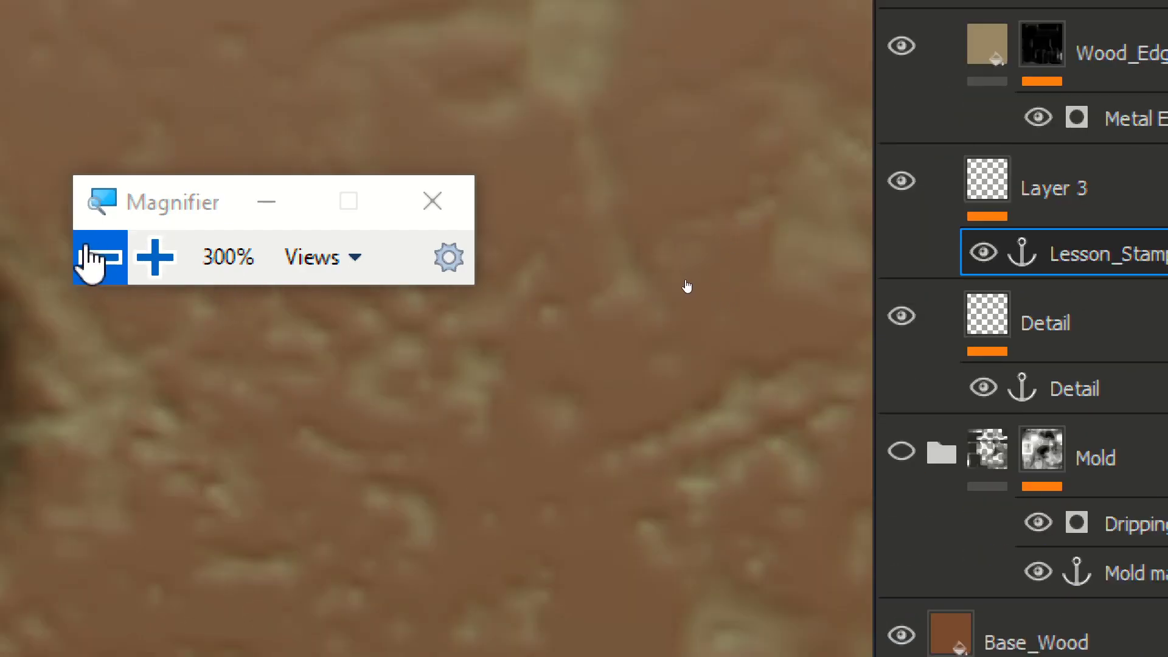
{"action": "left_click", "coordinate": [96, 256]}
{"action": "left_click", "coordinate": [616, 248]}
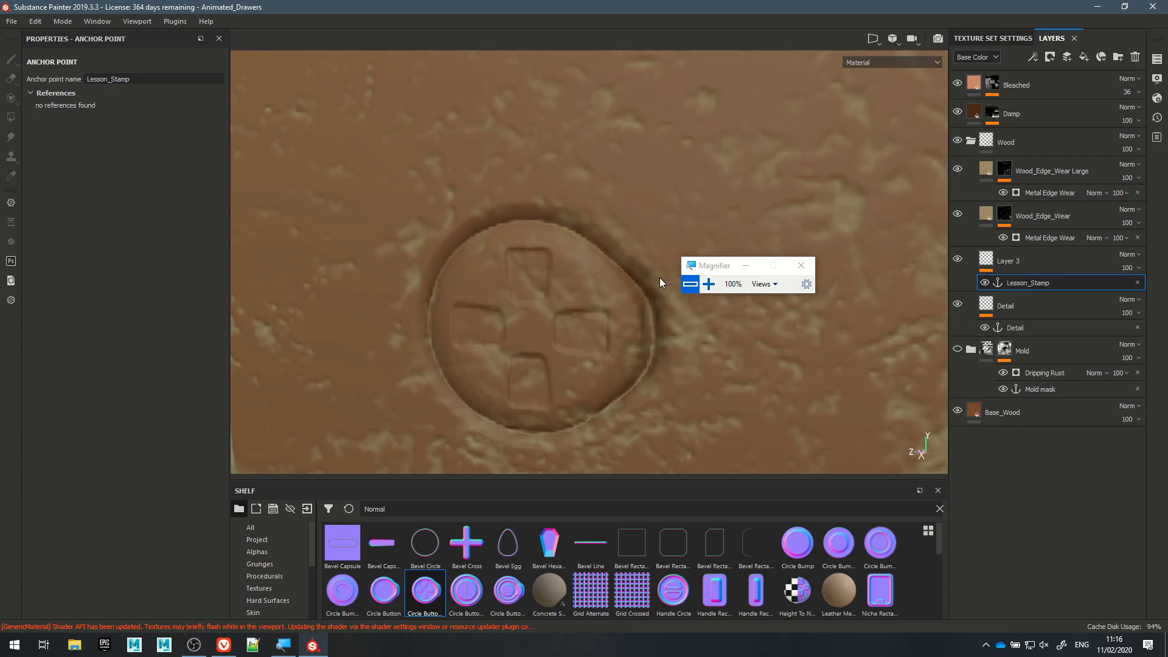
- Magnify the layer stack and inspect the Metal Edge Wear generator and visibility of the Wood_Edge_Wear layer
{"action": "left_click", "coordinate": [708, 283]}
{"action": "left_click", "coordinate": [708, 284]}
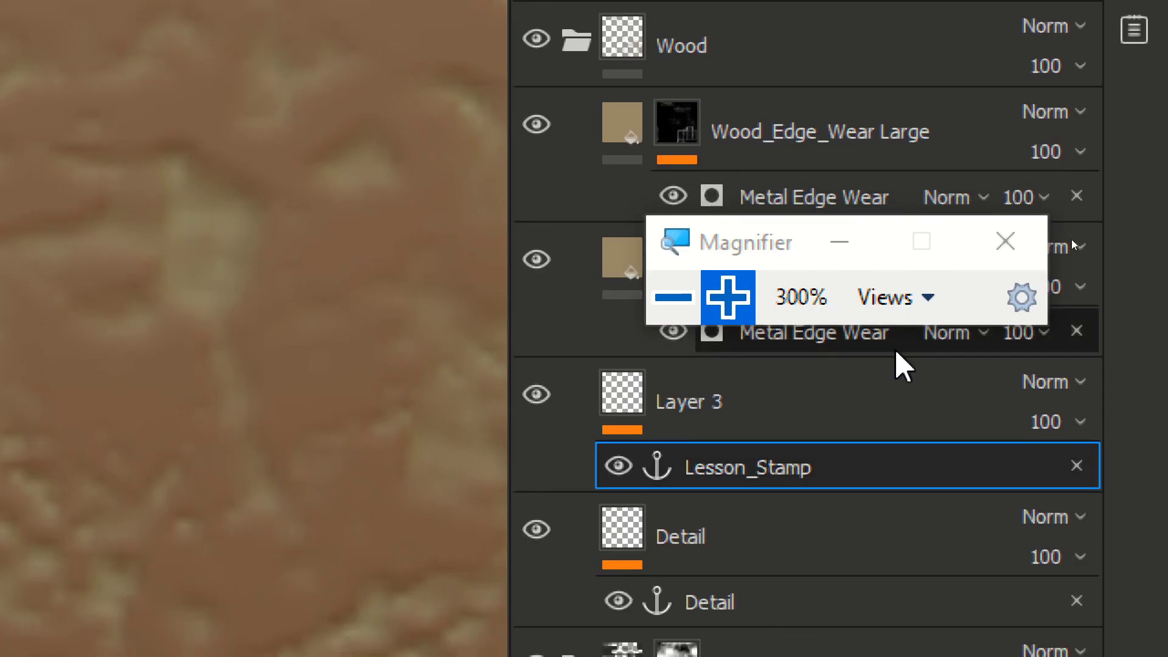
{"action": "left_click_drag", "start_coordinate": [730, 240], "coordinate": [221, 161]}
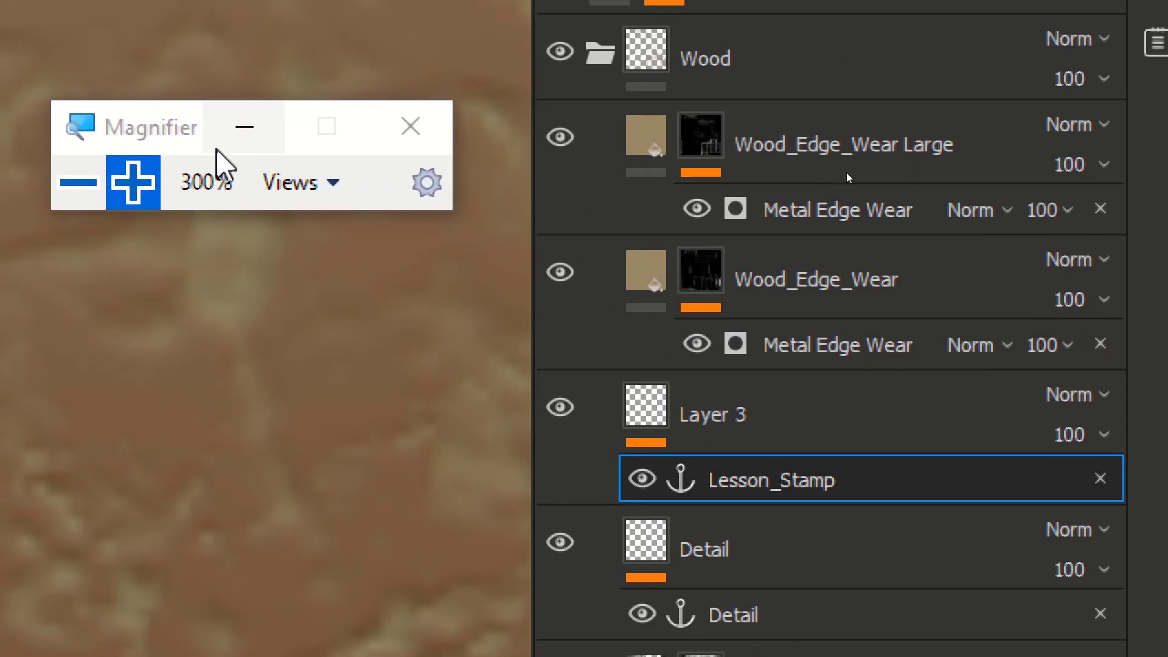
{"action": "left_click", "coordinate": [785, 338]}
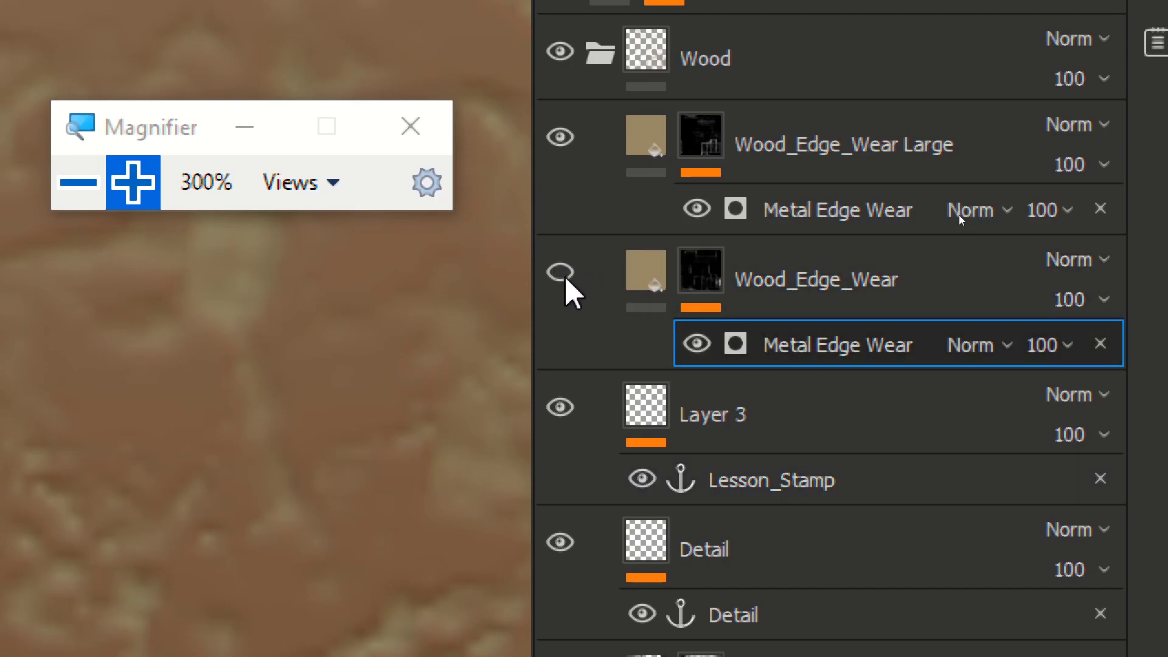
{"action": "left_click", "coordinate": [78, 183]}
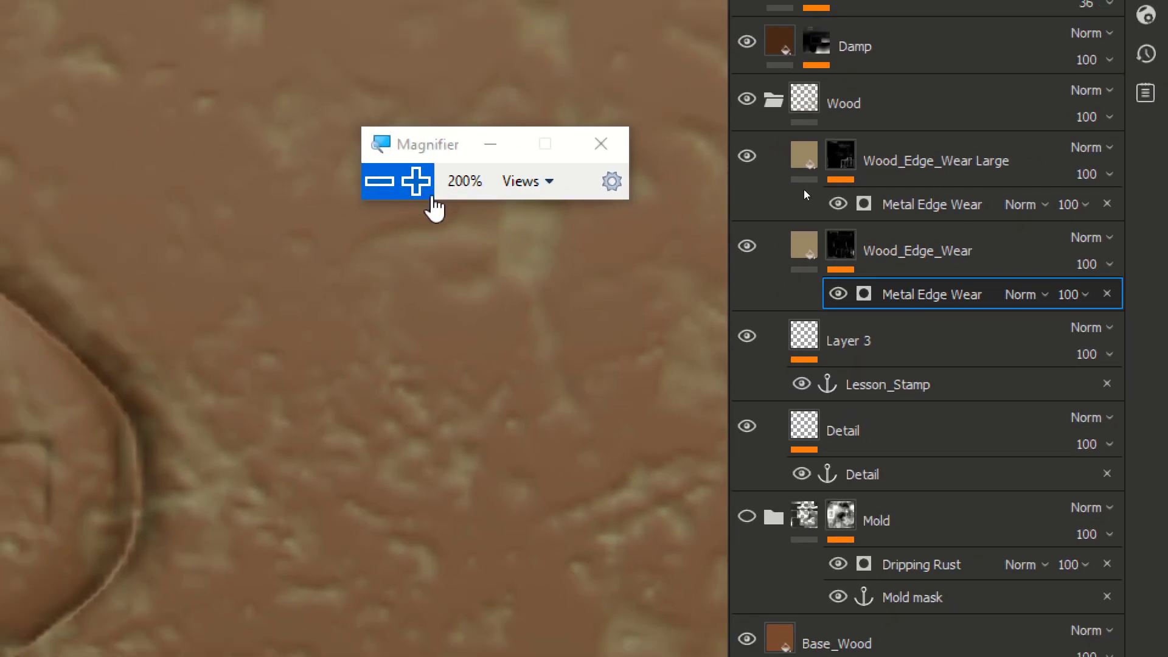
- Select the Metal Edge Wear generator of Wood_Edge_Wear Large and clear its Micro Normal image input
{"action": "left_click", "coordinate": [913, 203]}
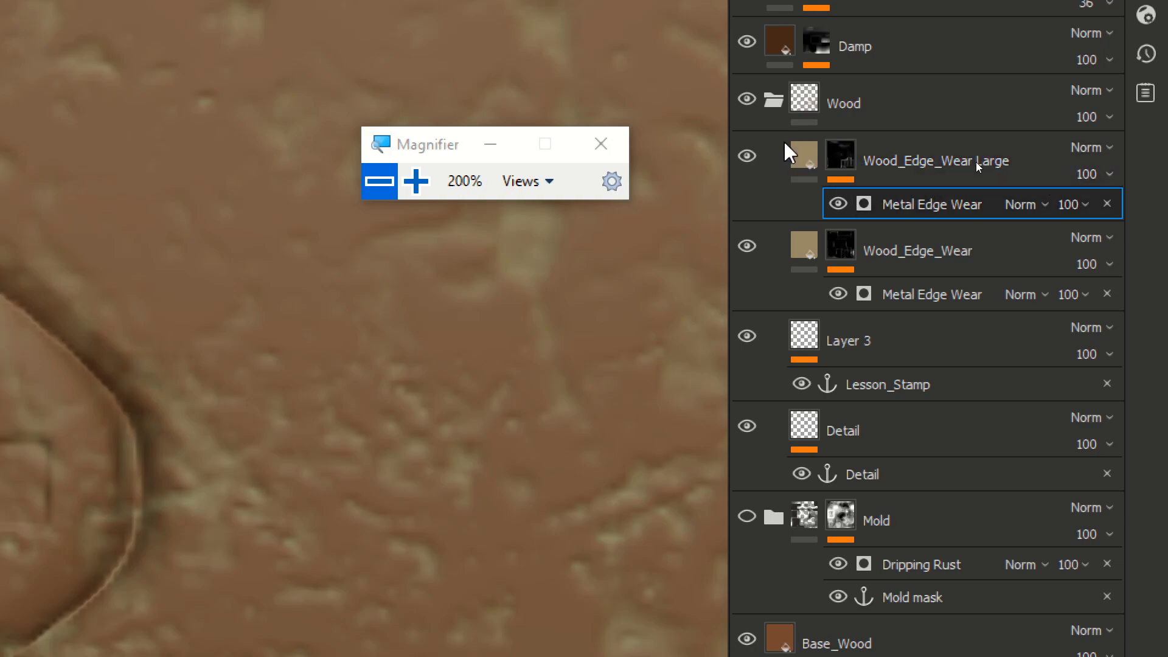
{"action": "left_click", "coordinate": [751, 160]}
{"action": "left_click", "coordinate": [751, 159]}
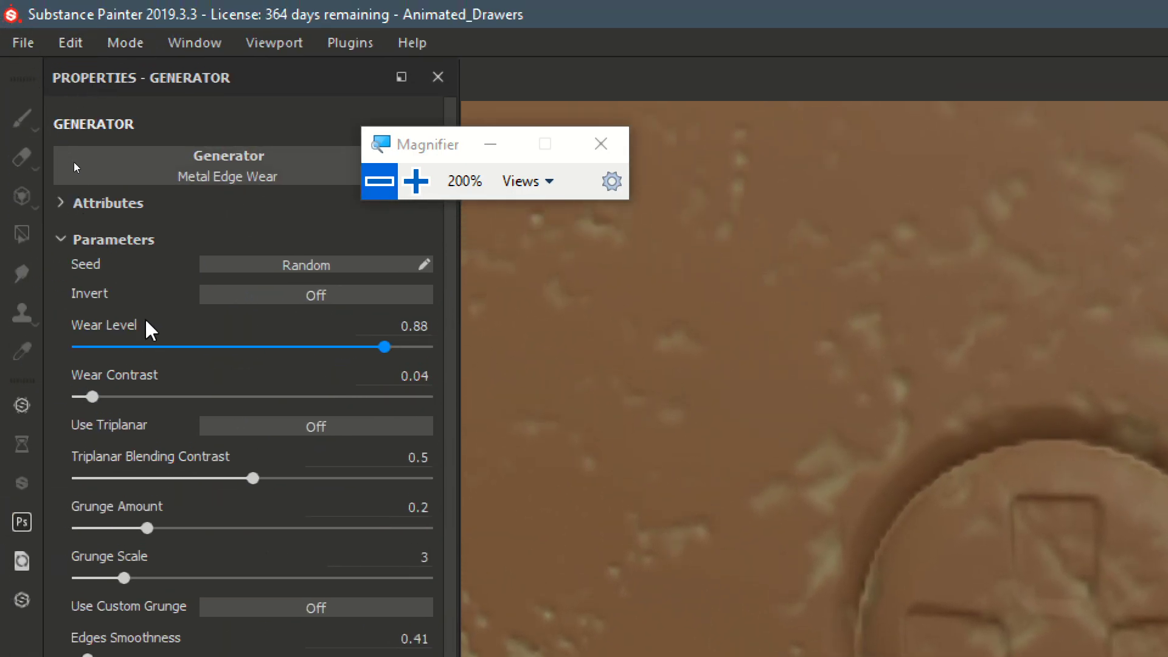
{"action": "scroll", "coordinate": [140, 475], "scroll_direction": "down", "scroll_amount": 3}
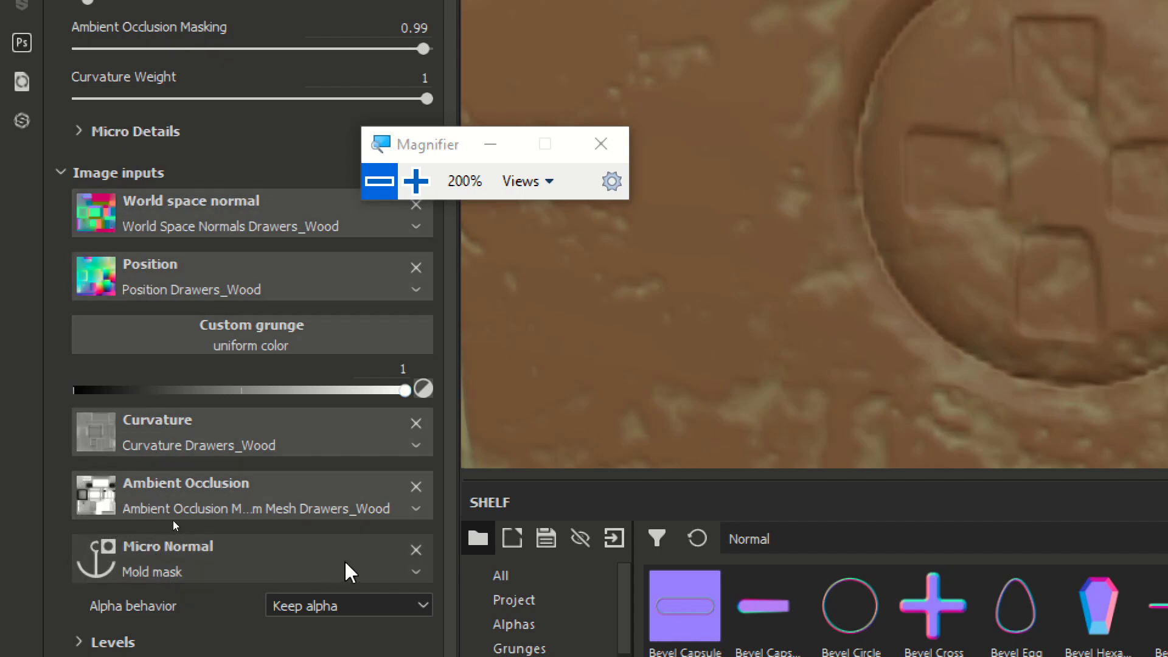
{"action": "left_click", "coordinate": [416, 550]}
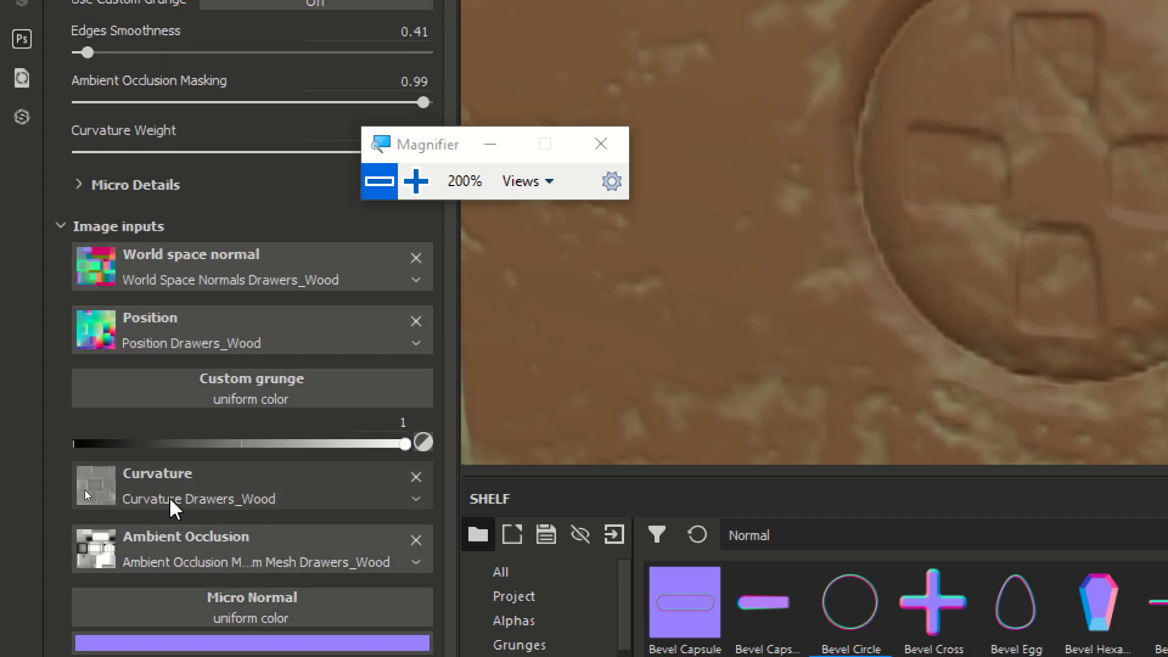
- Switch off Micro Height and Micro Normal in the generator's Micro Details
{"action": "left_click", "coordinate": [80, 186]}
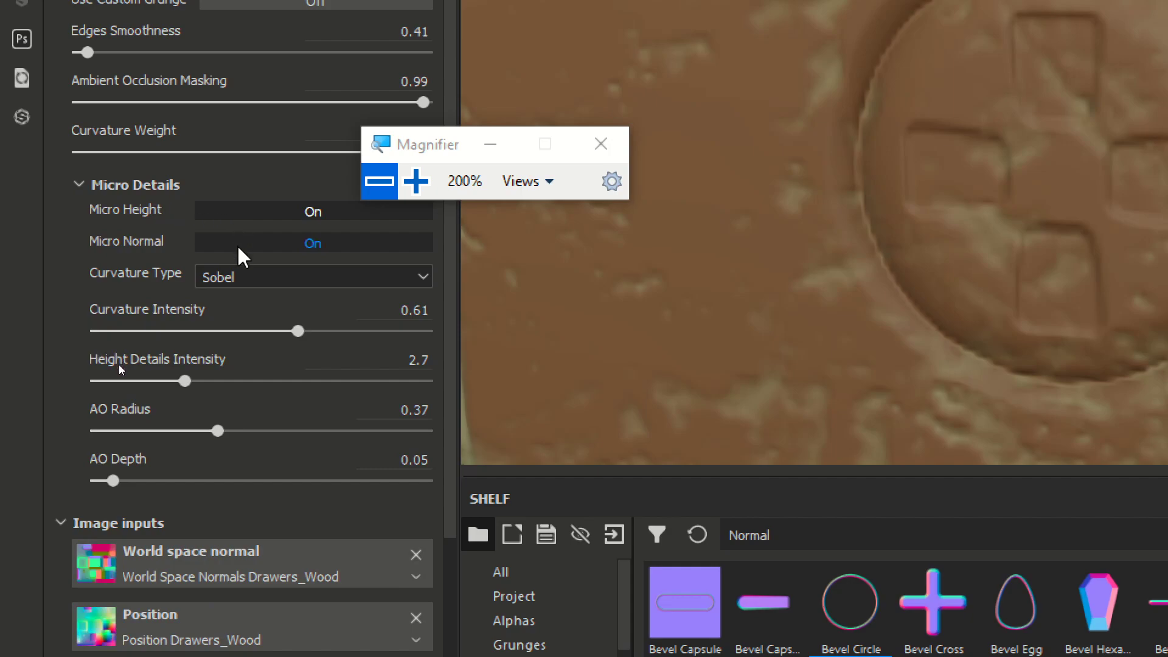
{"action": "left_click", "coordinate": [251, 215]}
{"action": "left_click", "coordinate": [250, 248]}
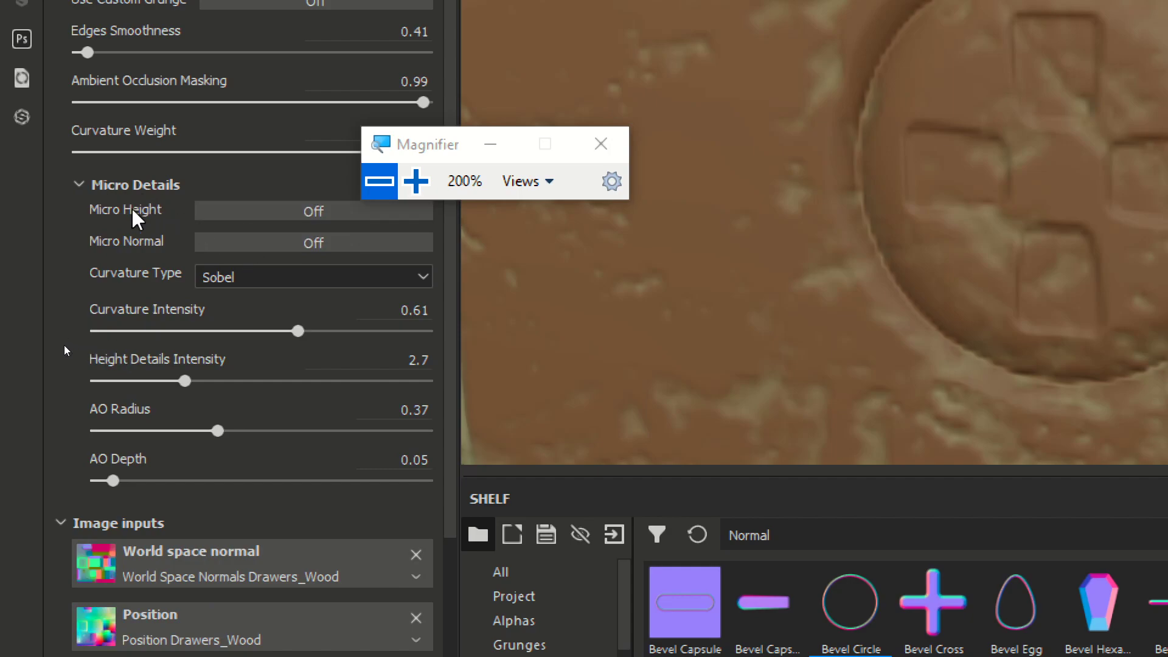
{"action": "left_click", "coordinate": [94, 189]}
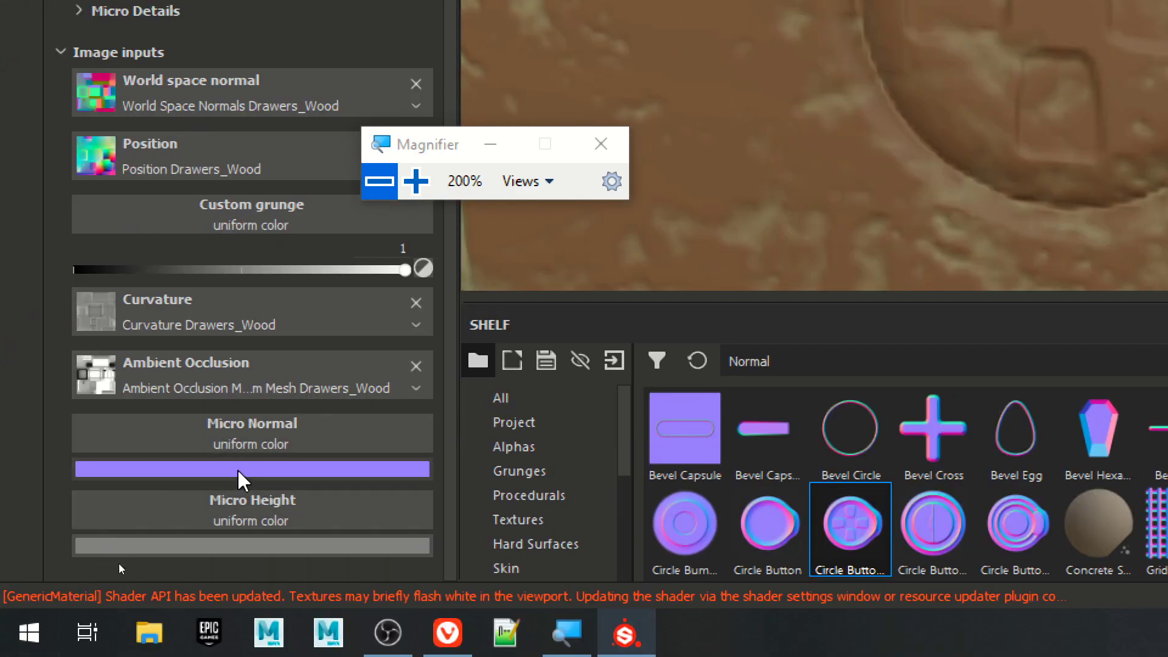
- Assign the Lesson_Stamp anchor point to the generator's Micro Normal input and return the screen magnification to 100%
{"action": "left_click", "coordinate": [237, 431]}
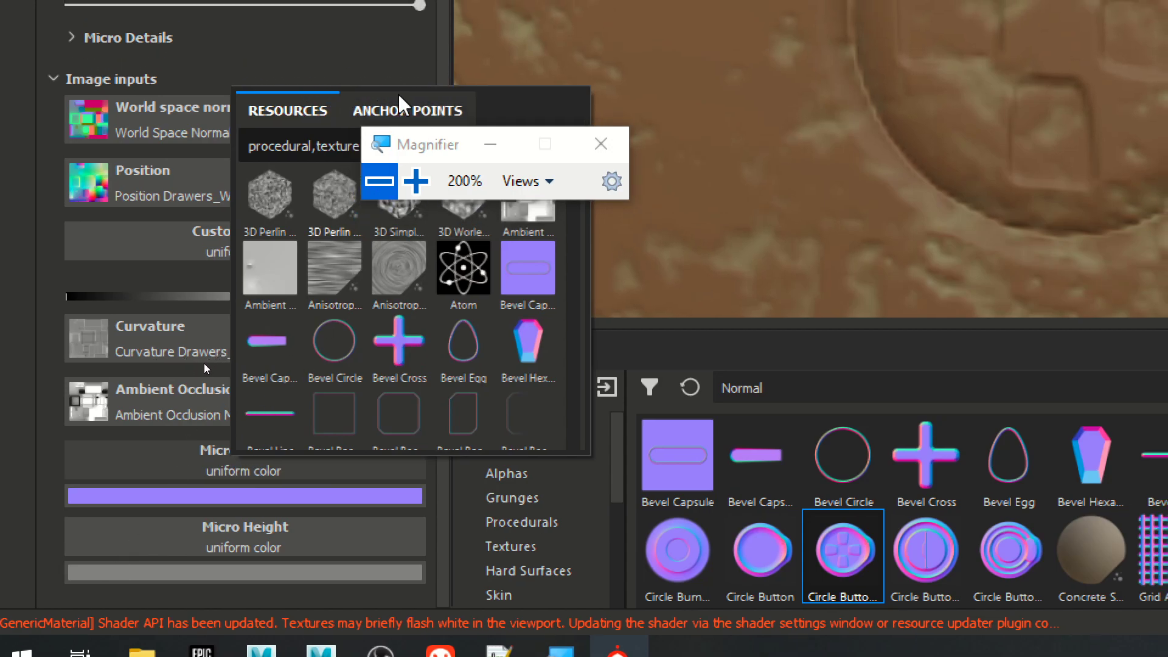
{"action": "left_click", "coordinate": [409, 111]}
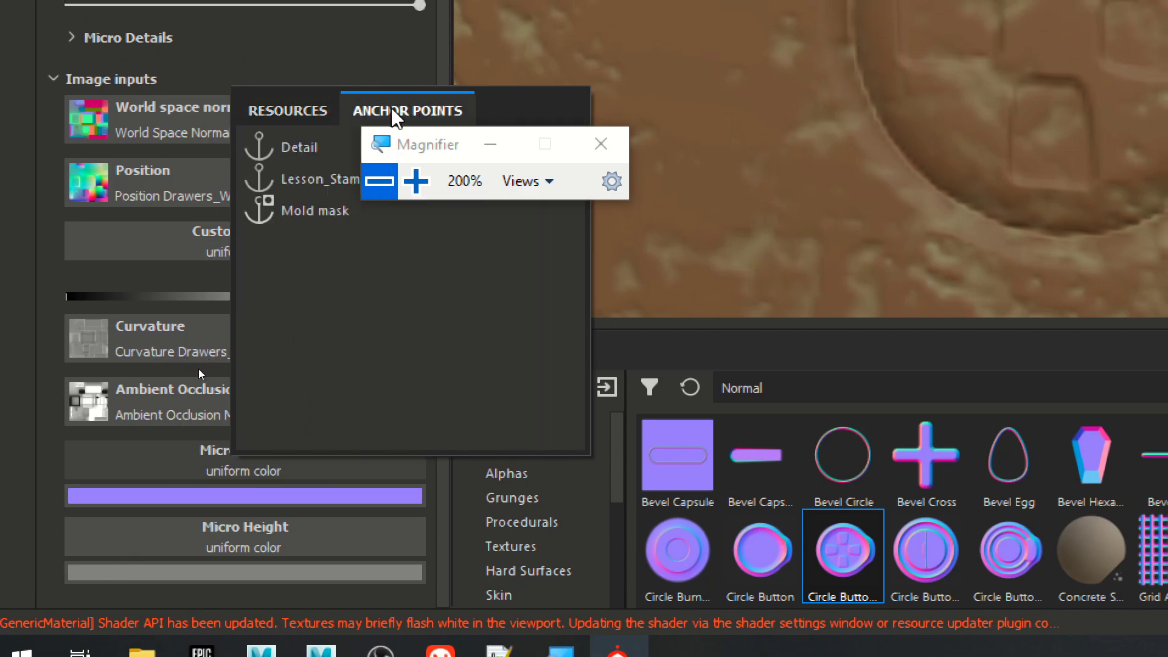
{"action": "left_click", "coordinate": [308, 180]}
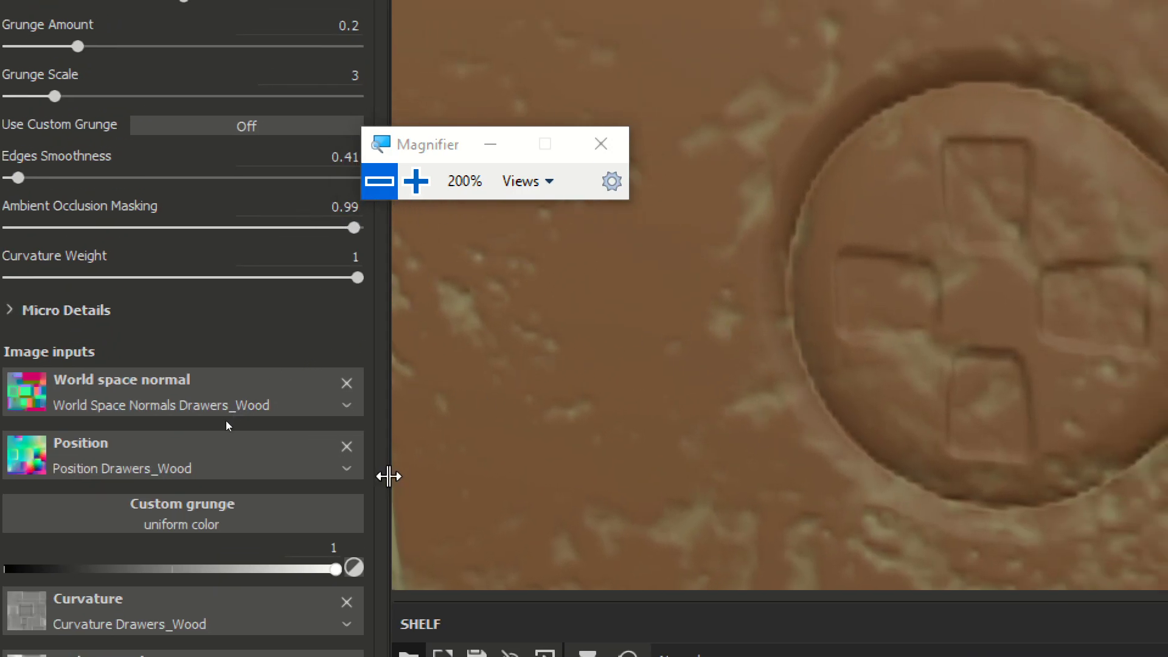
{"action": "left_click", "coordinate": [379, 180]}
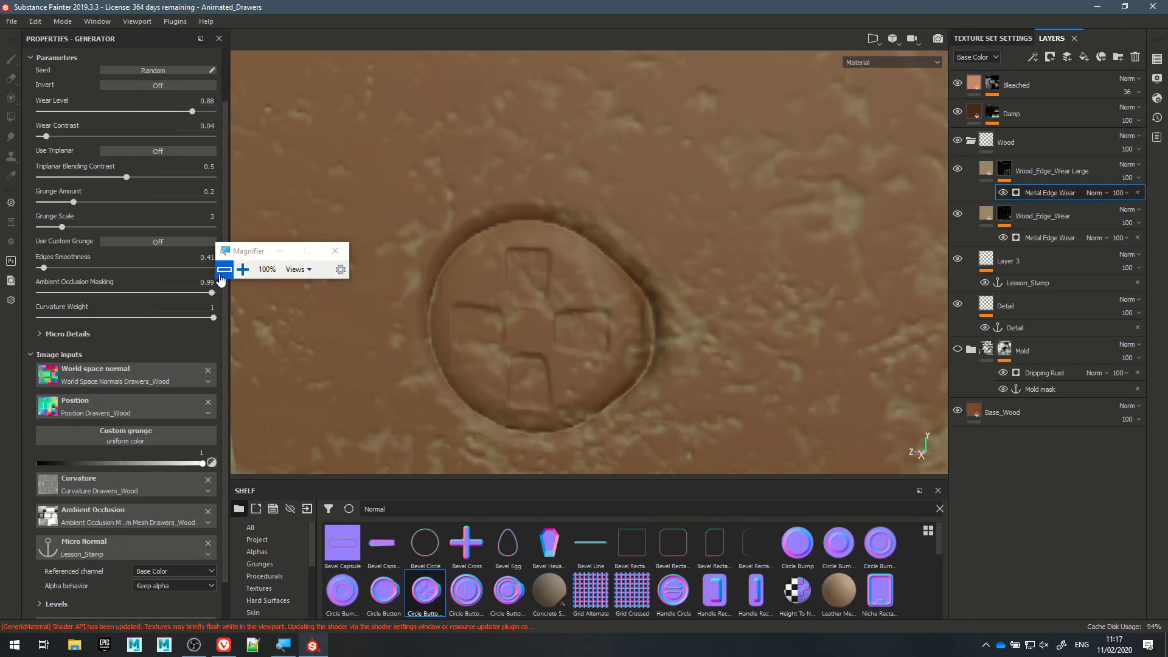
{"action": "left_click_drag", "start_coordinate": [238, 251], "coordinate": [289, 185]}
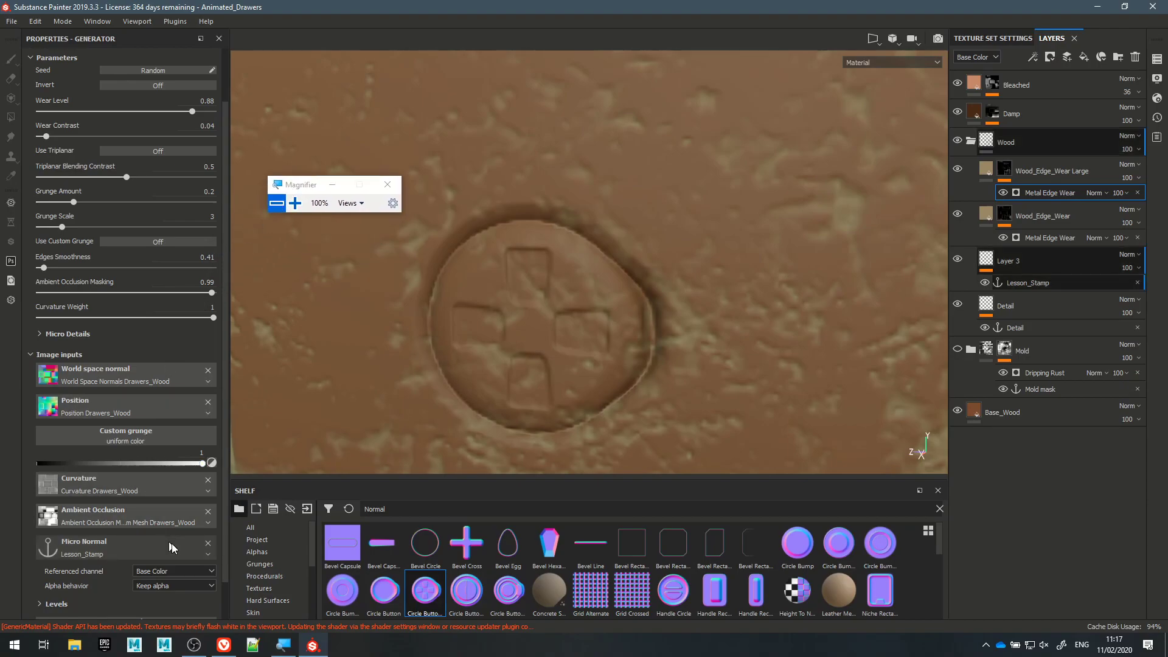
- Clear the Micro Normal input and assign the Lesson_Stamp anchor point to it again
{"action": "left_click", "coordinate": [208, 541]}
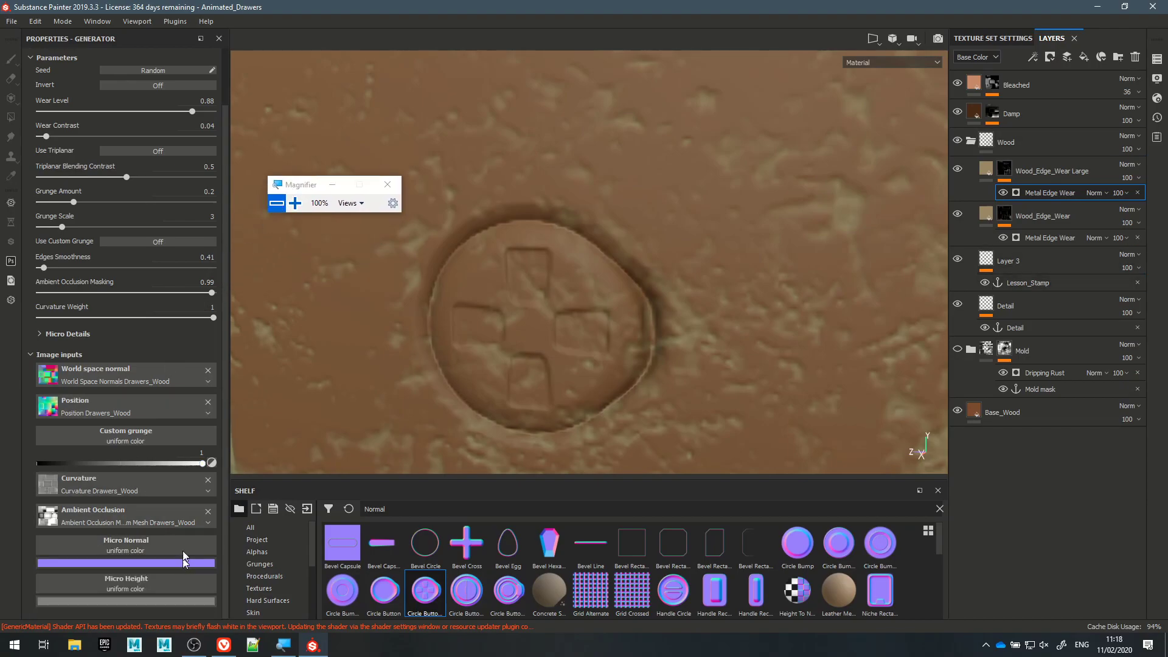
{"action": "left_click", "coordinate": [180, 544]}
{"action": "left_click", "coordinate": [264, 363]}
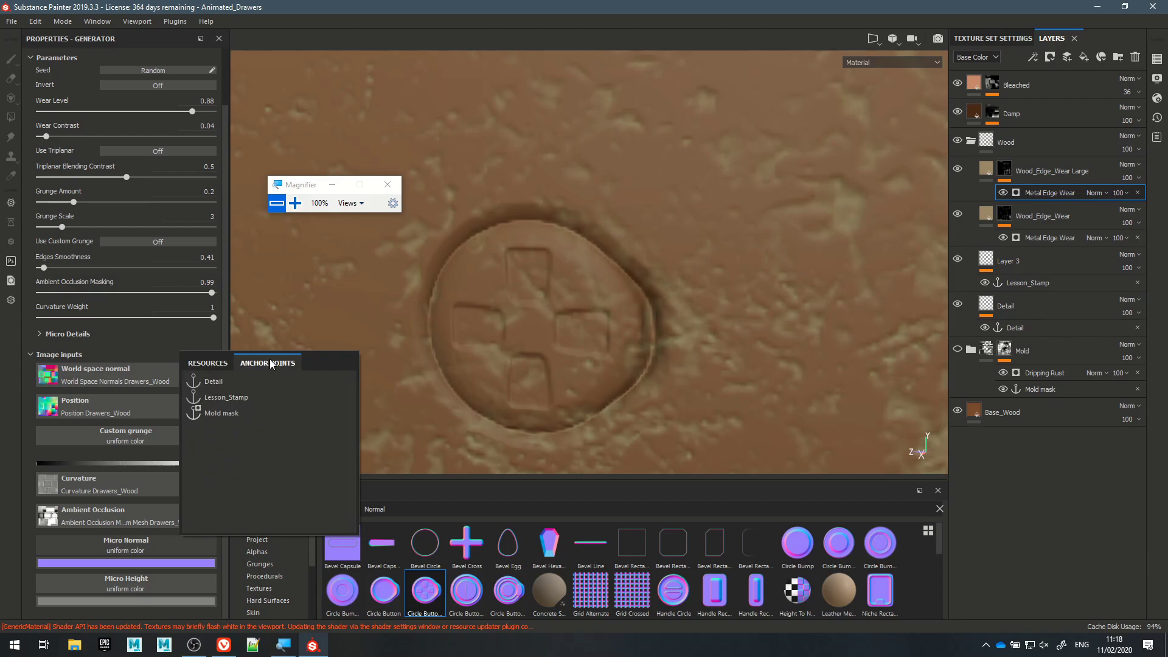
{"action": "left_click", "coordinate": [253, 396]}
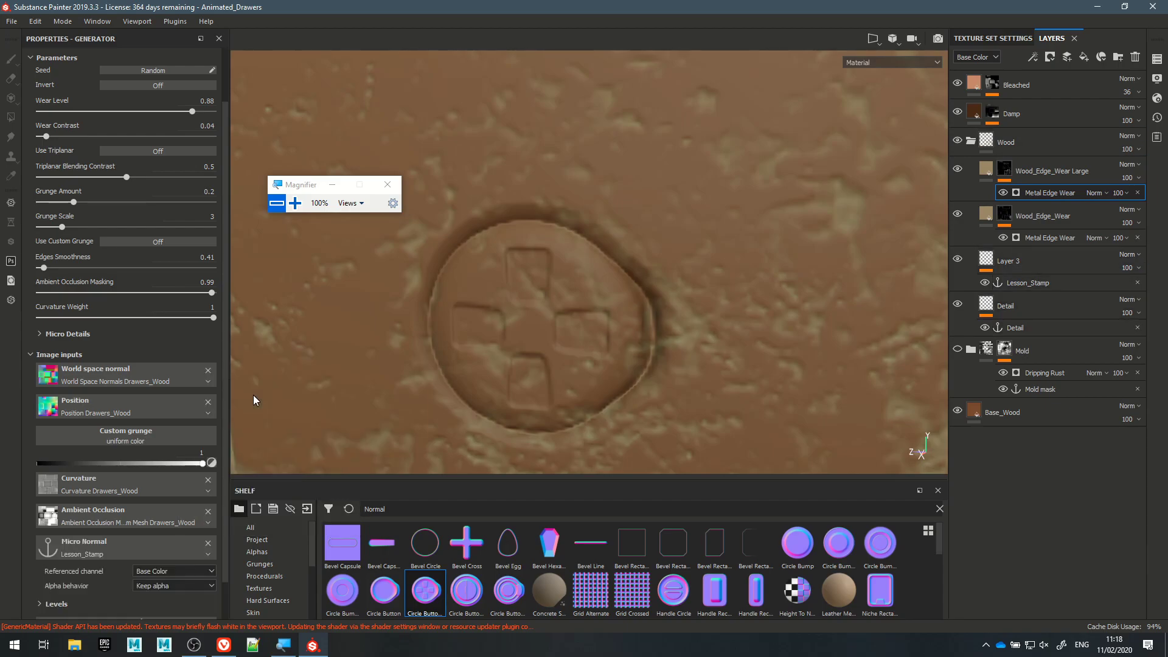
- Set the Micro Normal input's referenced channel to Normal
{"action": "left_click", "coordinate": [295, 202]}
{"action": "left_click", "coordinate": [294, 202]}
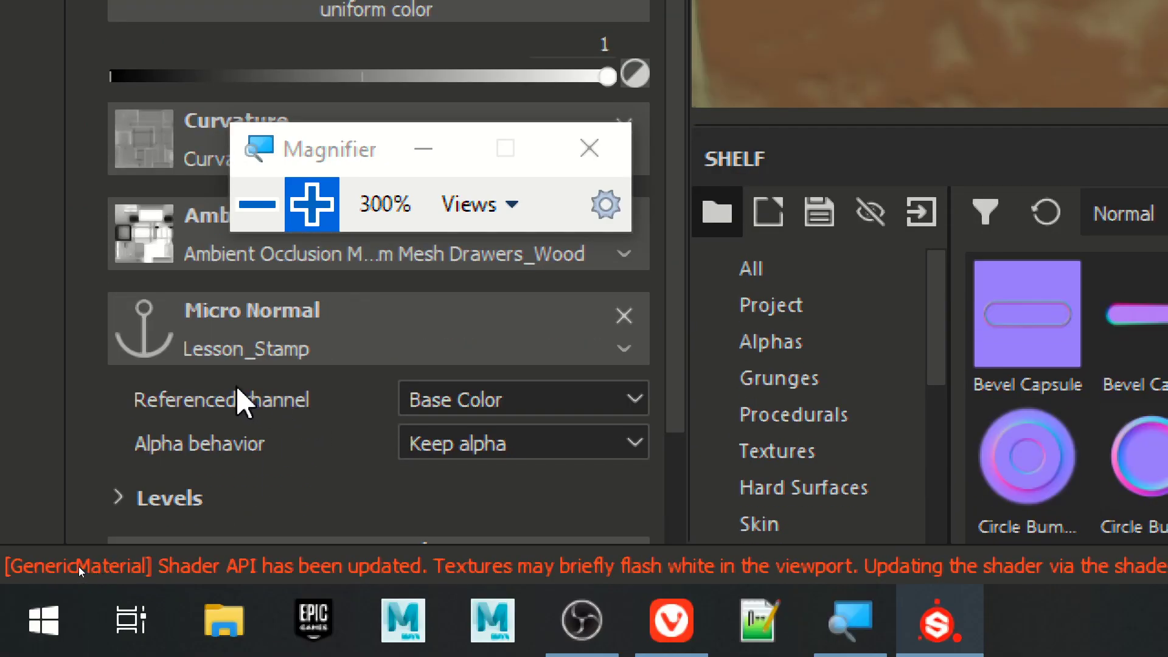
{"action": "left_click", "coordinate": [412, 399]}
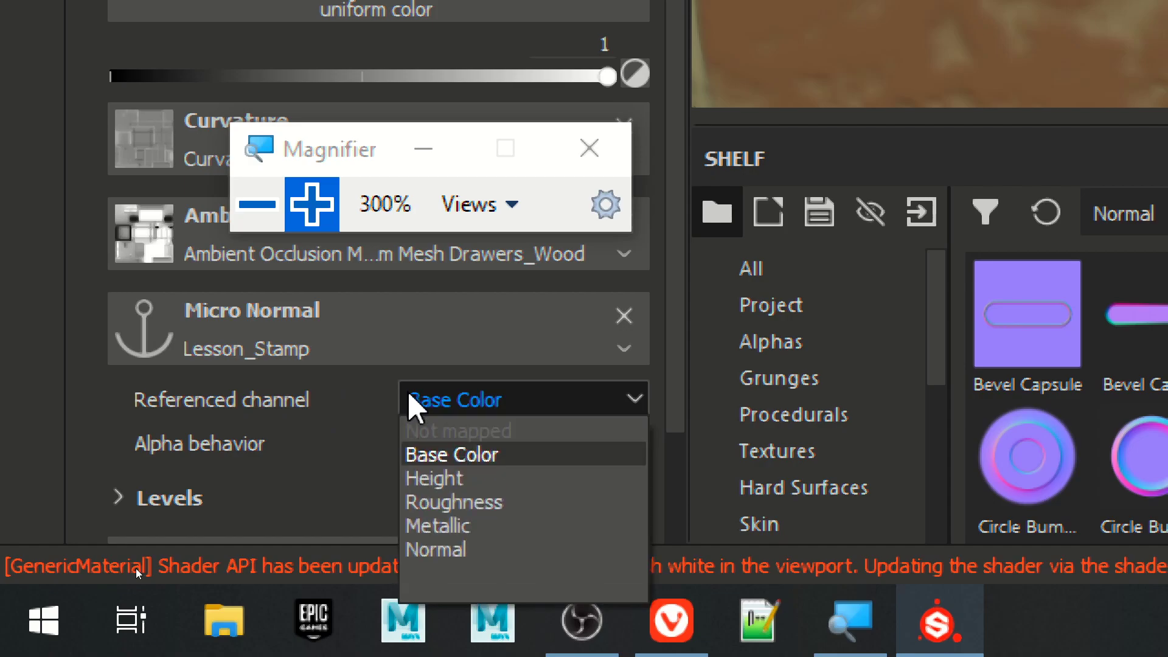
{"action": "left_click", "coordinate": [486, 551]}
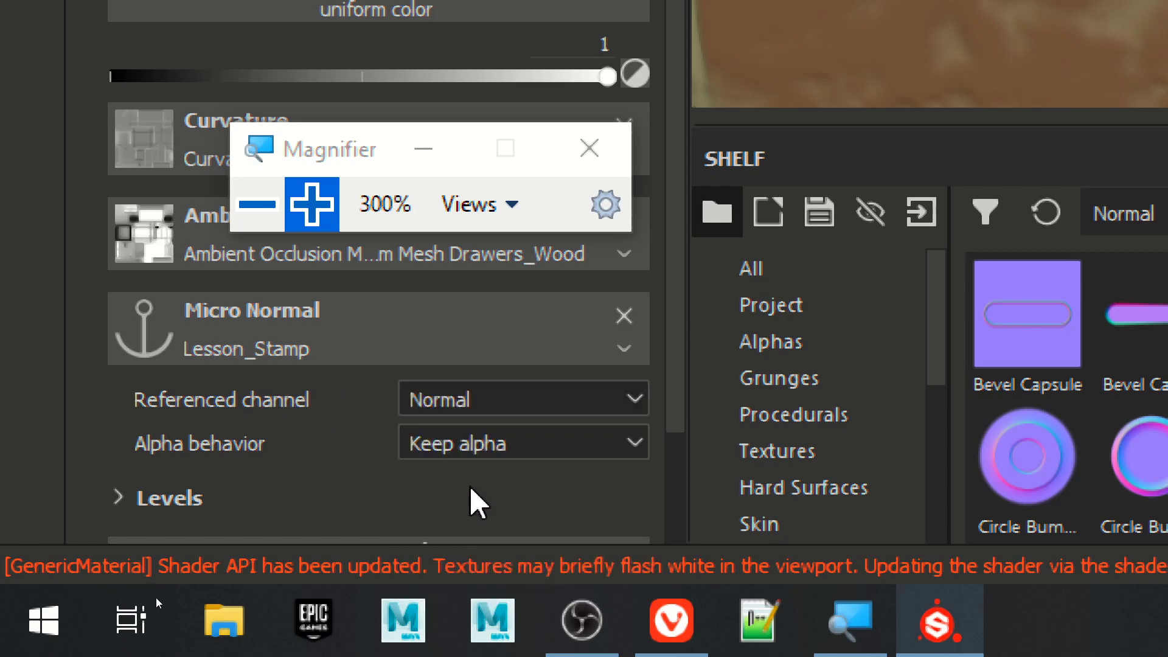
- Return the screen magnification to 100% and switch on Micro Normal in the generator's Micro Details
{"action": "left_click", "coordinate": [257, 204]}
{"action": "left_click", "coordinate": [257, 204]}
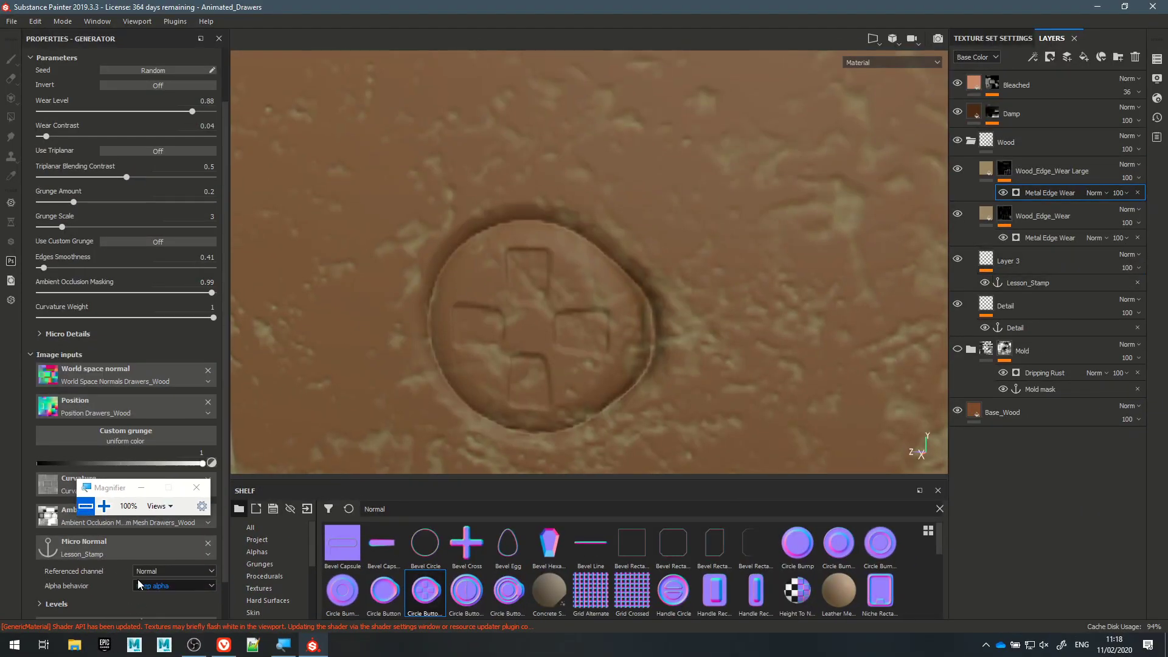
{"action": "left_click_drag", "start_coordinate": [104, 488], "coordinate": [279, 383]}
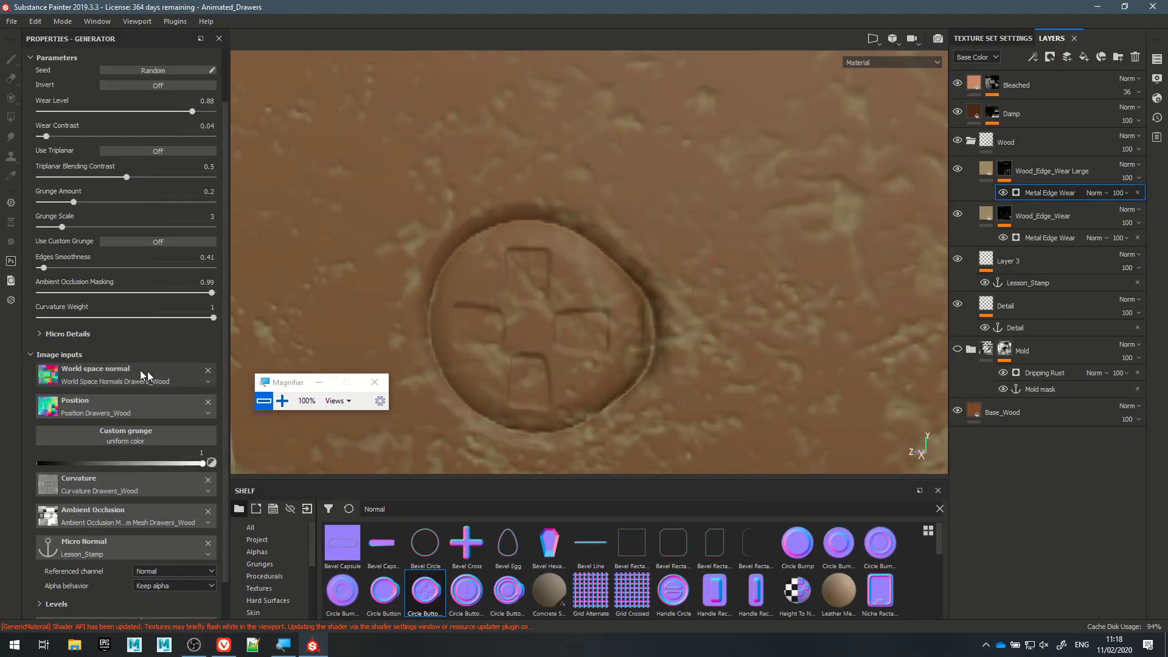
{"action": "left_click", "coordinate": [52, 334]}
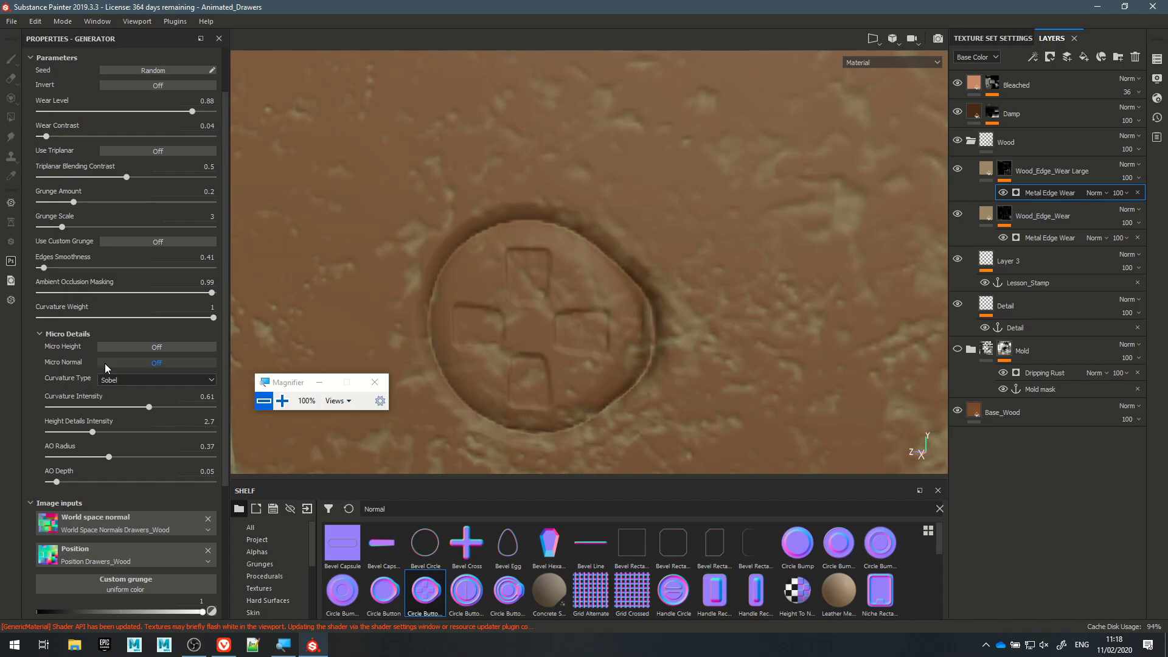
{"action": "left_click", "coordinate": [105, 363]}
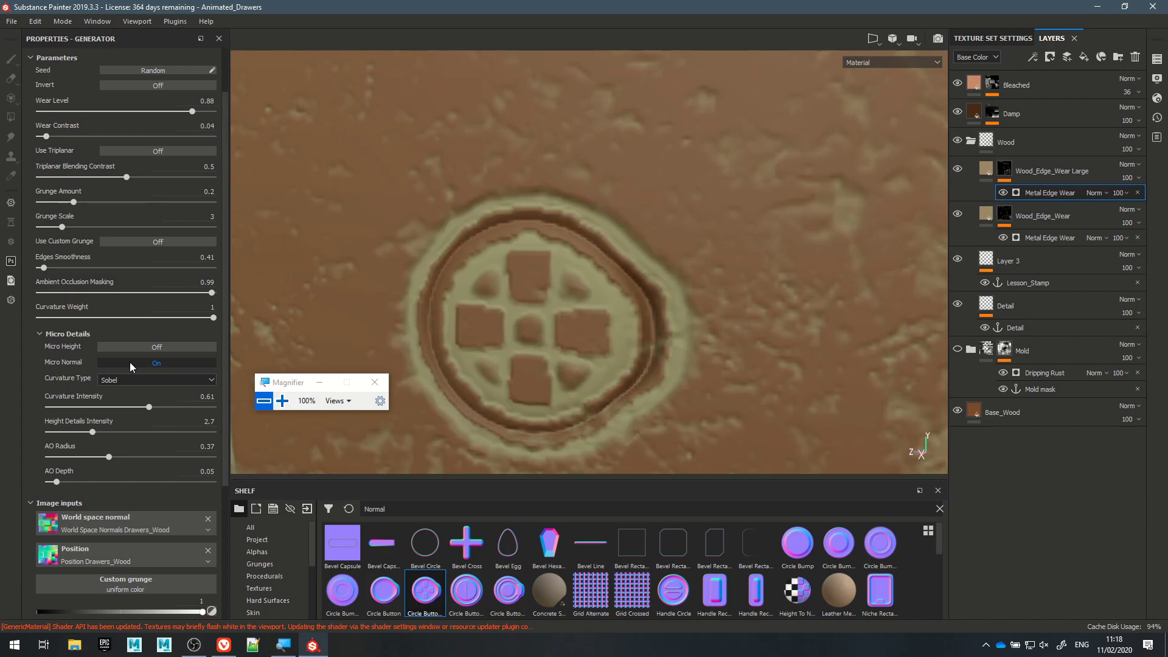
- Set Curvature Intensity to 0.15, Wear Level to 0.66 and Height Details Intensity to 2.78, leaving Micro Height off after testing it
{"action": "left_click", "coordinate": [148, 407]}
{"action": "left_click_drag", "start_coordinate": [129, 411], "coordinate": [70, 416]}
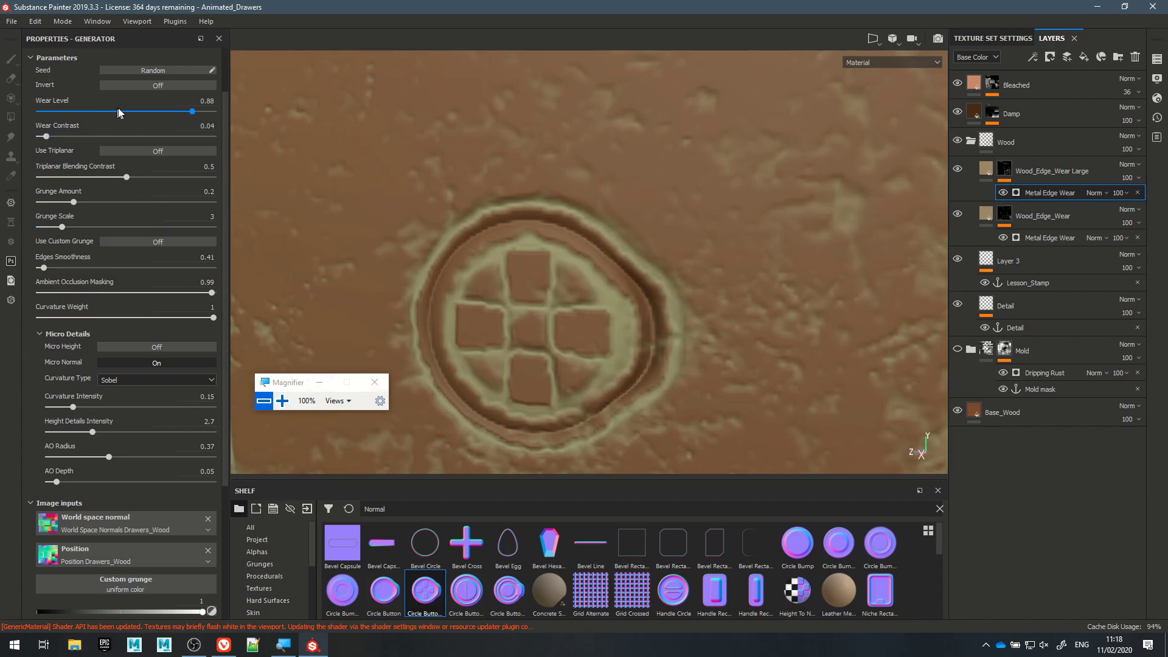
{"action": "left_click_drag", "start_coordinate": [132, 113], "coordinate": [152, 127]}
{"action": "left_click_drag", "start_coordinate": [75, 432], "coordinate": [93, 432]}
{"action": "left_click", "coordinate": [124, 347]}
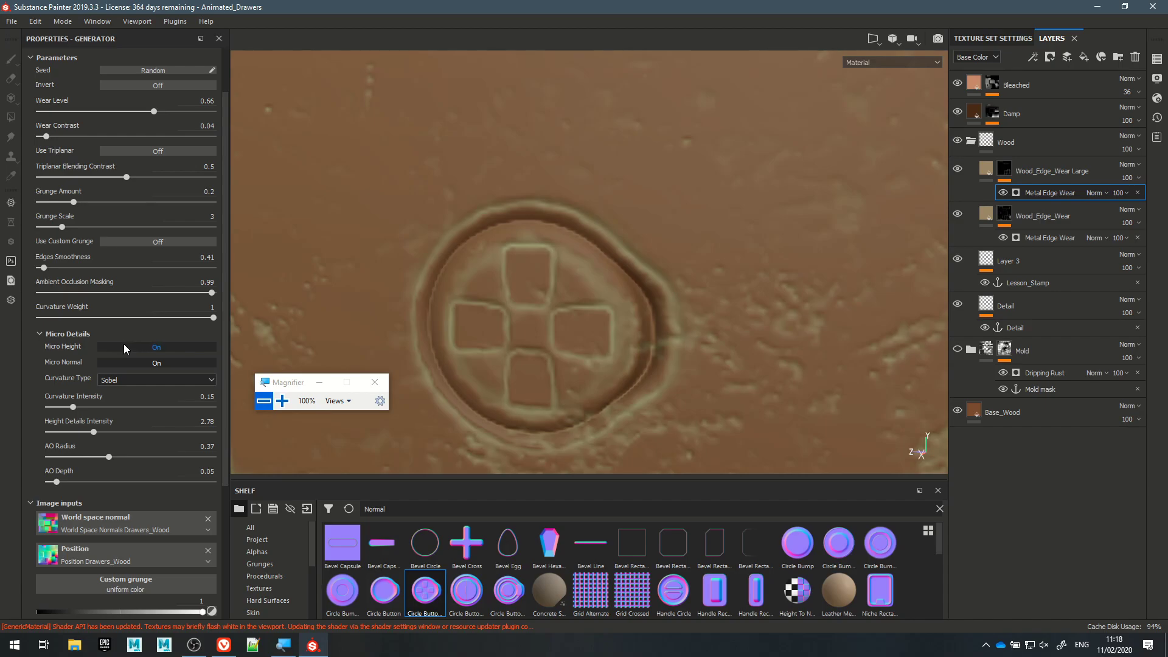
{"action": "left_click", "coordinate": [125, 347]}
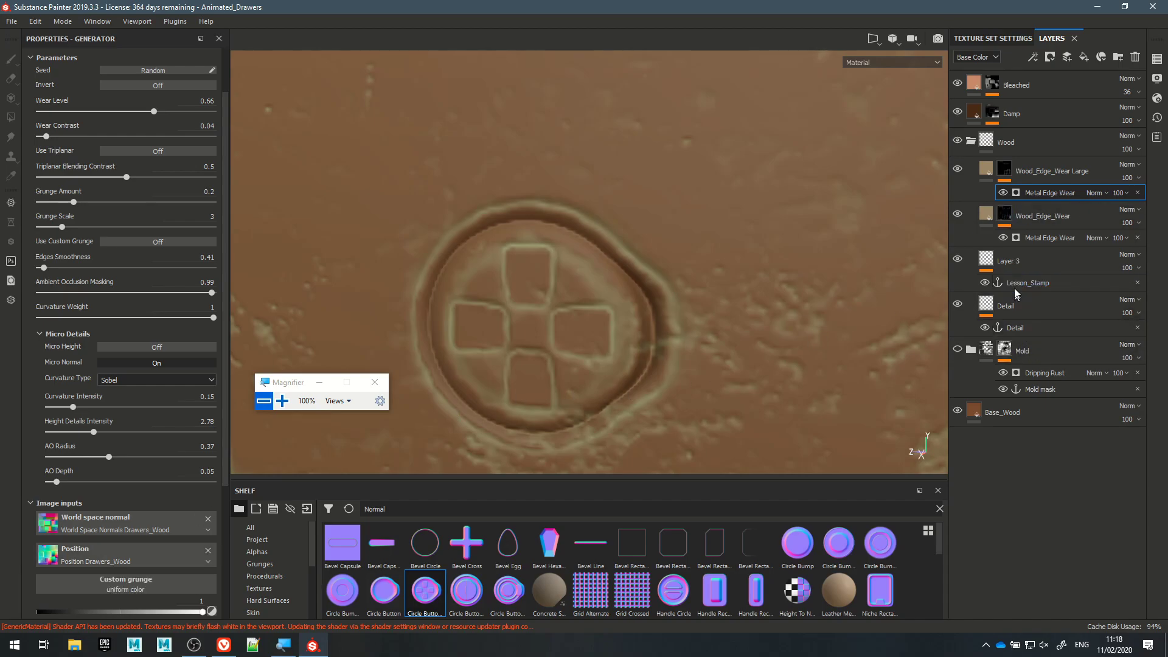
- On Layer 3, change the brush's normal texture to edge_05 and stamp it once near the side panel's upper-left corner
{"action": "left_click", "coordinate": [1004, 271]}
{"action": "scroll", "coordinate": [573, 213], "scroll_direction": "up", "scroll_amount": 3}
{"action": "scroll", "coordinate": [541, 257], "scroll_direction": "down", "scroll_amount": 3}
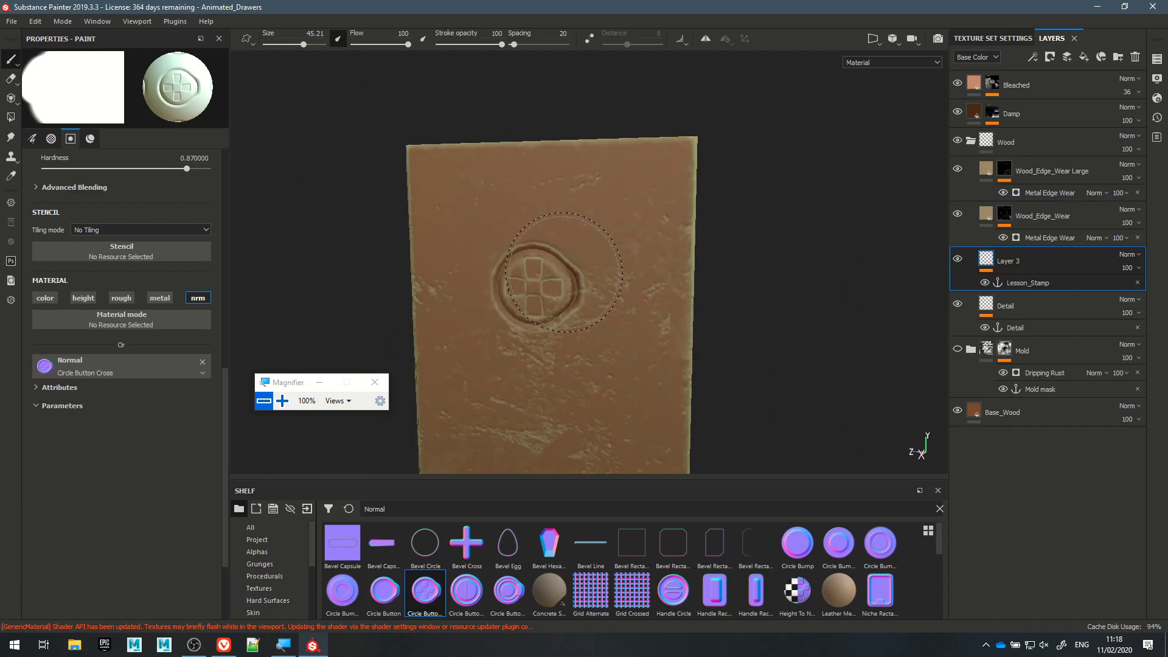
{"action": "left_click", "coordinate": [128, 367]}
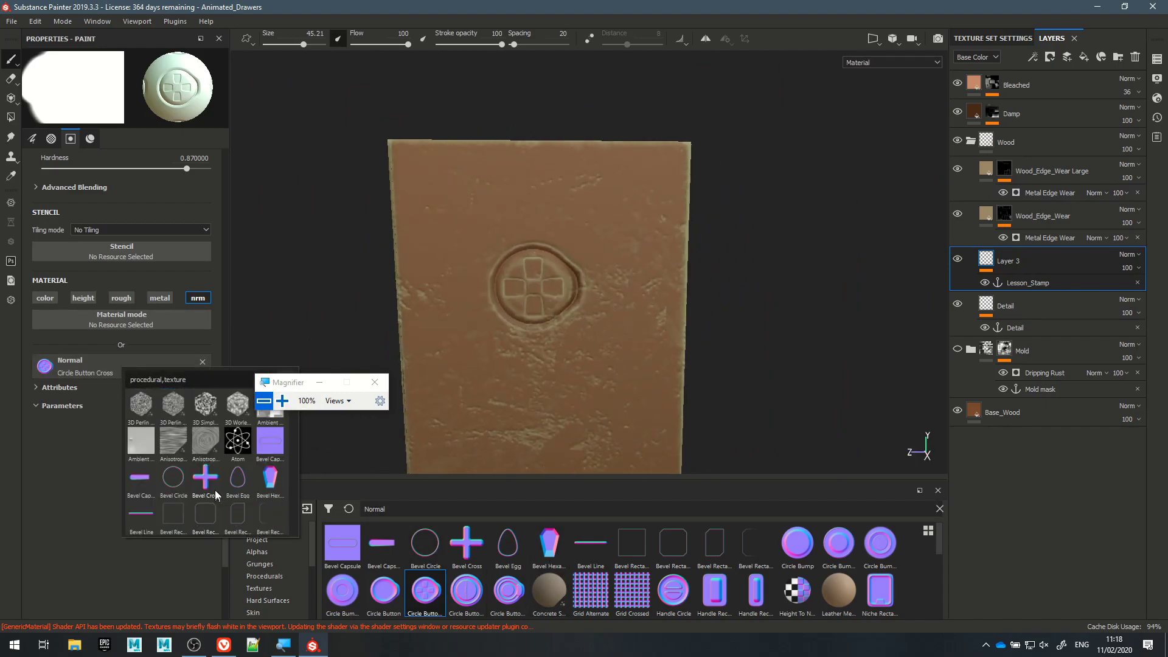
{"action": "type", "text": ","}
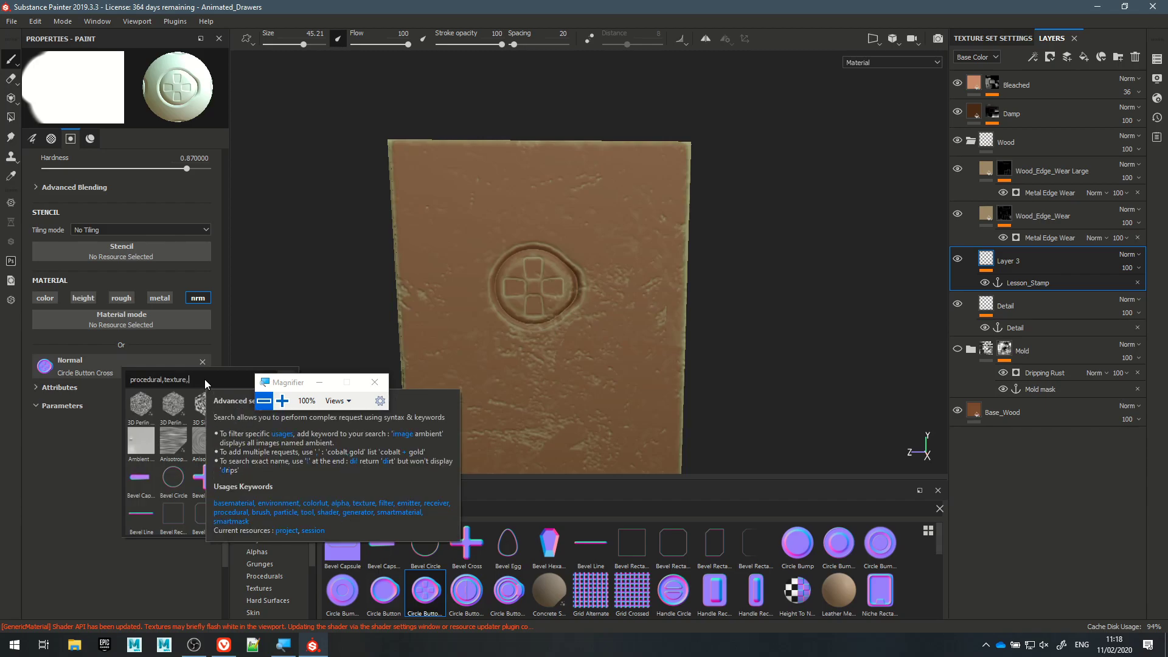
{"action": "type", "text": " normal"}
{"action": "scroll", "coordinate": [224, 467], "scroll_direction": "down", "scroll_amount": 3}
{"action": "scroll", "coordinate": [182, 490], "scroll_direction": "down", "scroll_amount": 5}
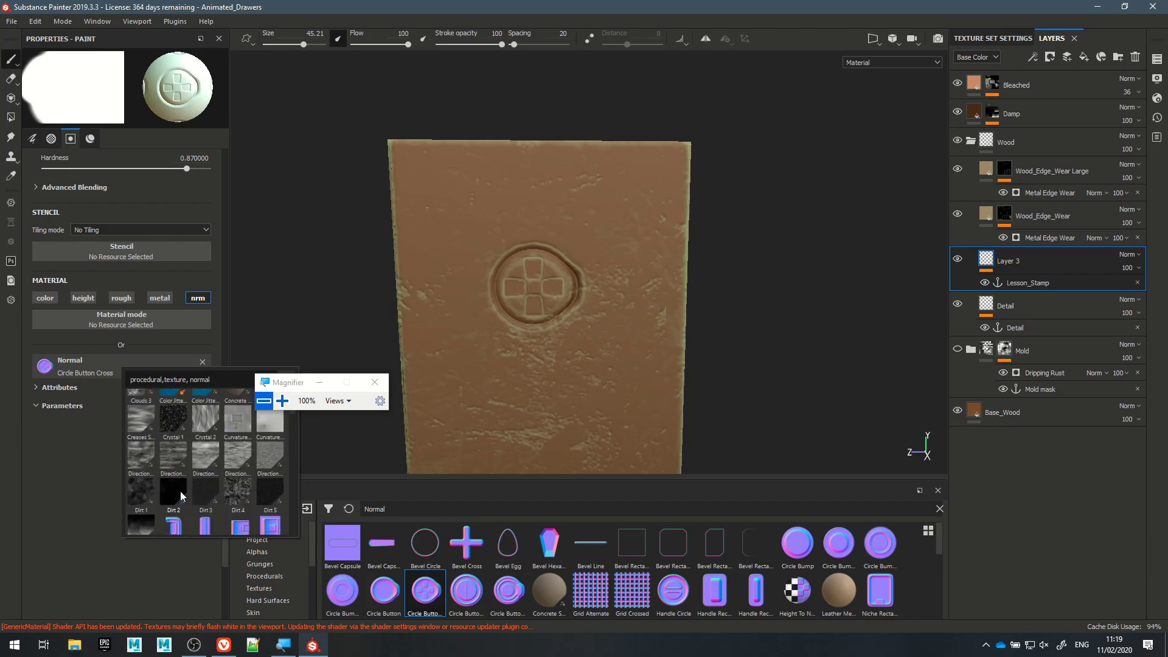
{"action": "left_click", "coordinate": [141, 449]}
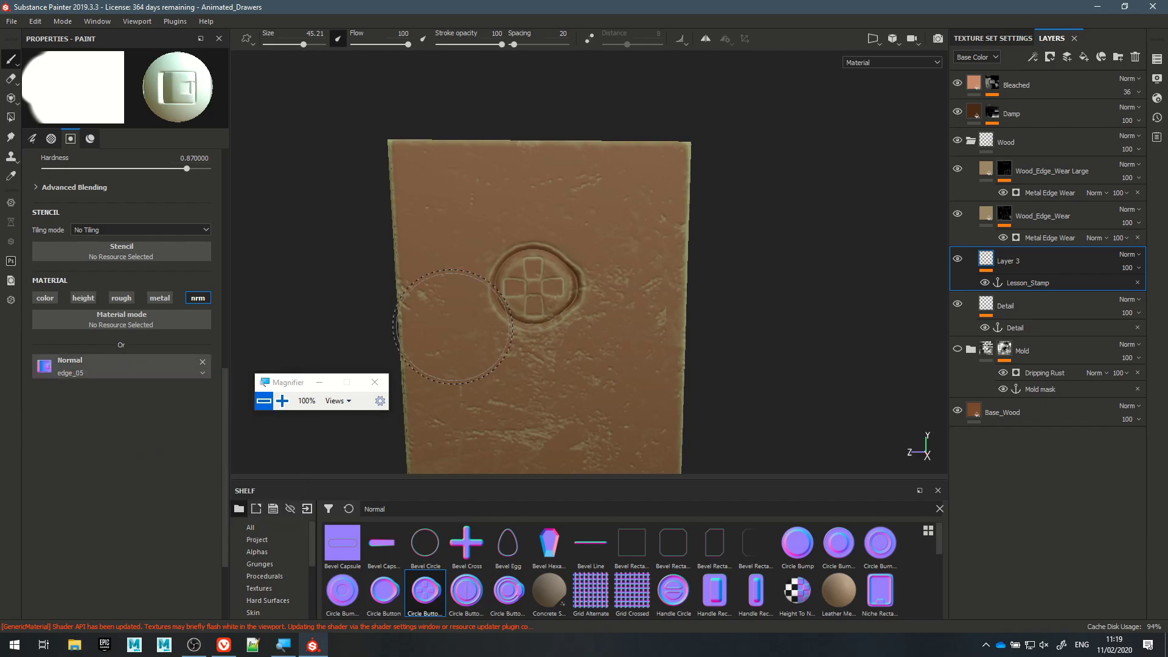
{"action": "left_click", "coordinate": [456, 221]}
{"action": "scroll", "coordinate": [457, 220], "scroll_direction": "down", "scroll_amount": 2}
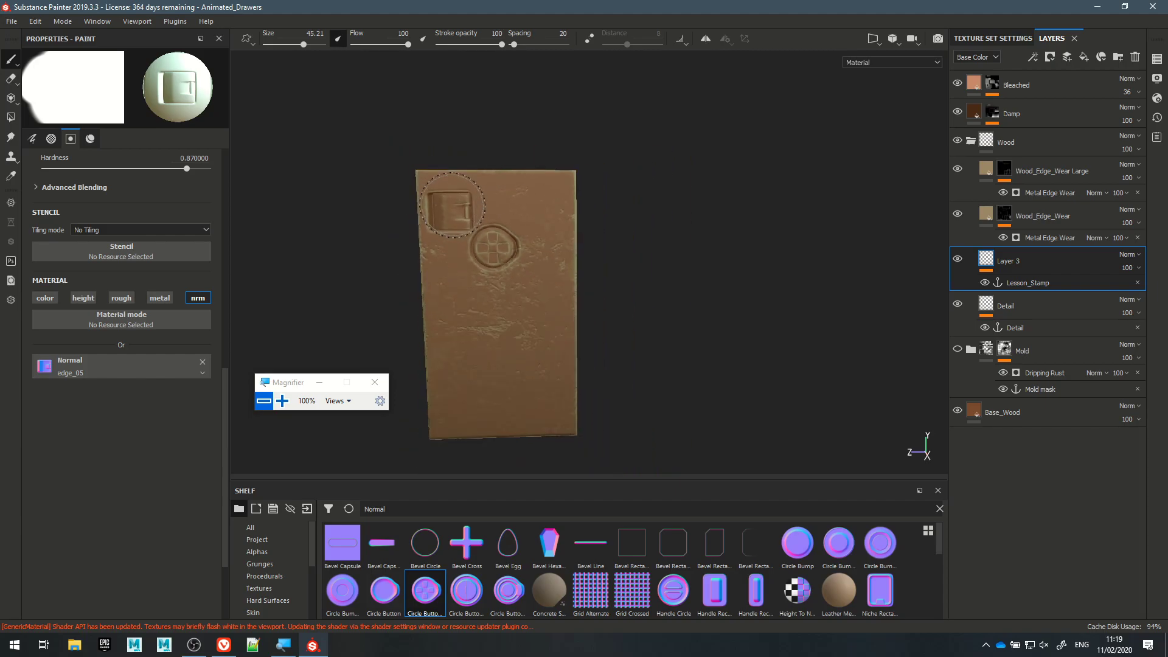
- Stamp the edge_05 normal detail a second time near the side panel's upper-right corner and rotate the environment lighting
{"action": "scroll", "coordinate": [463, 222], "scroll_direction": "up", "scroll_amount": 4}
{"action": "left_click", "coordinate": [690, 224]}
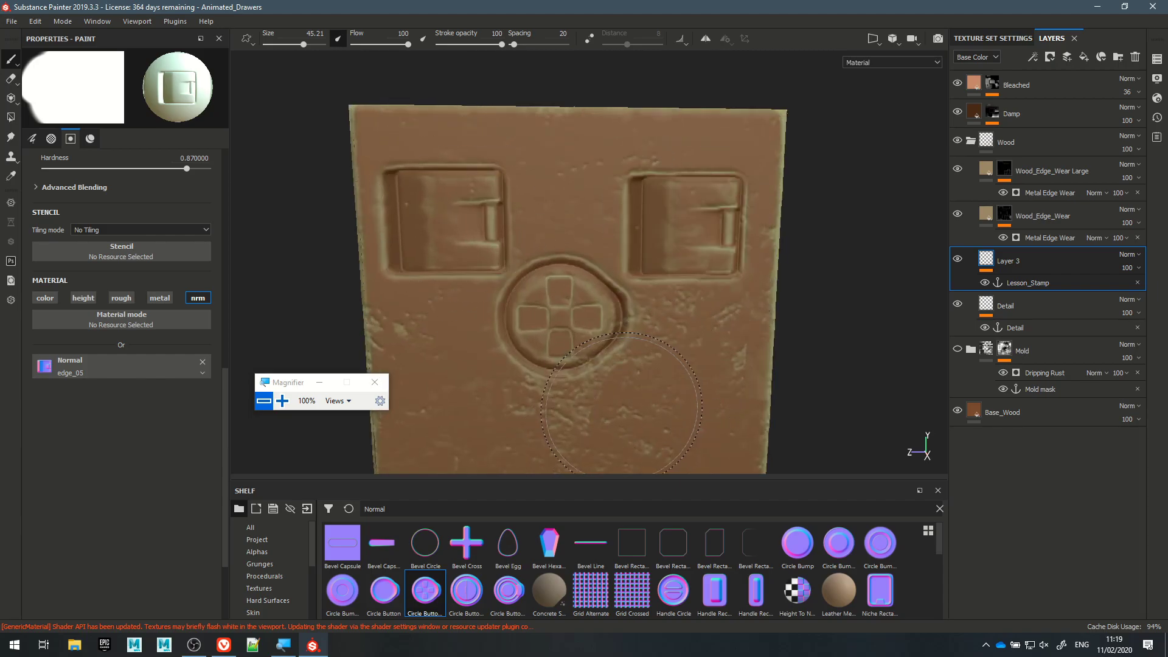
{"action": "mouse_move", "coordinate": [622, 411]}
{"action": "right_mouse_down", "text": "shift"}
{"action": "mouse_move", "coordinate": [571, 400]}
{"action": "mouse_move", "coordinate": [638, 396]}
{"action": "mouse_move", "coordinate": [578, 396]}
{"action": "mouse_move", "coordinate": [615, 396]}
{"action": "mouse_move", "coordinate": [609, 385]}
{"action": "mouse_move", "coordinate": [627, 383]}
{"action": "right_mouse_up", "text": "shift"}
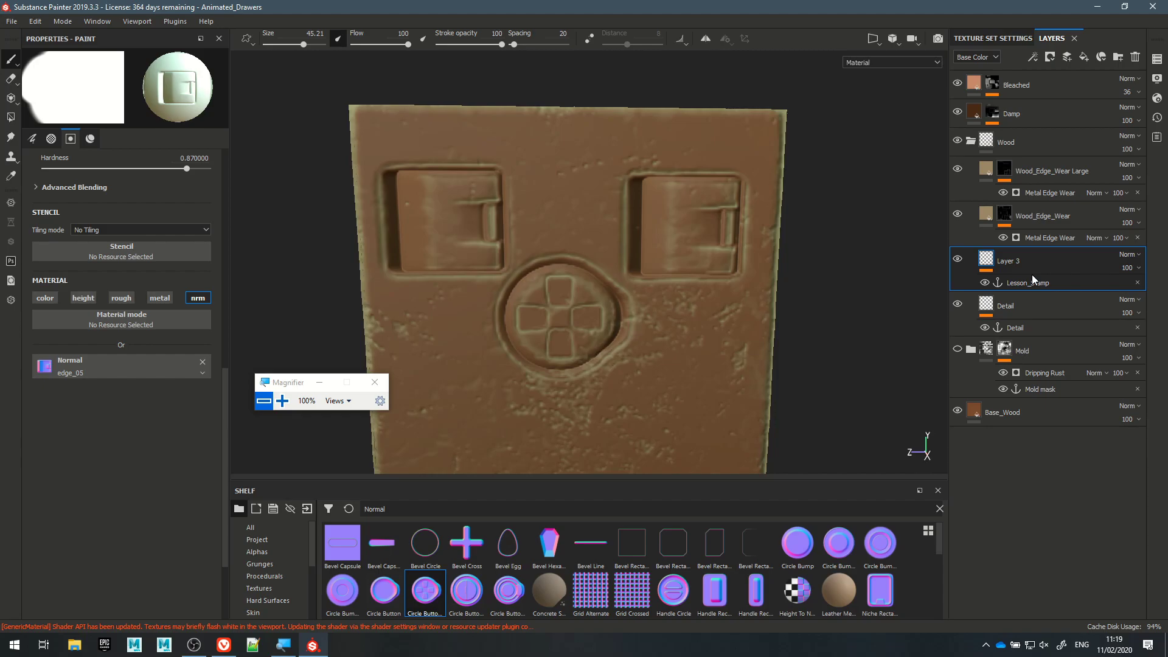
- In Wood_Edge_Wear's Metal Edge Wear generator, replace the Micro Normal input with the Lesson_Stamp anchor point
{"action": "left_click", "coordinate": [1024, 236]}
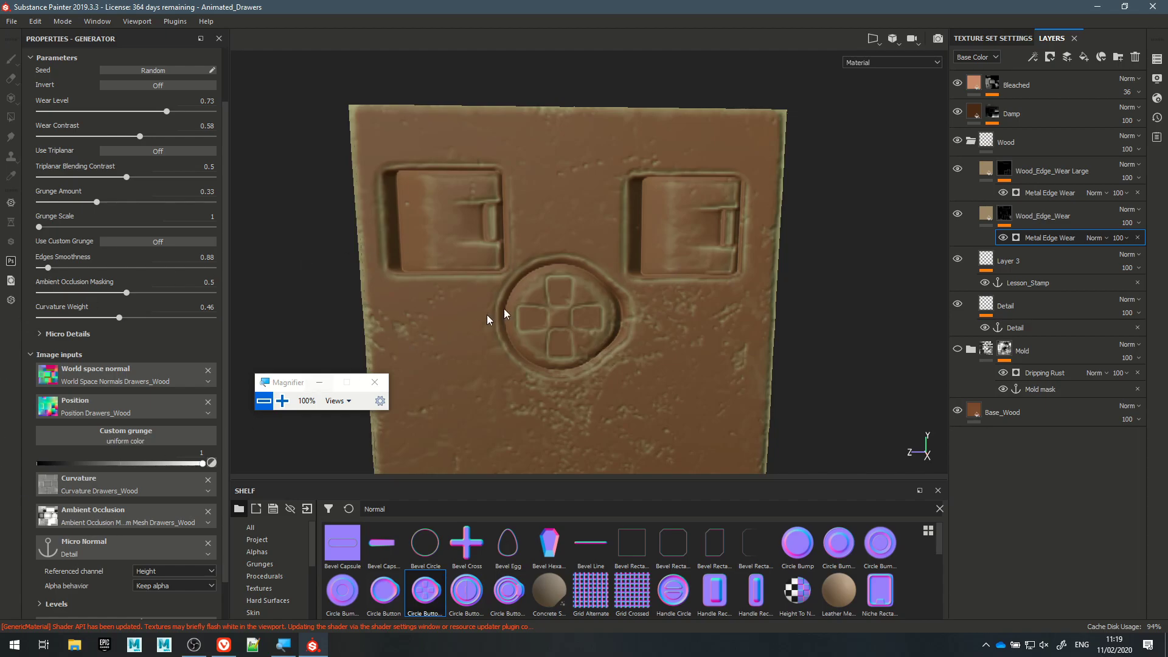
{"action": "left_click", "coordinate": [208, 543]}
{"action": "left_click", "coordinate": [143, 552]}
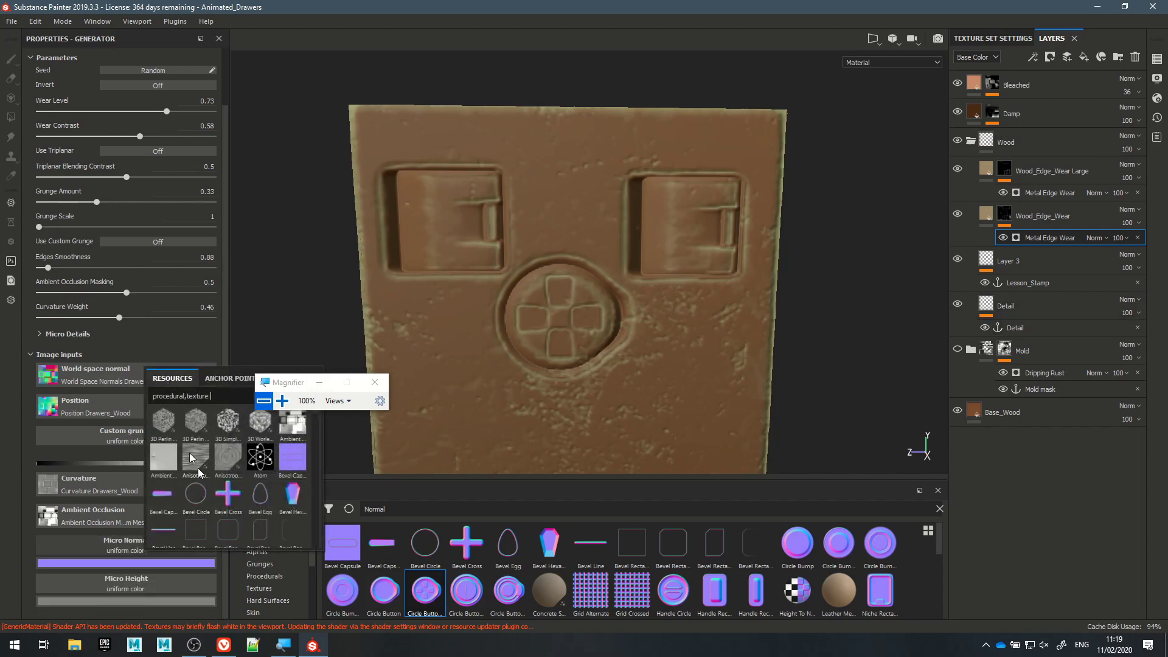
{"action": "left_click", "coordinate": [217, 378]}
{"action": "left_click", "coordinate": [188, 414]}
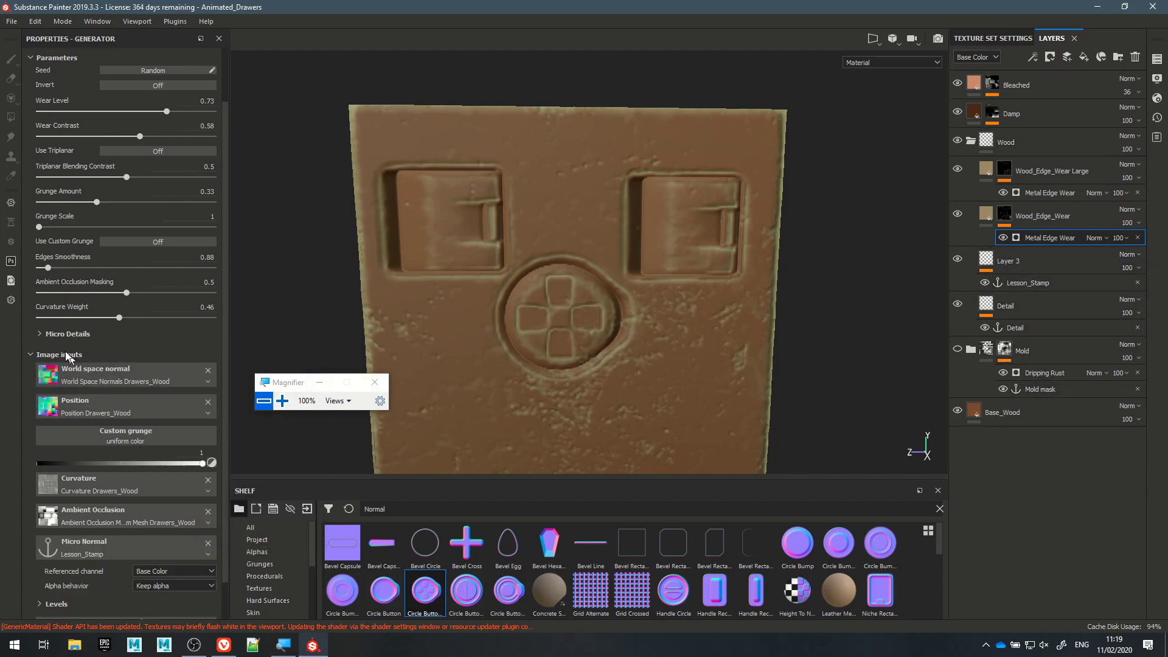
- With Micro Height off and Micro Normal on in Micro Details, set Curvature Intensity to 0.87 and Wear Level to 0.81
{"action": "left_click", "coordinate": [61, 335]}
{"action": "left_click", "coordinate": [133, 348]}
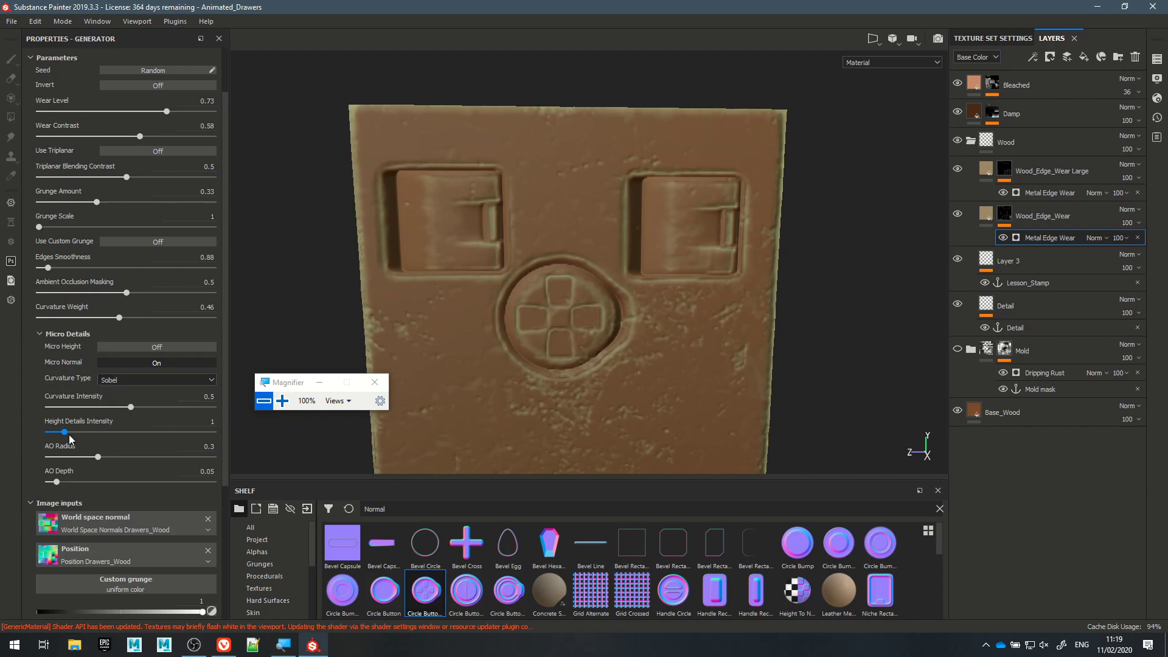
{"action": "left_click_drag", "start_coordinate": [131, 408], "coordinate": [104, 407]}
{"action": "mouse_move", "coordinate": [163, 111]}
{"action": "left_mouse_down"}
{"action": "mouse_move", "coordinate": [113, 112]}
{"action": "mouse_move", "coordinate": [187, 112]}
{"action": "mouse_move", "coordinate": [178, 122]}
{"action": "left_mouse_up"}
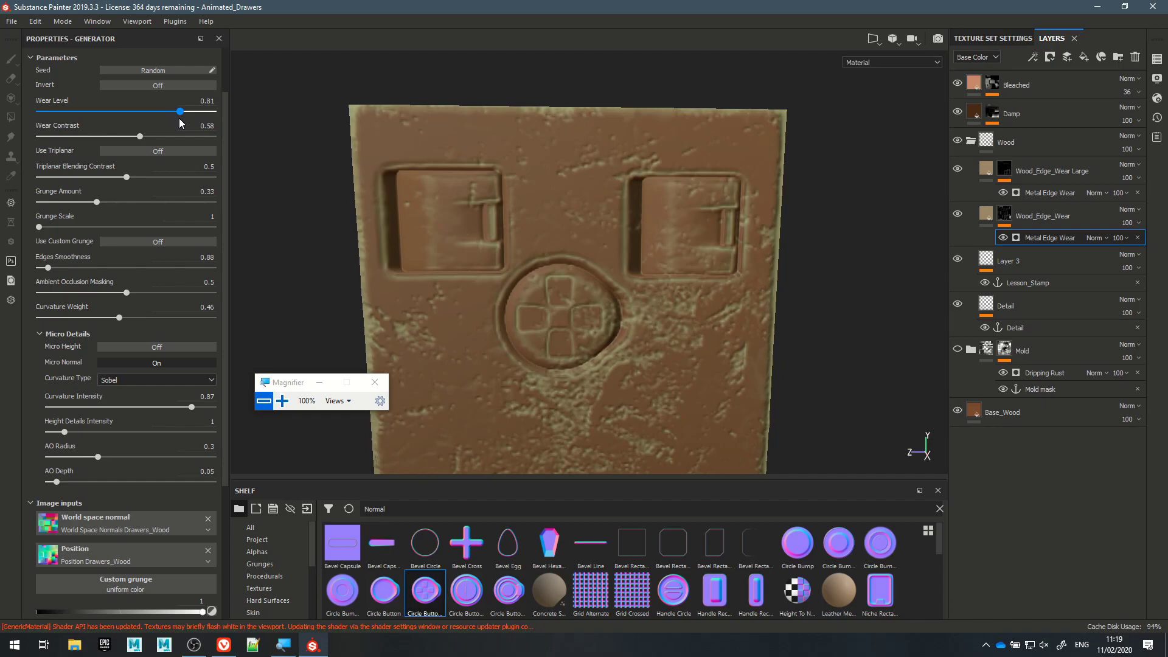
- Set the Micro Normal input's referenced channel to Normal and lower Curvature Intensity to 0.23
{"action": "scroll", "coordinate": [159, 427], "scroll_direction": "down", "scroll_amount": 5}
{"action": "left_click", "coordinate": [175, 536]}
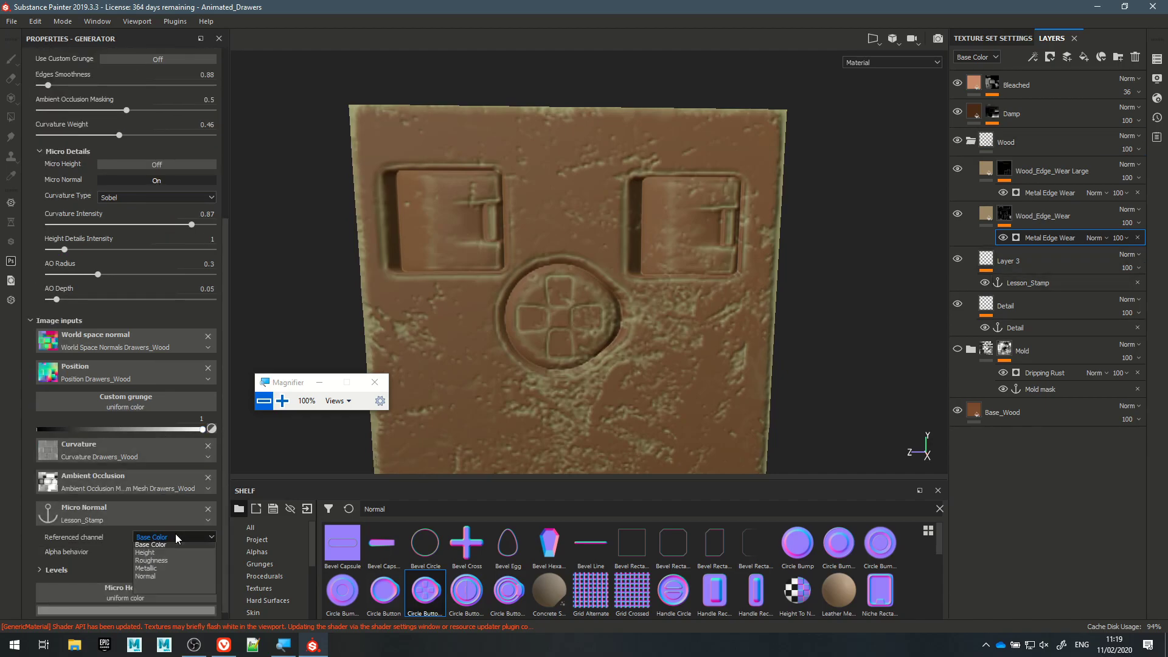
{"action": "left_click", "coordinate": [164, 581]}
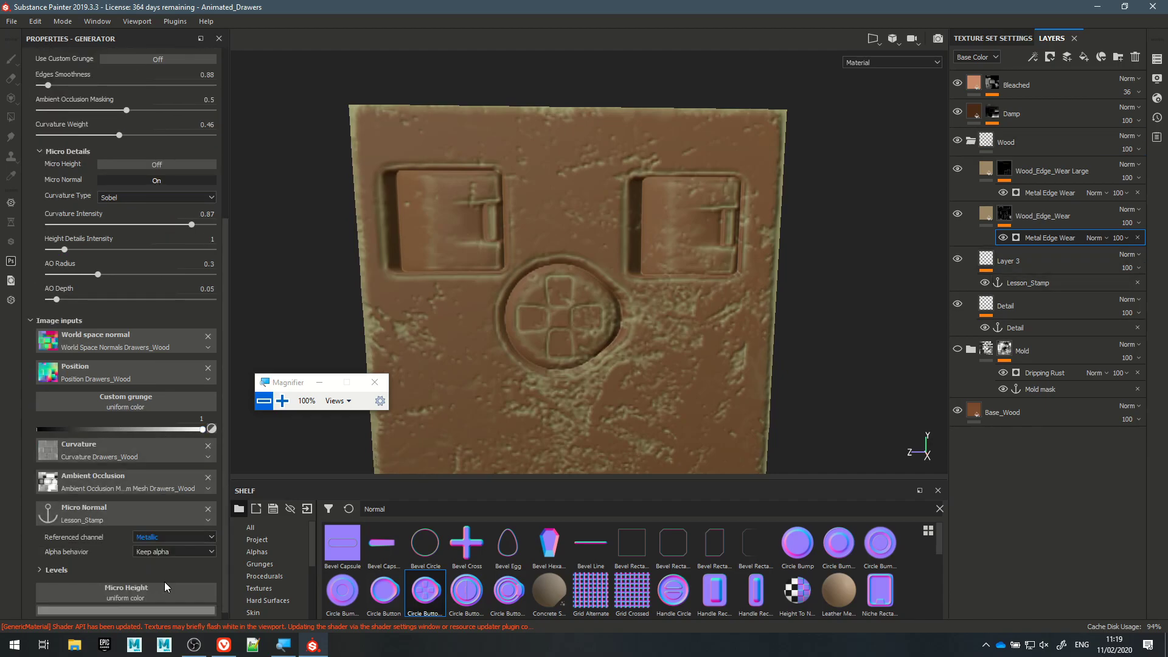
{"action": "left_click", "coordinate": [157, 538]}
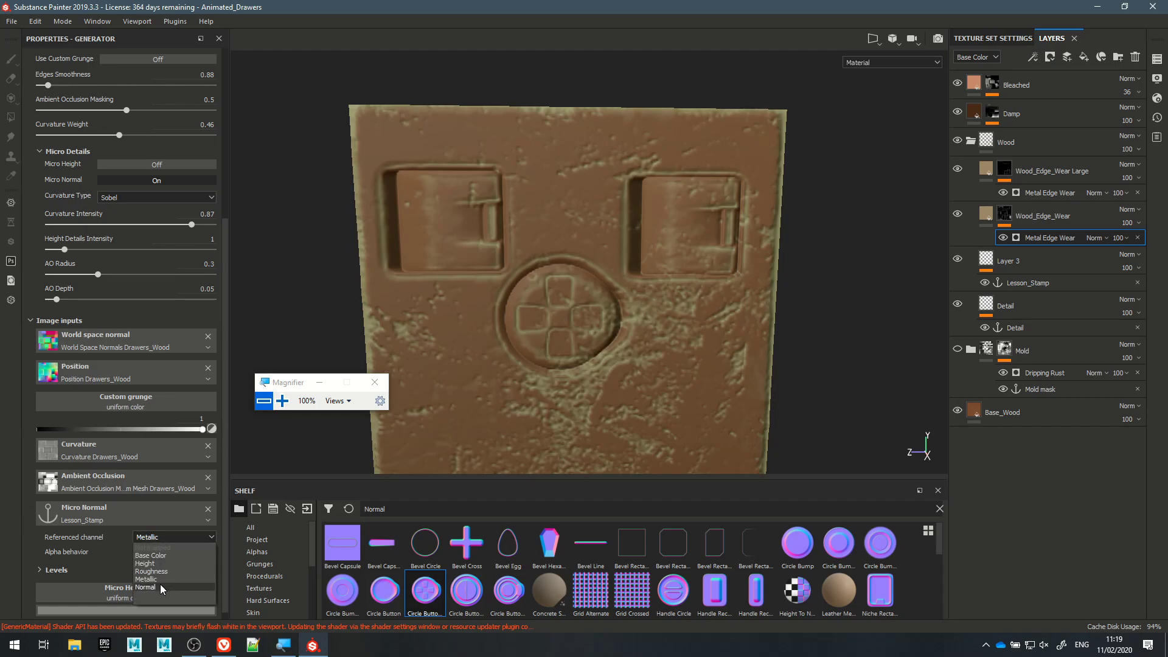
{"action": "left_click", "coordinate": [159, 585]}
{"action": "left_click_drag", "start_coordinate": [173, 223], "coordinate": [87, 226]}
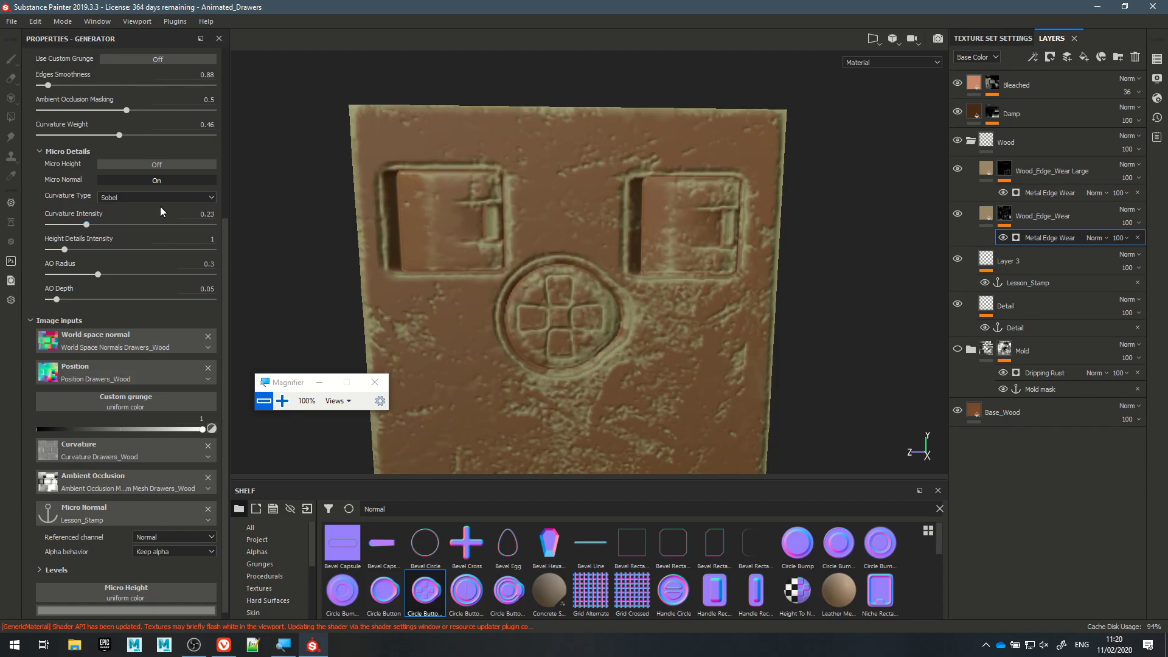
- Hide Layer 3 and examine the edge wear around its stamps on the side panel
{"action": "left_click_drag", "start_coordinate": [497, 271], "coordinate": [538, 273], "text": "alt"}
{"action": "scroll", "coordinate": [537, 278], "scroll_direction": "up", "scroll_amount": 5}
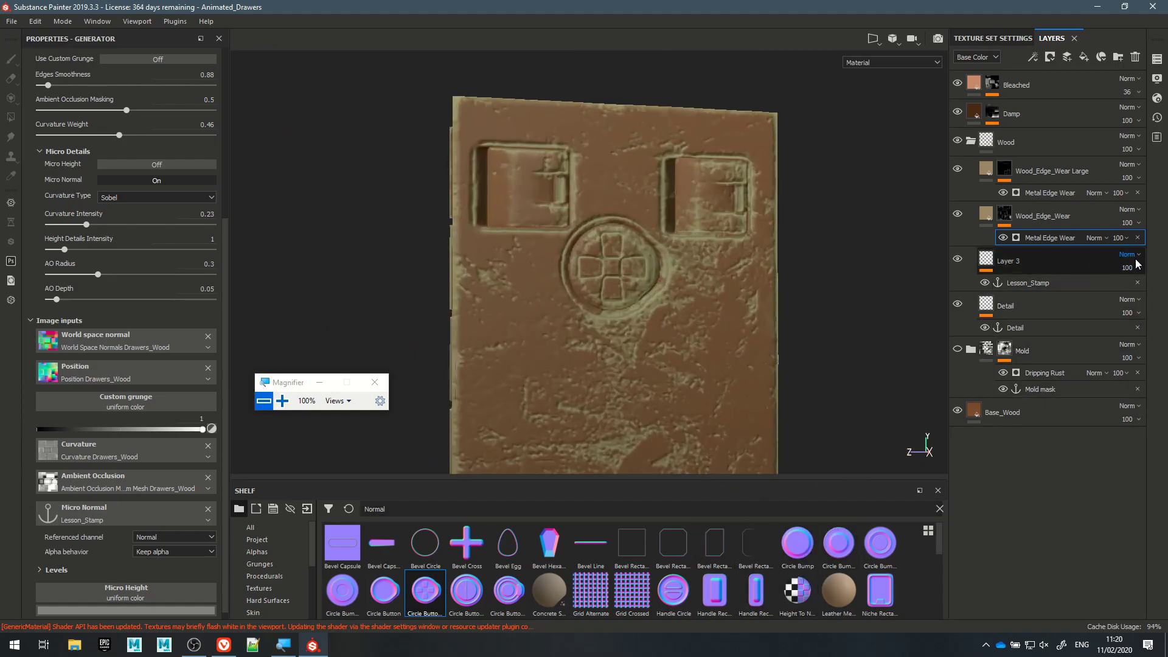
{"action": "left_click", "coordinate": [958, 260]}
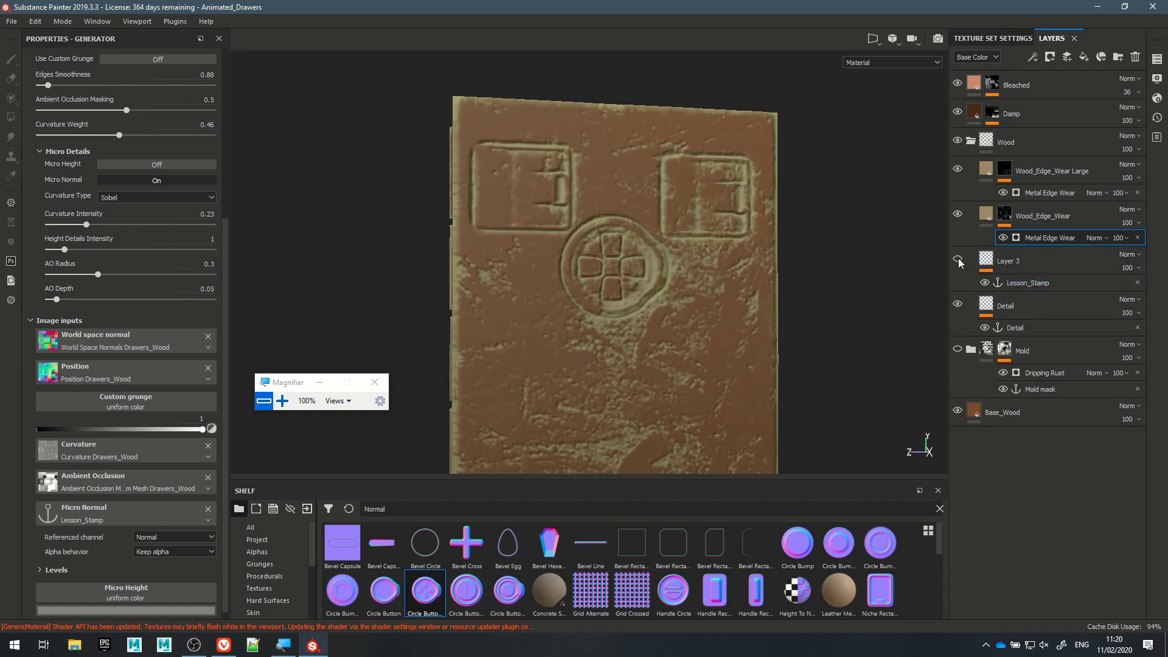
{"action": "left_click_drag", "start_coordinate": [775, 296], "coordinate": [485, 326], "text": "alt"}
{"action": "left_click_drag", "start_coordinate": [741, 258], "coordinate": [764, 213], "text": "alt"}
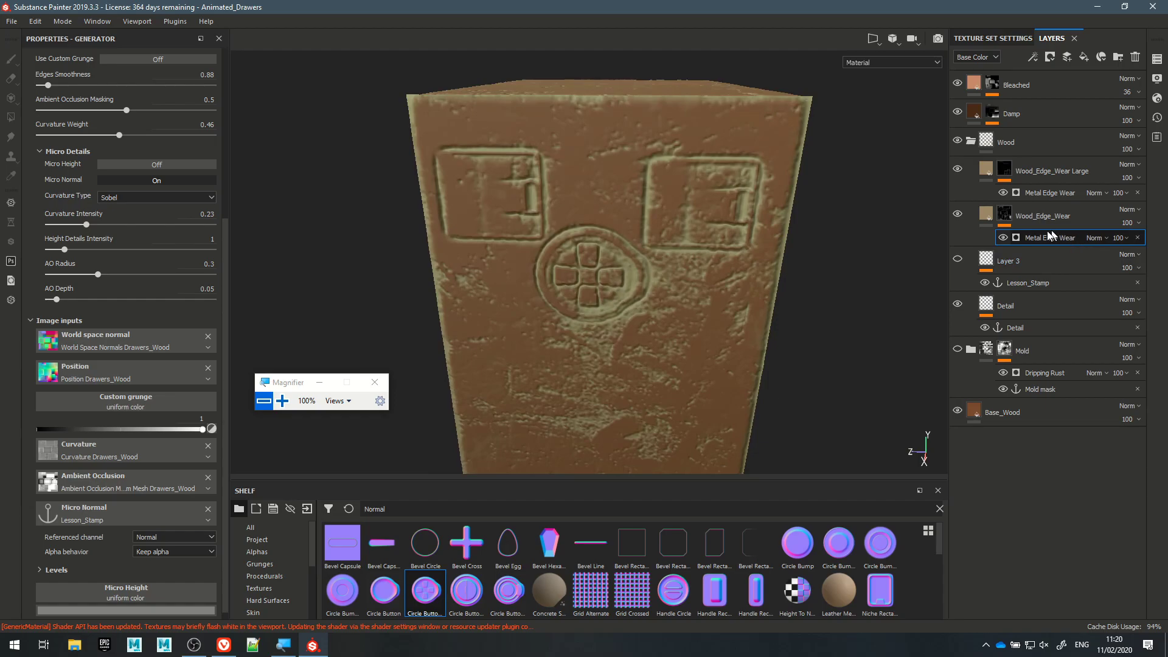
- Remove the Lesson_Stamp anchor point from Layer 3 and delete the layer itself
{"action": "left_click", "coordinate": [985, 283]}
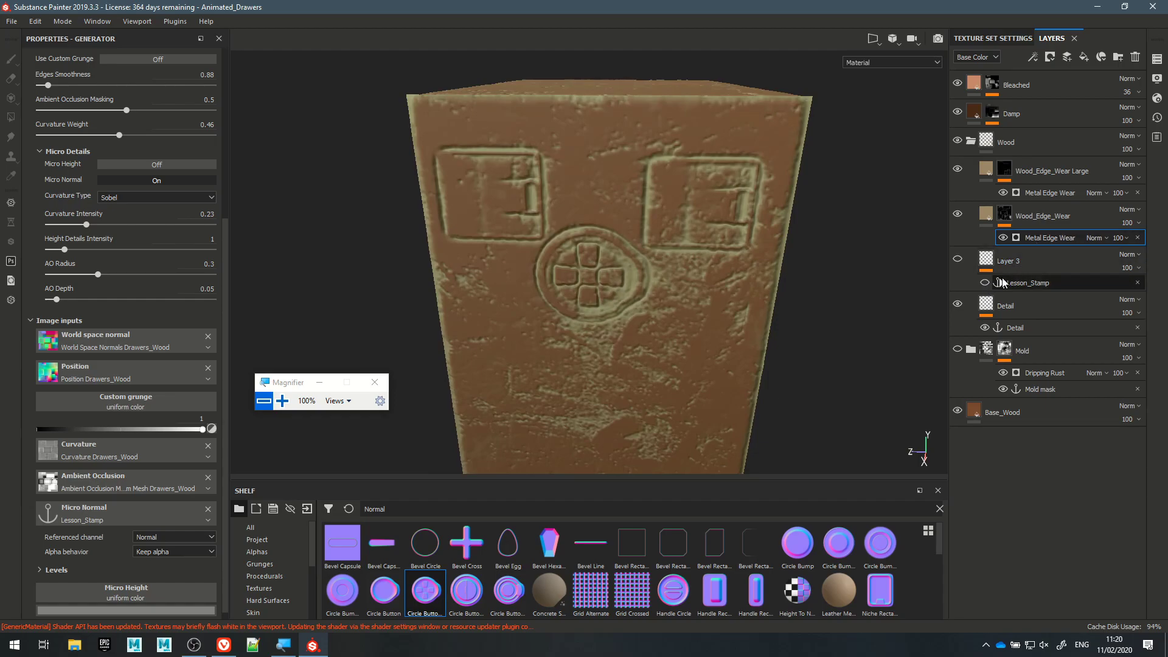
{"action": "left_click", "coordinate": [1139, 283]}
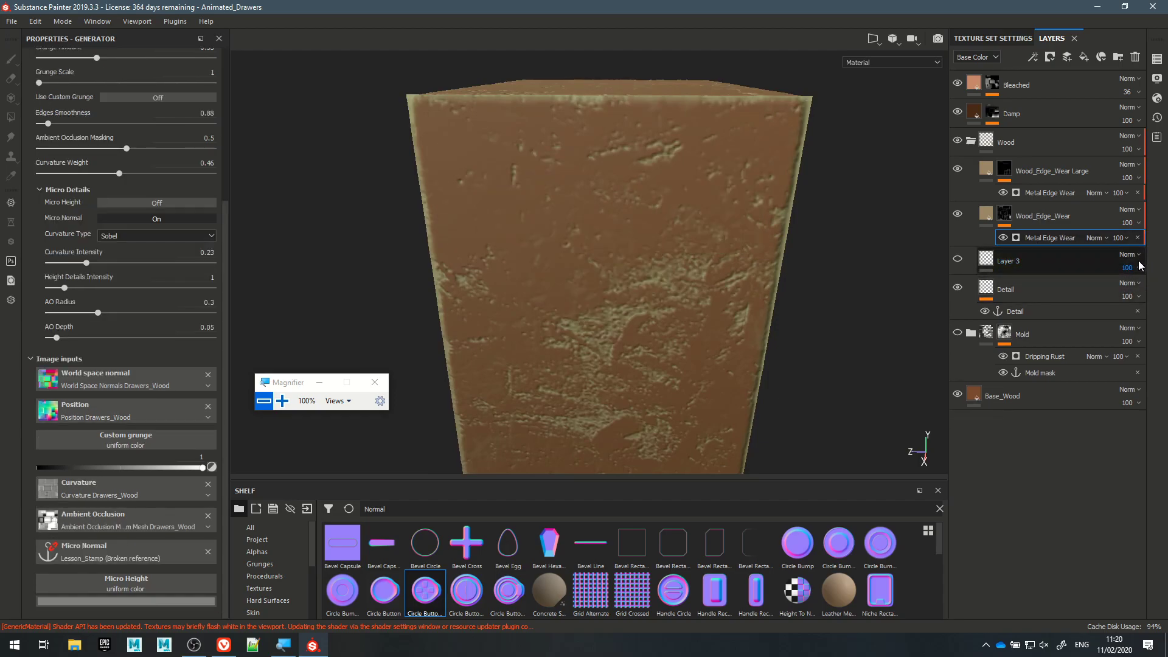
{"action": "right_click", "coordinate": [1055, 261]}
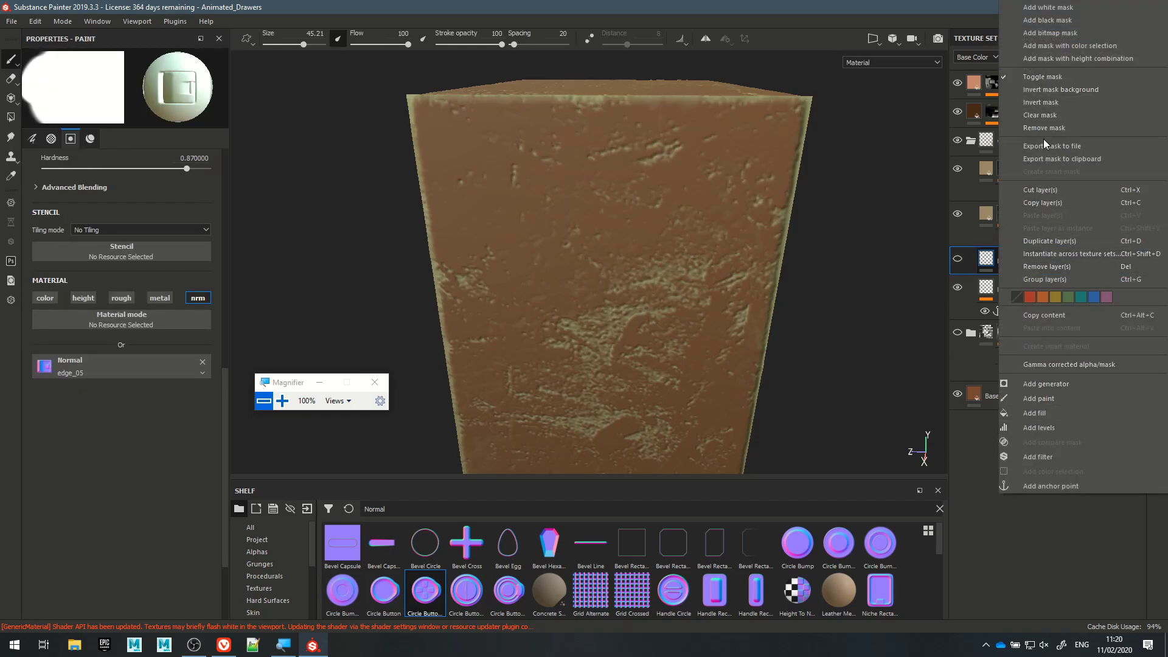
{"action": "left_click", "coordinate": [981, 265]}
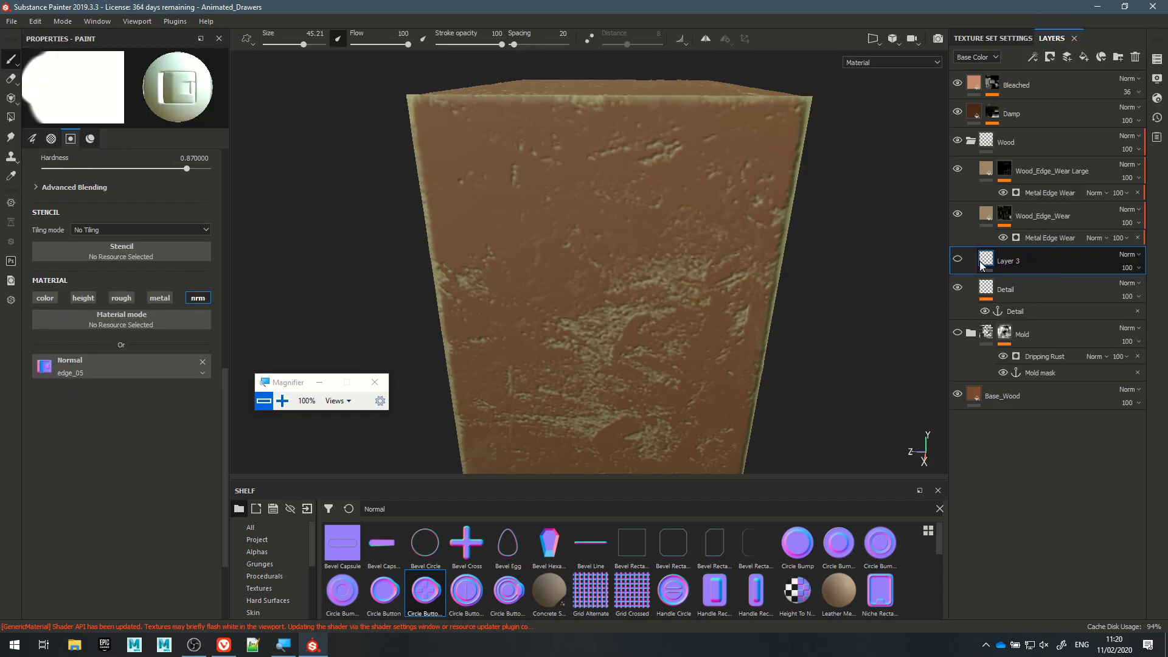
{"action": "key", "text": "Delete"}
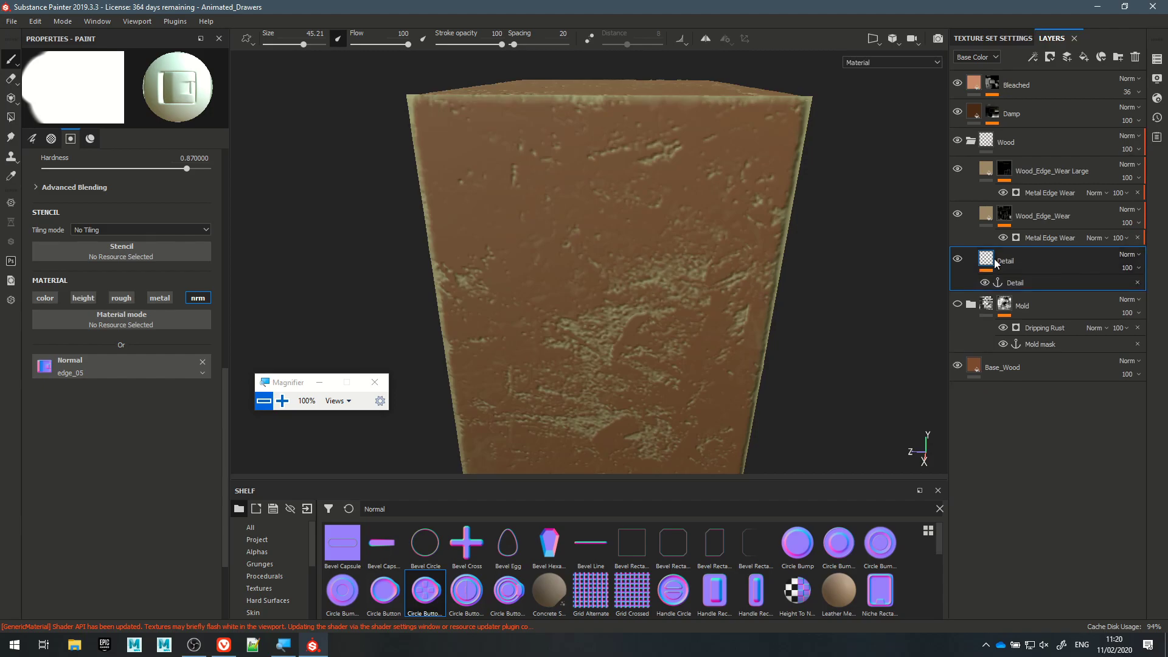
- Toggle the Detail layer's visibility and examine its painted surface damage and wear on the drawers' other sides under different lighting
{"action": "left_click", "coordinate": [957, 260]}
{"action": "left_click_drag", "start_coordinate": [532, 288], "coordinate": [417, 243], "text": "alt"}
{"action": "scroll", "coordinate": [544, 247], "scroll_direction": "up", "scroll_amount": 3}
{"action": "scroll", "coordinate": [691, 287], "scroll_direction": "down", "scroll_amount": 3}
{"action": "left_click_drag", "start_coordinate": [690, 287], "coordinate": [438, 274], "text": "alt"}
{"action": "middle_click_drag", "start_coordinate": [439, 274], "coordinate": [485, 271], "text": "alt"}
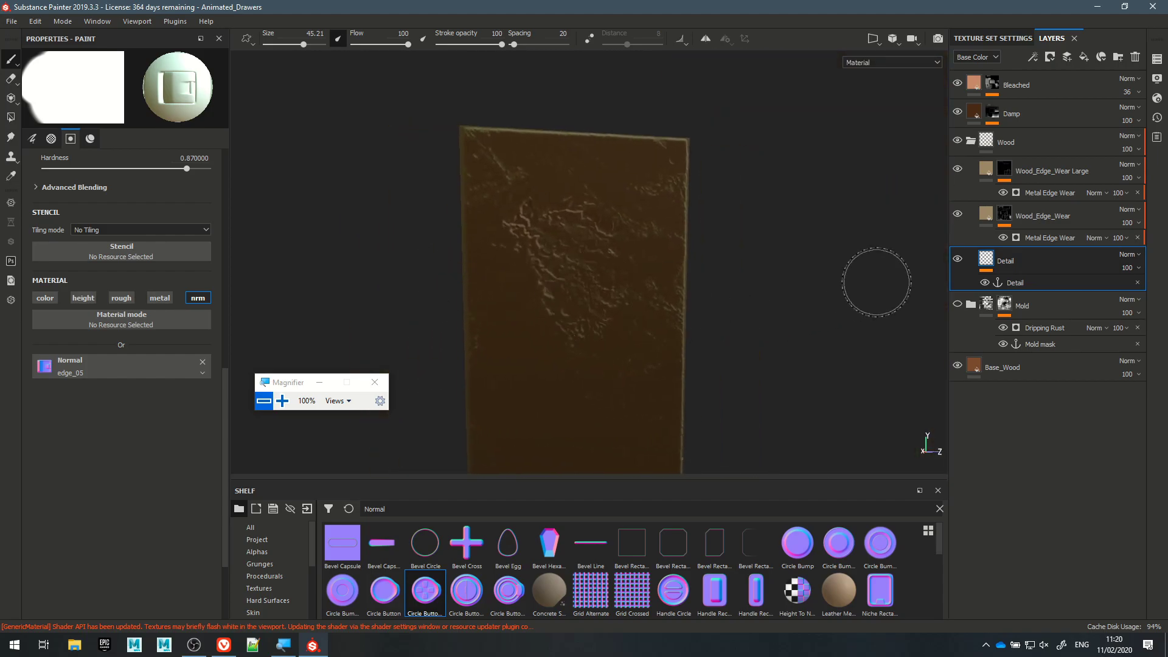
{"action": "left_click", "coordinate": [957, 260]}
{"action": "left_click", "coordinate": [957, 261]}
{"action": "left_click", "coordinate": [957, 260]}
{"action": "left_click", "coordinate": [957, 260]}
{"action": "right_click_drag", "start_coordinate": [799, 253], "coordinate": [653, 245], "text": "shift"}
{"action": "scroll", "coordinate": [601, 254], "scroll_direction": "down", "scroll_amount": 2}
{"action": "scroll", "coordinate": [601, 254], "scroll_direction": "up", "scroll_amount": 3}
{"action": "mouse_move", "coordinate": [556, 256]}
{"action": "left_mouse_down", "text": "alt"}
{"action": "mouse_move", "coordinate": [294, 296]}
{"action": "mouse_move", "coordinate": [821, 286]}
{"action": "left_mouse_up", "text": "alt"}
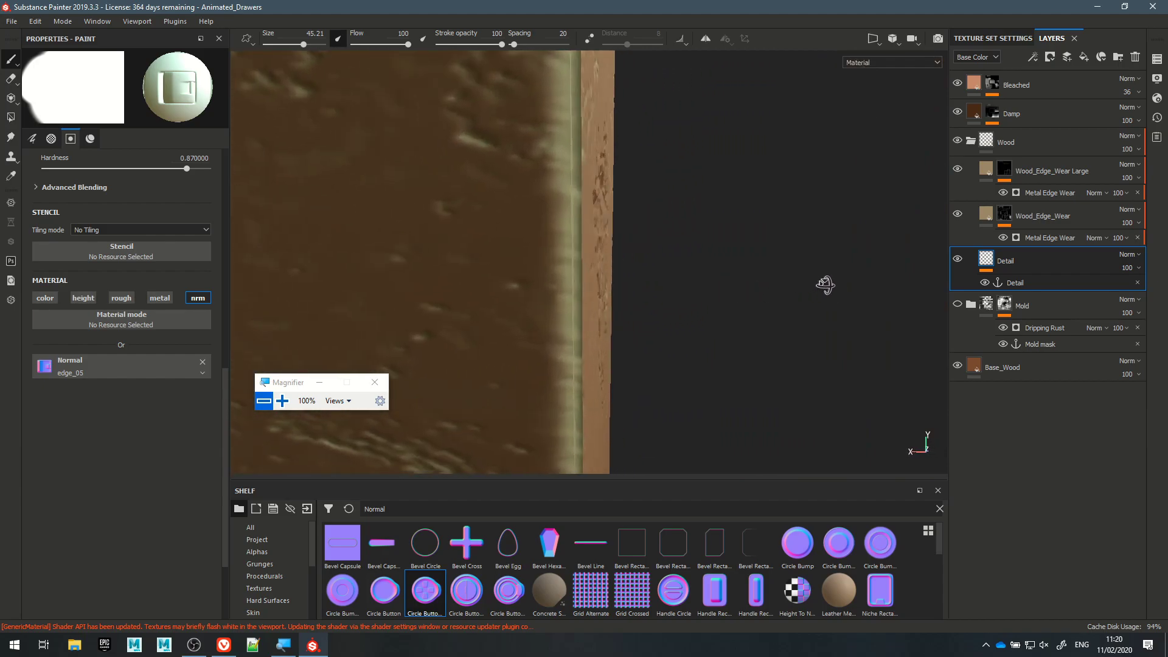
{"action": "right_click_drag", "start_coordinate": [756, 286], "coordinate": [685, 288], "text": "shift"}
{"action": "mouse_move", "coordinate": [738, 359]}
{"action": "left_mouse_down", "text": "alt"}
{"action": "mouse_move", "coordinate": [649, 328]}
{"action": "mouse_move", "coordinate": [354, 371]}
{"action": "mouse_move", "coordinate": [548, 308]}
{"action": "mouse_move", "coordinate": [669, 317]}
{"action": "left_mouse_up", "text": "alt"}
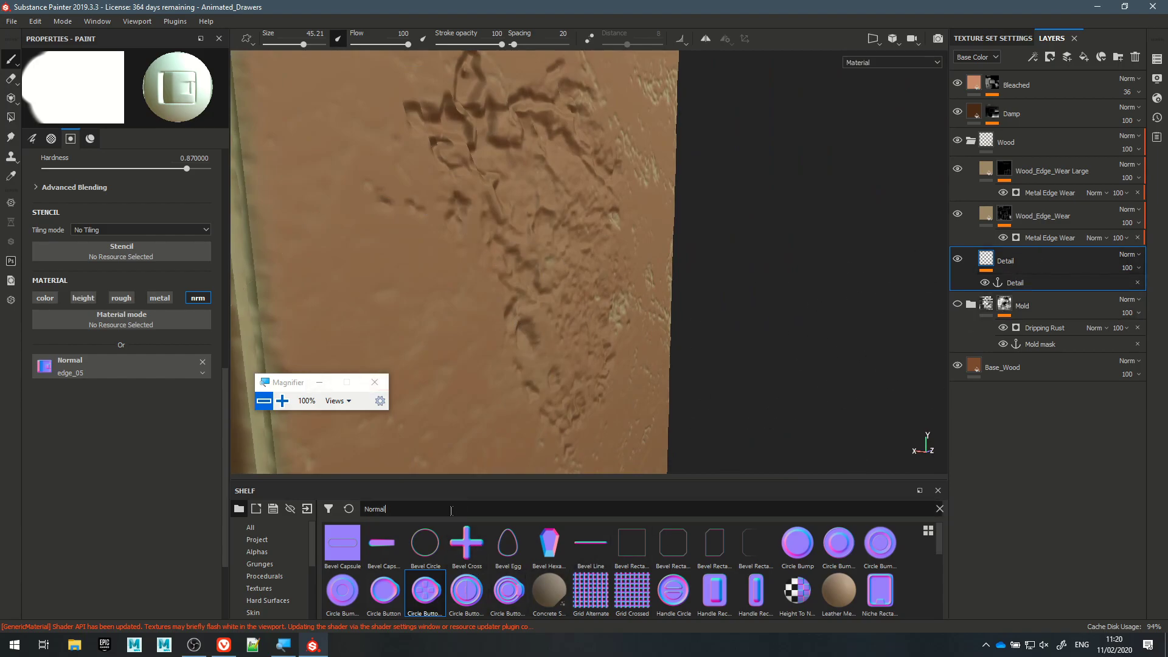
- Search the shelf for "alpha" and choose a Handprint alpha for the brush
{"action": "type", "text": "alpha"}
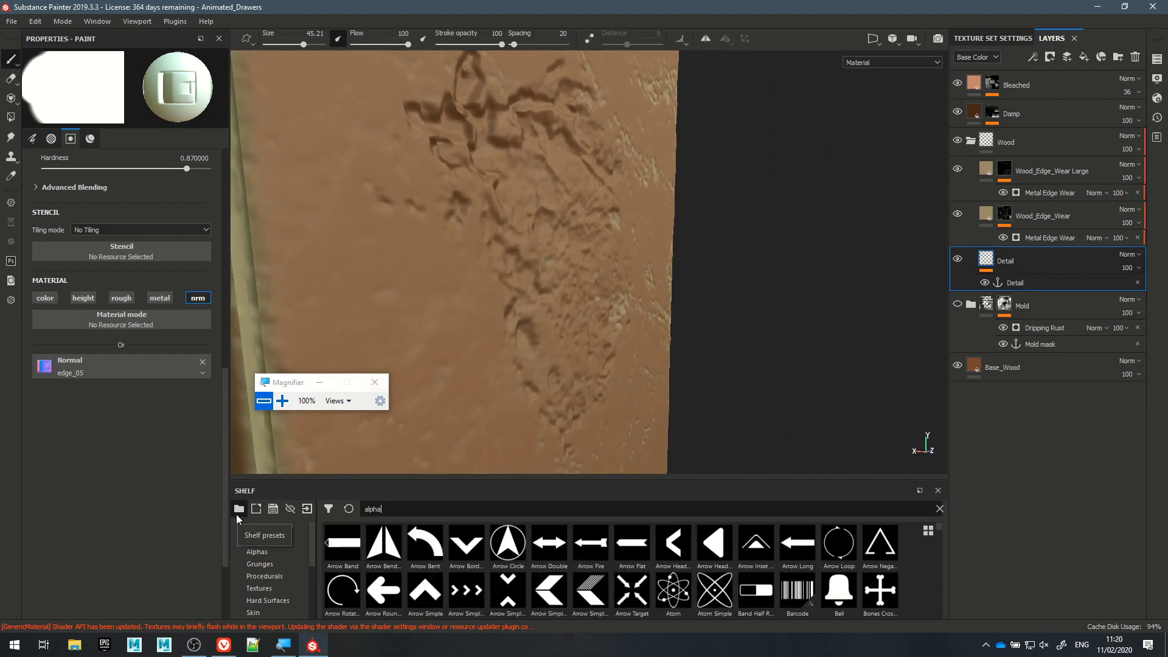
{"action": "scroll", "coordinate": [539, 579], "scroll_direction": "down", "scroll_amount": 10}
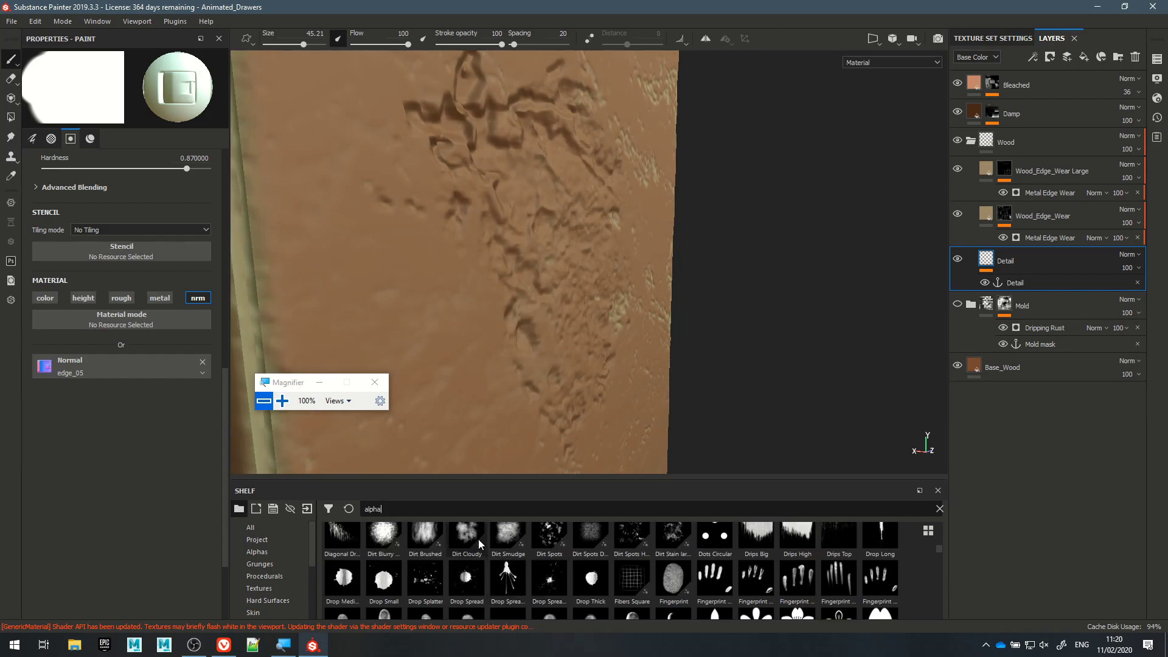
{"action": "scroll", "coordinate": [474, 560], "scroll_direction": "down", "scroll_amount": 3}
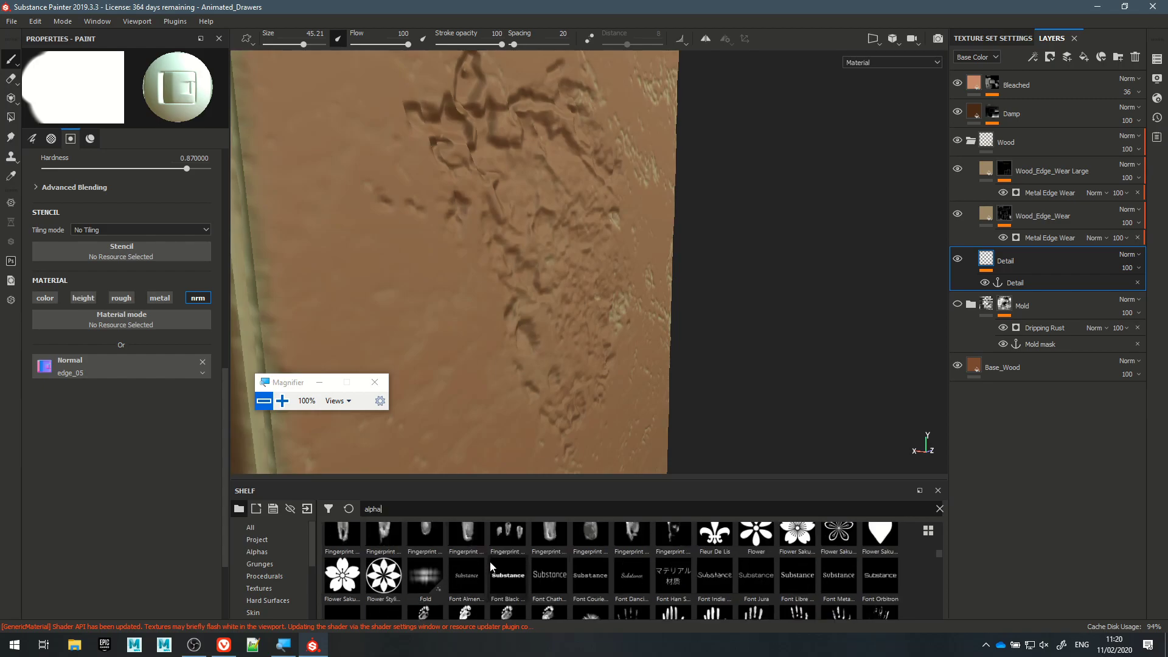
{"action": "scroll", "coordinate": [490, 561], "scroll_direction": "down", "scroll_amount": 2}
{"action": "left_click", "coordinate": [433, 580]}
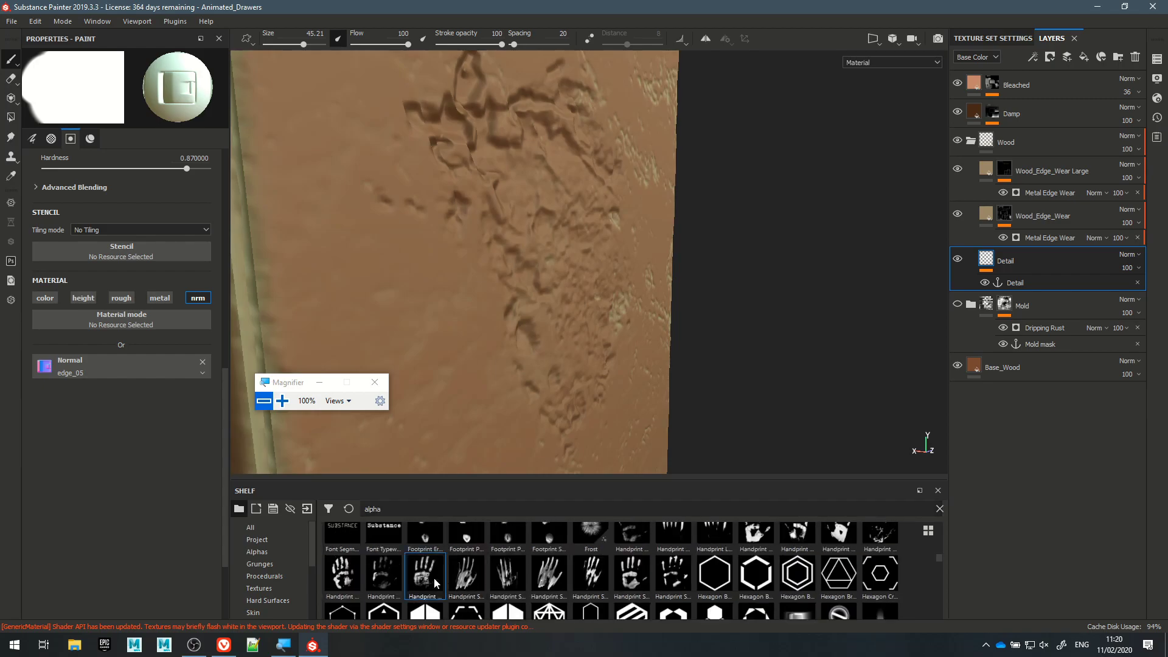
- Frame the lower part of the damaged side panel and enlarge the brush to size 100
{"action": "scroll", "coordinate": [592, 383], "scroll_direction": "down", "scroll_amount": 5}
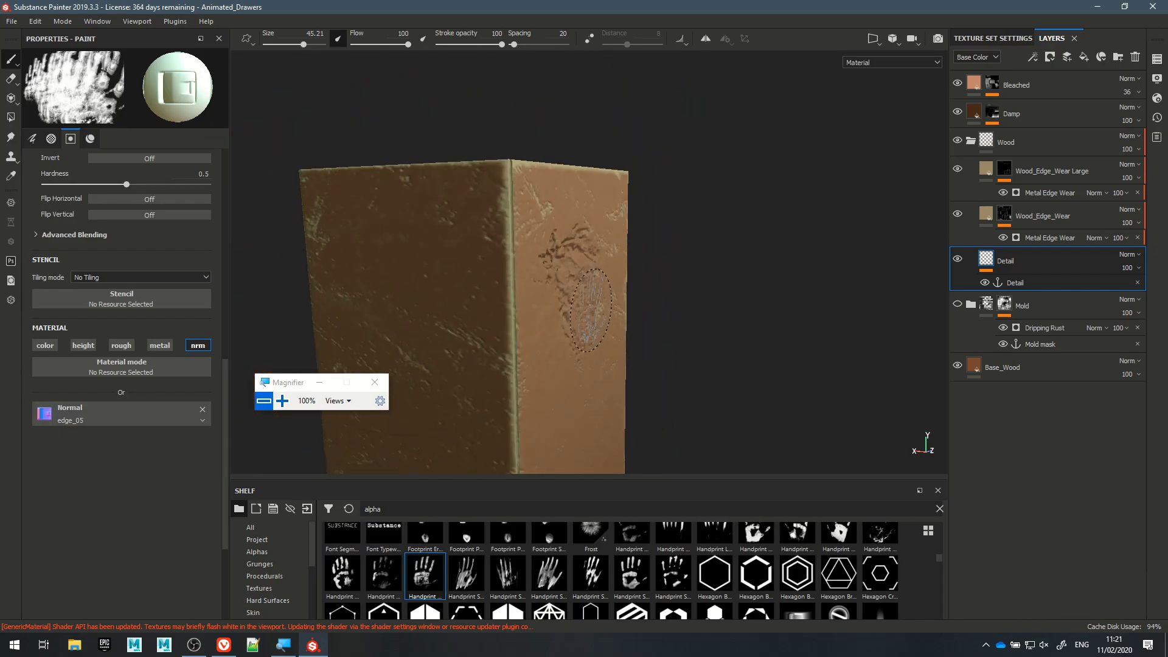
{"action": "left_click_drag", "start_coordinate": [591, 307], "coordinate": [560, 308], "text": "alt"}
{"action": "middle_click_drag", "start_coordinate": [560, 308], "coordinate": [538, 224], "text": "alt"}
{"action": "right_click_drag", "start_coordinate": [550, 302], "coordinate": [609, 307], "text": "shift"}
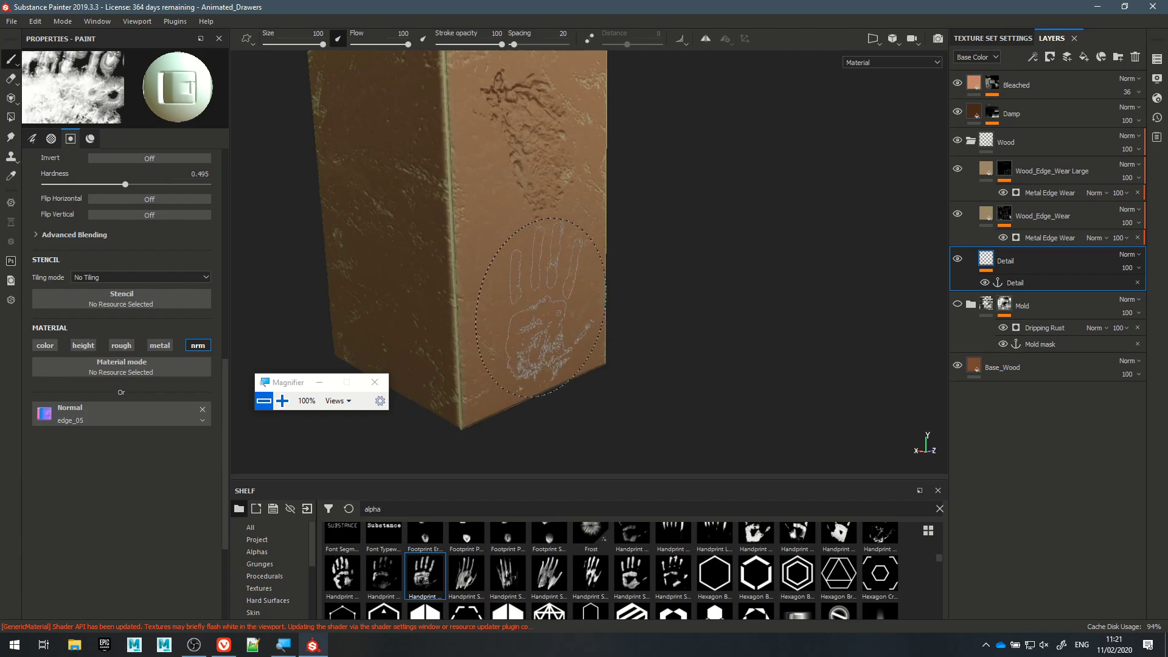
- Limit the brush material to the height channel with a height value of -0.2601
{"action": "left_click", "coordinate": [199, 345]}
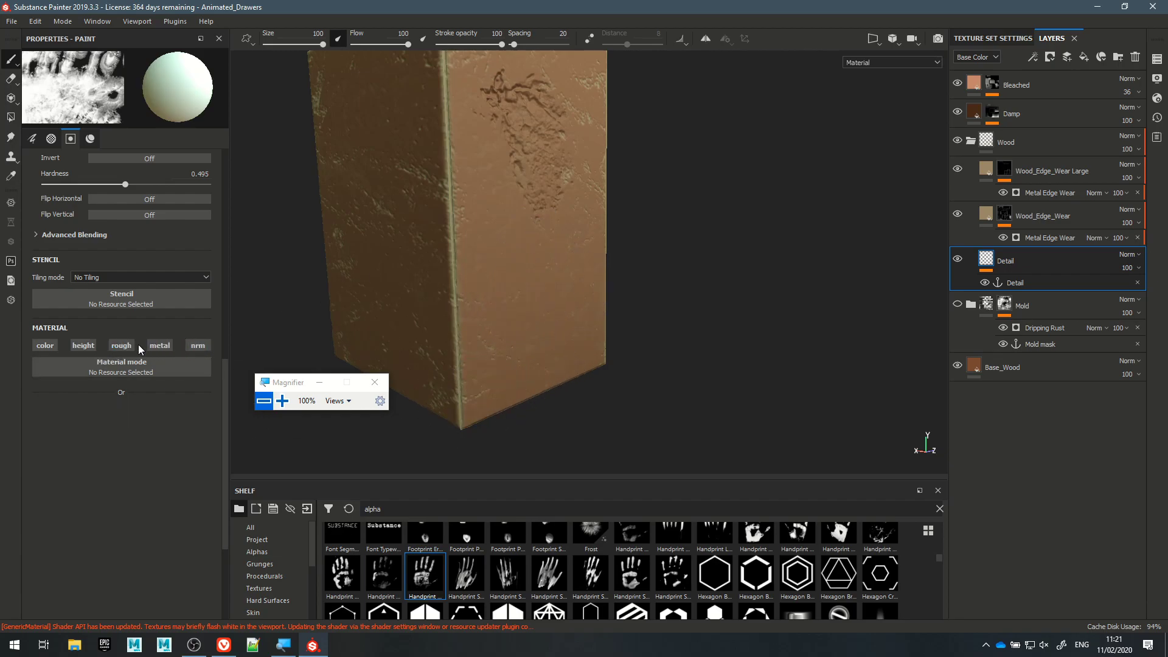
{"action": "left_click", "coordinate": [83, 345]}
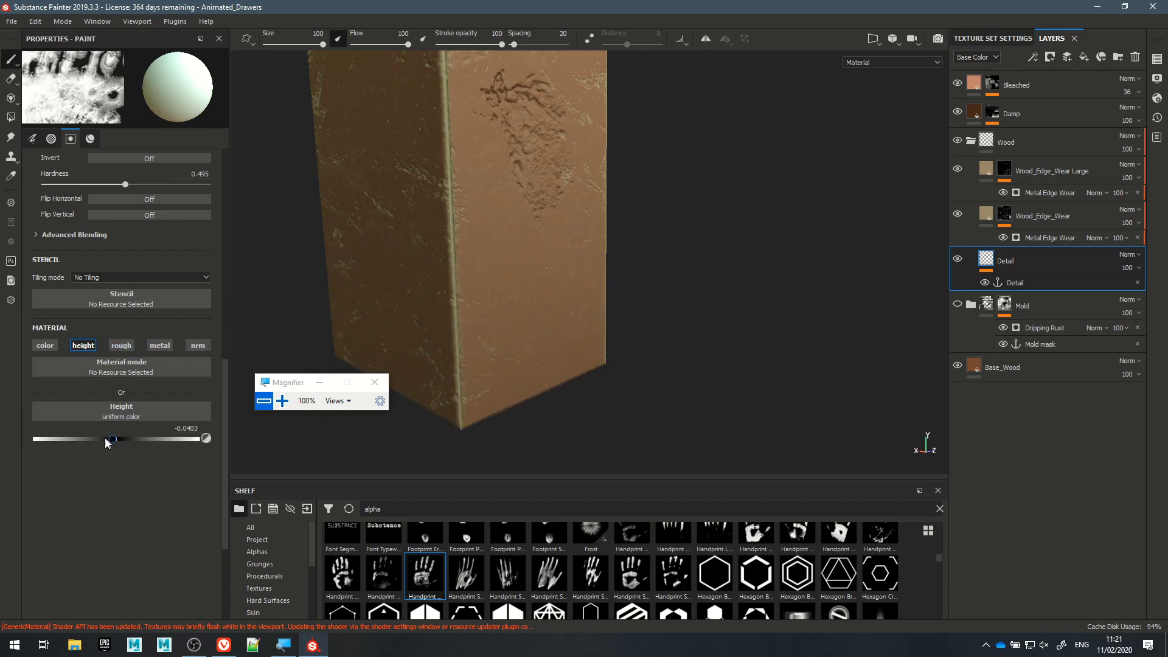
{"action": "left_click_drag", "start_coordinate": [95, 440], "coordinate": [94, 440]}
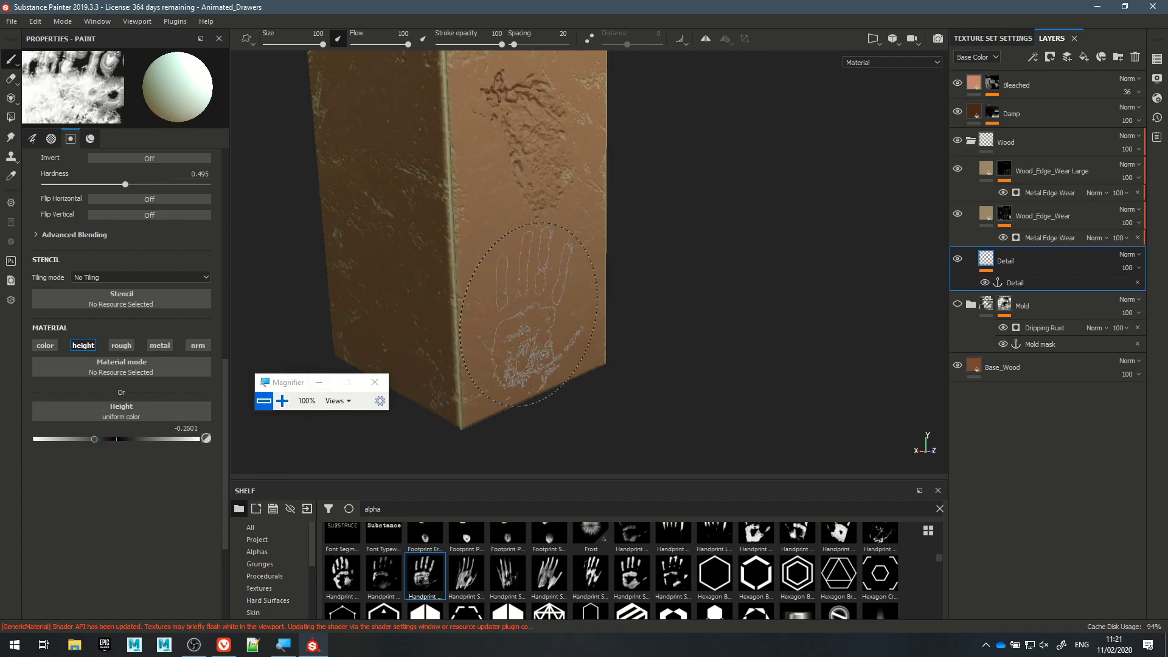
- Stamp the handprint once on the Detail layer, on the lower part of the damaged side panel, and inspect it up close
{"action": "left_click", "coordinate": [528, 313]}
{"action": "mouse_move", "coordinate": [528, 314]}
{"action": "left_mouse_down", "text": "alt"}
{"action": "mouse_move", "coordinate": [576, 321]}
{"action": "mouse_move", "coordinate": [474, 317]}
{"action": "left_mouse_up", "text": "alt"}
{"action": "middle_click_drag", "start_coordinate": [473, 317], "coordinate": [530, 308], "text": "alt"}
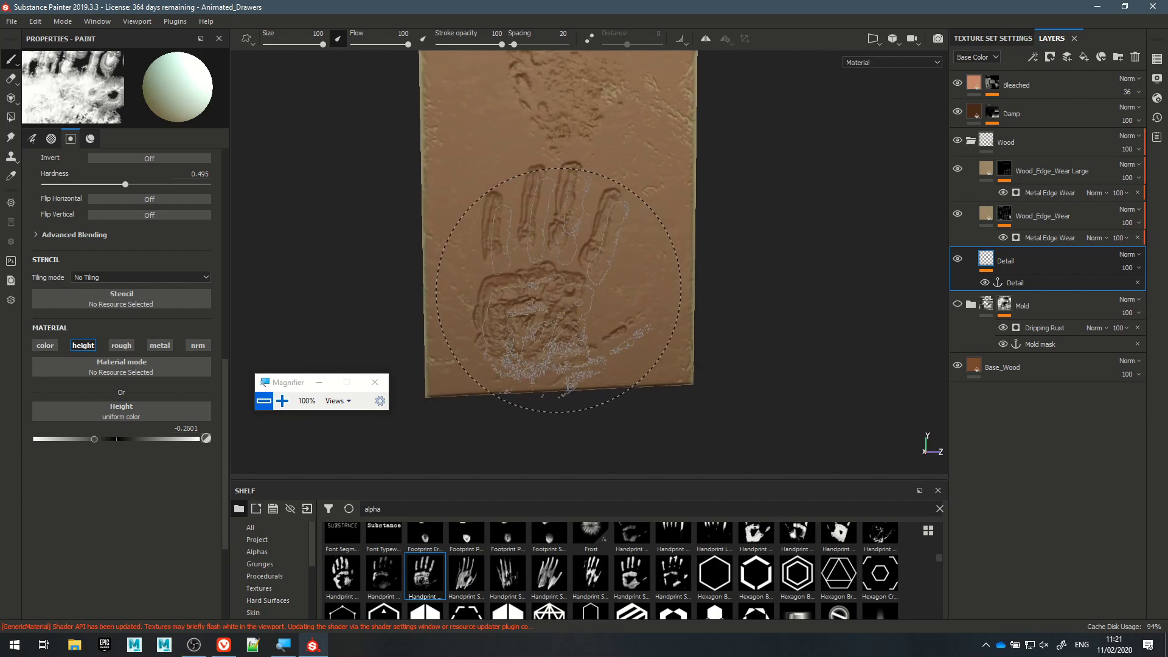
{"action": "scroll", "coordinate": [541, 286], "scroll_direction": "up", "scroll_amount": 4}
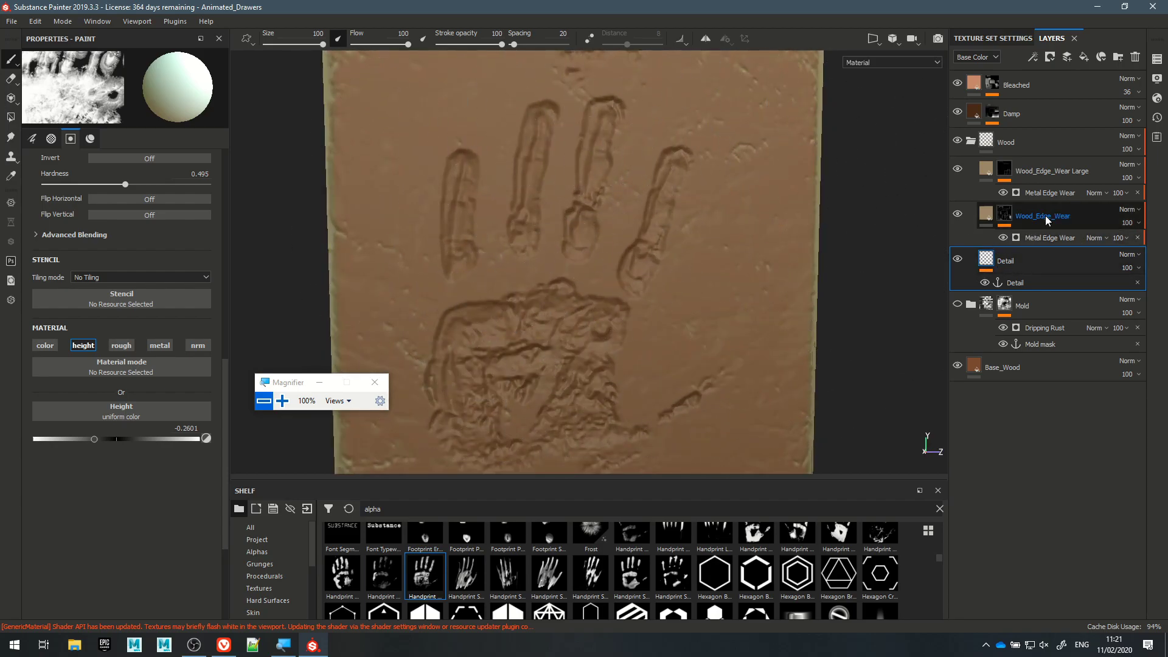
- Replace the broken Micro Normal input of Wood_Edge_Wear Large's Metal Edge Wear generator with the Detail anchor point
{"action": "left_click", "coordinate": [1032, 192]}
{"action": "left_click", "coordinate": [1033, 192]}
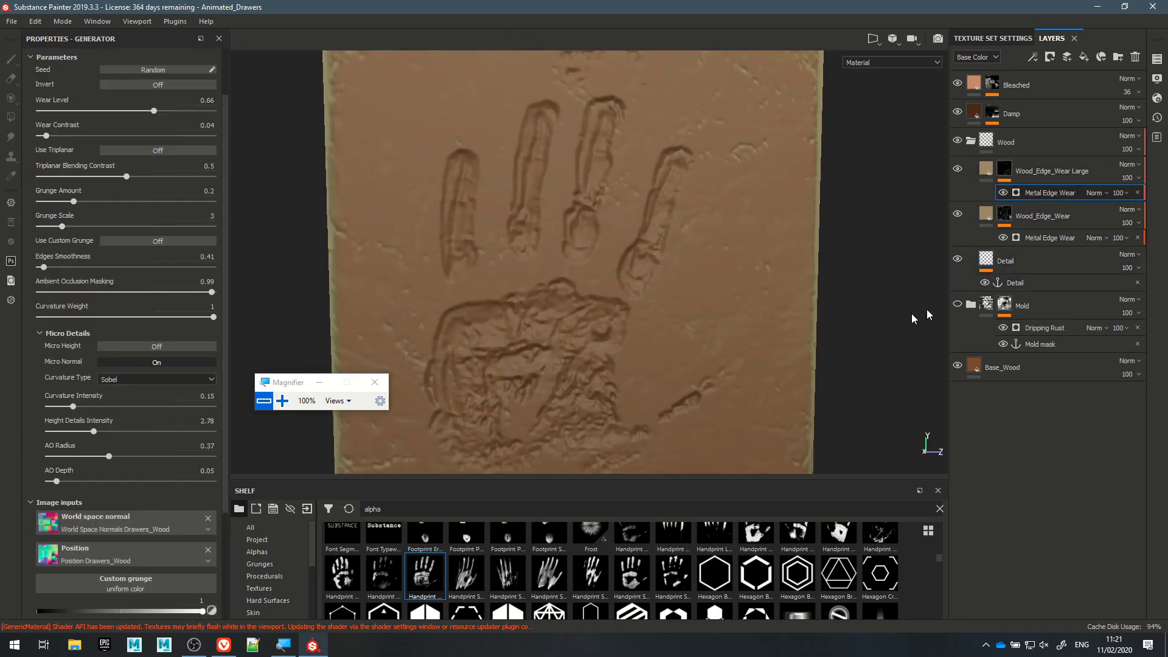
{"action": "scroll", "coordinate": [122, 604], "scroll_direction": "down", "scroll_amount": 3}
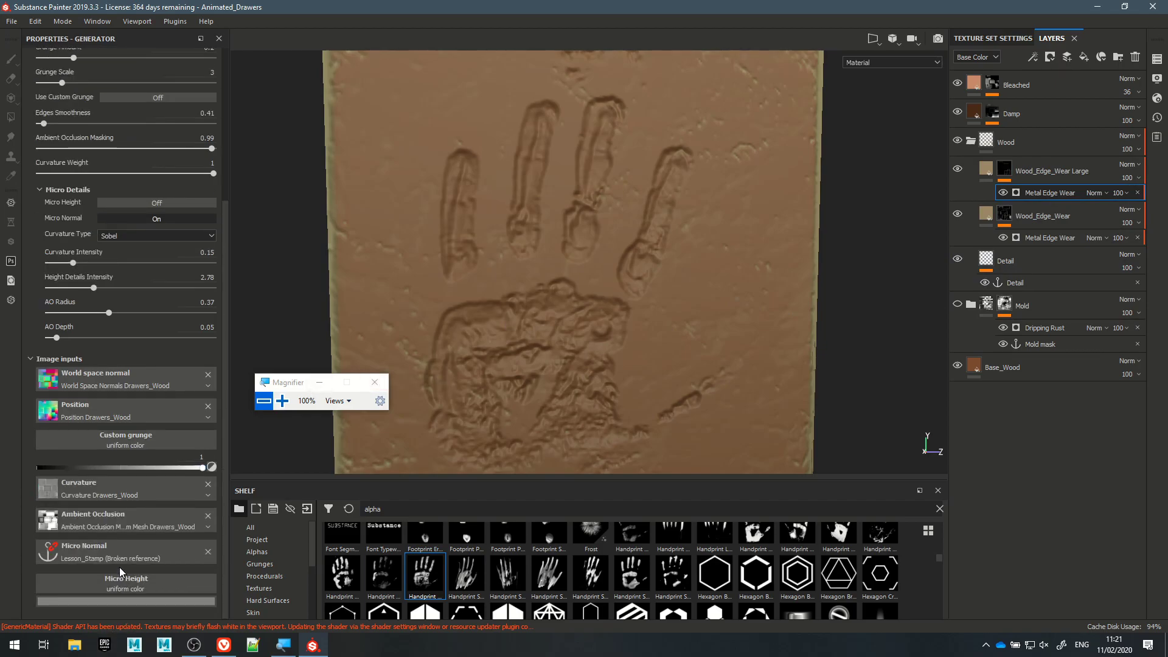
{"action": "left_click", "coordinate": [208, 552]}
{"action": "left_click", "coordinate": [182, 555]}
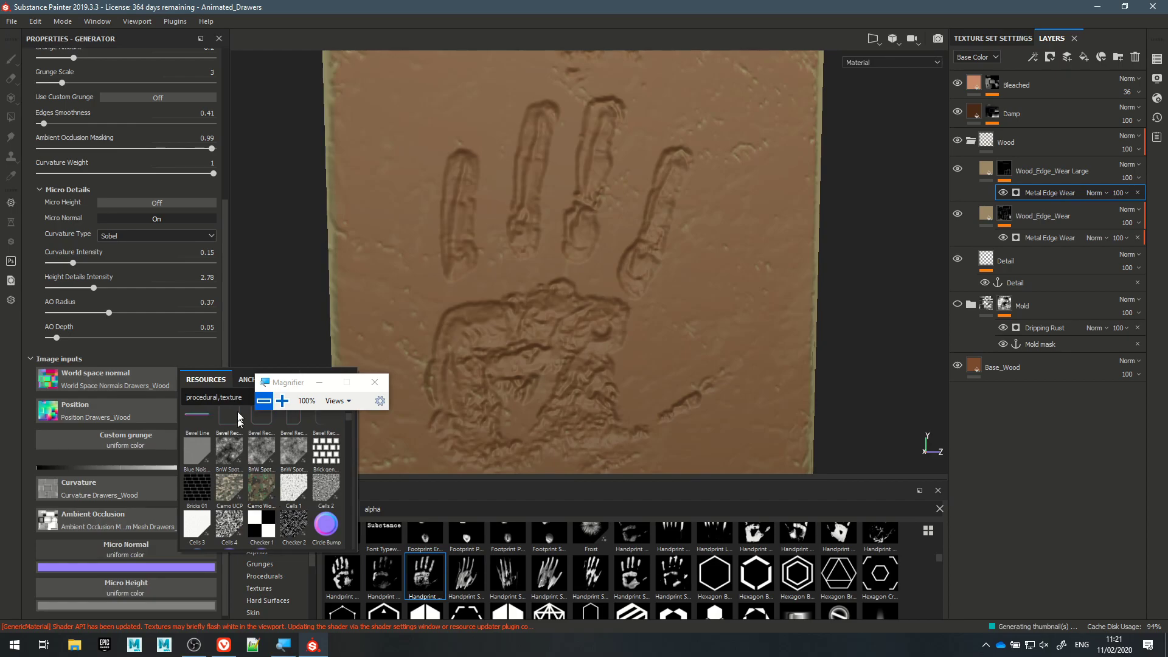
{"action": "left_click", "coordinate": [246, 379]}
{"action": "left_click", "coordinate": [212, 399]}
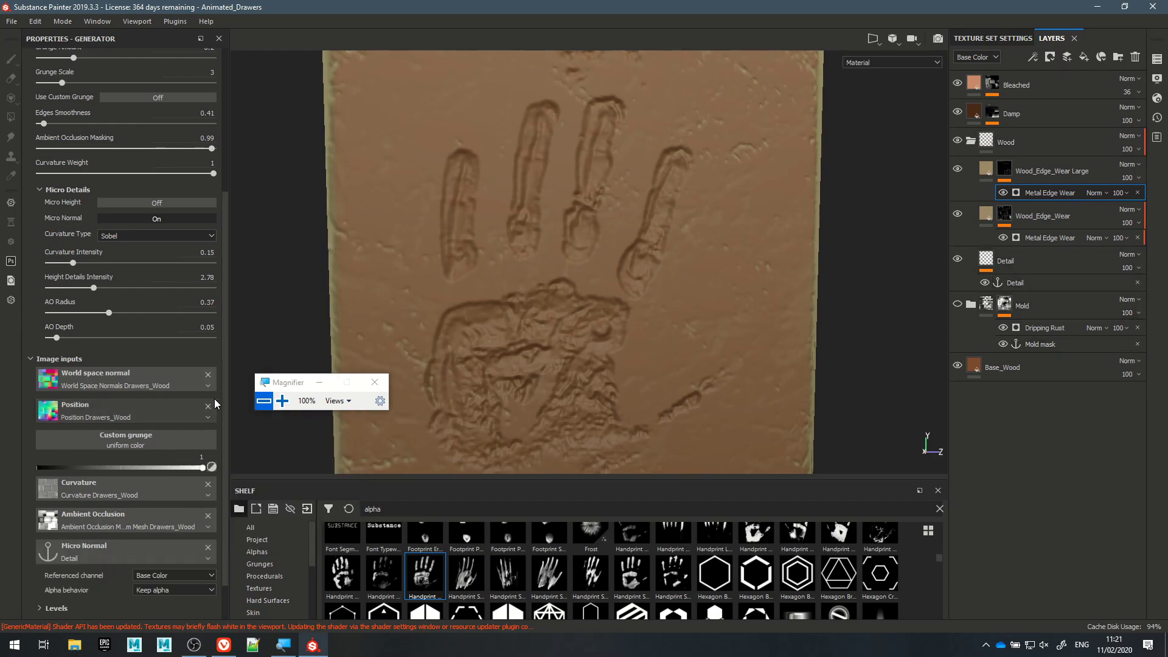
- Turn Micro Height on and Micro Normal off, and make the Detail anchor input reference the Height channel
{"action": "left_click", "coordinate": [140, 202]}
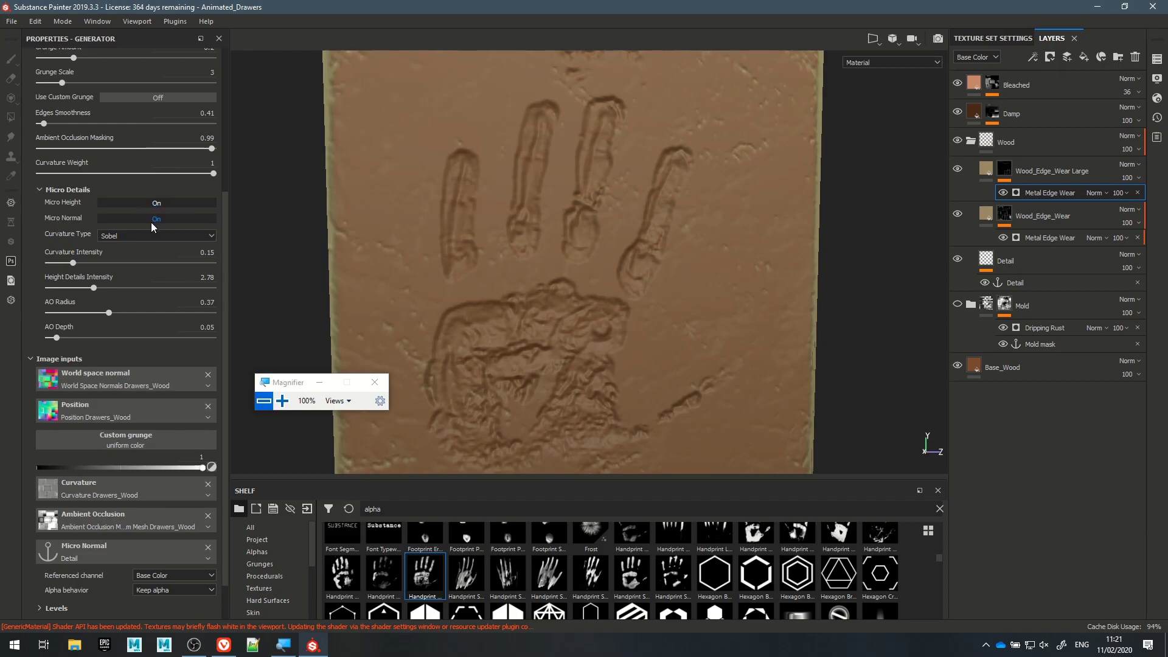
{"action": "left_click", "coordinate": [149, 220]}
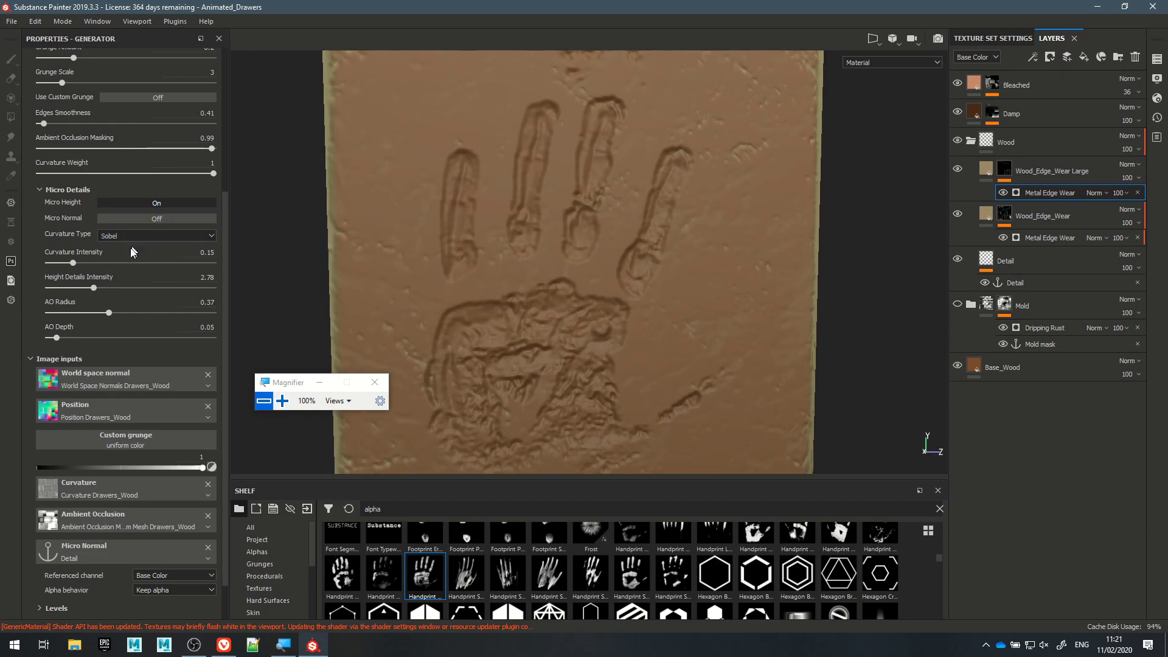
{"action": "left_click", "coordinate": [159, 576]}
{"action": "left_click", "coordinate": [149, 602]}
- Turn Micro Normal back on, and set Curvature Intensity to 0.52 and Height Details Intensity to 7.3
{"action": "mouse_move", "coordinate": [75, 266]}
{"action": "left_mouse_down"}
{"action": "mouse_move", "coordinate": [146, 265]}
{"action": "mouse_move", "coordinate": [53, 253]}
{"action": "mouse_move", "coordinate": [156, 261]}
{"action": "mouse_move", "coordinate": [69, 263]}
{"action": "mouse_move", "coordinate": [93, 261]}
{"action": "left_mouse_up"}
{"action": "left_click", "coordinate": [140, 217]}
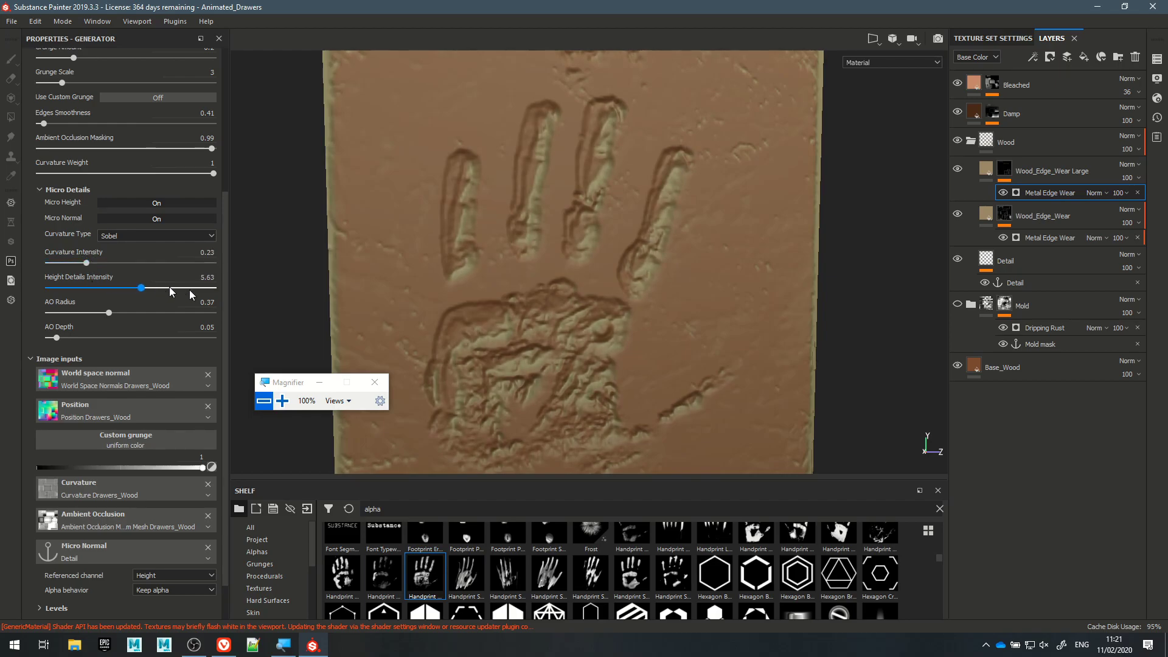
{"action": "mouse_move", "coordinate": [93, 264]}
{"action": "left_mouse_down"}
{"action": "mouse_move", "coordinate": [149, 265]}
{"action": "mouse_move", "coordinate": [135, 268]}
{"action": "left_mouse_up"}
- Toggle the Wood_Edge_Wear Large layer's visibility to compare the handprint with and without its wear
{"action": "left_click_drag", "start_coordinate": [787, 196], "coordinate": [722, 177], "text": "alt"}
{"action": "left_click", "coordinate": [958, 170]}
{"action": "left_click", "coordinate": [958, 170]}
{"action": "left_click", "coordinate": [958, 170]}
{"action": "left_click", "coordinate": [957, 171]}
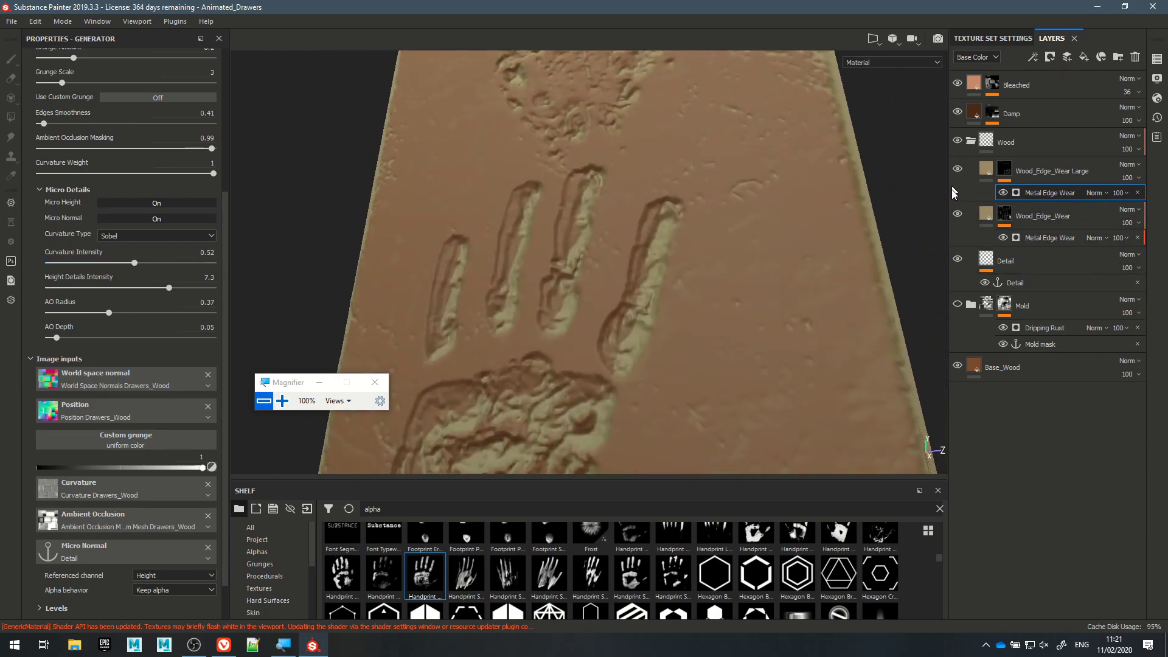
- Hide the Detail layer and examine the wear on the handprint and around the whole drawer unit
{"action": "left_click", "coordinate": [958, 261]}
{"action": "scroll", "coordinate": [389, 368], "scroll_direction": "up", "scroll_amount": 2}
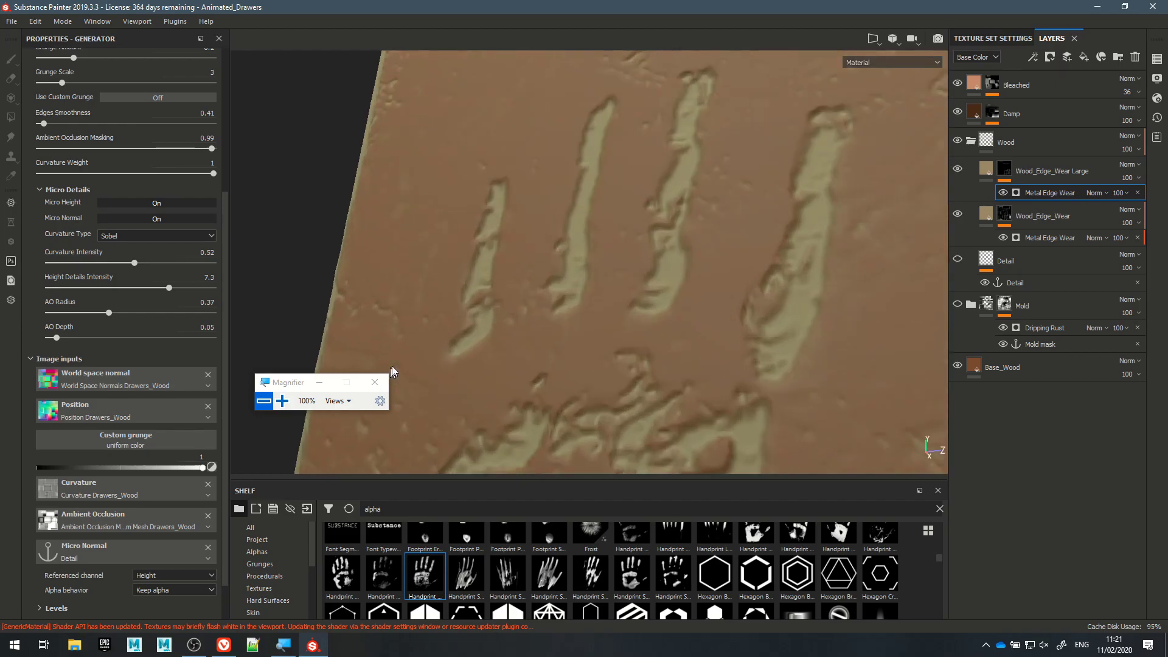
{"action": "scroll", "coordinate": [516, 338], "scroll_direction": "down", "scroll_amount": 3}
{"action": "left_click_drag", "start_coordinate": [517, 340], "coordinate": [754, 382], "text": "alt"}
{"action": "scroll", "coordinate": [594, 309], "scroll_direction": "down", "scroll_amount": 4}
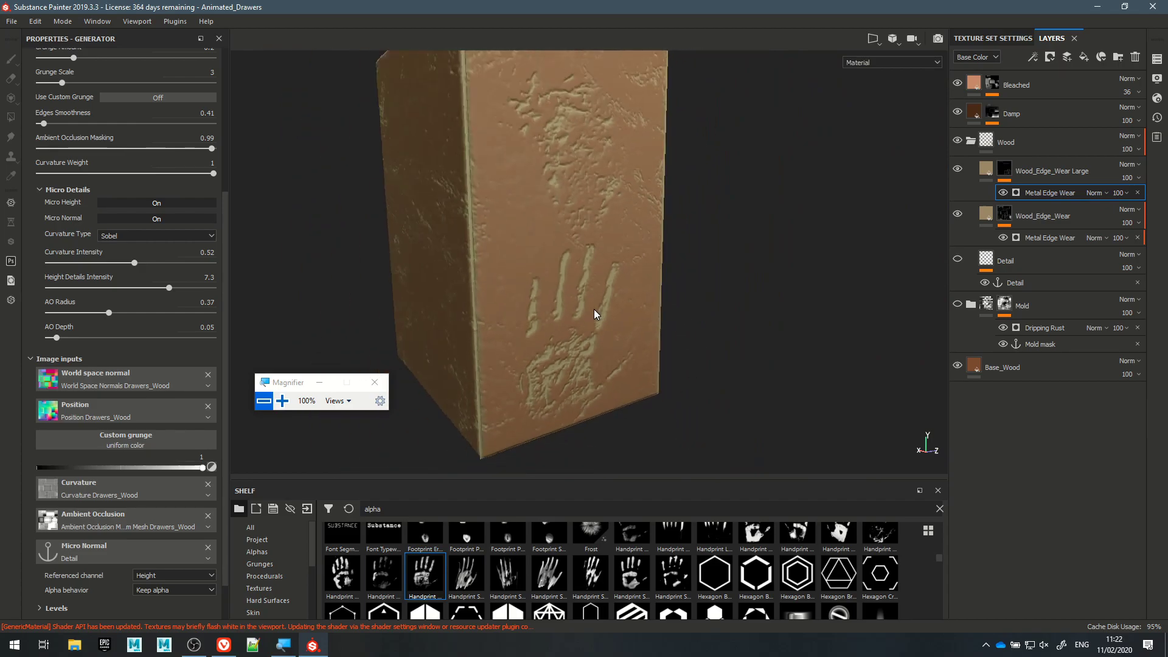
{"action": "left_click_drag", "start_coordinate": [569, 313], "coordinate": [453, 295], "text": "alt"}
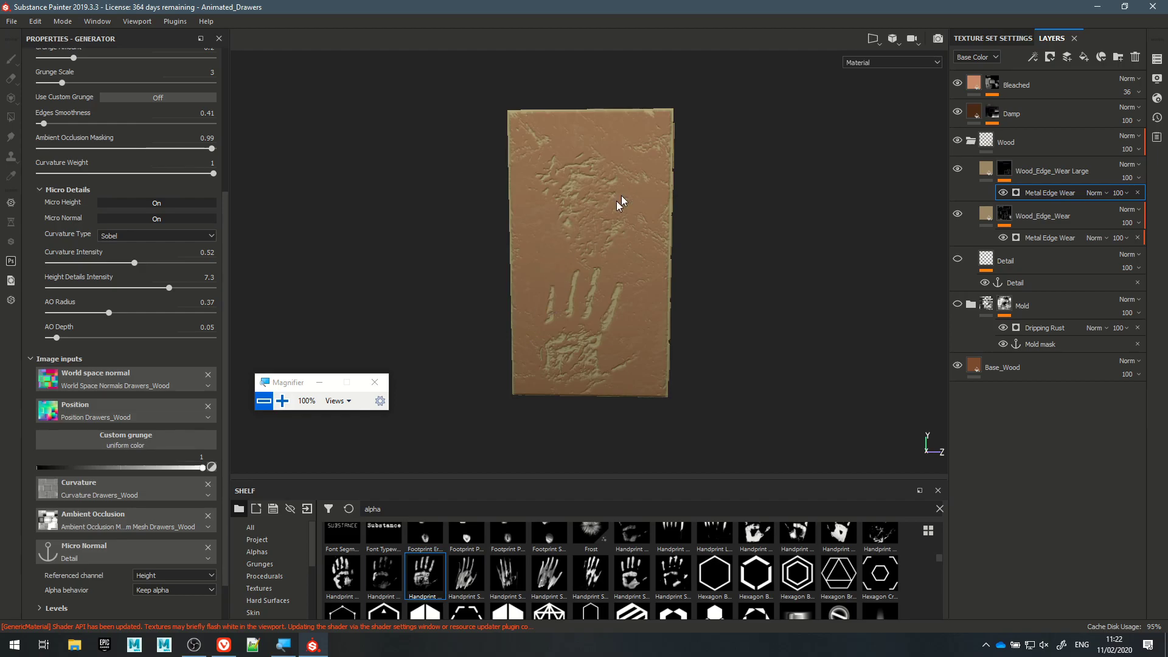
{"action": "left_click_drag", "start_coordinate": [597, 230], "coordinate": [703, 171], "text": "alt"}
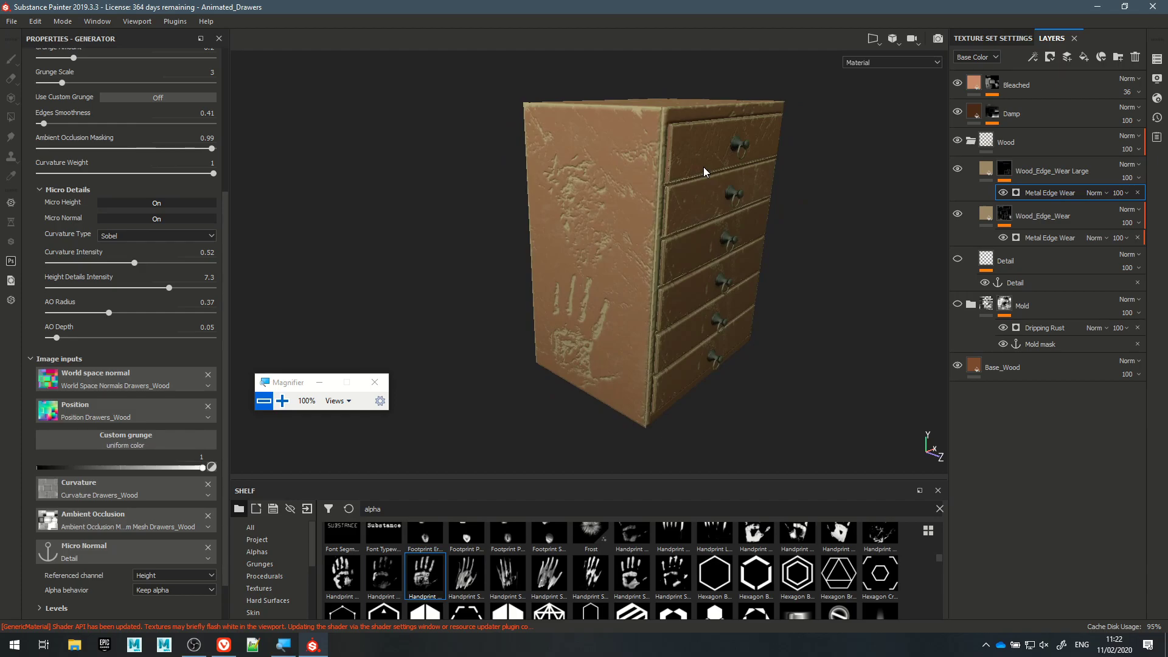
- Collapse the Wood folder and make the Mold folder visible, checking the mold on the cabinet's sides
{"action": "left_click", "coordinate": [972, 143]}
{"action": "left_click", "coordinate": [958, 170]}
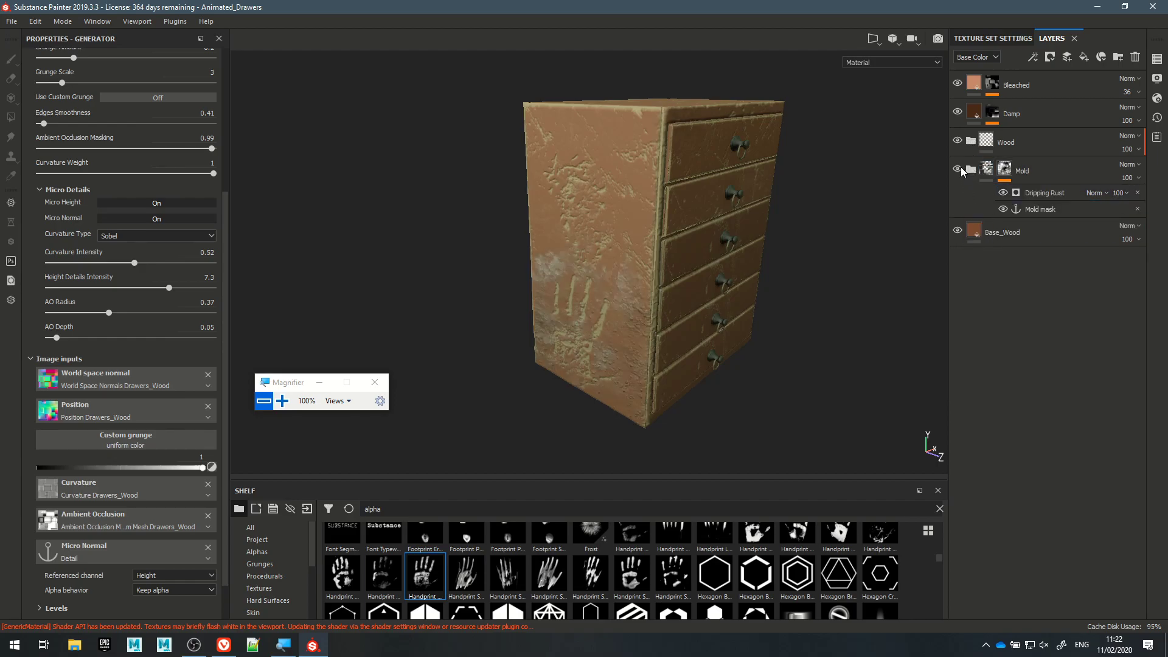
{"action": "left_click_drag", "start_coordinate": [595, 313], "coordinate": [730, 303], "text": "alt"}
{"action": "right_click_drag", "start_coordinate": [730, 303], "coordinate": [687, 303], "text": "shift"}
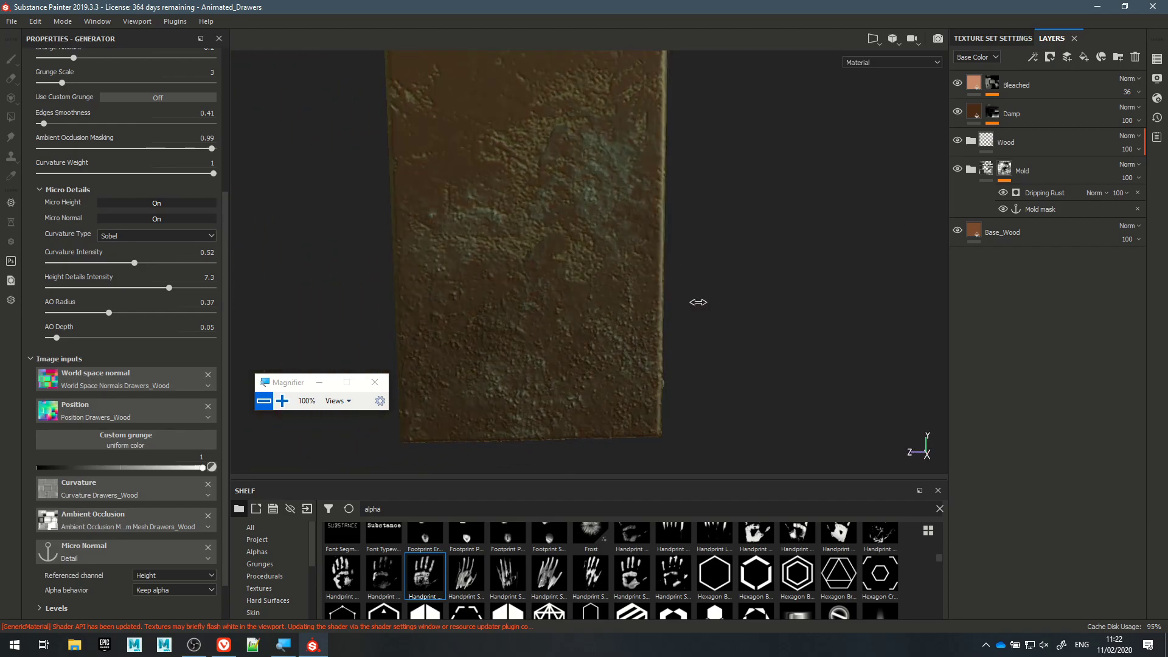
- Expand the Wood folder, remove the anchor point from the Detail layer and delete that layer
{"action": "left_click", "coordinate": [970, 142]}
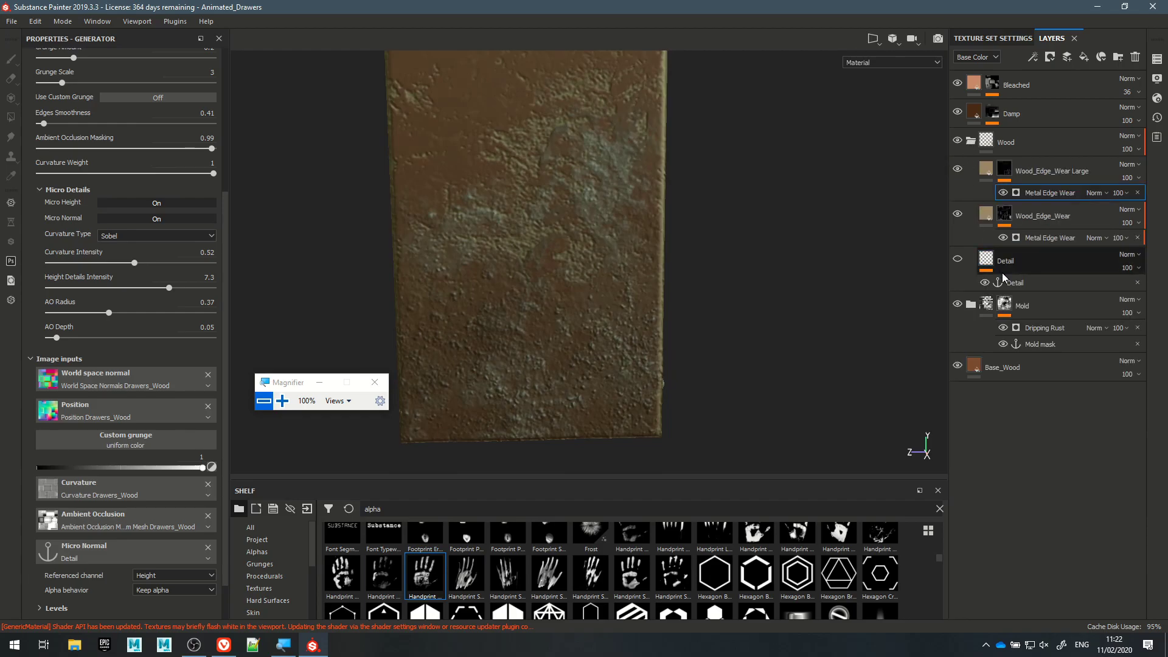
{"action": "left_click", "coordinate": [1080, 271]}
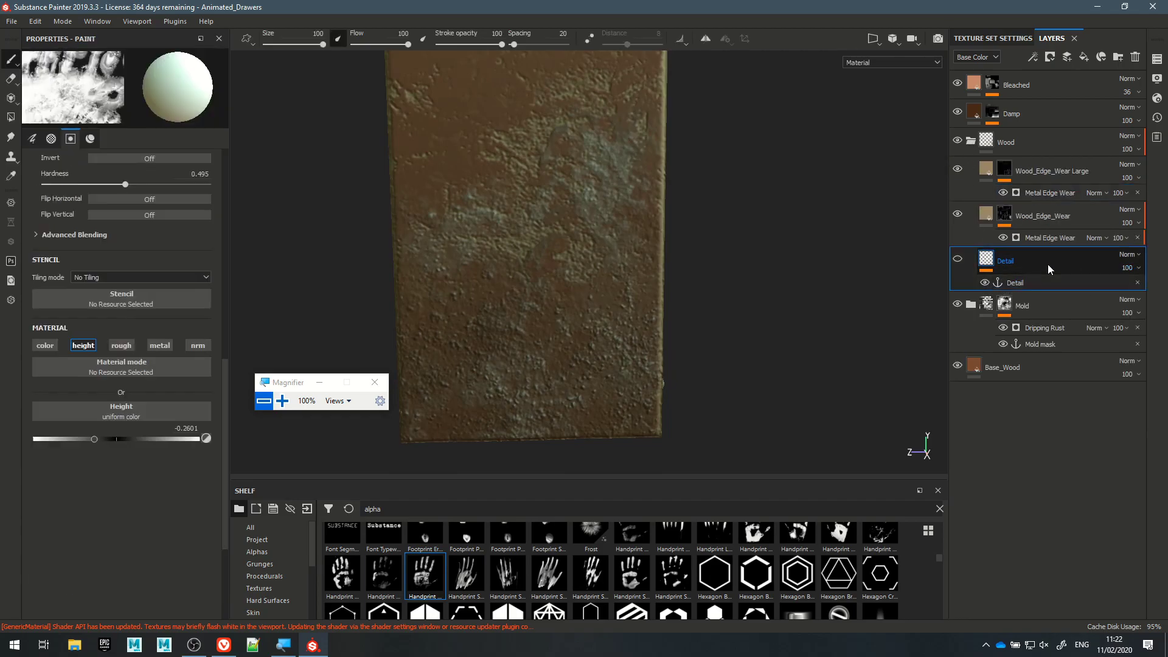
{"action": "right_click", "coordinate": [1051, 263]}
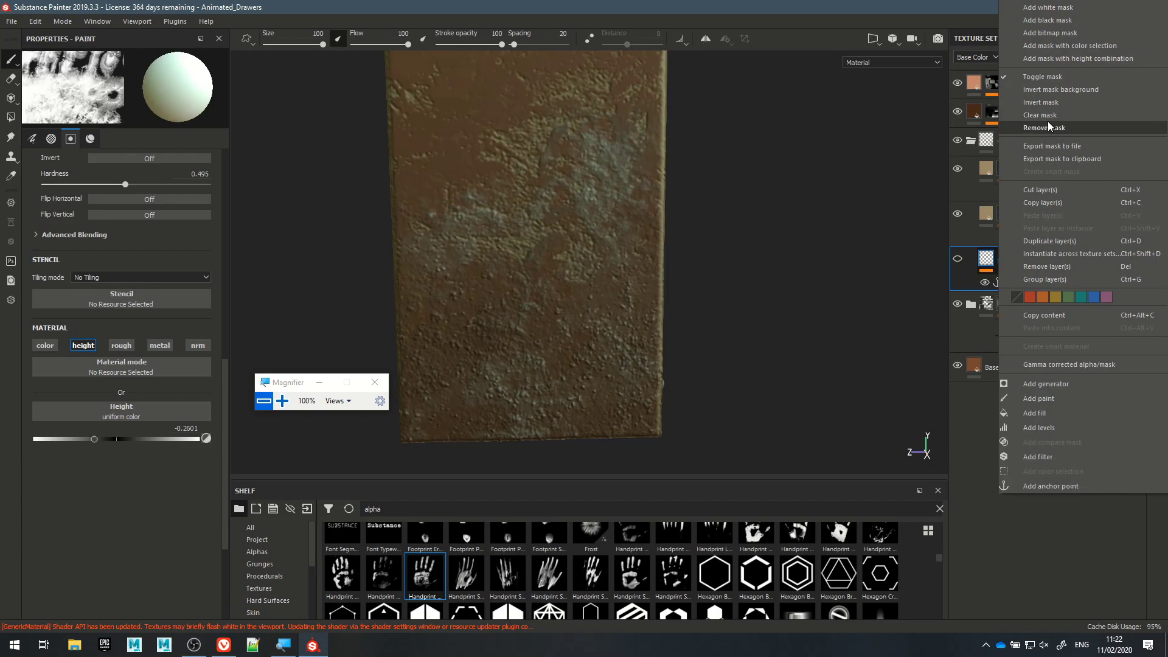
{"action": "left_click", "coordinate": [989, 261]}
{"action": "left_click", "coordinate": [1138, 284]}
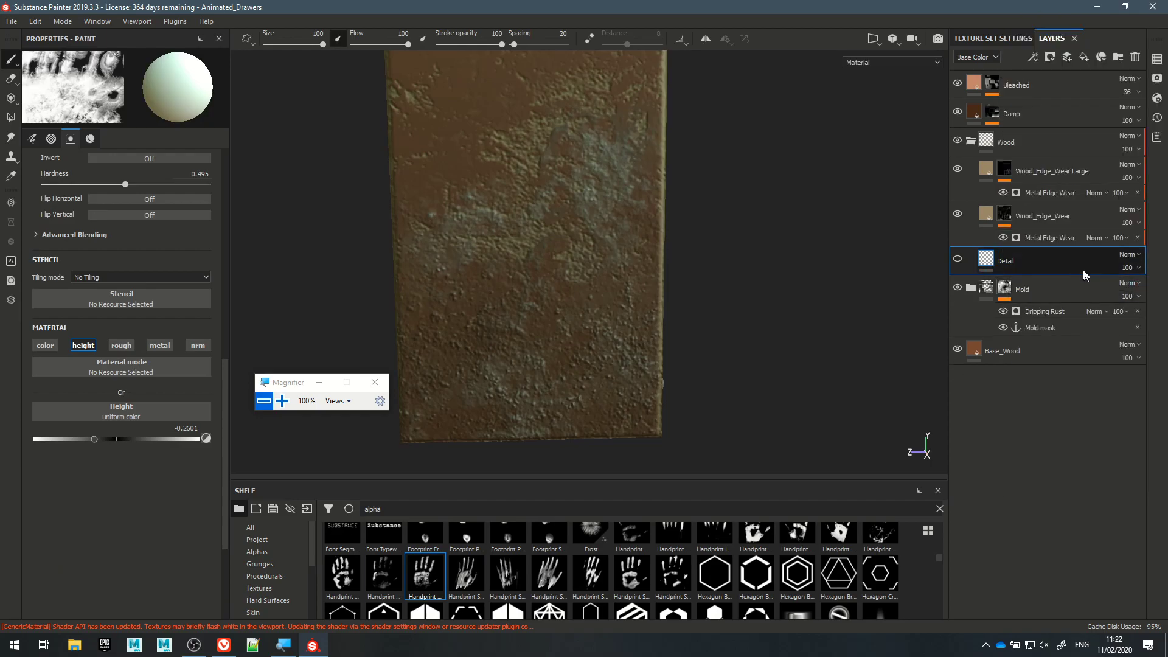
{"action": "key", "text": "Delete"}
- Expand the Mold folder and hide Mold_High and Mold_Mid to examine Mold_Base alone on the cabinet
{"action": "left_click_drag", "start_coordinate": [767, 277], "coordinate": [833, 283], "text": "alt"}
{"action": "left_click", "coordinate": [972, 258]}
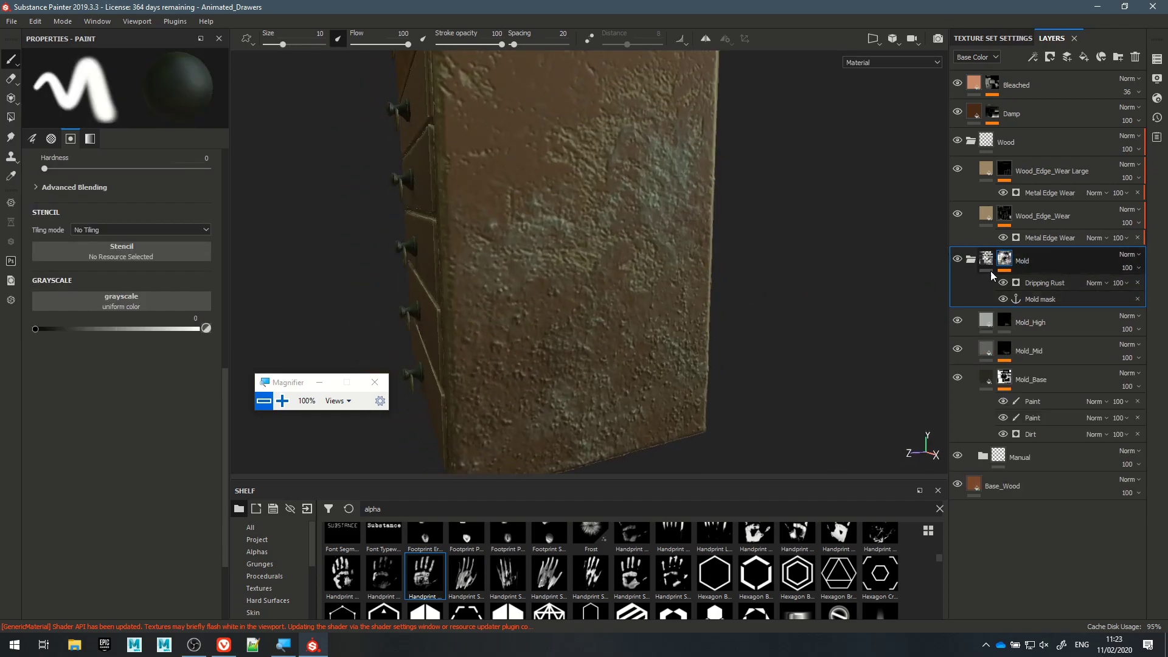
{"action": "right_click", "coordinate": [1057, 282]}
{"action": "left_click", "coordinate": [1024, 413]}
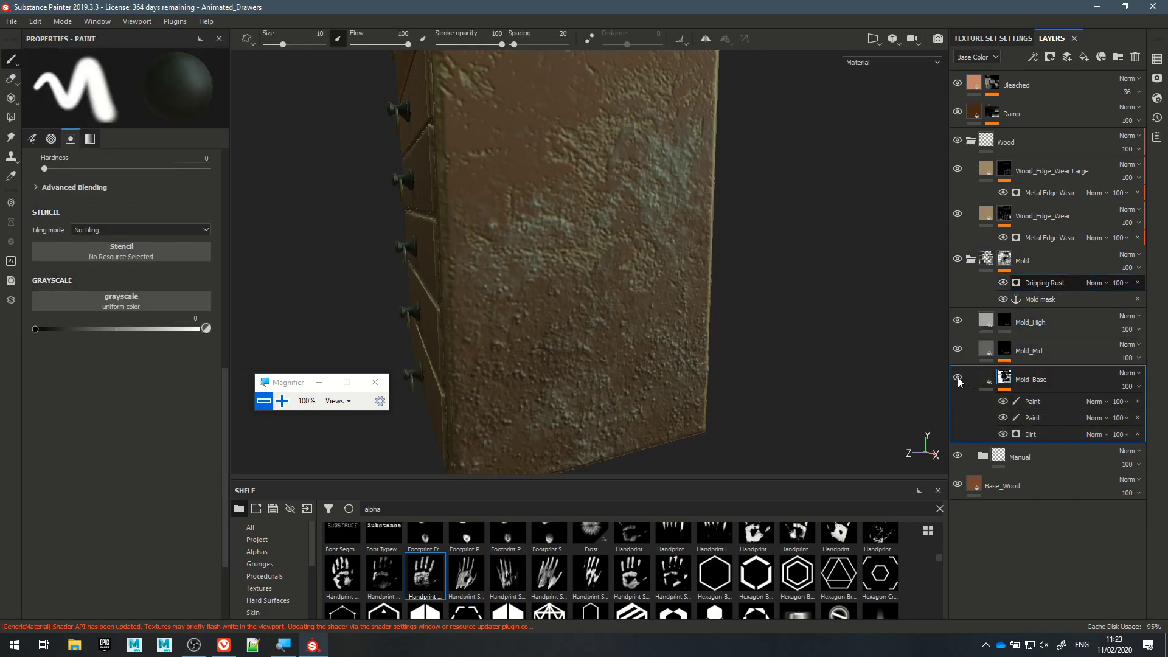
{"action": "left_click", "coordinate": [958, 320]}
{"action": "left_click", "coordinate": [958, 351]}
{"action": "left_click_drag", "start_coordinate": [721, 369], "coordinate": [349, 360], "text": "alt"}
{"action": "left_click_drag", "start_coordinate": [730, 336], "coordinate": [426, 337], "text": "alt"}
{"action": "middle_click_drag", "start_coordinate": [684, 305], "coordinate": [491, 263], "text": "alt"}
{"action": "left_click_drag", "start_coordinate": [681, 290], "coordinate": [873, 323], "text": "alt"}
{"action": "left_click_drag", "start_coordinate": [527, 353], "coordinate": [621, 355], "text": "alt"}
{"action": "middle_click_drag", "start_coordinate": [620, 355], "coordinate": [736, 330], "text": "alt"}
- Switch both Paint effects in the Mold_Base mask off and on again to compare their influence
{"action": "left_click", "coordinate": [1003, 401]}
{"action": "left_click", "coordinate": [1003, 417]}
{"action": "mouse_move", "coordinate": [569, 334]}
{"action": "left_mouse_down", "text": "alt"}
{"action": "mouse_move", "coordinate": [718, 334]}
{"action": "mouse_move", "coordinate": [656, 333]}
{"action": "mouse_move", "coordinate": [584, 305]}
{"action": "mouse_move", "coordinate": [569, 212]}
{"action": "left_mouse_up", "text": "alt"}
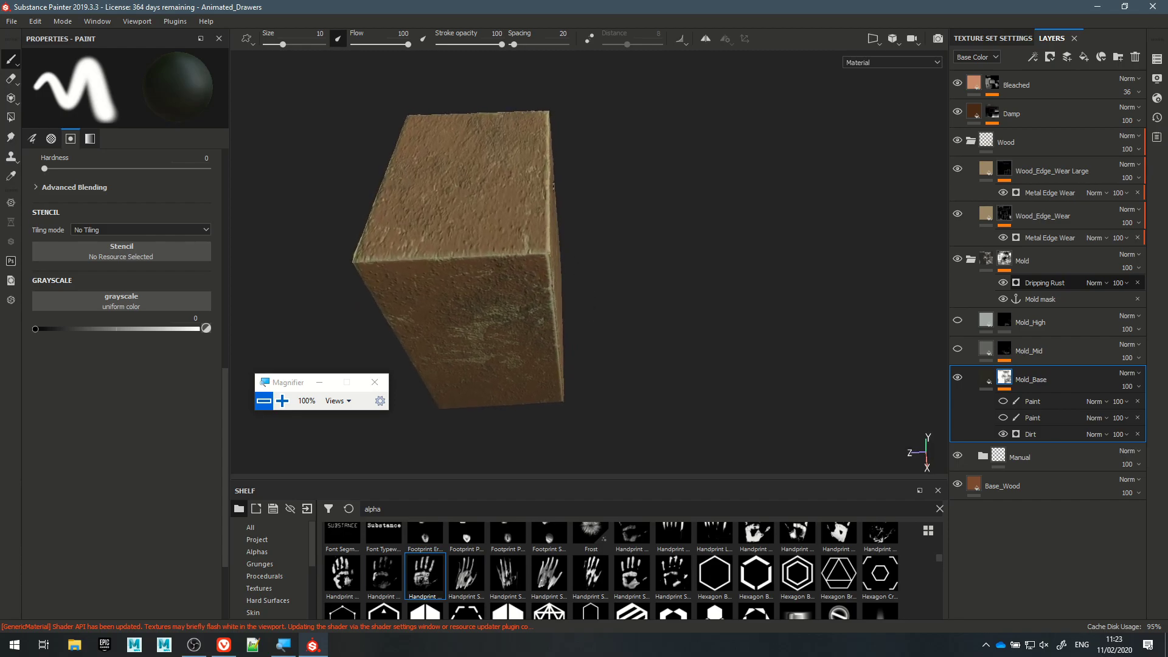
{"action": "left_click", "coordinate": [1002, 418]}
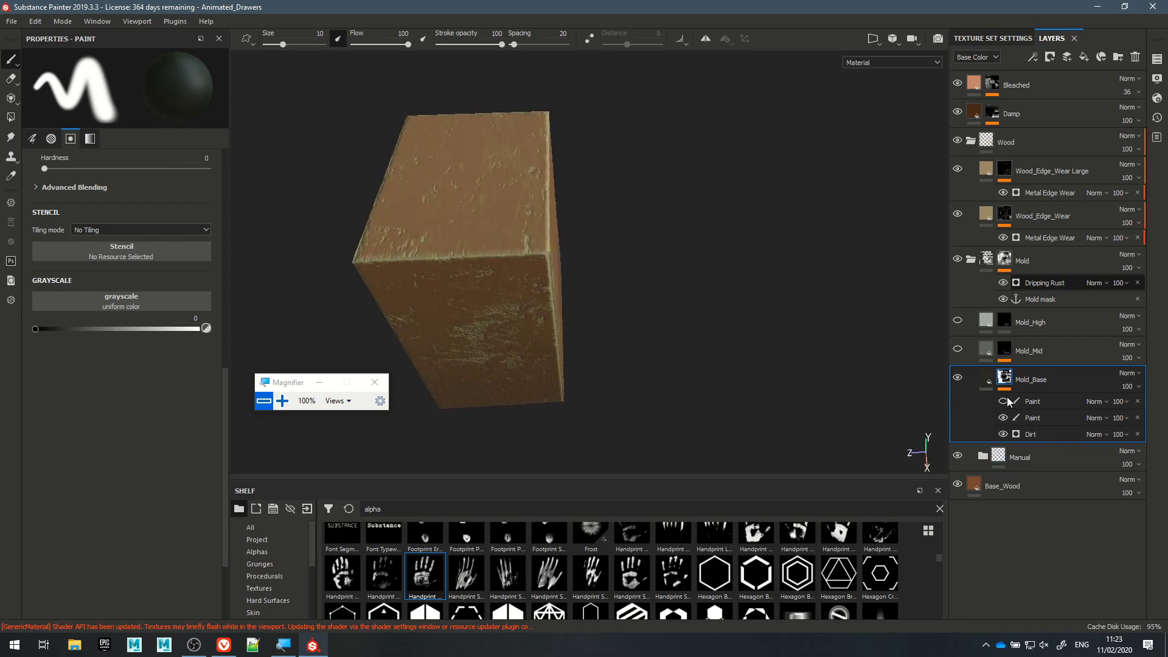
{"action": "key", "text": "f"}
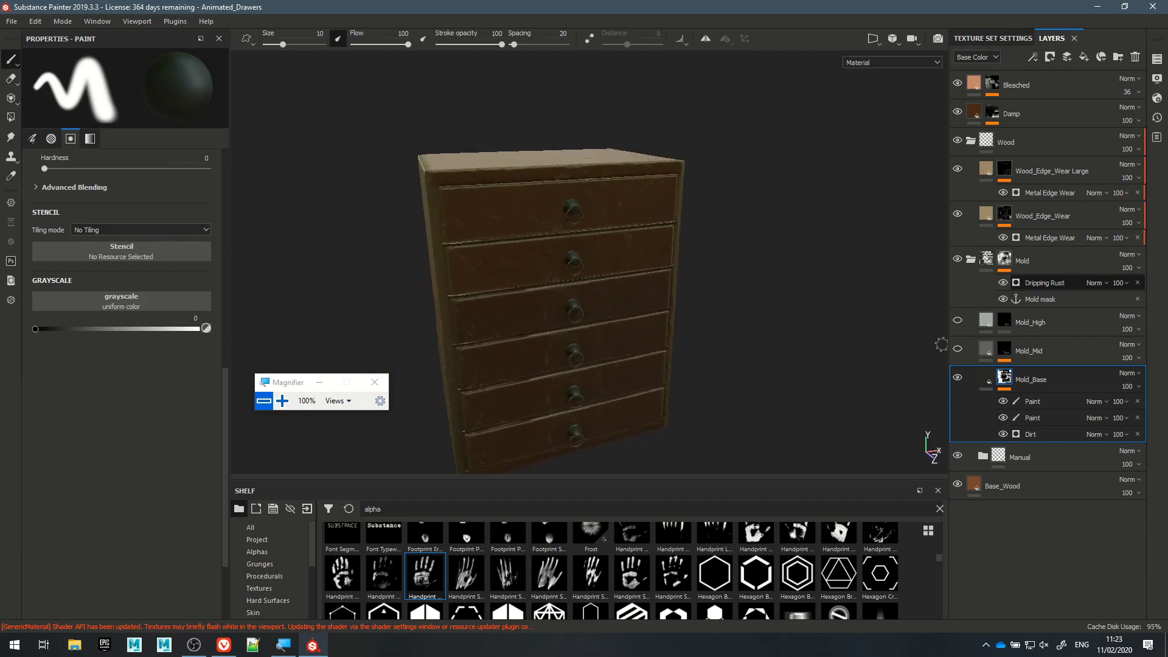
- Show Mold_Mid and Mold_High again one at a time, examining each layer's effect on the lower cabinet side
{"action": "left_click", "coordinate": [958, 350]}
{"action": "left_click_drag", "start_coordinate": [394, 300], "coordinate": [603, 263], "text": "alt"}
{"action": "middle_click_drag", "start_coordinate": [603, 263], "coordinate": [533, 224], "text": "alt"}
{"action": "scroll", "coordinate": [629, 279], "scroll_direction": "down", "scroll_amount": 3}
{"action": "scroll", "coordinate": [563, 283], "scroll_direction": "up", "scroll_amount": 5}
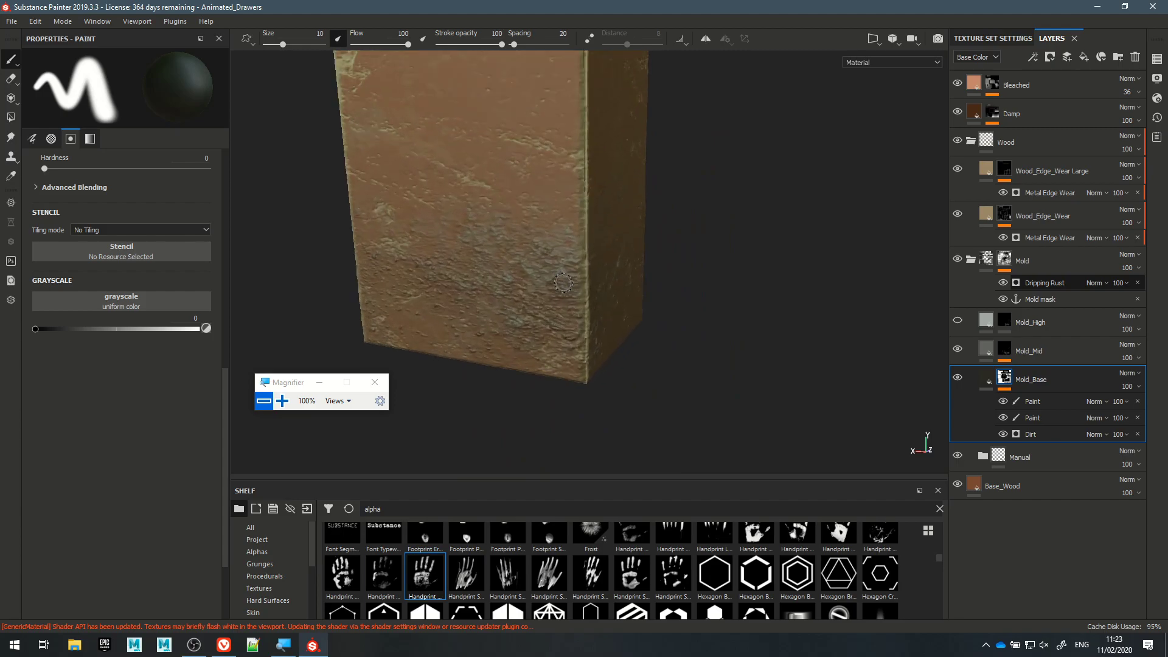
{"action": "left_click", "coordinate": [958, 320]}
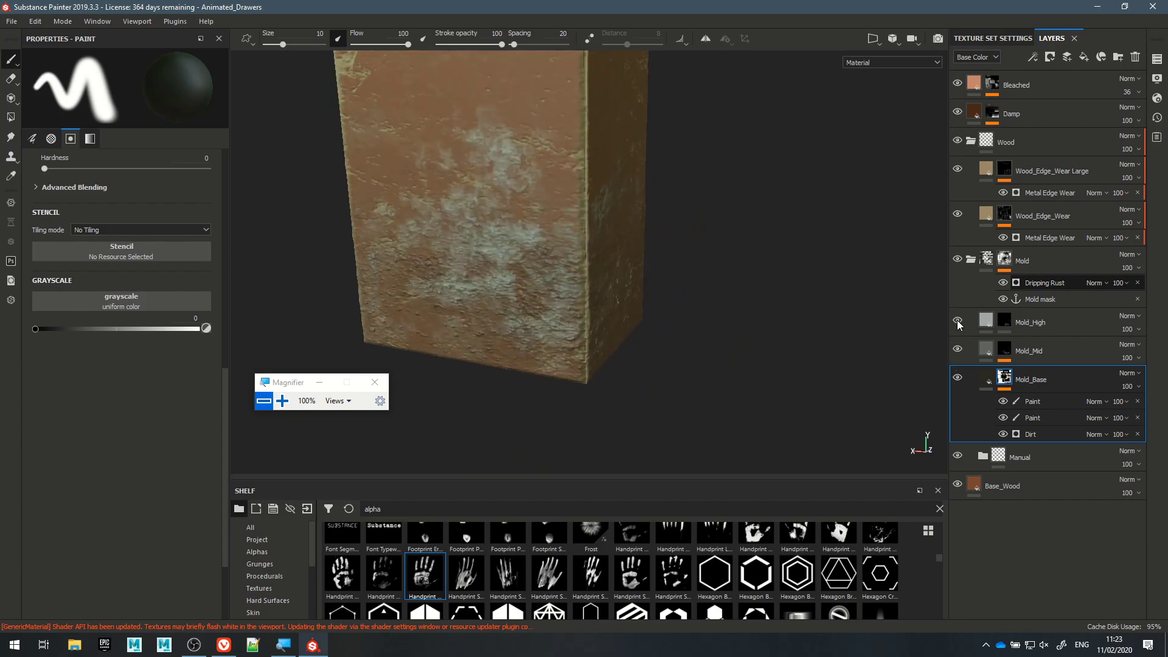
- Toggle the Mold folder's Dripping Rust generator to compare its masking, and inspect the Mold mask anchor point's references
{"action": "left_click", "coordinate": [1003, 282]}
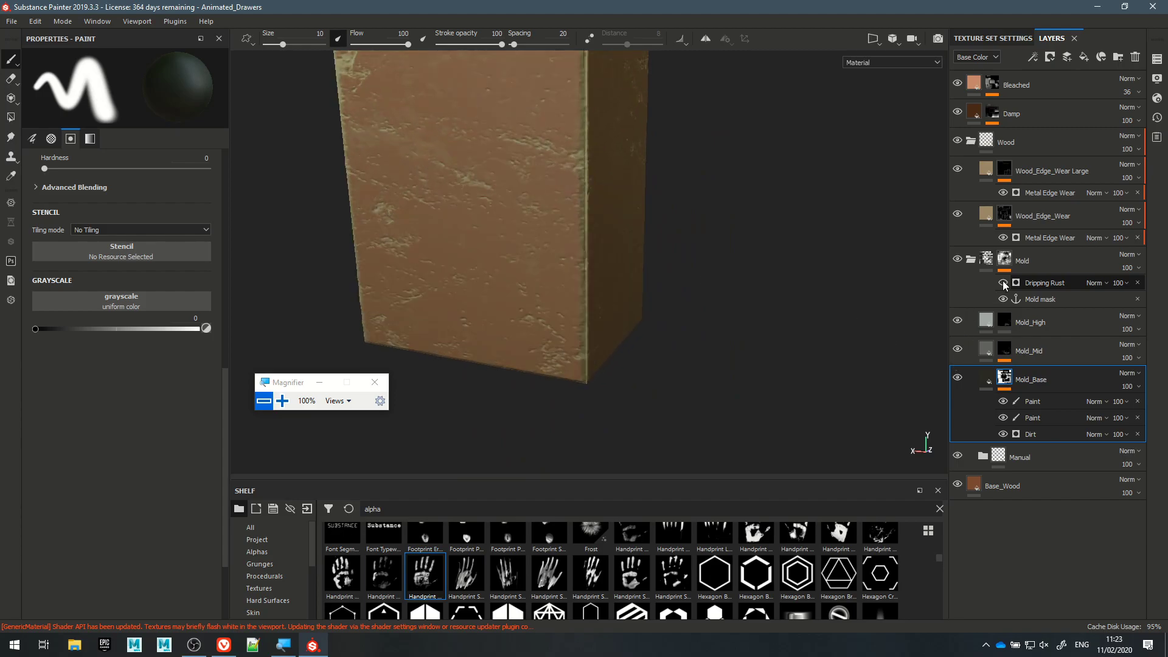
{"action": "left_click", "coordinate": [1052, 280]}
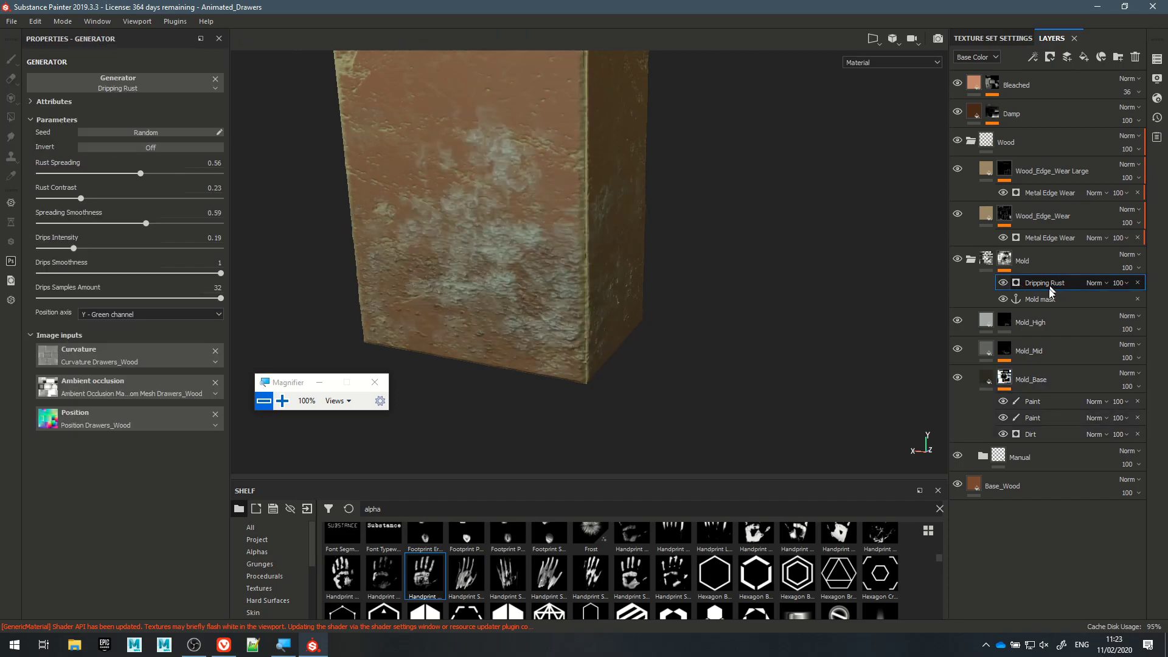
{"action": "left_click_drag", "start_coordinate": [426, 256], "coordinate": [669, 246], "text": "alt"}
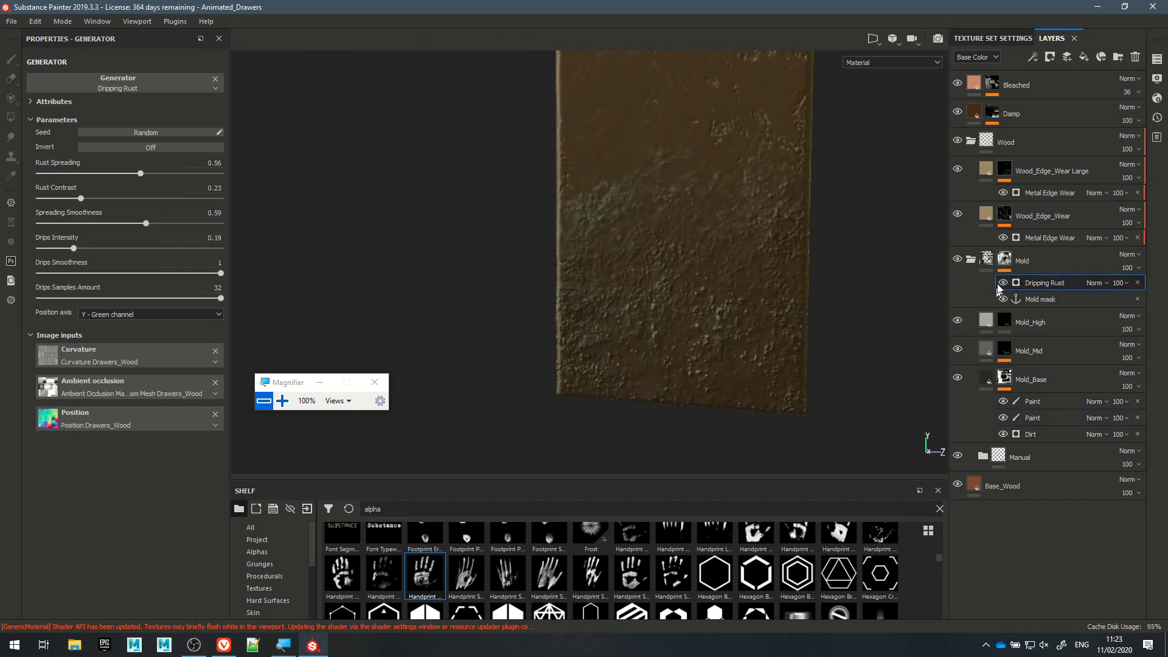
{"action": "left_click", "coordinate": [1042, 296]}
{"action": "left_click_drag", "start_coordinate": [683, 298], "coordinate": [583, 286], "text": "alt"}
{"action": "middle_click_drag", "start_coordinate": [583, 286], "coordinate": [840, 286], "text": "alt"}
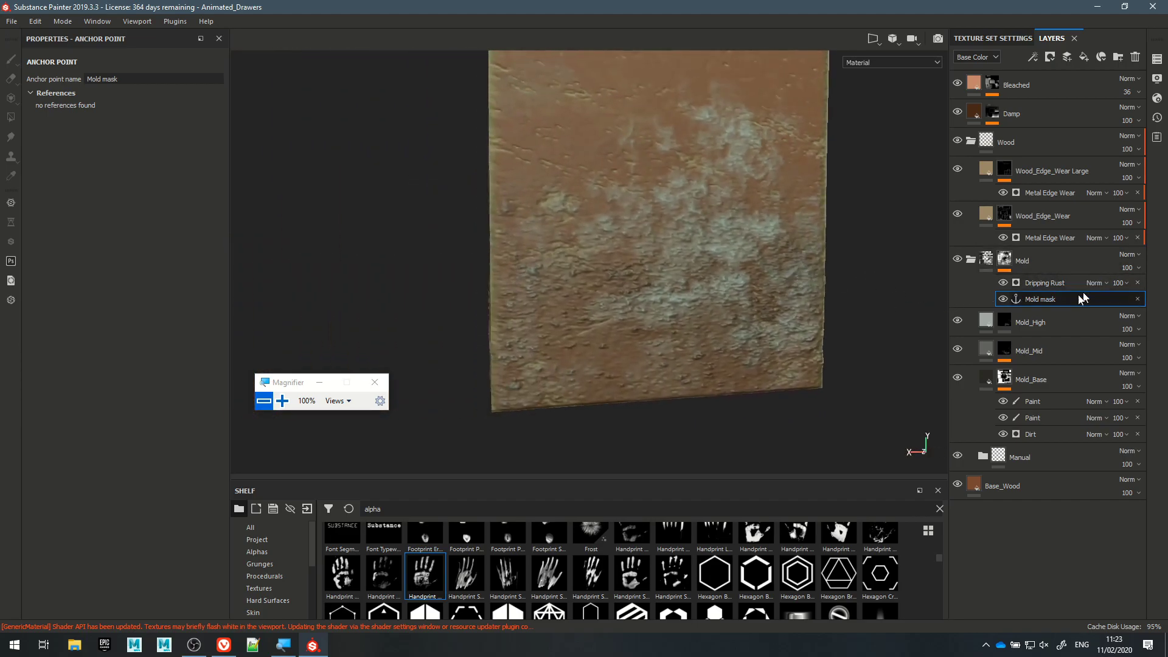
{"action": "left_click", "coordinate": [1003, 283]}
{"action": "left_click", "coordinate": [1002, 283]}
{"action": "left_click", "coordinate": [1002, 283]}
{"action": "left_click", "coordinate": [1002, 282]}
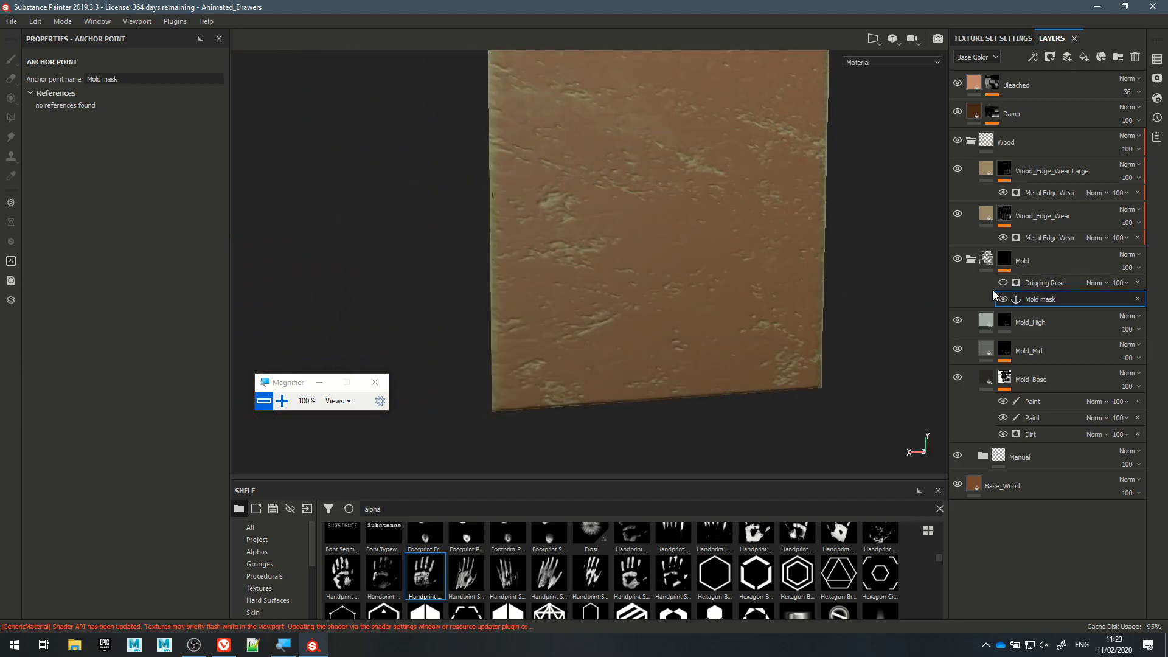
- Set the Dripping Rust generator's Rust Spreading to 0.7, Rust Contrast to 0.39 and Spreading Smoothness to 0.35
{"action": "left_click", "coordinate": [1038, 281]}
{"action": "left_click_drag", "start_coordinate": [134, 178], "coordinate": [396, 192]}
{"action": "left_click_drag", "start_coordinate": [524, 323], "coordinate": [578, 313], "text": "alt"}
{"action": "left_click", "coordinate": [119, 174]}
{"action": "left_click_drag", "start_coordinate": [116, 174], "coordinate": [245, 182]}
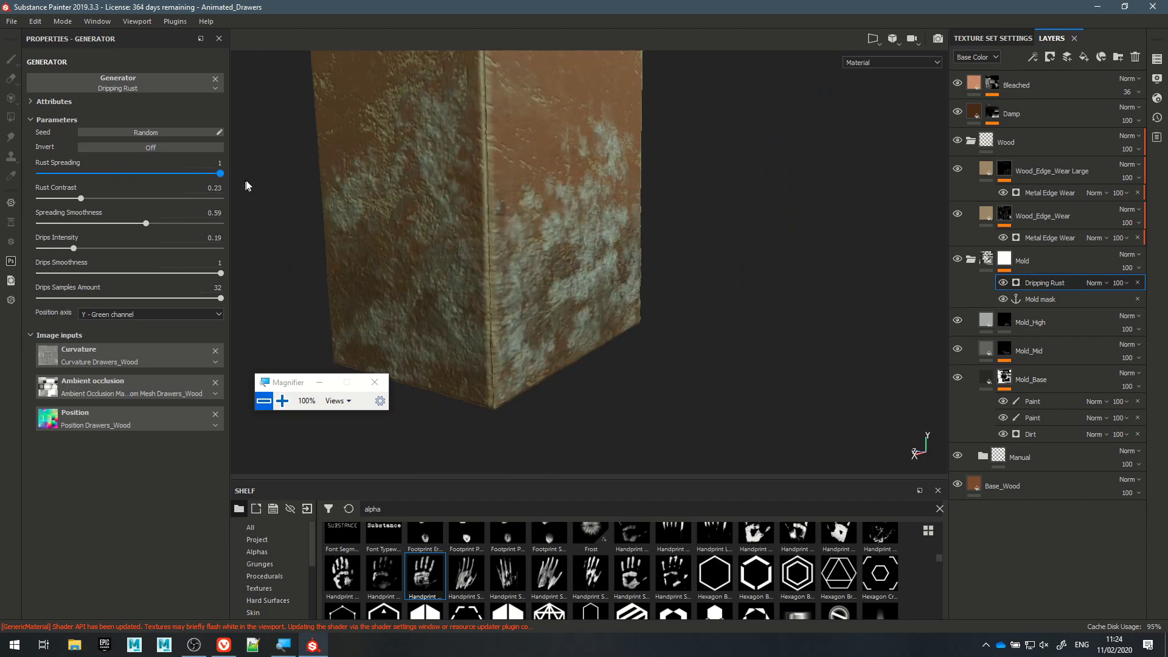
{"action": "left_click_drag", "start_coordinate": [81, 198], "coordinate": [100, 215]}
{"action": "left_click_drag", "start_coordinate": [152, 174], "coordinate": [166, 174]}
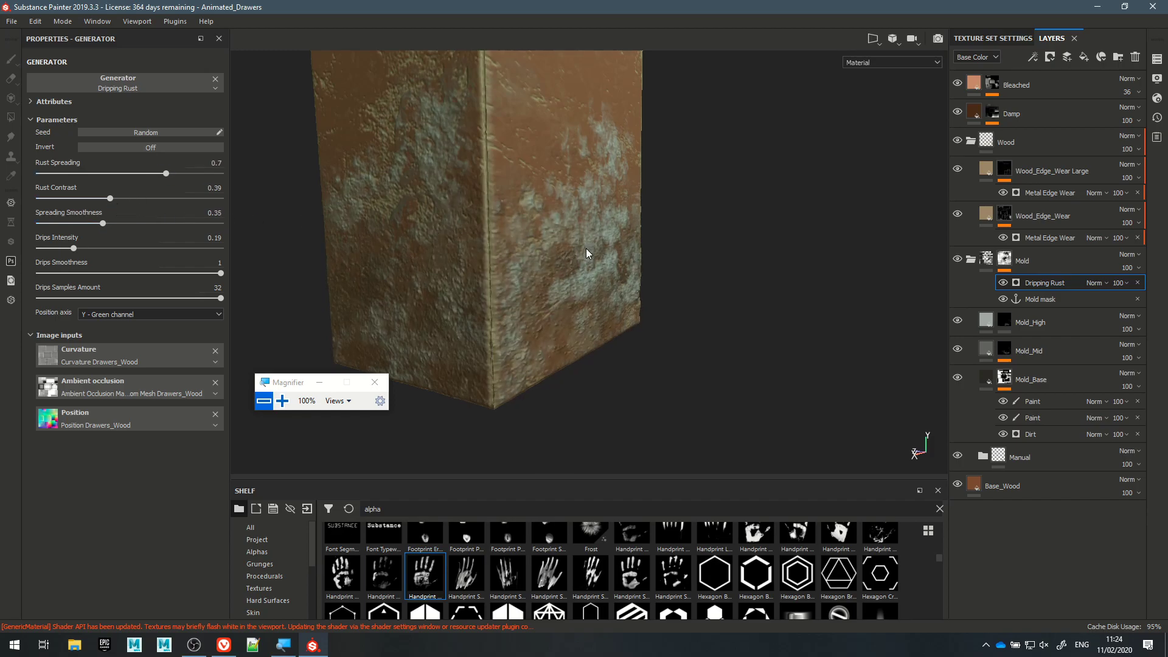
- Readjust the Dripping Rust generator to a Rust Contrast of 0.26 and a Rust Spreading of about 0.46
{"action": "left_click_drag", "start_coordinate": [586, 249], "coordinate": [498, 233], "text": "alt"}
{"action": "left_click_drag", "start_coordinate": [110, 199], "coordinate": [249, 185]}
{"action": "left_click_drag", "start_coordinate": [657, 260], "coordinate": [704, 263], "text": "alt"}
{"action": "left_click", "coordinate": [105, 199]}
{"action": "left_click_drag", "start_coordinate": [104, 198], "coordinate": [72, 172]}
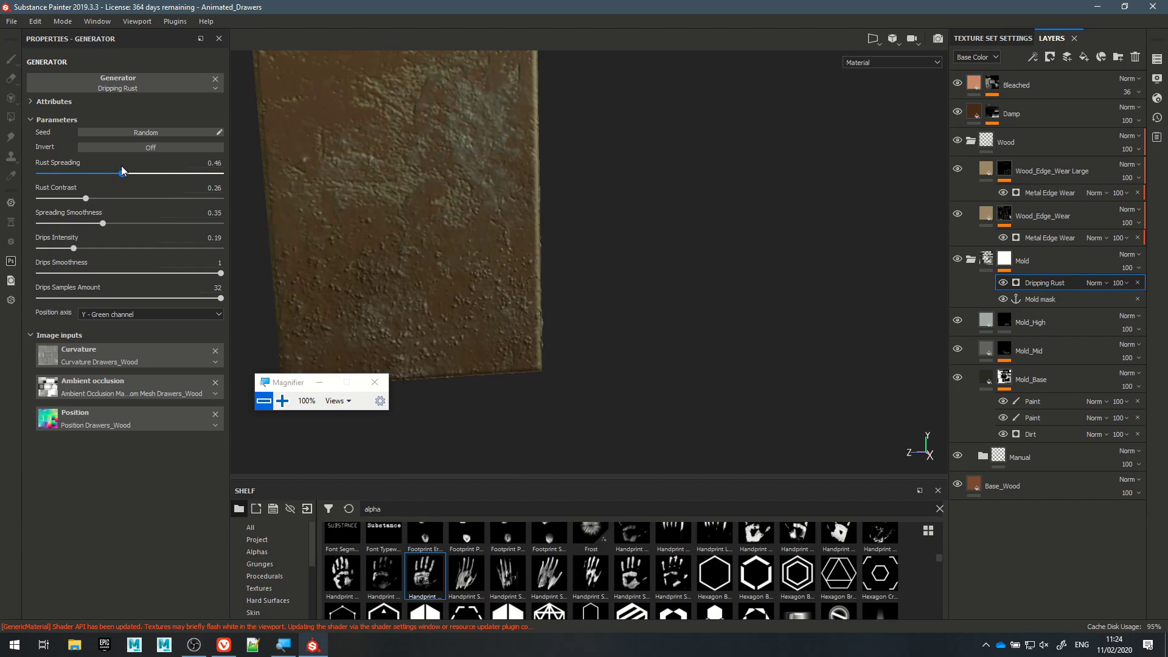
- Return to the cabinet's moldy side and select the Mold mask anchor point in the Mold folder's mask
{"action": "left_click_drag", "start_coordinate": [536, 201], "coordinate": [378, 241], "text": "alt"}
{"action": "left_click", "coordinate": [1058, 303]}
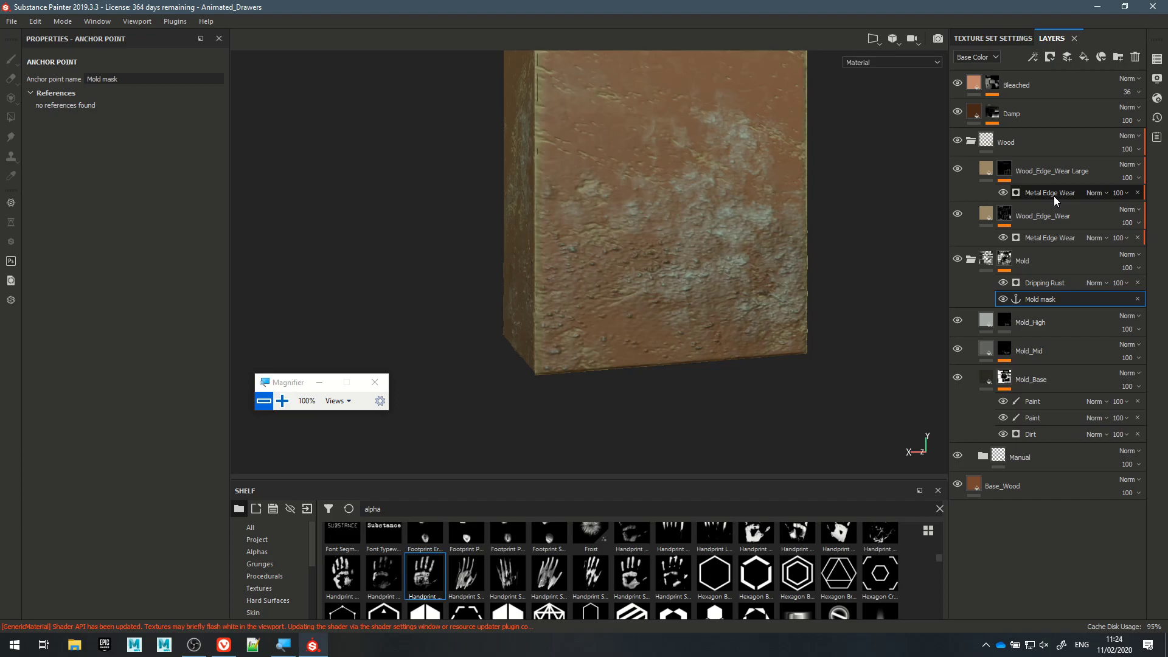
{"action": "double_click", "coordinate": [1042, 300]}
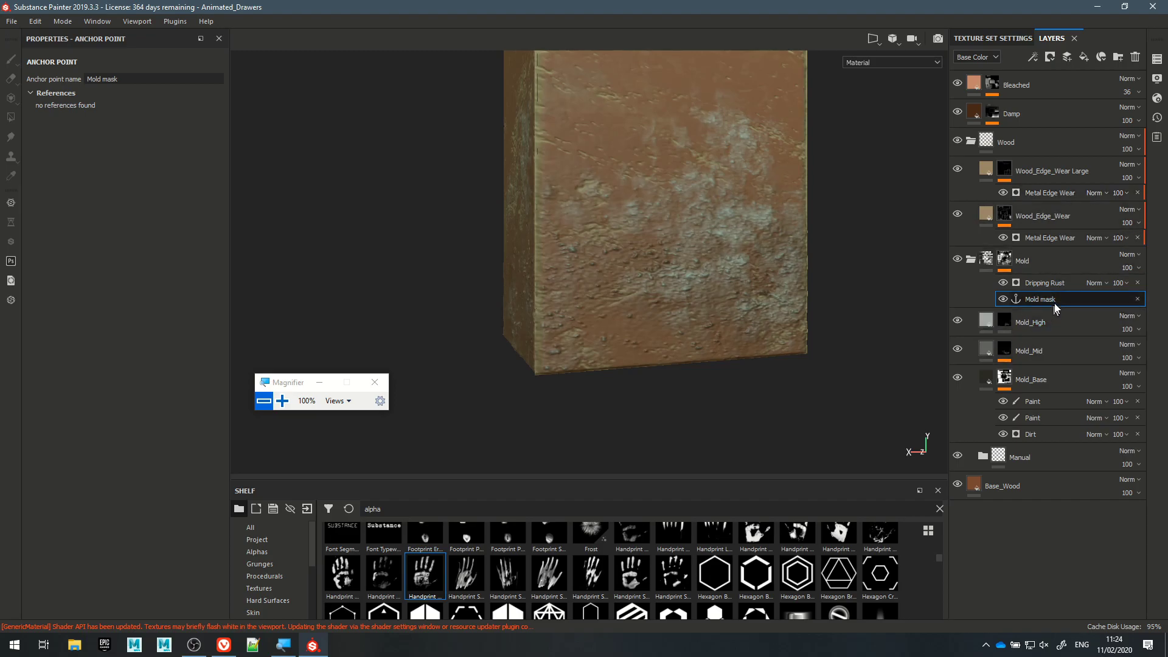
- Toggle the Wood folder's visibility to compare its effect on the cabinet, and collapse the Wood and Mold folders
{"action": "key", "text": "Return"}
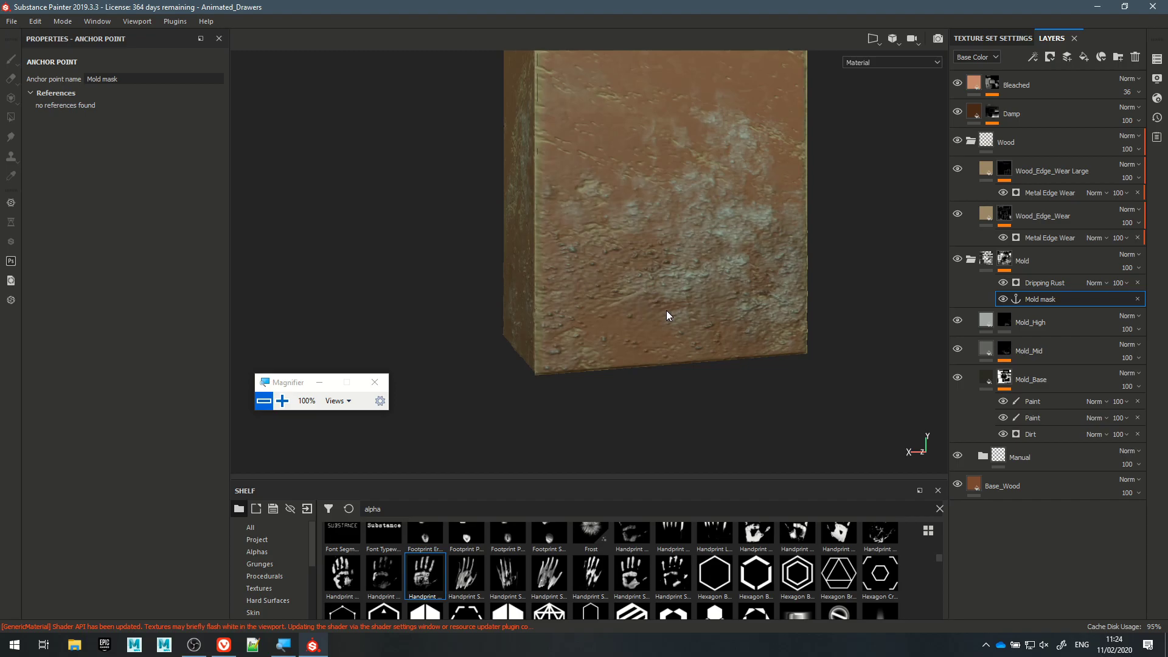
{"action": "left_click_drag", "start_coordinate": [477, 279], "coordinate": [690, 280], "text": "alt"}
{"action": "left_click", "coordinate": [958, 141]}
{"action": "left_click", "coordinate": [958, 141]}
{"action": "left_click", "coordinate": [971, 143]}
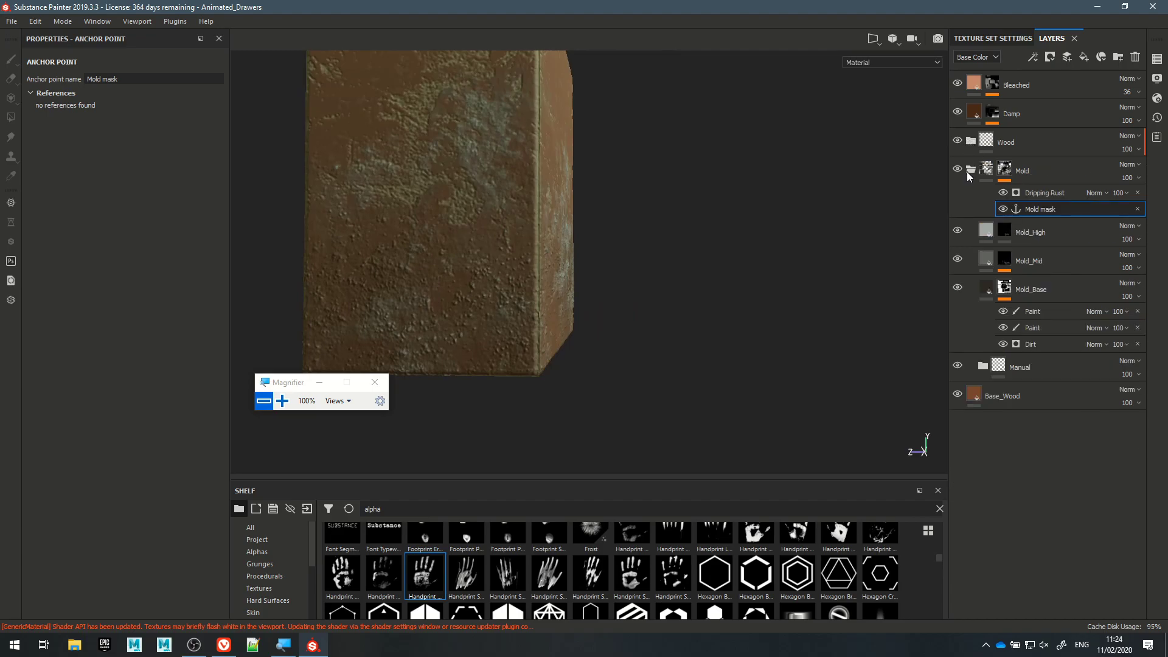
{"action": "left_click", "coordinate": [971, 172]}
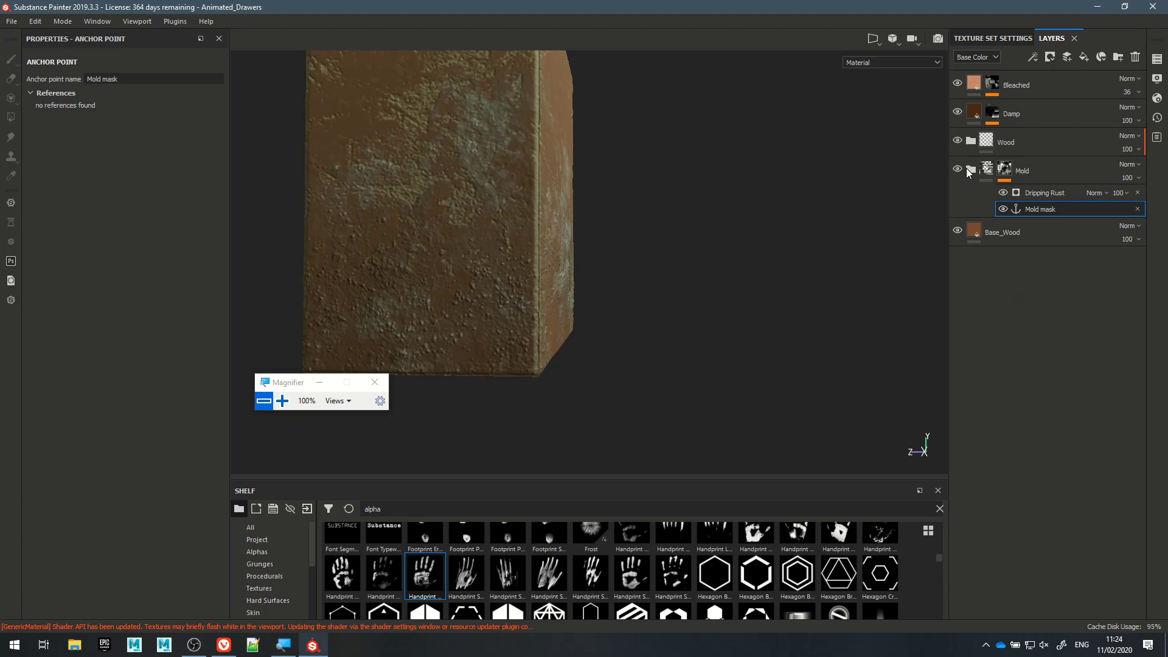
- Open the recent project MeetMat.spp, discarding the changes to the drawers project
{"action": "left_click", "coordinate": [11, 21]}
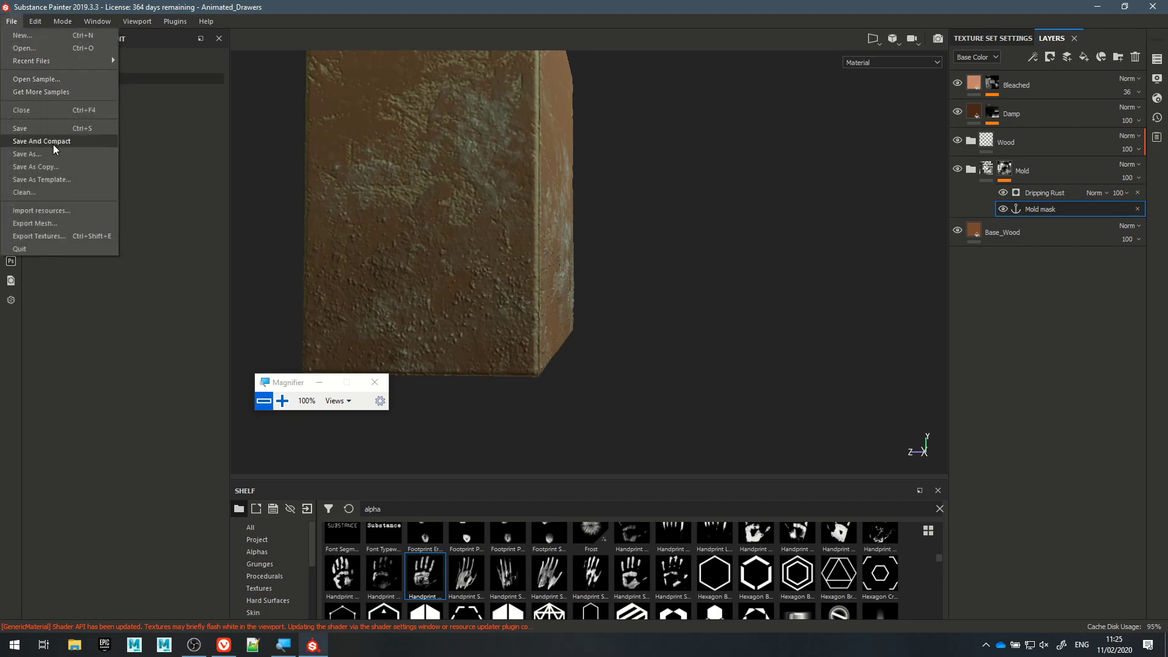
{"action": "mouse_move", "coordinate": [86, 62]}
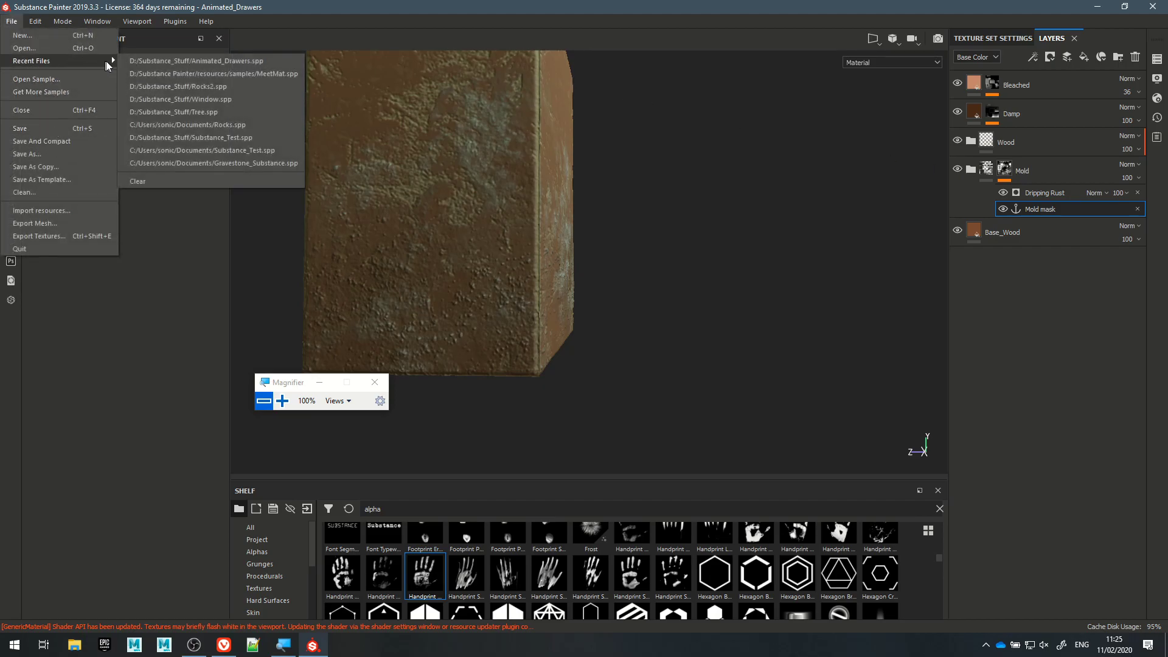
{"action": "left_click", "coordinate": [199, 73]}
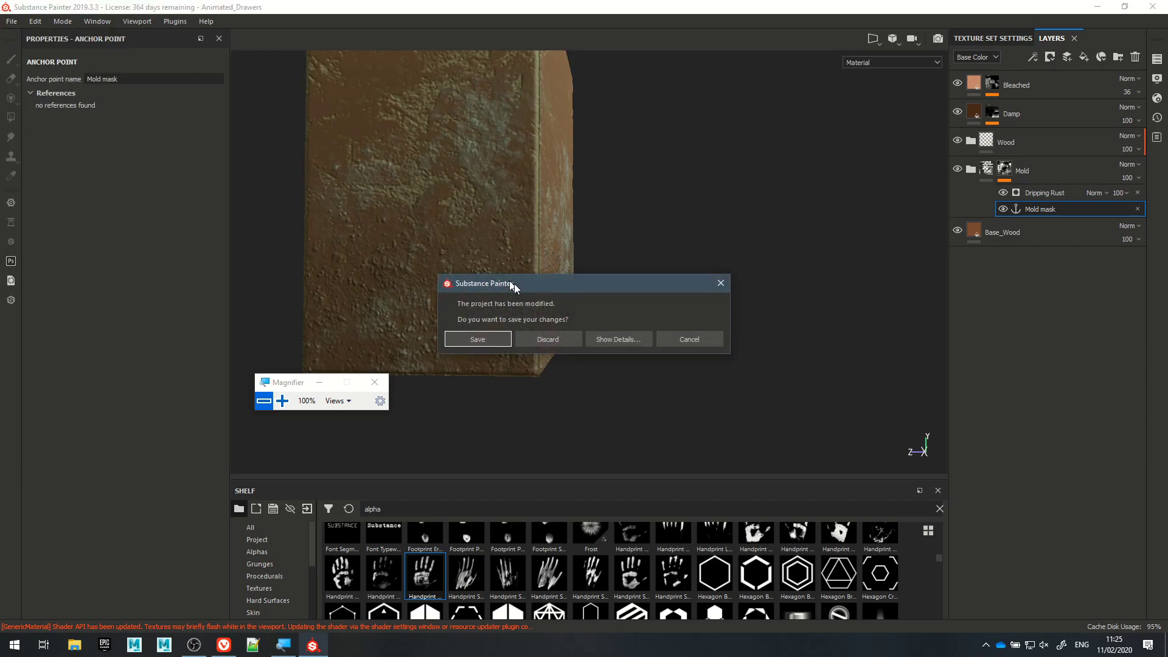
{"action": "left_click", "coordinate": [534, 339]}
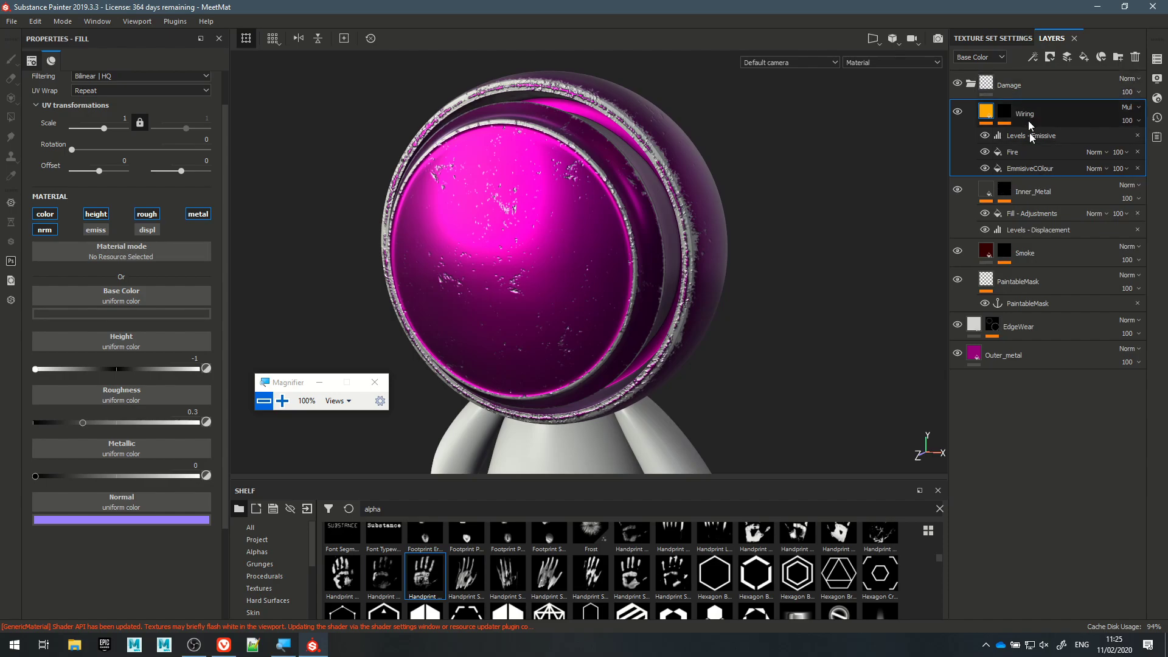
- Collapse the Damage folder and compare the sphere with EdgeWear hidden and shown, selecting the Outer_metal layer
{"action": "left_click", "coordinate": [971, 84]}
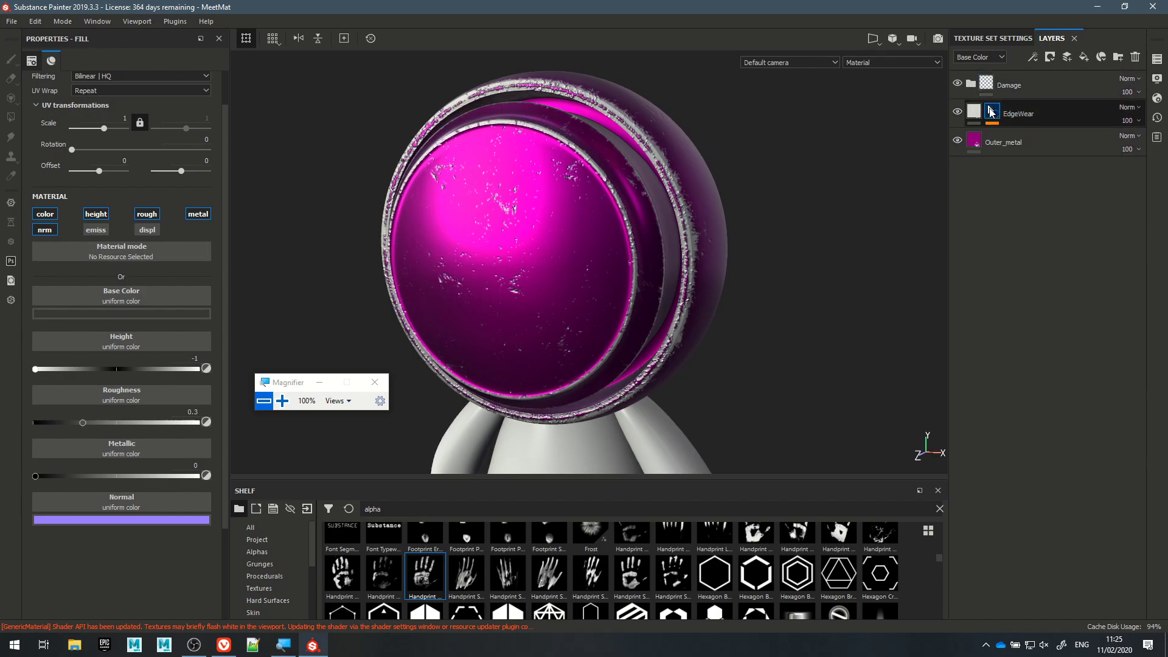
{"action": "left_click", "coordinate": [959, 112]}
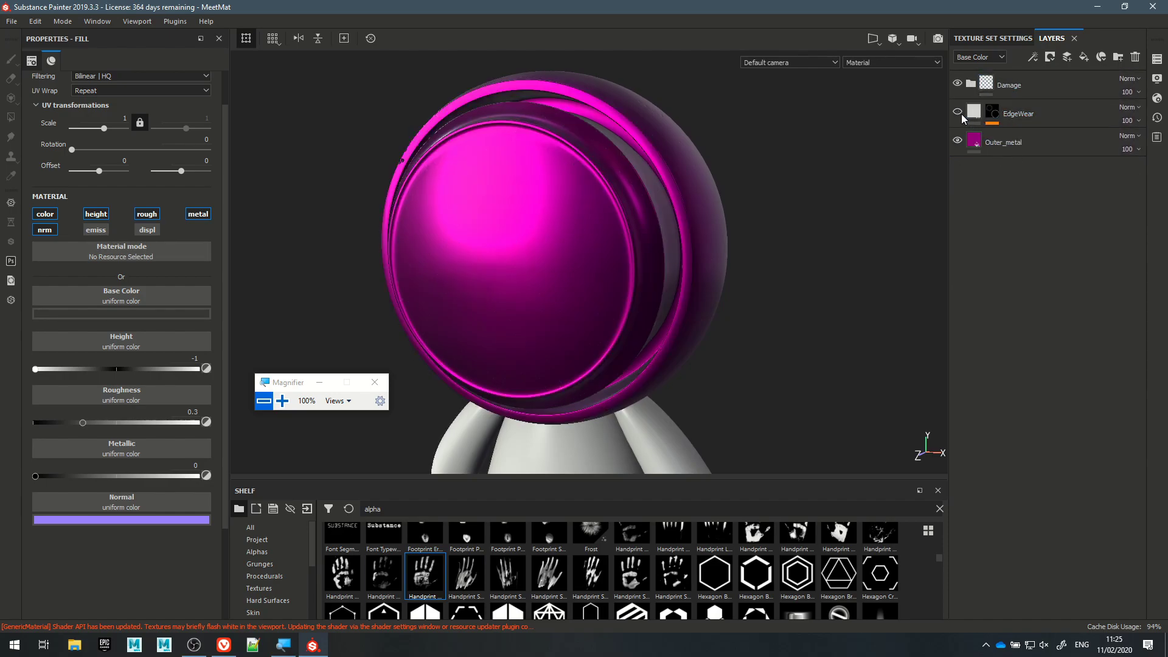
{"action": "left_click", "coordinate": [1022, 146]}
{"action": "left_click_drag", "start_coordinate": [801, 235], "coordinate": [835, 213], "text": "alt"}
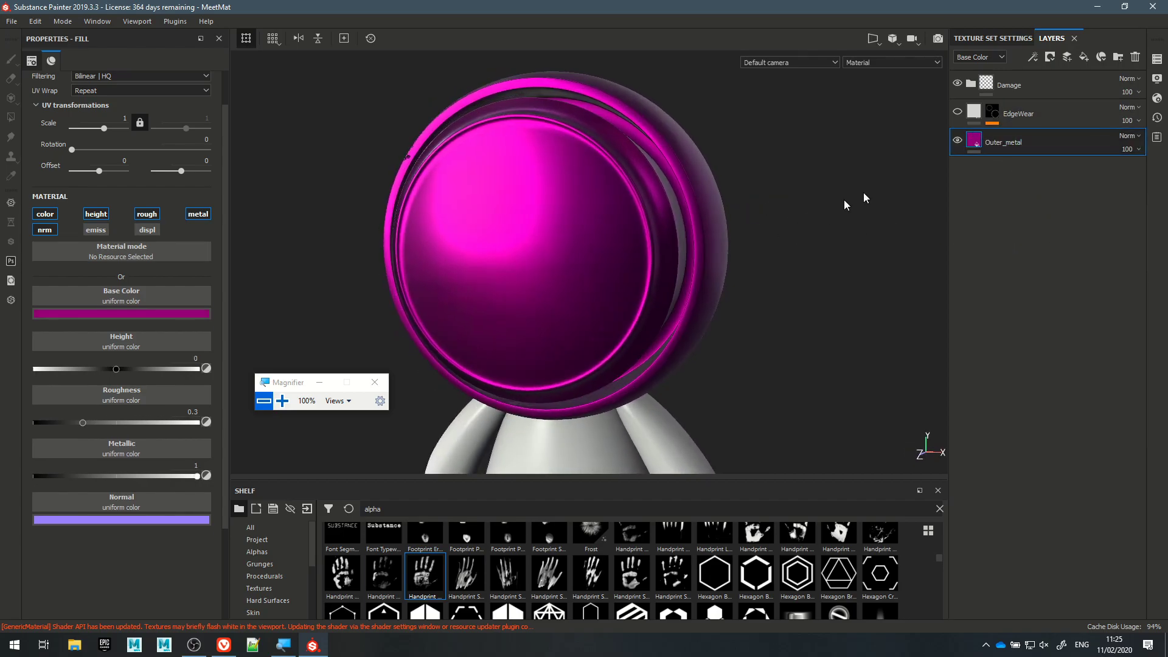
{"action": "left_click", "coordinate": [958, 112]}
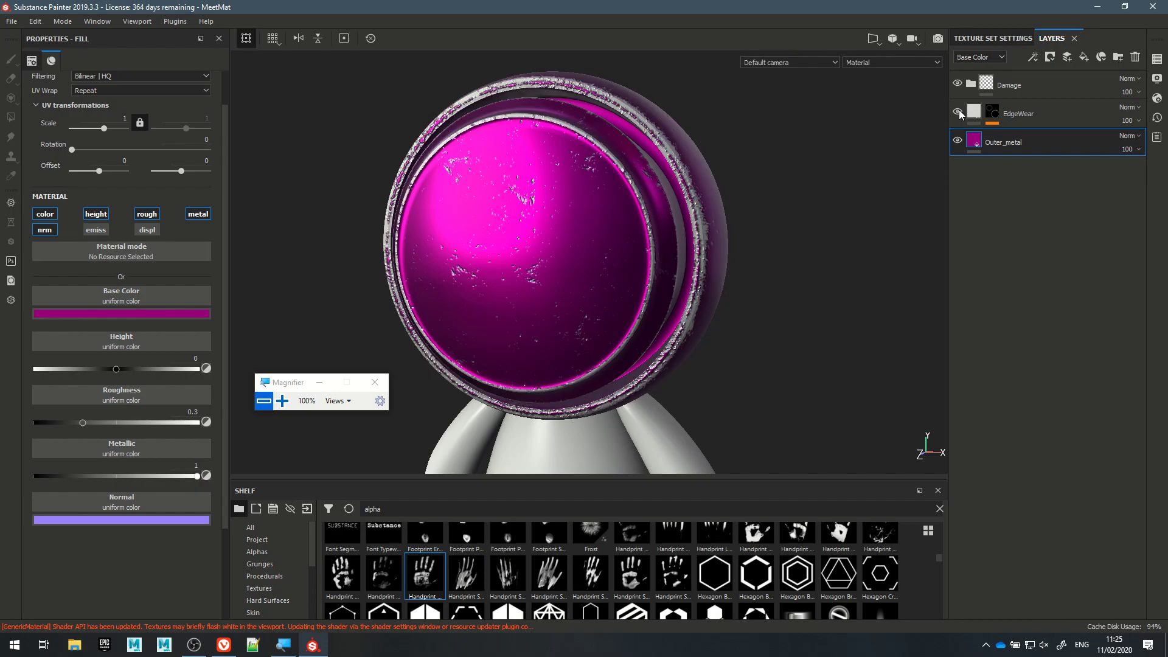
{"action": "mouse_move", "coordinate": [596, 315]}
{"action": "left_mouse_down", "text": "alt"}
{"action": "mouse_move", "coordinate": [482, 326]}
{"action": "mouse_move", "coordinate": [787, 313]}
{"action": "mouse_move", "coordinate": [756, 339]}
{"action": "mouse_move", "coordinate": [878, 330]}
{"action": "mouse_move", "coordinate": [824, 347]}
{"action": "mouse_move", "coordinate": [644, 295]}
{"action": "mouse_move", "coordinate": [760, 255]}
{"action": "left_mouse_up", "text": "alt"}
- Expand the Damage folder and inspect the references of the PaintableMask anchor point
{"action": "left_click", "coordinate": [970, 82]}
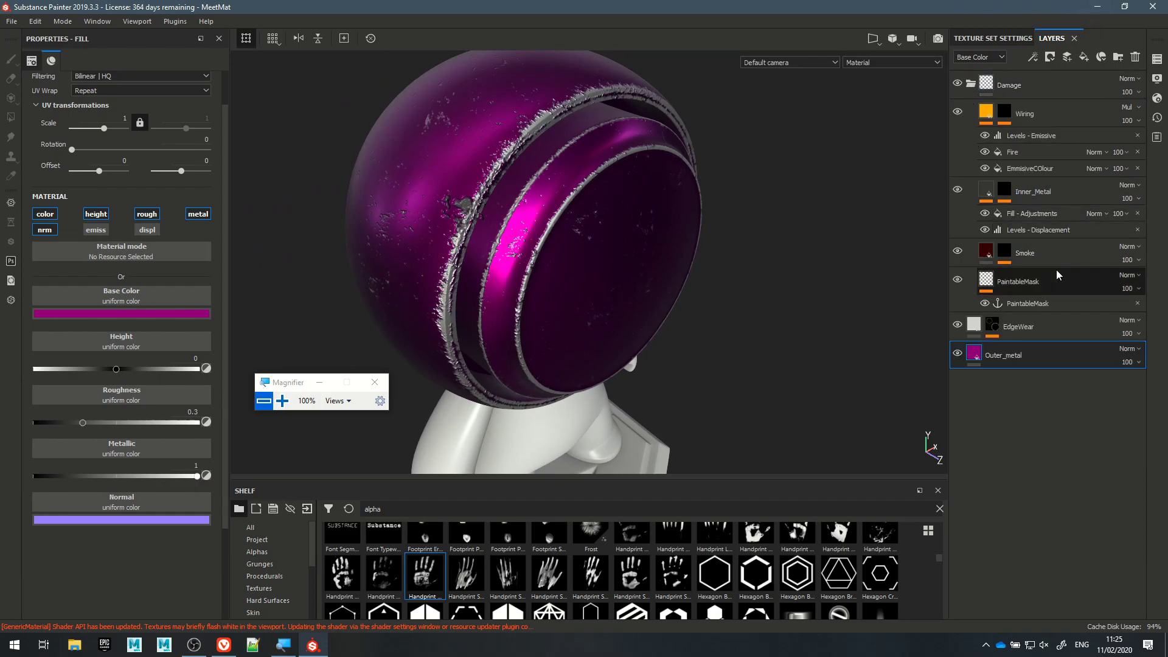
{"action": "left_click", "coordinate": [1035, 295]}
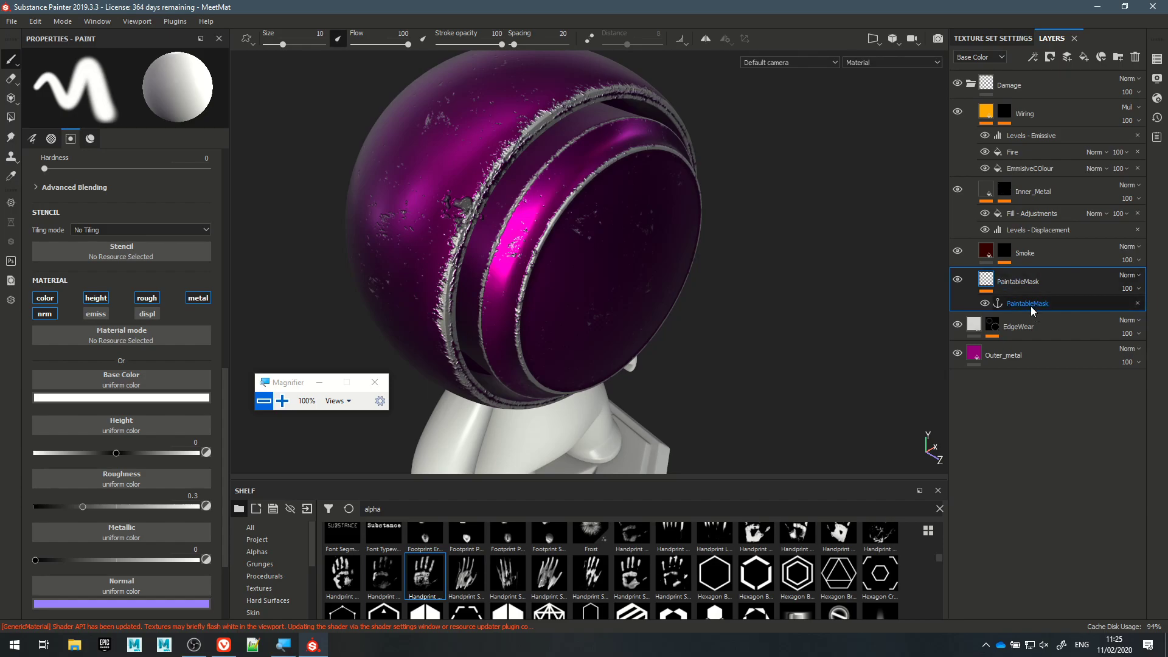
{"action": "left_click", "coordinate": [1033, 304]}
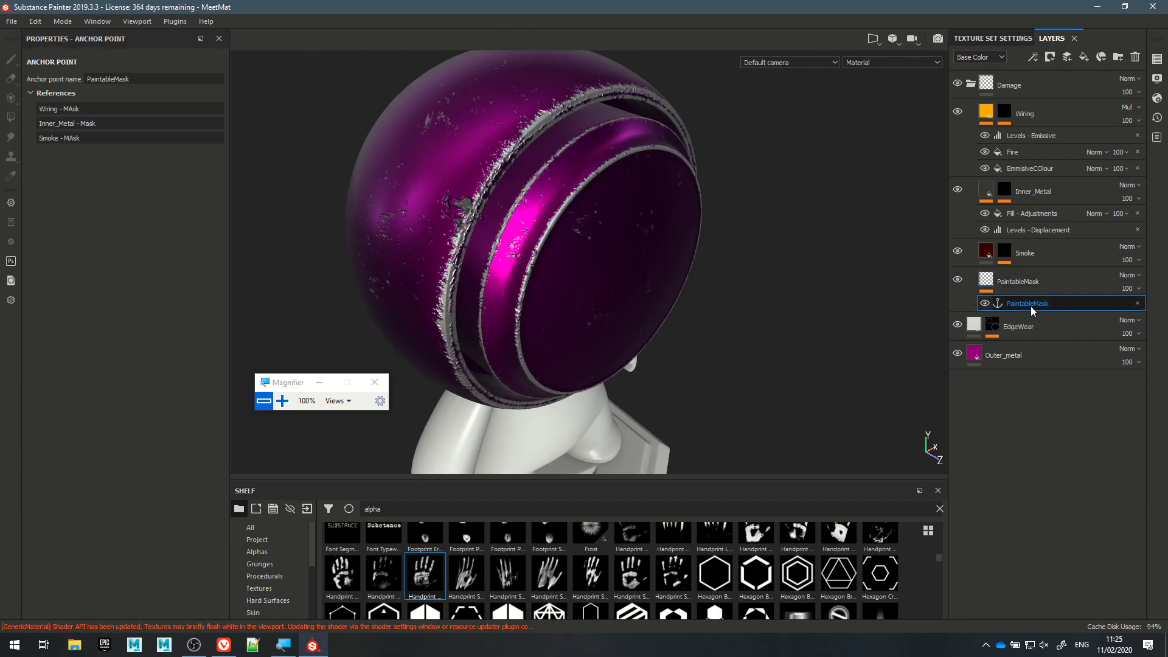
{"action": "key", "text": "super+plus"}
{"action": "key", "text": "super+plus"}
{"action": "left_click_drag", "start_coordinate": [277, 354], "coordinate": [230, 427]}
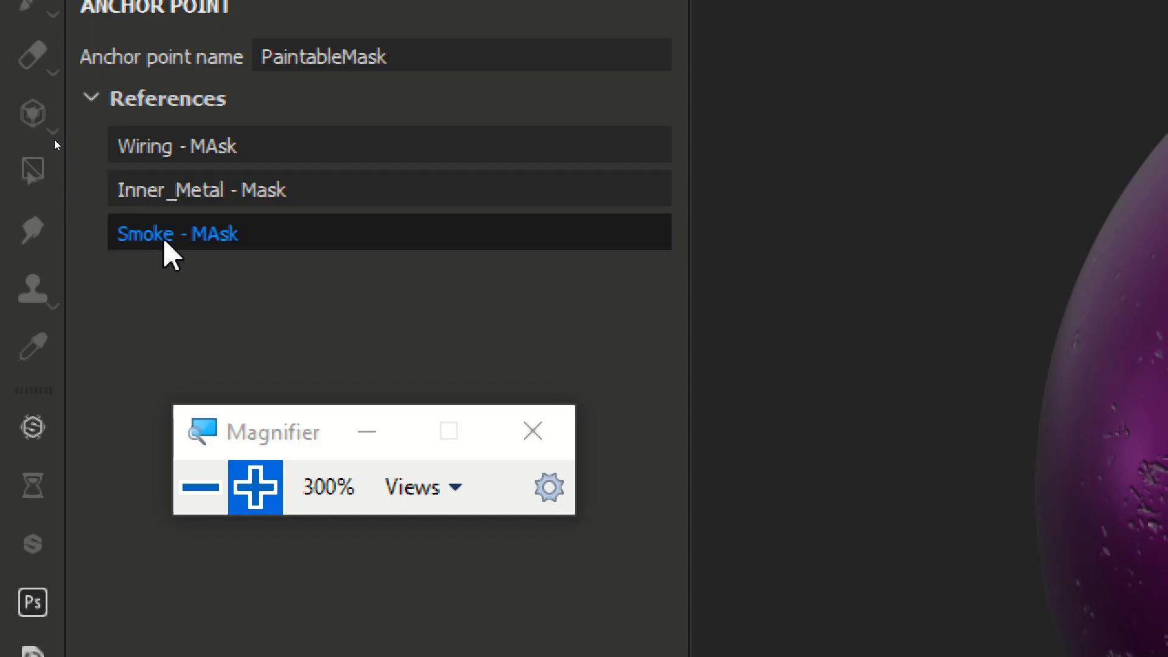
{"action": "left_click", "coordinate": [200, 487]}
{"action": "left_click", "coordinate": [201, 487]}
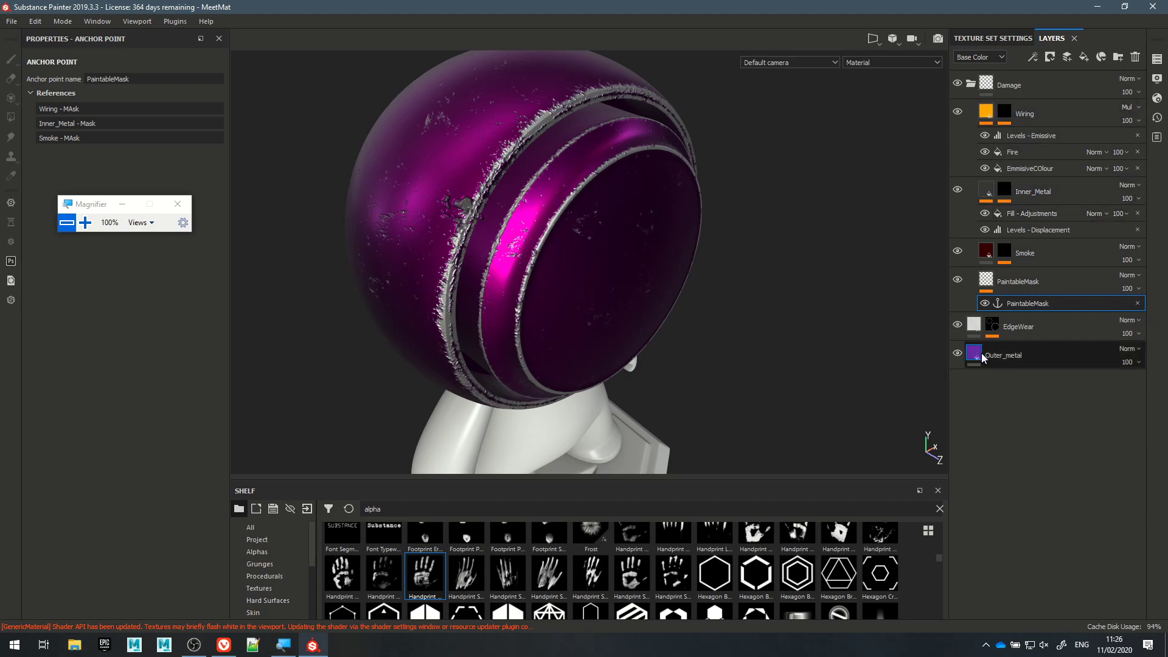
- Look over the Damage folder's layers and effects up close, and select the PaintableMask layer for painting
{"action": "left_click", "coordinate": [85, 222]}
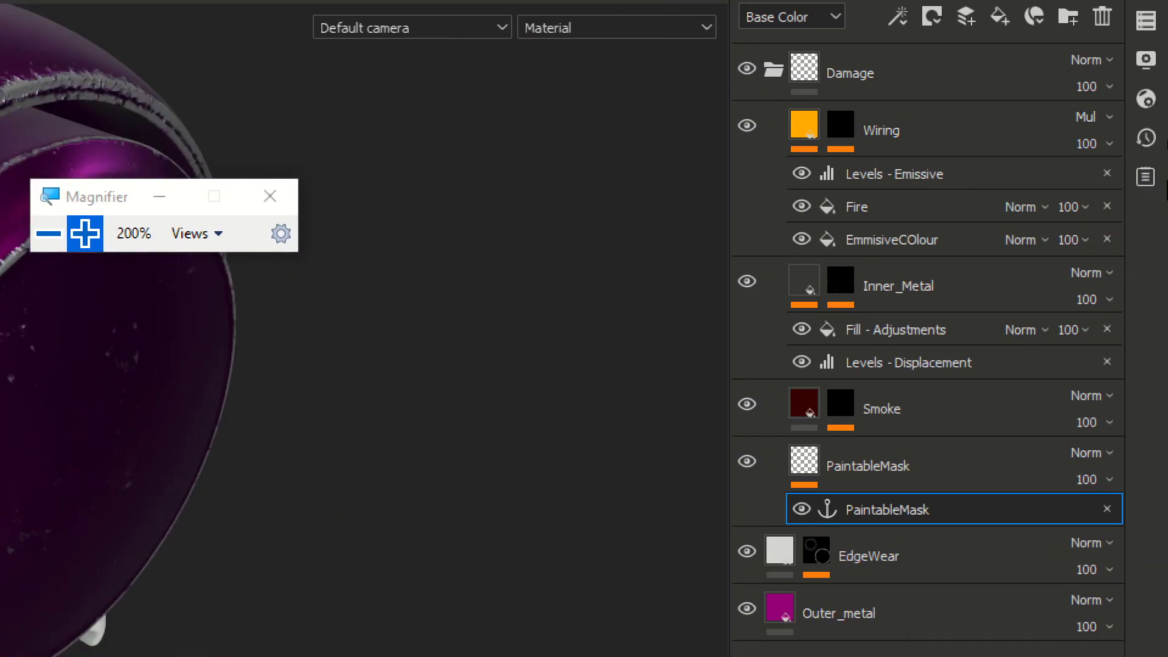
{"action": "left_click", "coordinate": [879, 186]}
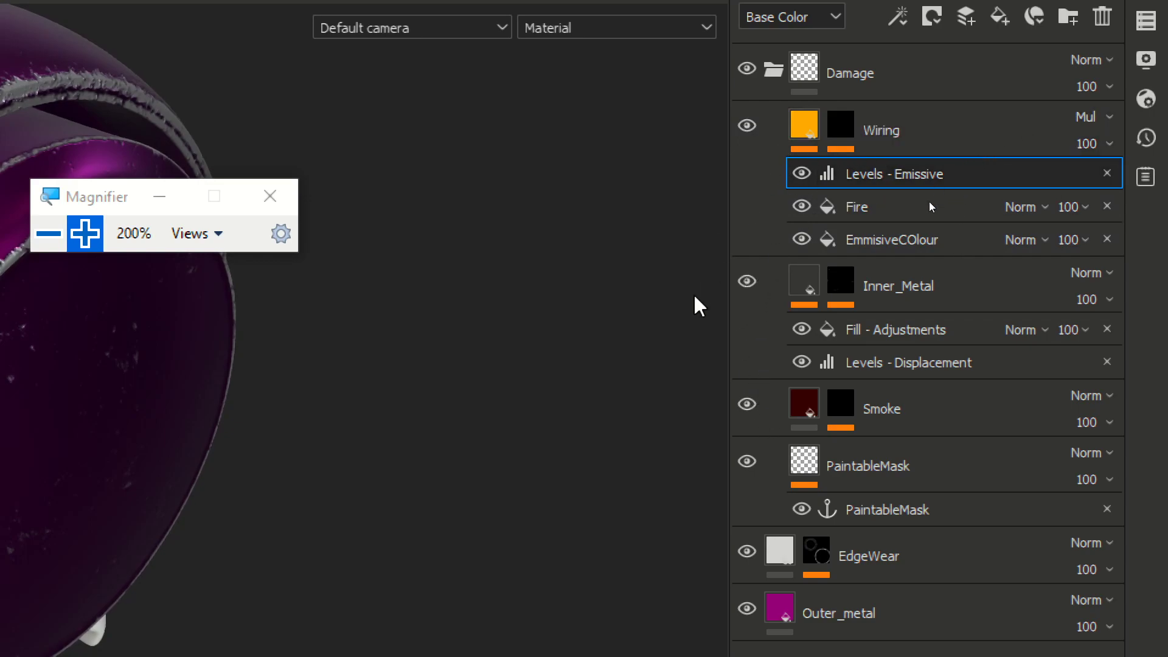
{"action": "left_click", "coordinate": [805, 462]}
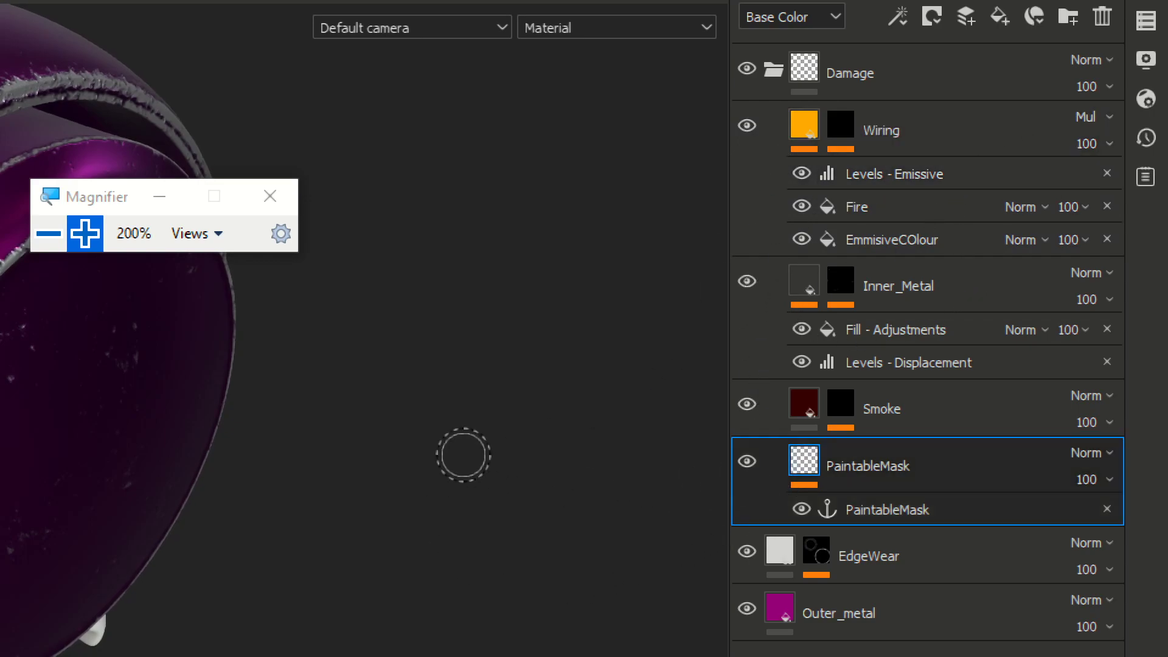
{"action": "key", "text": "ctrl+alt+space"}
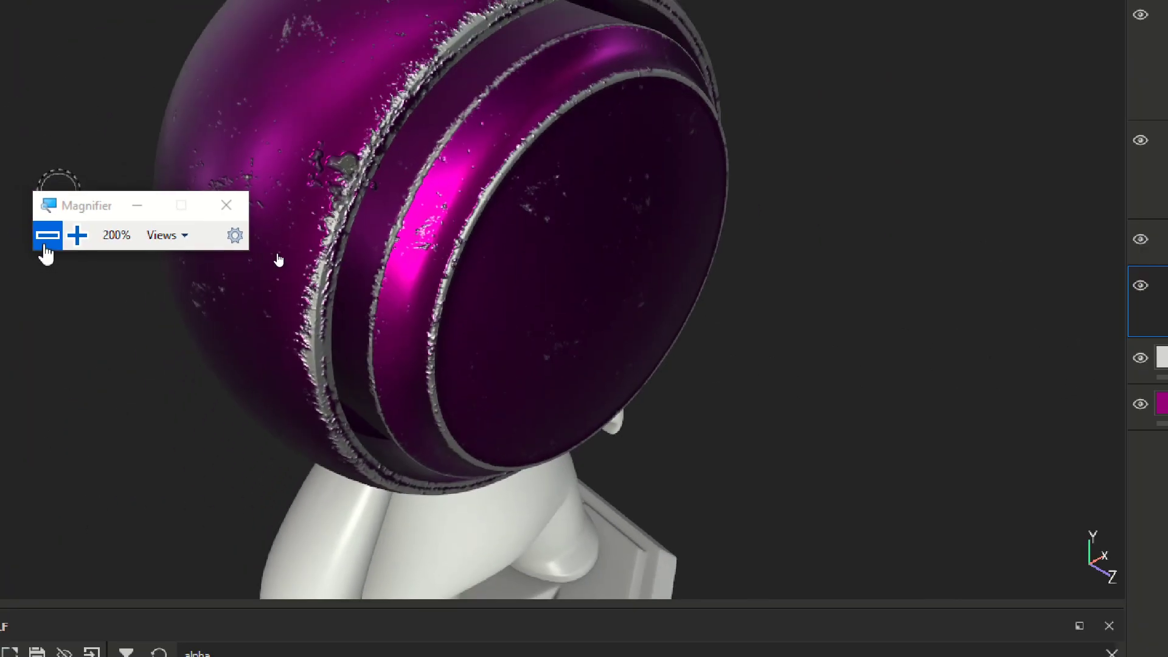
{"action": "left_click", "coordinate": [48, 234]}
- Search the shelf for sand, choose the second Sandpaper brush and enlarge it to a size of about 65
{"action": "scroll", "coordinate": [458, 561], "scroll_direction": "up", "scroll_amount": 10}
{"action": "left_click", "coordinate": [450, 509]}
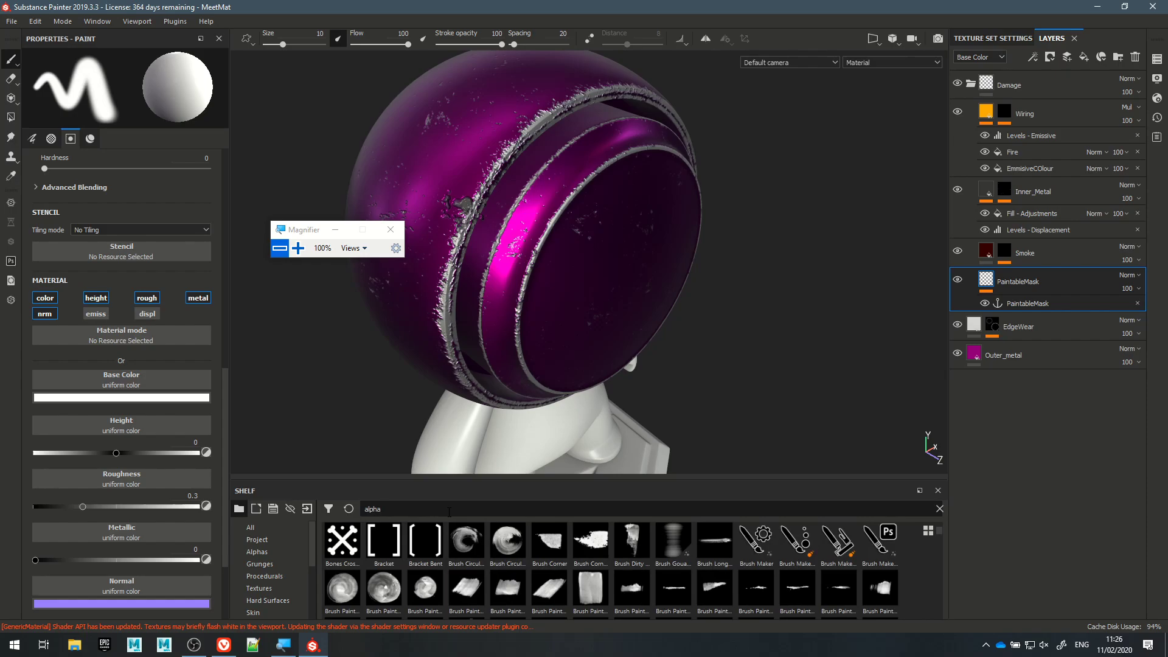
{"action": "scroll", "coordinate": [555, 547], "scroll_direction": "down", "scroll_amount": 3}
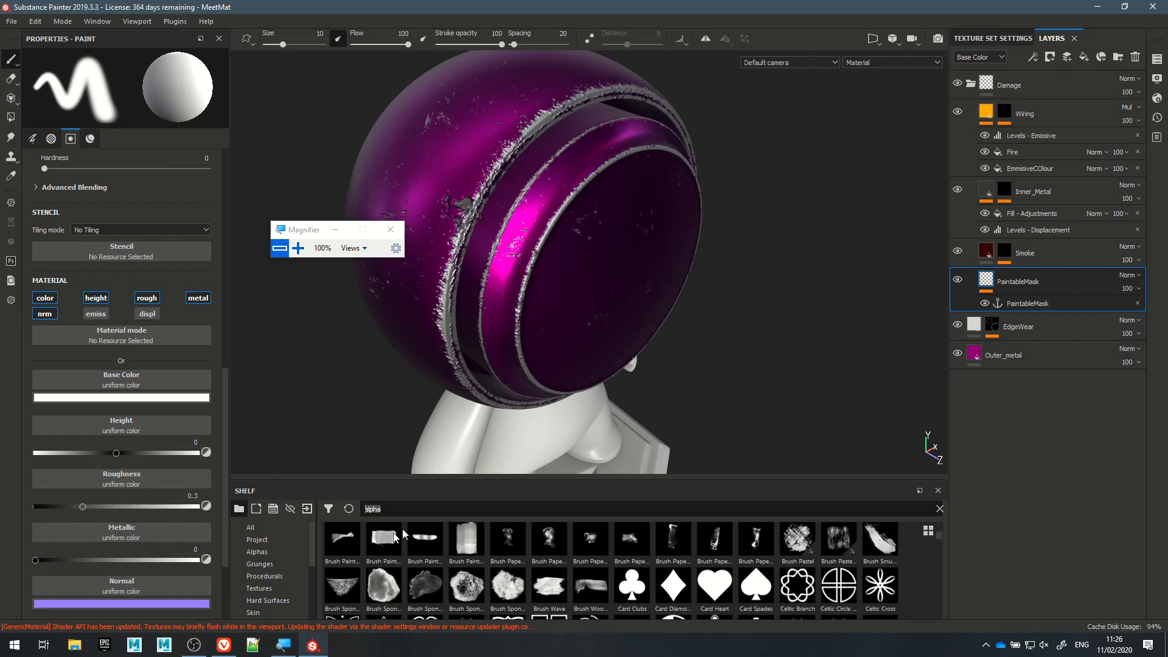
{"action": "type", "text": "sand"}
{"action": "scroll", "coordinate": [513, 598], "scroll_direction": "up", "scroll_amount": 3}
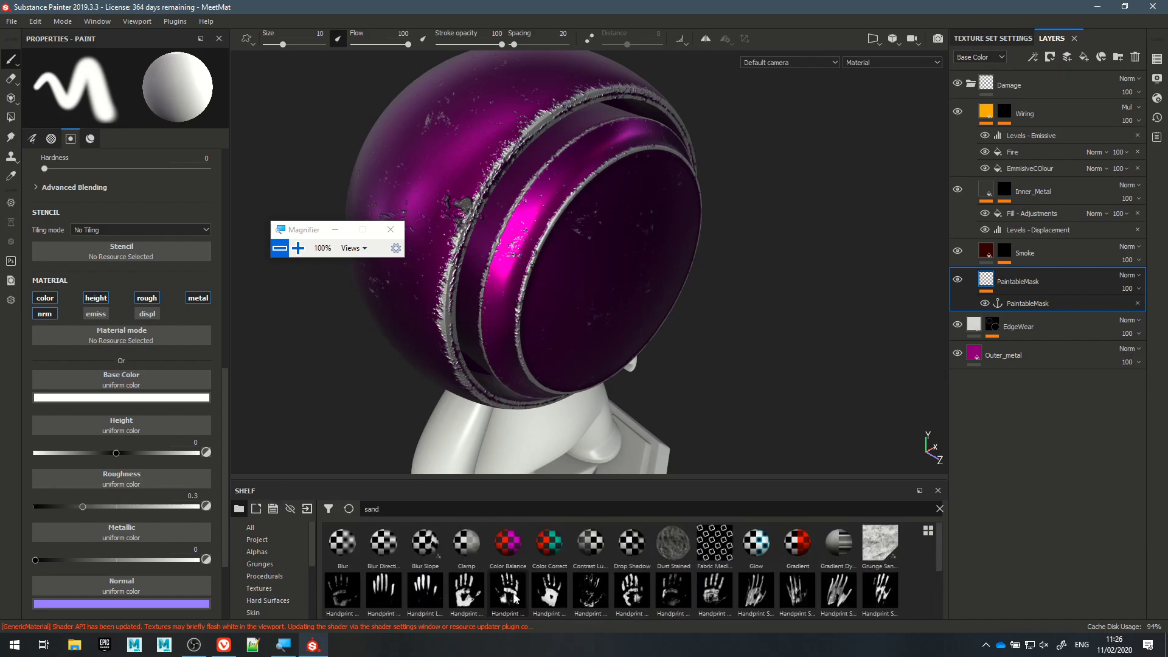
{"action": "scroll", "coordinate": [539, 599], "scroll_direction": "down", "scroll_amount": 3}
{"action": "scroll", "coordinate": [354, 561], "scroll_direction": "up", "scroll_amount": 3}
{"action": "scroll", "coordinate": [368, 586], "scroll_direction": "down", "scroll_amount": 3}
{"action": "left_click", "coordinate": [342, 591]}
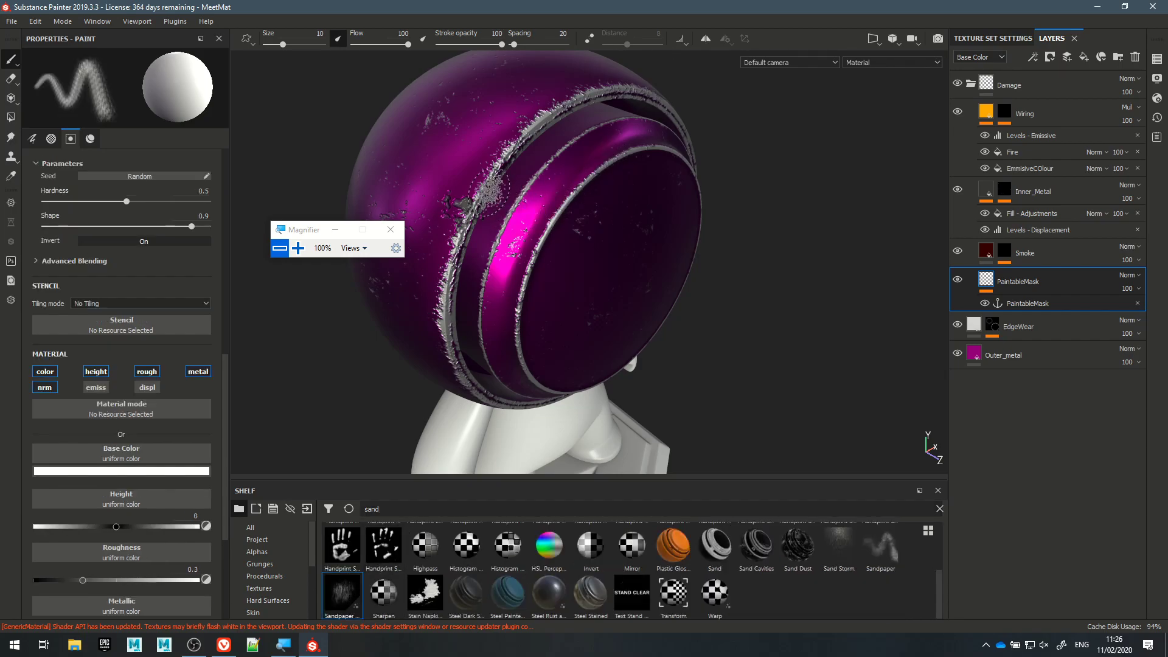
{"action": "mouse_move", "coordinate": [502, 213]}
{"action": "right_mouse_down", "text": "ctrl"}
{"action": "mouse_move", "coordinate": [560, 213]}
{"action": "mouse_move", "coordinate": [529, 213]}
{"action": "right_mouse_up", "text": "ctrl"}
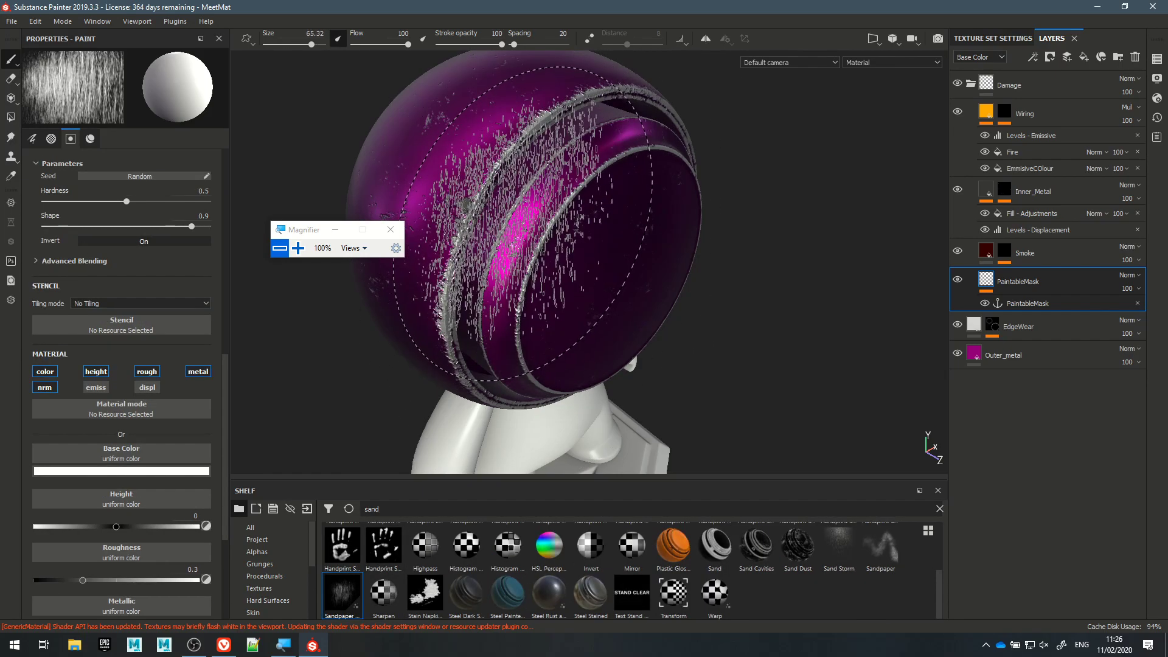
- Try painting white sandpaper strokes over the sphere on the PaintableMask layer, and undo them
{"action": "left_click", "coordinate": [476, 199]}
{"action": "mouse_move", "coordinate": [615, 295]}
{"action": "left_mouse_down"}
{"action": "mouse_move", "coordinate": [417, 339]}
{"action": "mouse_move", "coordinate": [420, 349]}
{"action": "mouse_move", "coordinate": [487, 328]}
{"action": "mouse_move", "coordinate": [554, 338]}
{"action": "mouse_move", "coordinate": [673, 243]}
{"action": "left_mouse_up"}
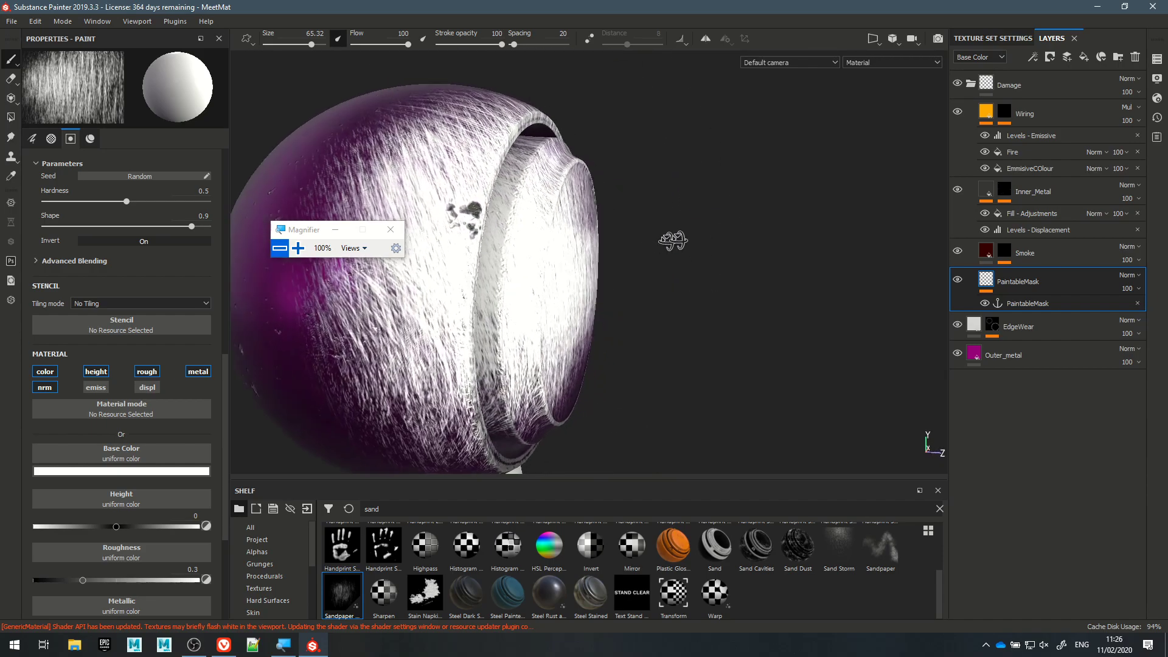
{"action": "key", "text": "ctrl+z"}
{"action": "key", "text": "ctrl+z"}
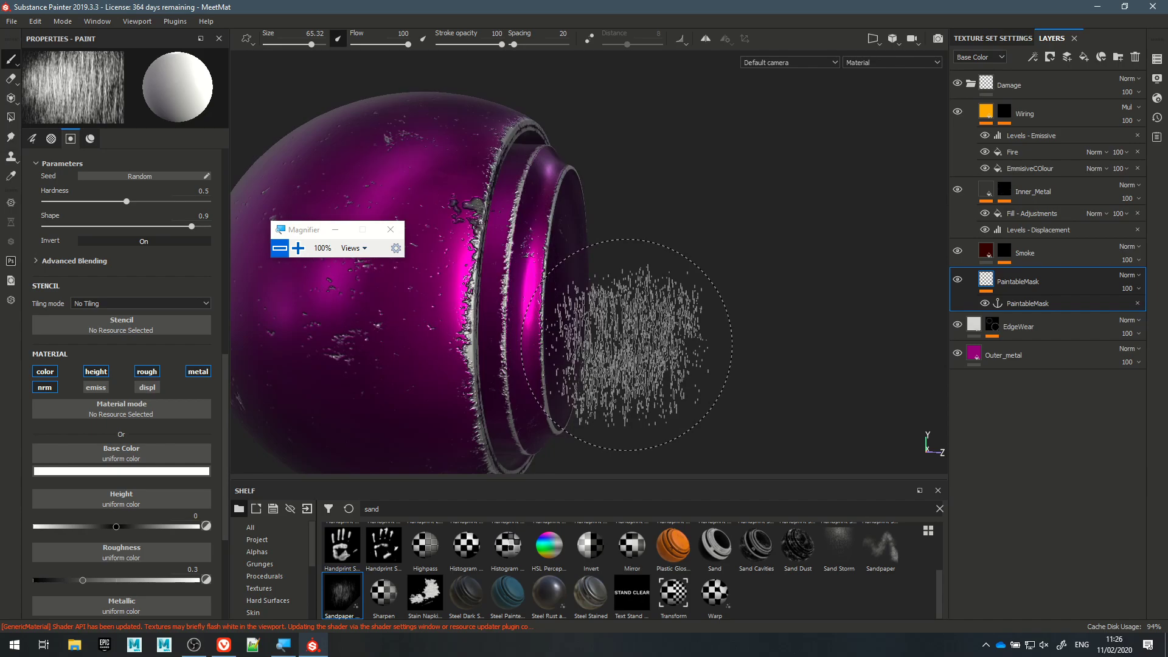
- Examine the channels in the texture set settings and the list of additional channels that can be added
{"action": "mouse_move", "coordinate": [665, 312]}
{"action": "left_mouse_down", "text": "alt"}
{"action": "mouse_move", "coordinate": [567, 279]}
{"action": "mouse_move", "coordinate": [500, 477]}
{"action": "left_mouse_up", "text": "alt"}
{"action": "mouse_move", "coordinate": [783, 334]}
{"action": "left_mouse_down", "text": "alt"}
{"action": "mouse_move", "coordinate": [730, 255]}
{"action": "mouse_move", "coordinate": [703, 240]}
{"action": "left_mouse_up", "text": "alt"}
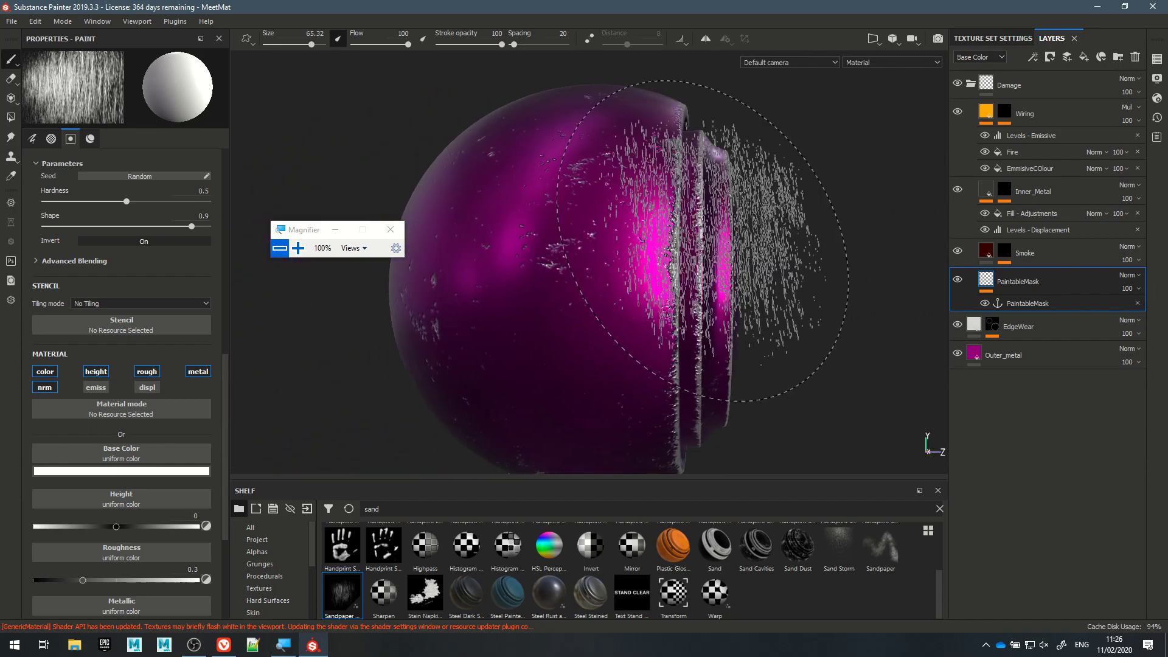
{"action": "left_click", "coordinate": [336, 237]}
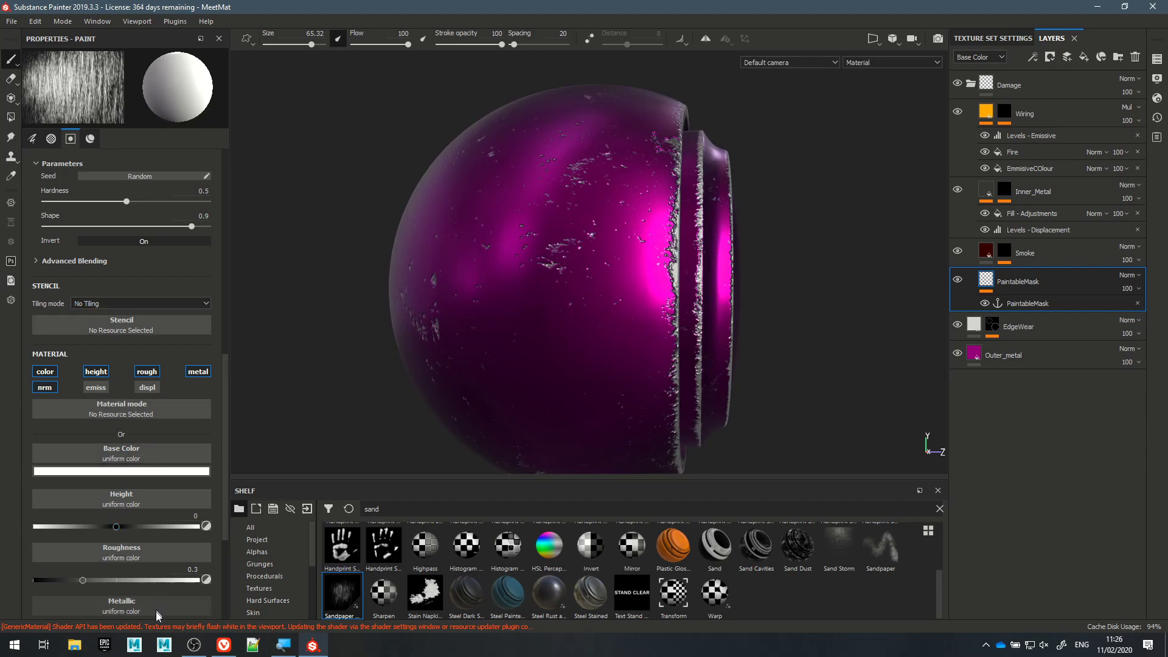
{"action": "left_click", "coordinate": [250, 647]}
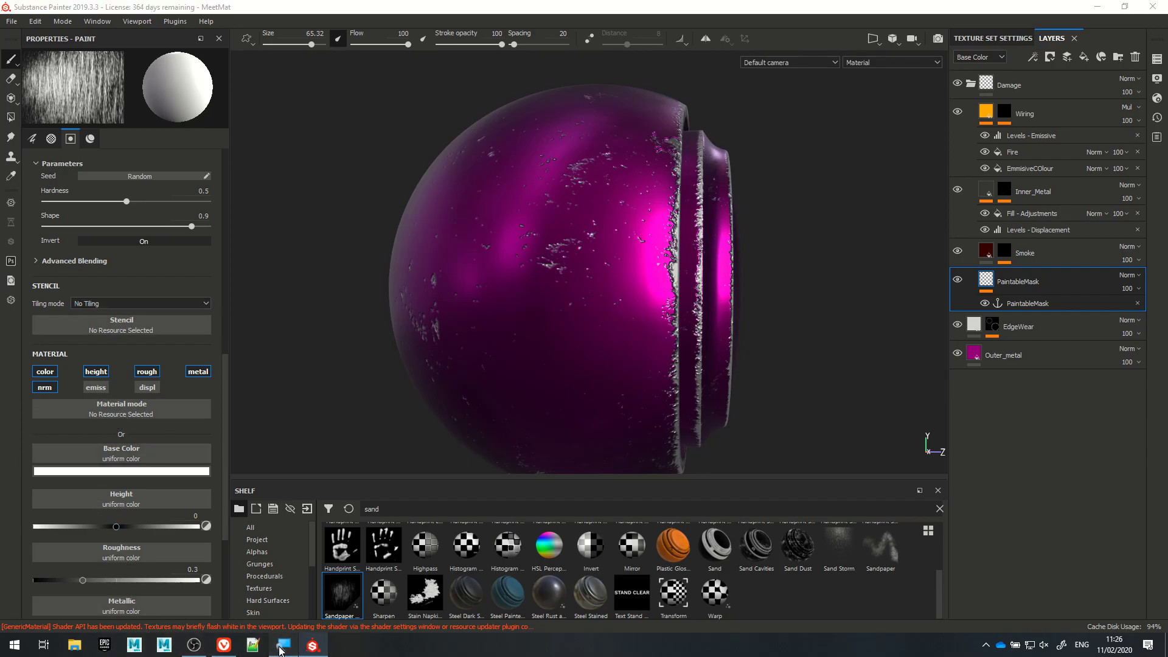
{"action": "left_click", "coordinate": [303, 250]}
{"action": "left_click", "coordinate": [303, 249]}
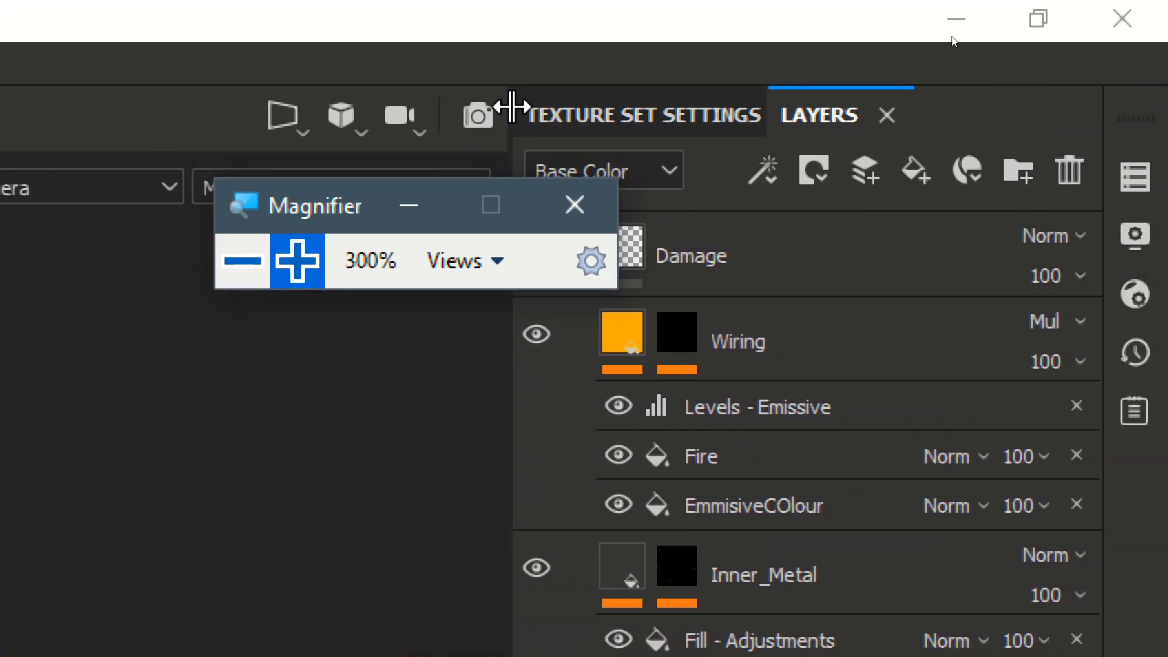
{"action": "left_click", "coordinate": [597, 119]}
{"action": "left_click_drag", "start_coordinate": [320, 219], "coordinate": [164, 221]}
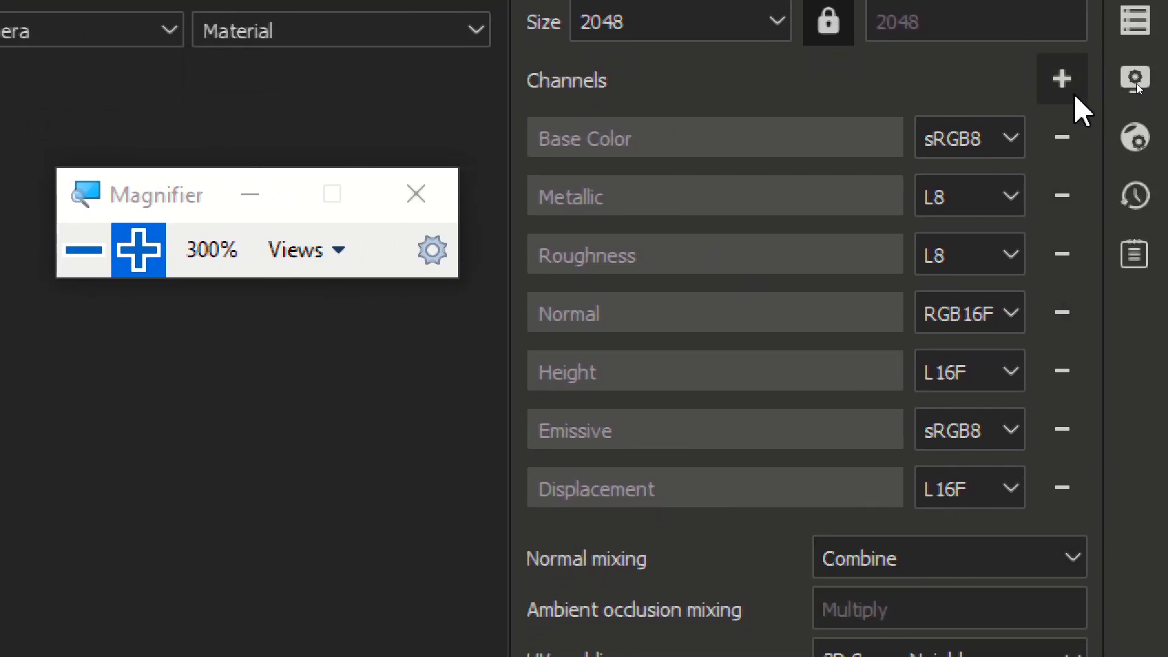
{"action": "left_click", "coordinate": [1074, 95]}
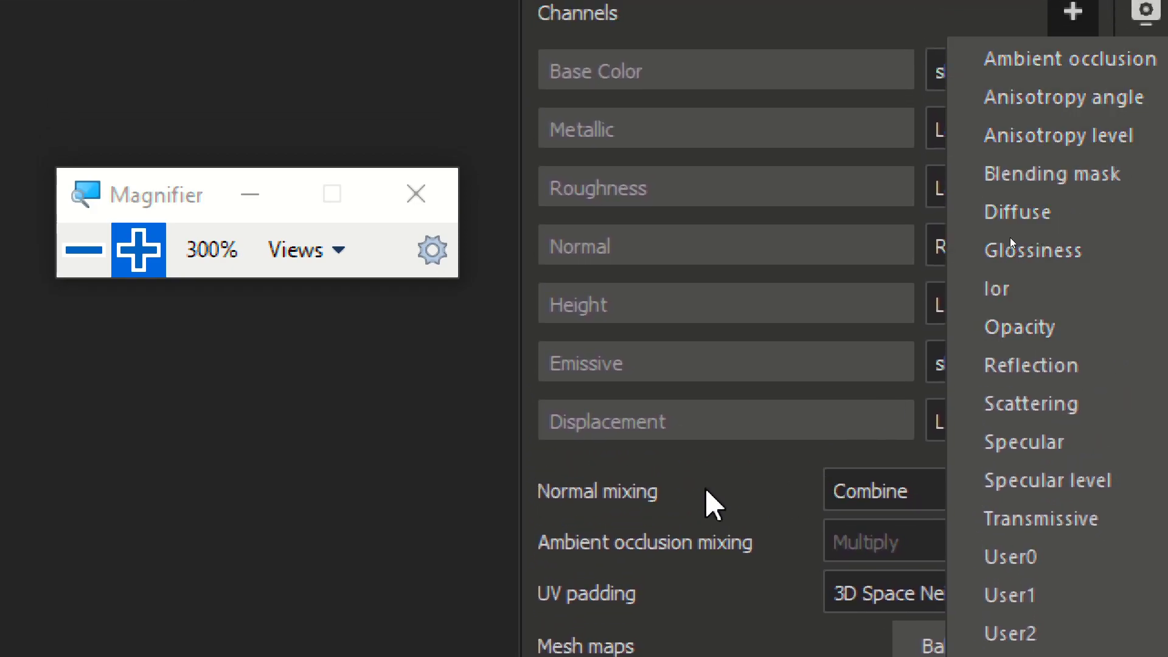
{"action": "key", "text": "Escape"}
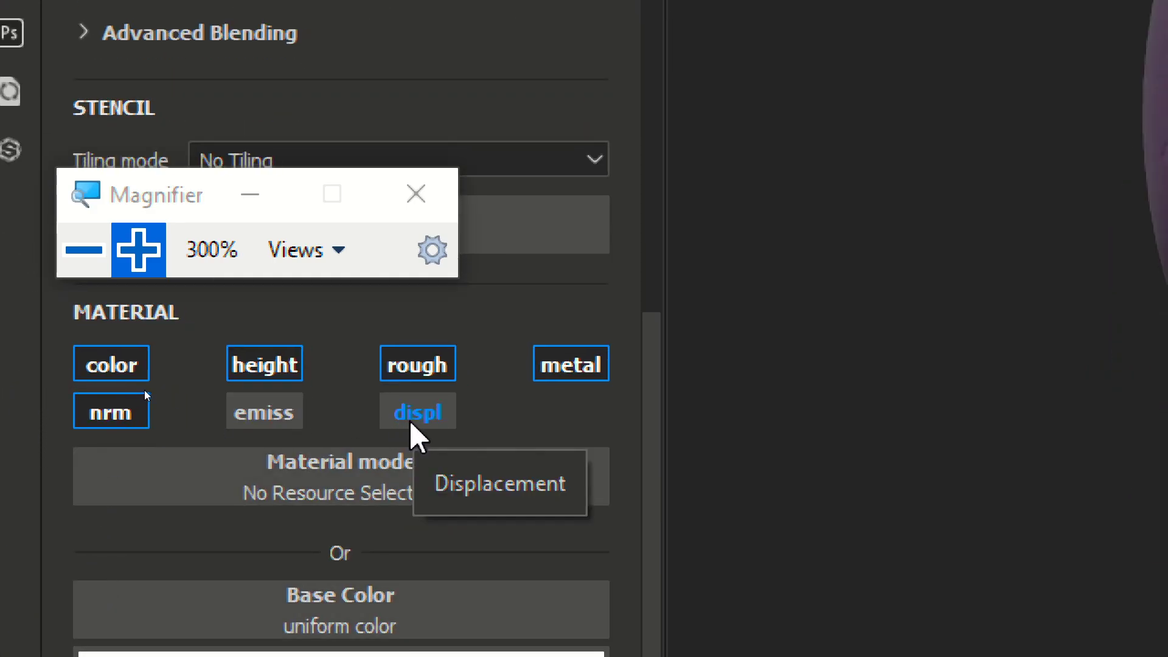
- Limit the brush material to the displacement channel, set its value to 0.2454, and return to the layer stack
{"action": "left_click", "coordinate": [412, 424]}
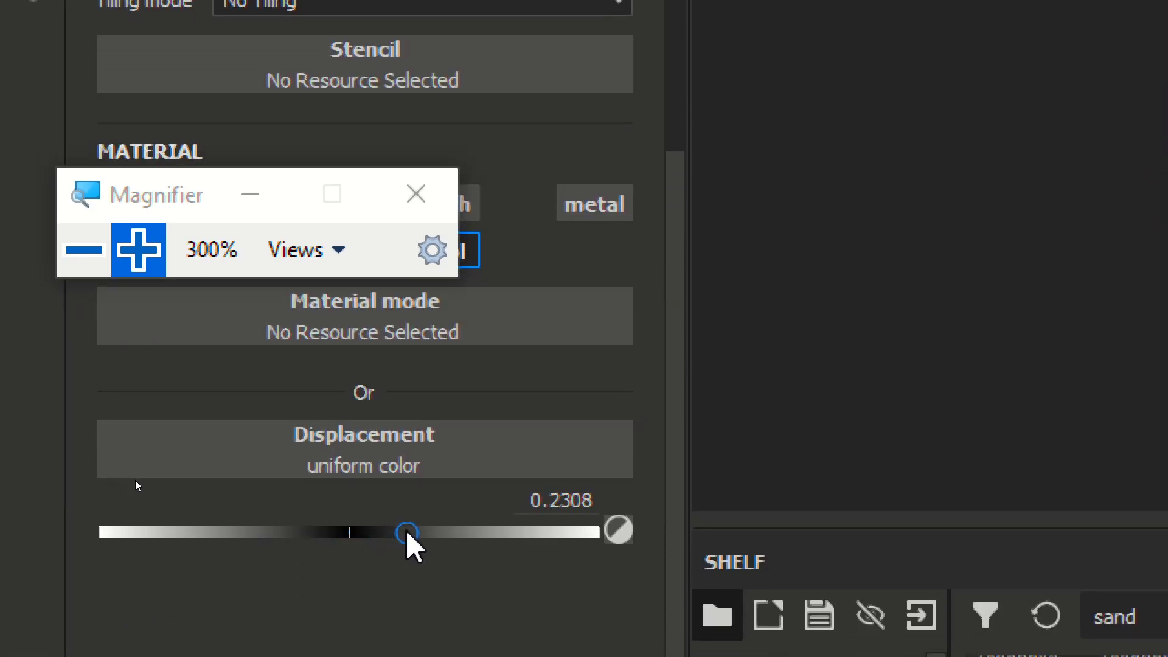
{"action": "left_click", "coordinate": [82, 251]}
{"action": "left_click", "coordinate": [43, 257]}
{"action": "mouse_move", "coordinate": [300, 404]}
{"action": "left_mouse_down", "text": "alt"}
{"action": "mouse_move", "coordinate": [691, 326]}
{"action": "mouse_move", "coordinate": [813, 261]}
{"action": "mouse_move", "coordinate": [773, 208]}
{"action": "mouse_move", "coordinate": [597, 249]}
{"action": "left_mouse_up", "text": "alt"}
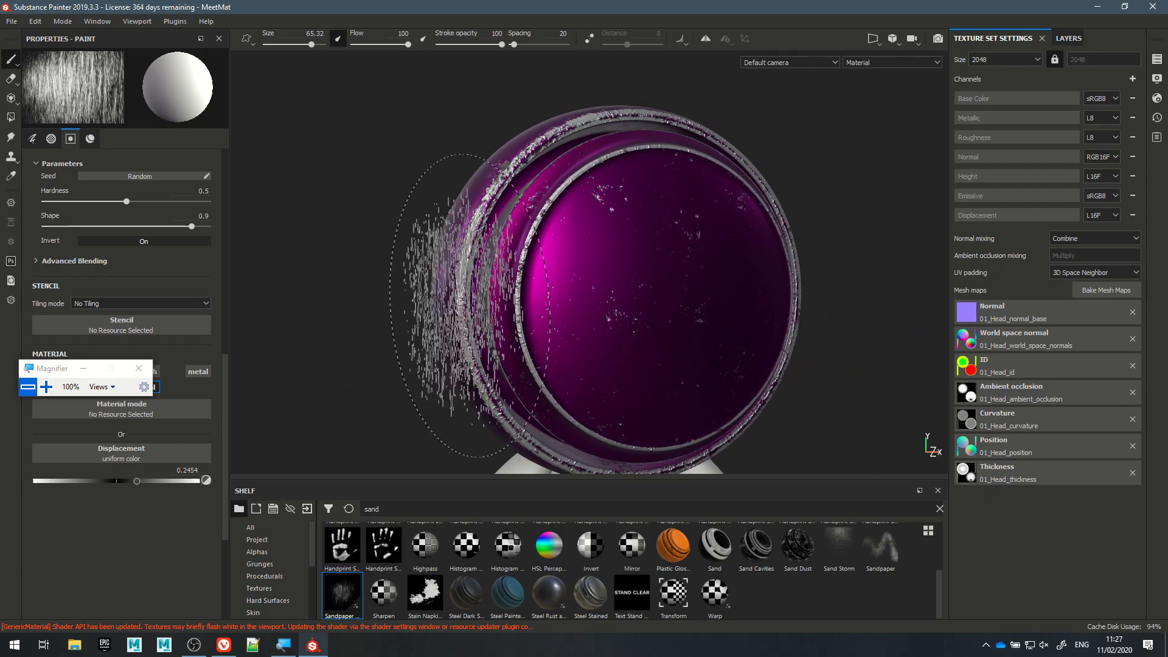
{"action": "left_click", "coordinate": [1068, 38]}
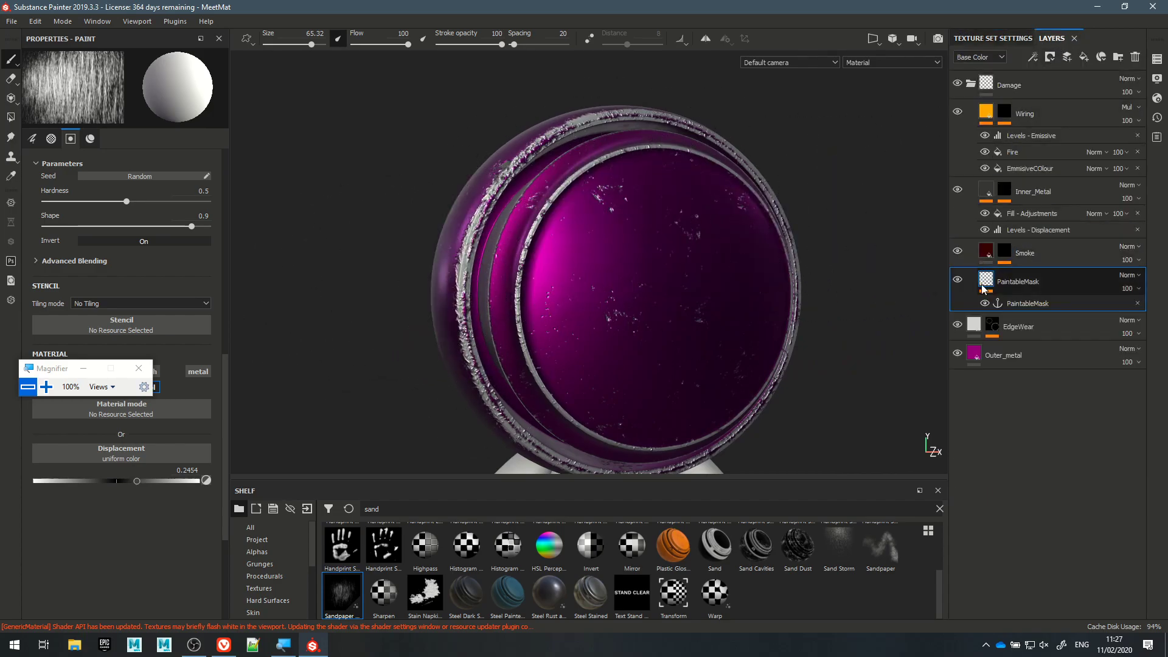
- Paint Sandpaper strokes over the rings and front disc of the sphere on the PaintableMask layer
{"action": "left_click_drag", "start_coordinate": [383, 221], "coordinate": [536, 213], "text": "alt"}
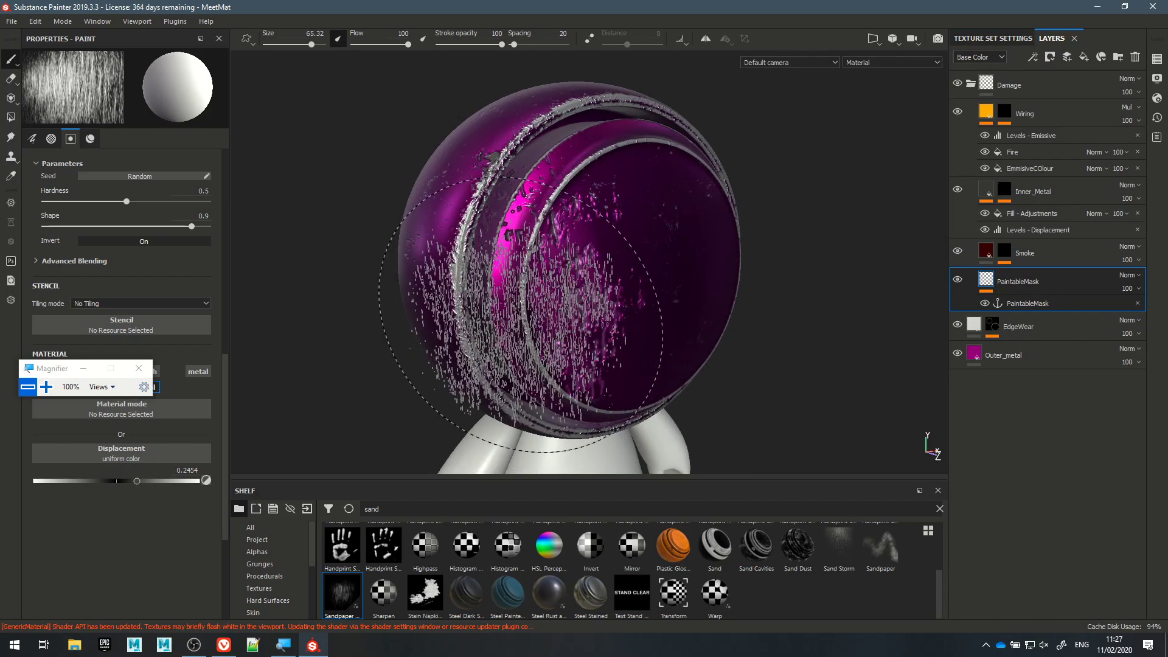
{"action": "left_click_drag", "start_coordinate": [522, 306], "coordinate": [503, 261]}
{"action": "scroll", "coordinate": [550, 328], "scroll_direction": "down", "scroll_amount": 3}
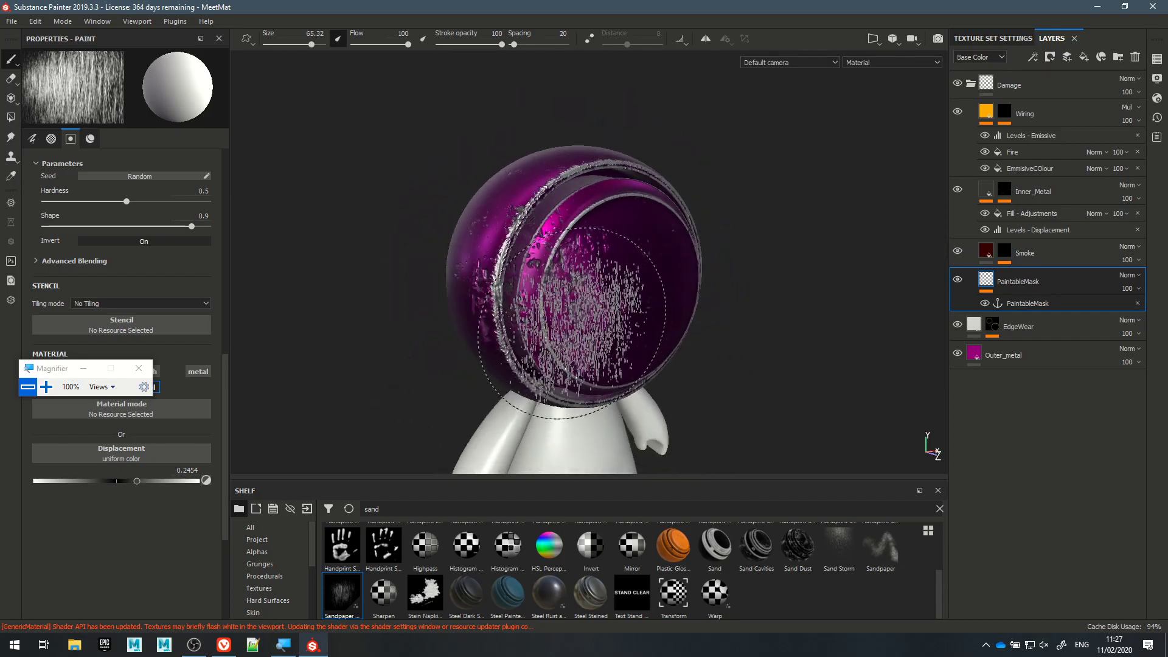
{"action": "scroll", "coordinate": [560, 298], "scroll_direction": "up", "scroll_amount": 6}
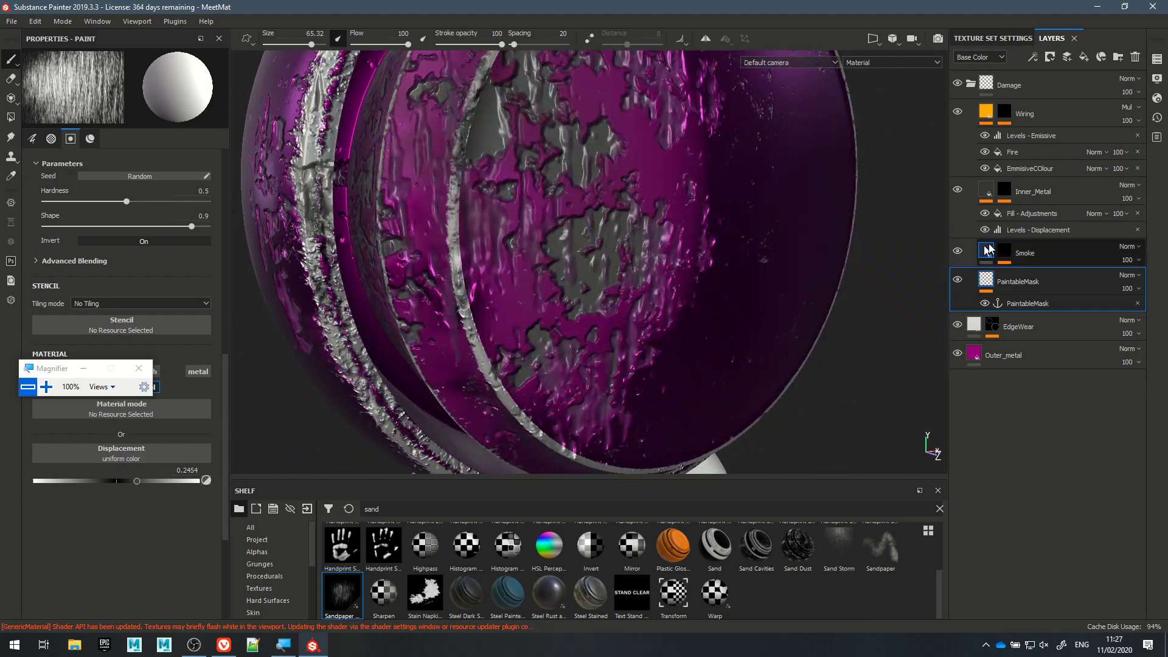
{"action": "mouse_move", "coordinate": [989, 246]}
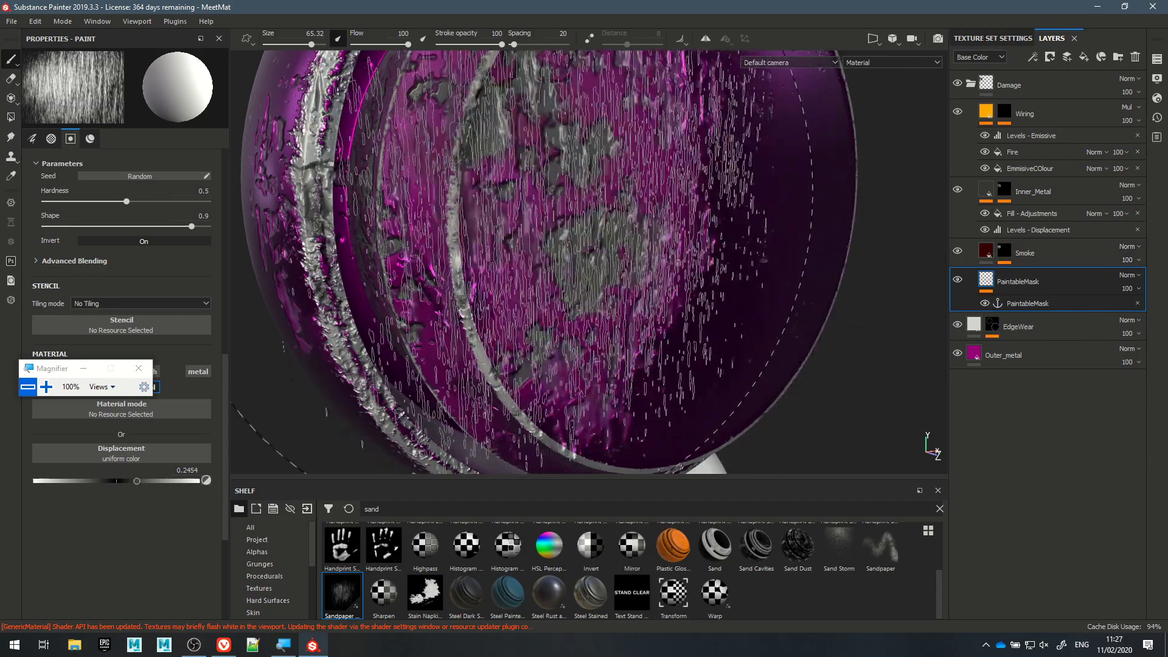
{"action": "right_click_drag", "start_coordinate": [462, 170], "coordinate": [554, 183], "text": "shift"}
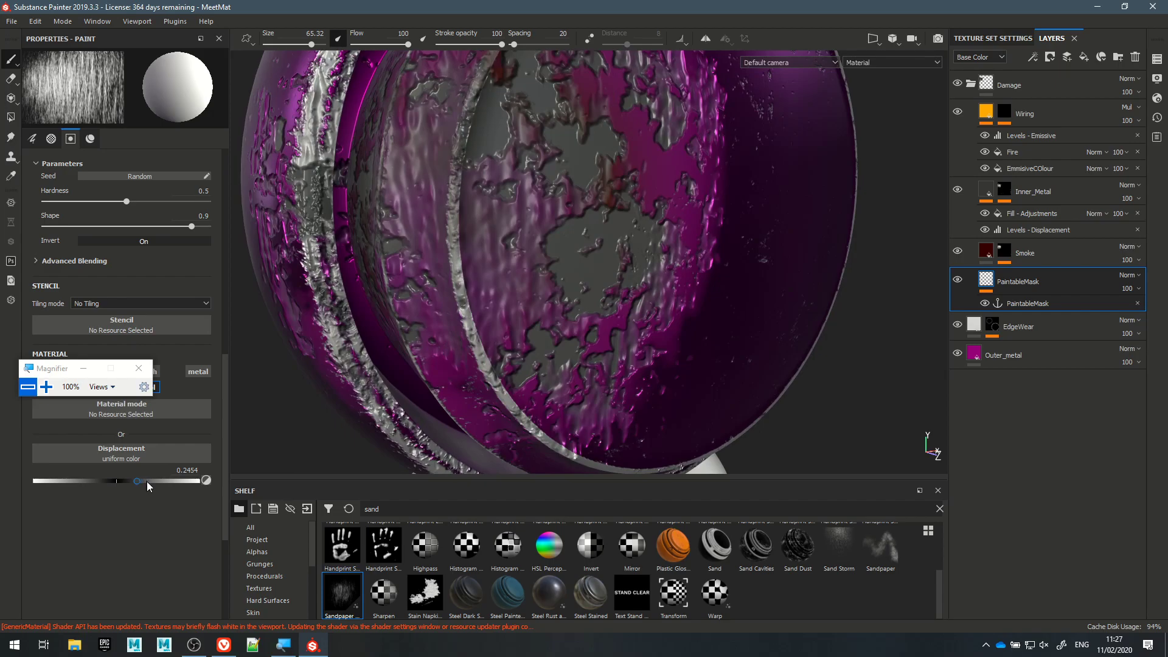
- Paint further Sandpaper strokes over the damaged area with displacement 0.5531, and continue onto the front disc with displacement 0.4872
{"action": "left_click_drag", "start_coordinate": [162, 484], "coordinate": [163, 482]}
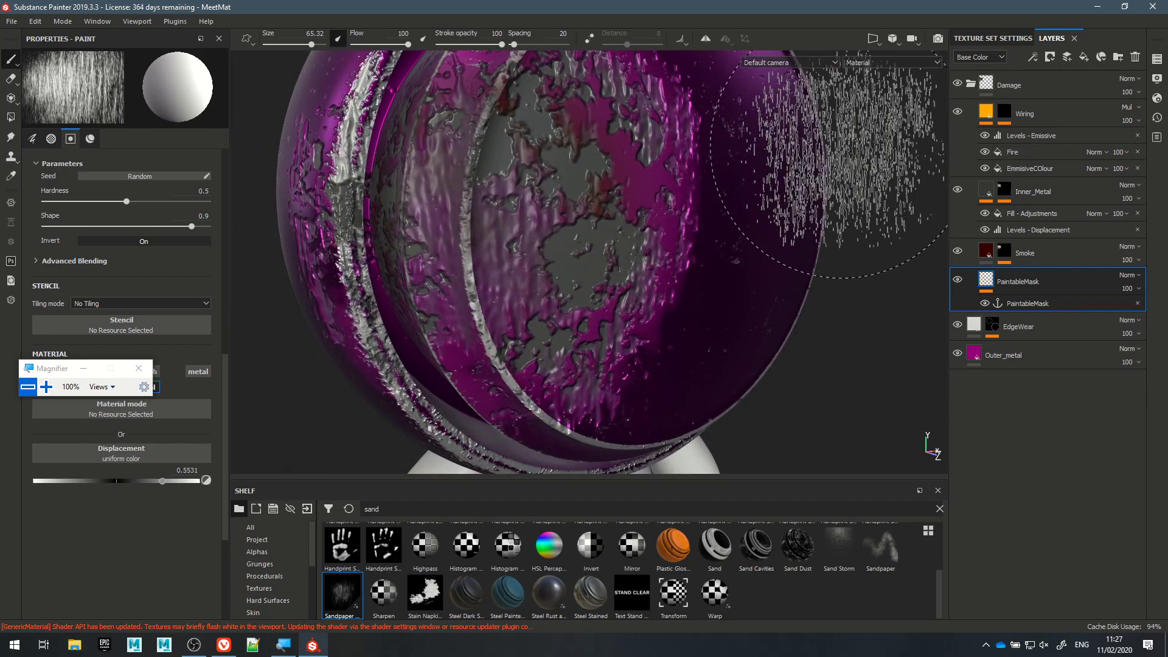
{"action": "left_click_drag", "start_coordinate": [365, 122], "coordinate": [547, 213]}
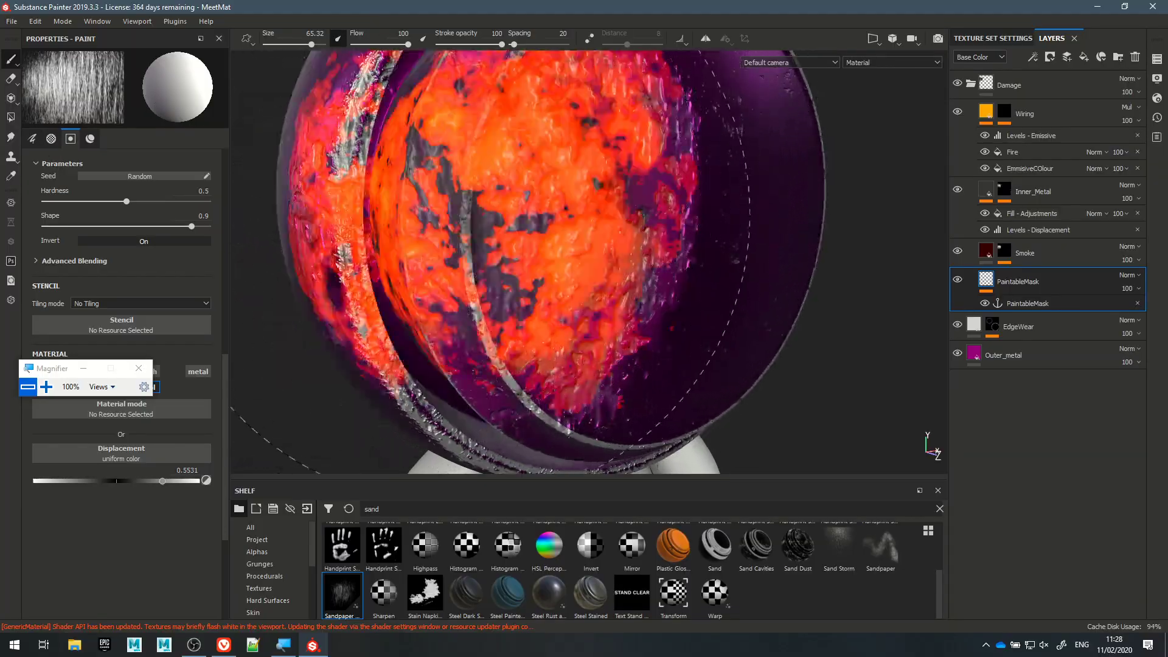
{"action": "left_click_drag", "start_coordinate": [162, 481], "coordinate": [157, 481]}
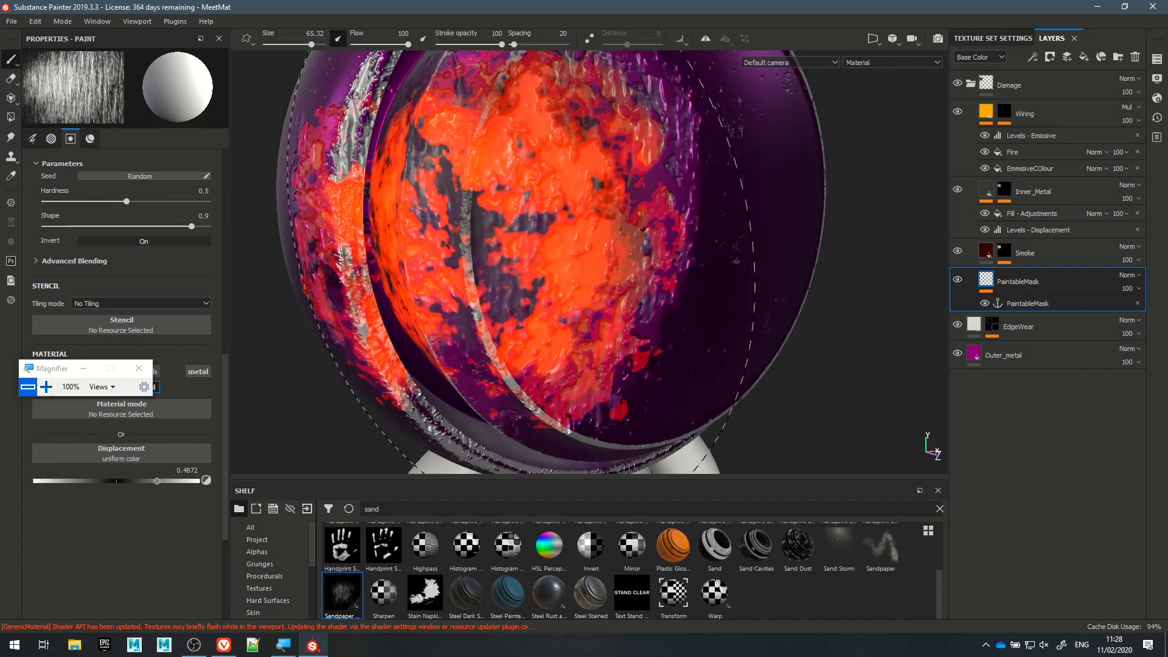
{"action": "scroll", "coordinate": [496, 268], "scroll_direction": "down", "scroll_amount": 4}
{"action": "mouse_move", "coordinate": [497, 268]}
{"action": "left_mouse_down", "text": "alt"}
{"action": "mouse_move", "coordinate": [404, 271]}
{"action": "mouse_move", "coordinate": [603, 320]}
{"action": "left_mouse_up", "text": "alt"}
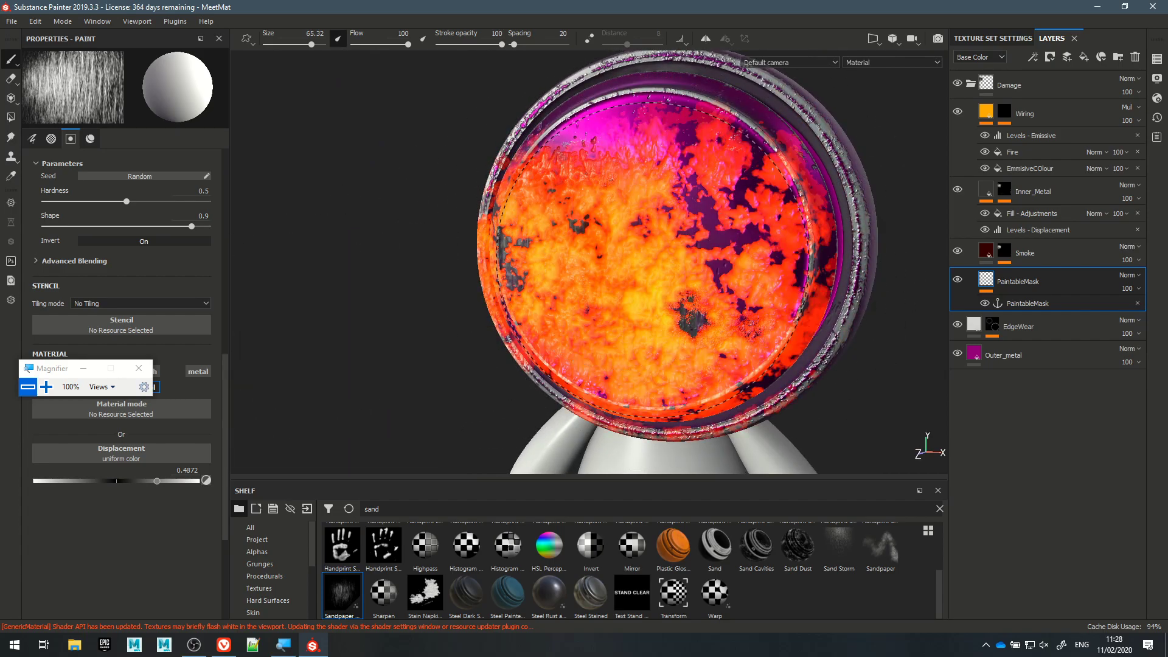
- Choose the first Handprint brush and stamp a handprint on the undamaged half of the sphere's front disc
{"action": "scroll", "coordinate": [709, 553], "scroll_direction": "up", "scroll_amount": 2}
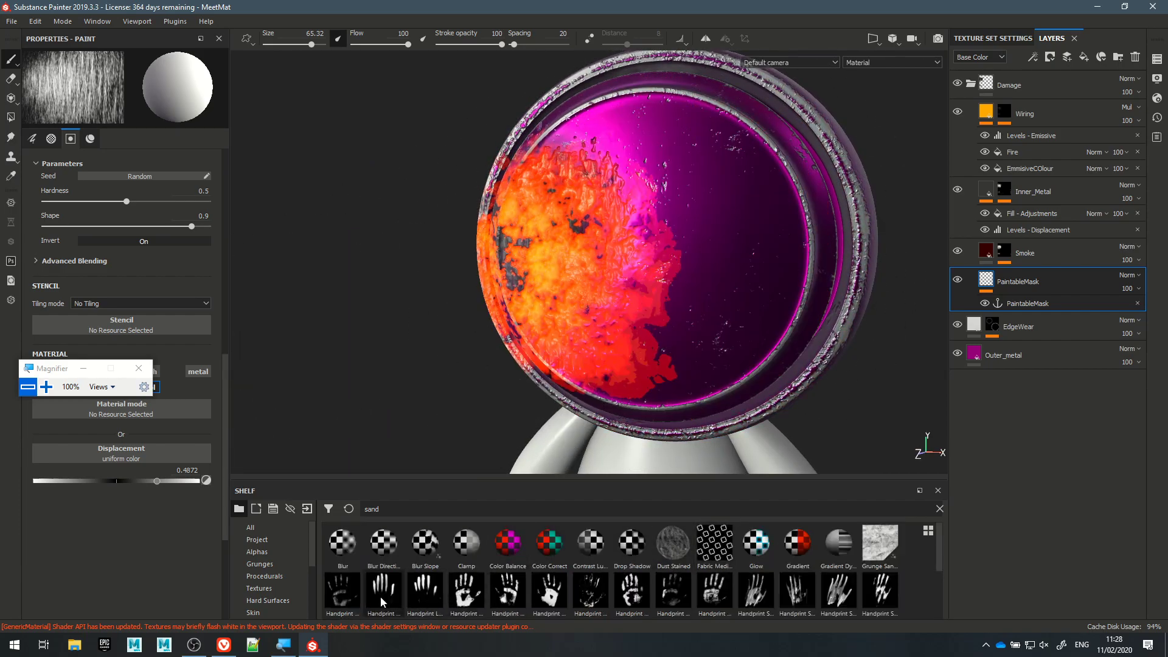
{"action": "left_click", "coordinate": [341, 601]}
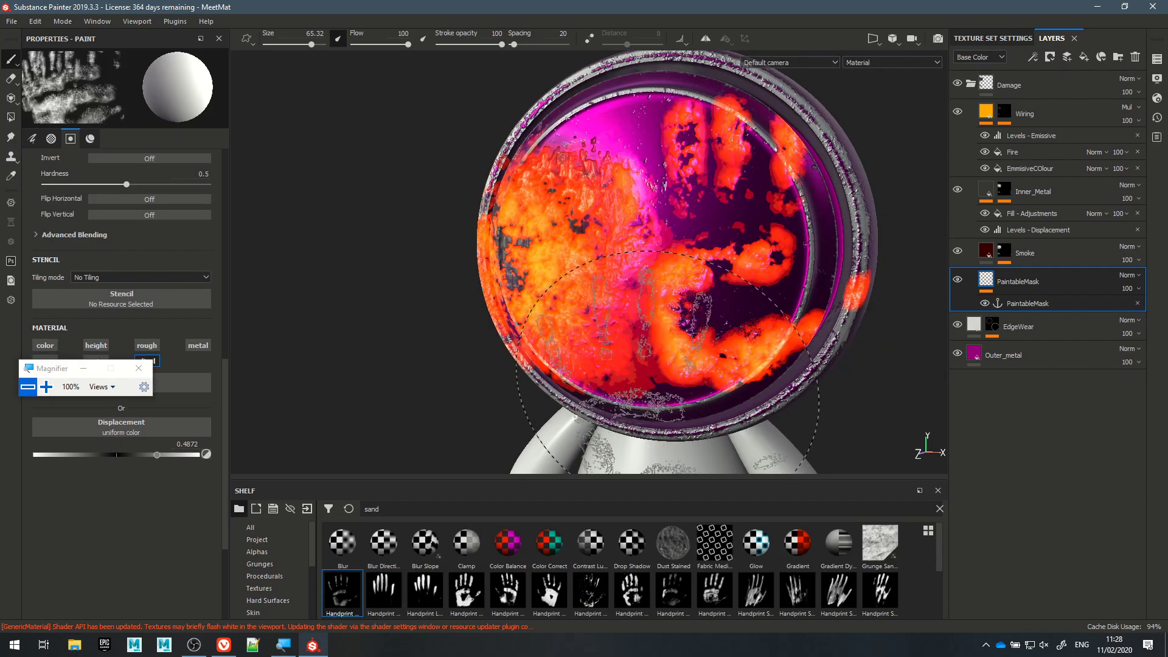
{"action": "left_click_drag", "start_coordinate": [662, 323], "coordinate": [535, 354], "text": "alt"}
{"action": "left_click_drag", "start_coordinate": [815, 313], "coordinate": [756, 314], "text": "alt"}
{"action": "scroll", "coordinate": [730, 313], "scroll_direction": "down", "scroll_amount": 1}
{"action": "scroll", "coordinate": [663, 261], "scroll_direction": "up", "scroll_amount": 4}
{"action": "left_click_drag", "start_coordinate": [603, 267], "coordinate": [888, 338], "text": "alt"}
{"action": "scroll", "coordinate": [627, 316], "scroll_direction": "down", "scroll_amount": 4}
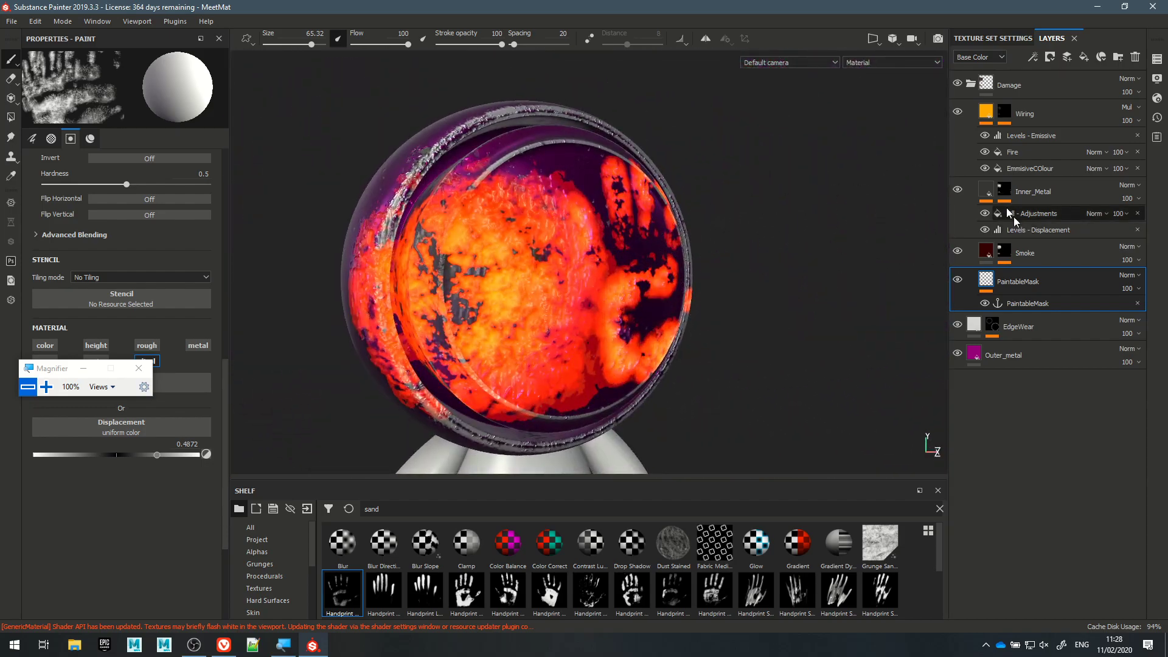
- Compare the damage with the Wiring, Inner_Metal and Smoke layers each hidden and shown again
{"action": "left_click", "coordinate": [959, 114]}
{"action": "left_click", "coordinate": [959, 115]}
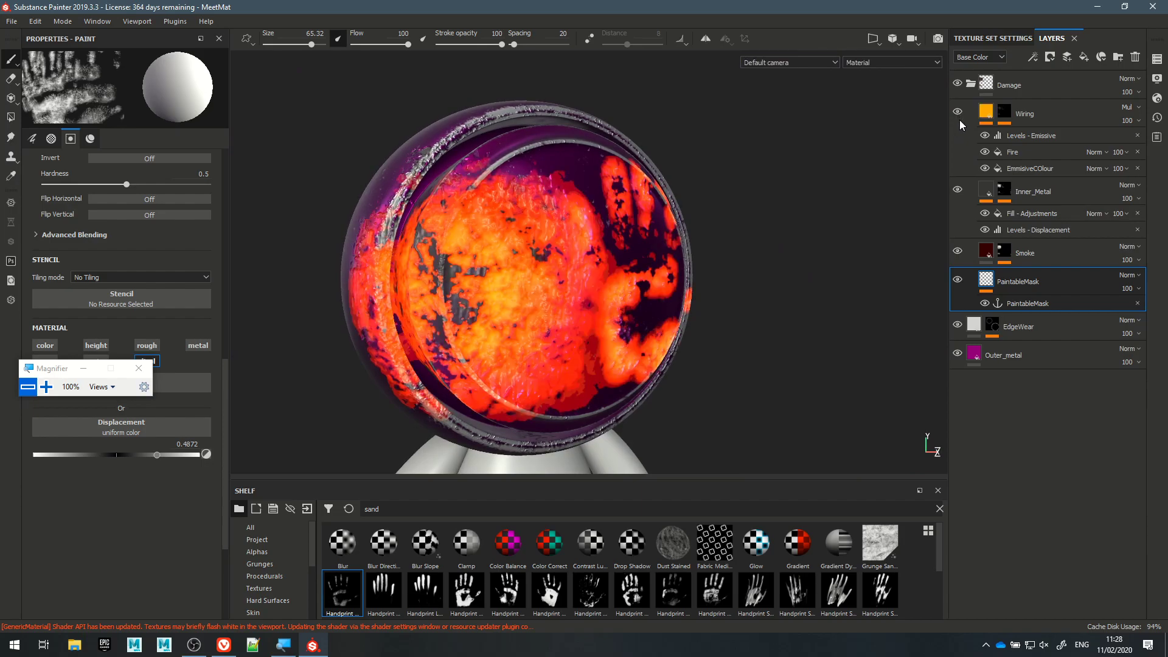
{"action": "left_click", "coordinate": [958, 191]}
{"action": "left_click", "coordinate": [958, 191]}
{"action": "left_click", "coordinate": [959, 251]}
{"action": "left_click", "coordinate": [958, 252]}
{"action": "left_click", "coordinate": [957, 250]}
{"action": "left_click", "coordinate": [958, 251]}
{"action": "left_click", "coordinate": [958, 250]}
{"action": "left_click", "coordinate": [959, 249]}
{"action": "left_click", "coordinate": [959, 251]}
{"action": "left_click", "coordinate": [959, 251]}
{"action": "left_click", "coordinate": [959, 252]}
{"action": "left_click", "coordinate": [958, 252]}
- Set the Smoke fill layer's base color to black, and its metallic and roughness values to 1
{"action": "scroll", "coordinate": [482, 237], "scroll_direction": "up", "scroll_amount": 5}
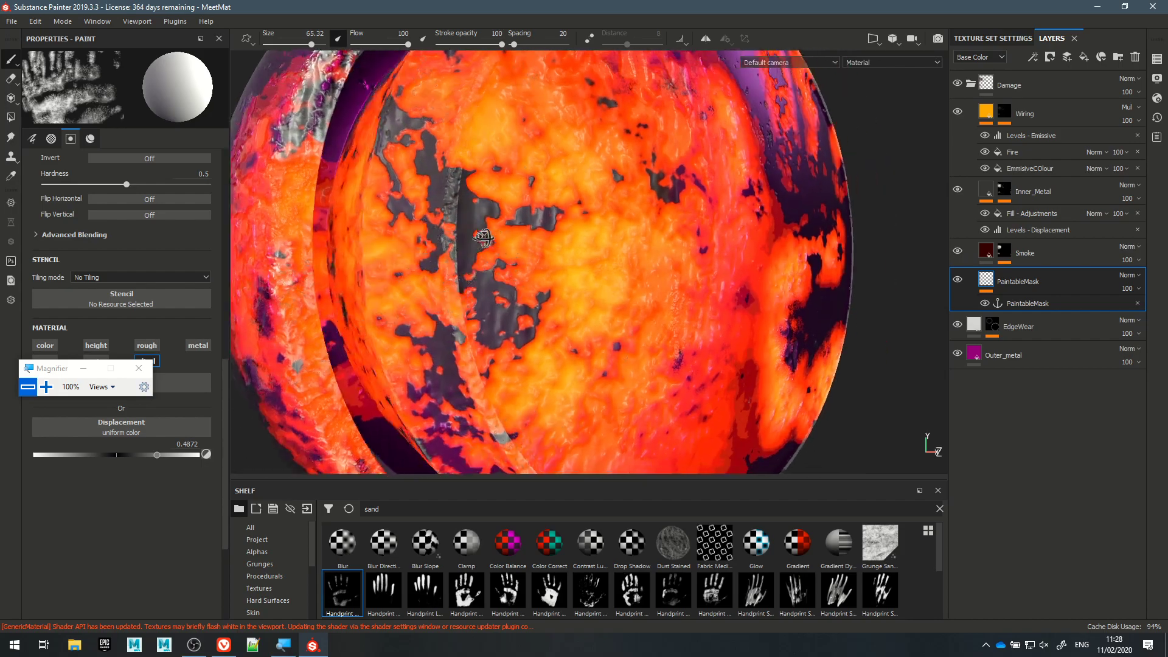
{"action": "left_click_drag", "start_coordinate": [483, 237], "coordinate": [505, 268], "text": "alt"}
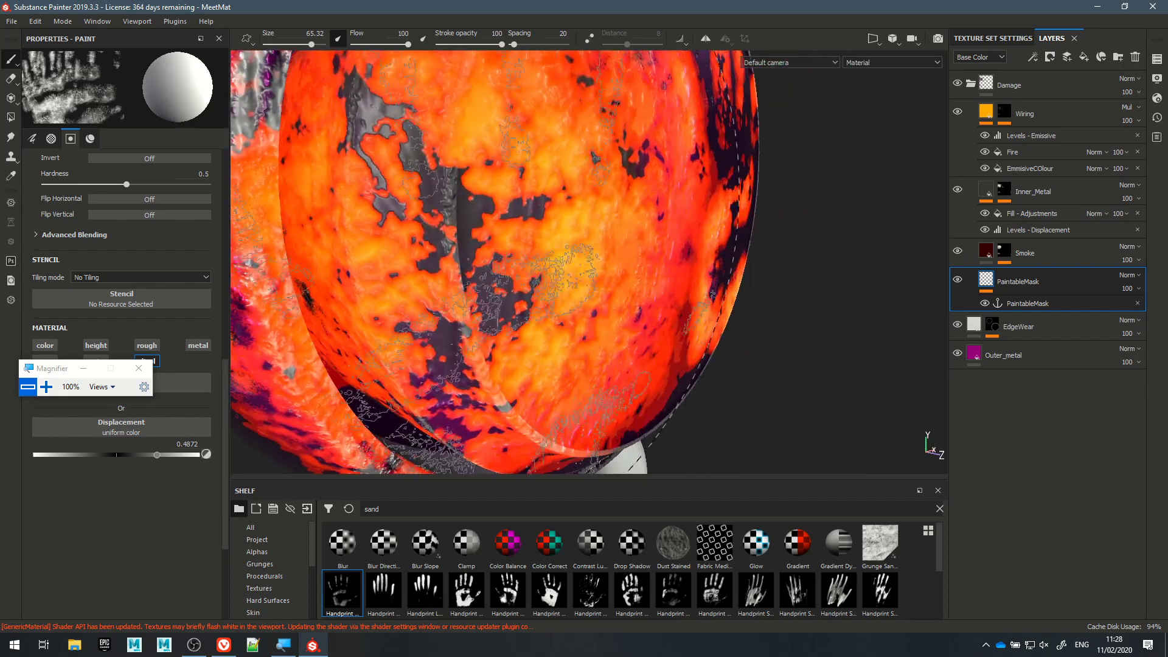
{"action": "left_click", "coordinate": [987, 252]}
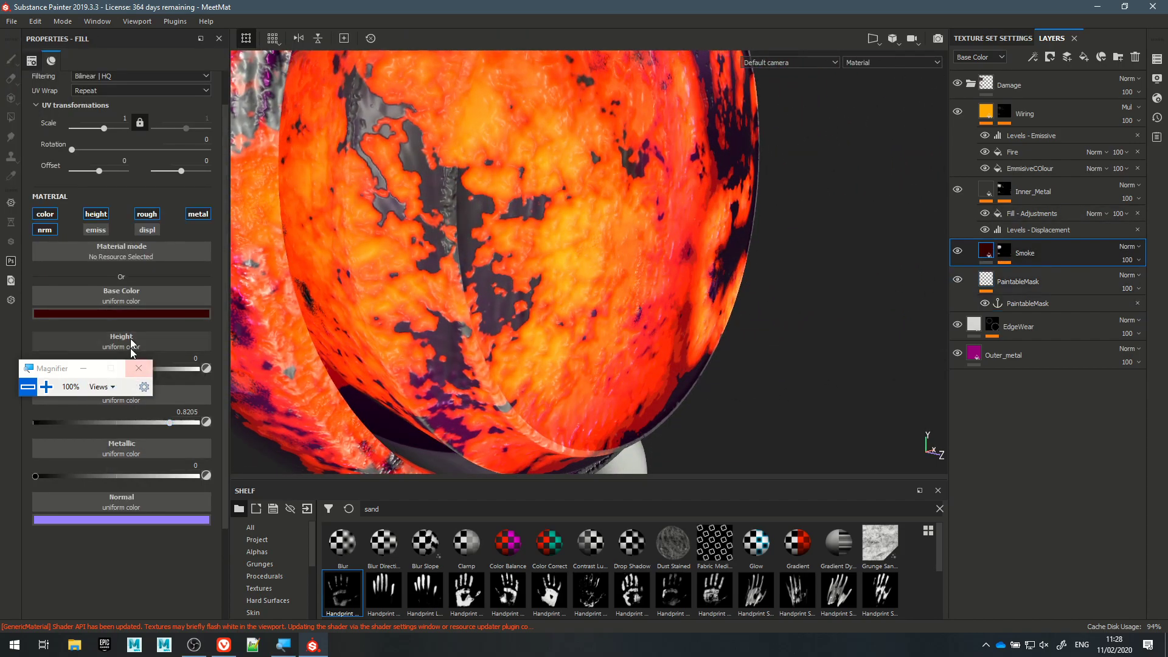
{"action": "left_click", "coordinate": [130, 316]}
{"action": "left_click_drag", "start_coordinate": [200, 395], "coordinate": [108, 487]}
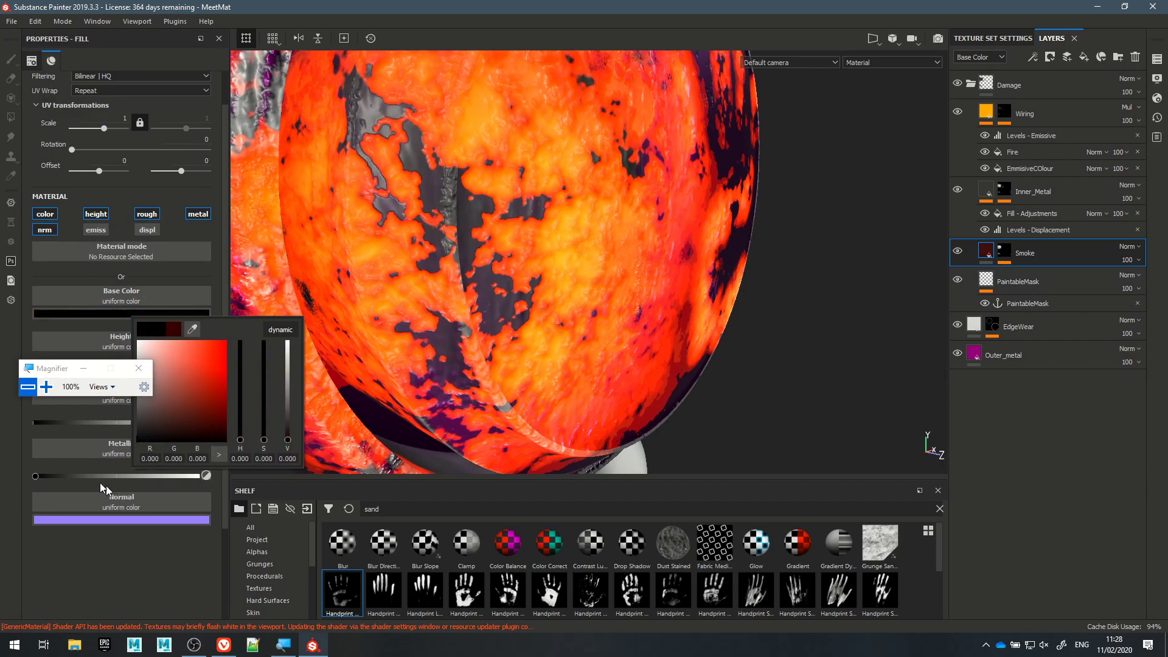
{"action": "left_click", "coordinate": [75, 480]}
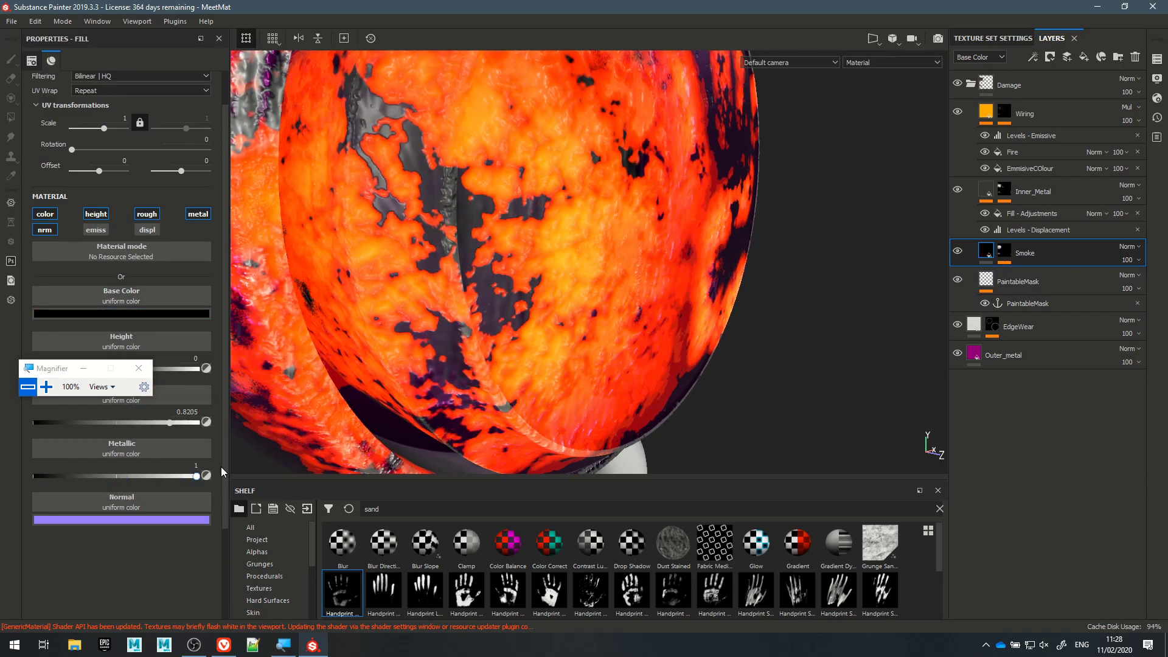
{"action": "left_click_drag", "start_coordinate": [150, 424], "coordinate": [226, 406]}
{"action": "left_click_drag", "start_coordinate": [937, 271], "coordinate": [424, 325], "text": "alt"}
- Change the Smoke layer's base color to off-white
{"action": "left_click", "coordinate": [161, 314]}
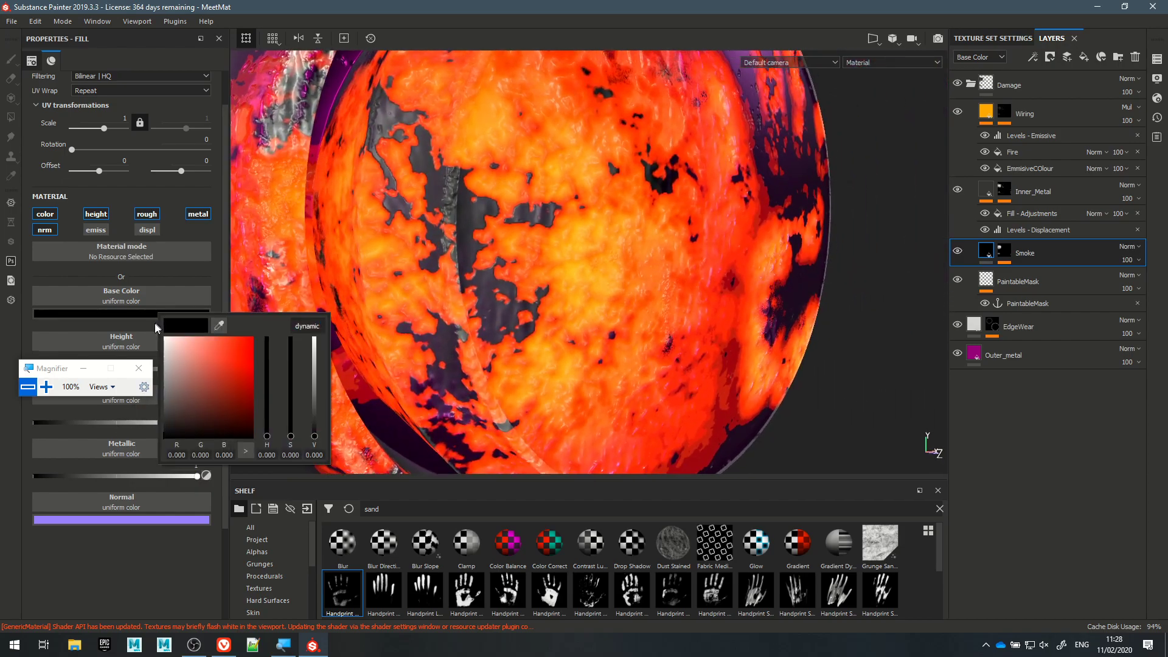
{"action": "left_click_drag", "start_coordinate": [205, 381], "coordinate": [140, 327]}
{"action": "mouse_move", "coordinate": [585, 300]}
{"action": "left_mouse_down", "text": "alt"}
{"action": "mouse_move", "coordinate": [594, 239]}
{"action": "mouse_move", "coordinate": [470, 331]}
{"action": "left_mouse_up", "text": "alt"}
{"action": "scroll", "coordinate": [641, 250], "scroll_direction": "down", "scroll_amount": 6}
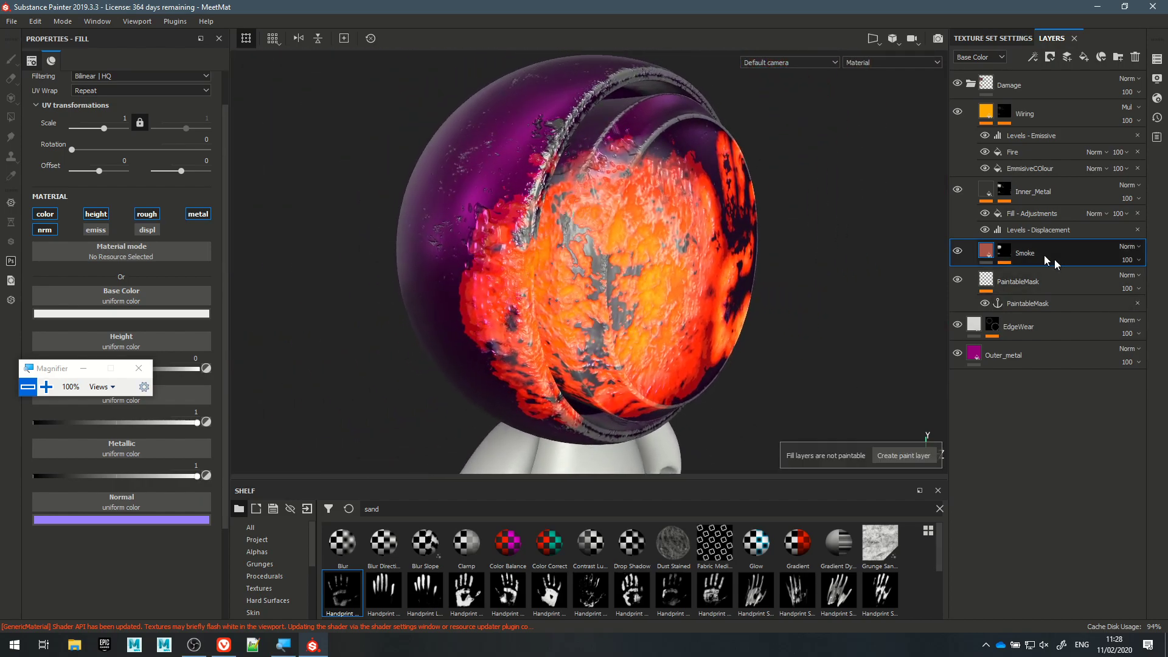
- Select the PaintableMask layer and give the brush the Shape alpha with size 35.52 and hardness 0.675
{"action": "left_click", "coordinate": [1022, 281]}
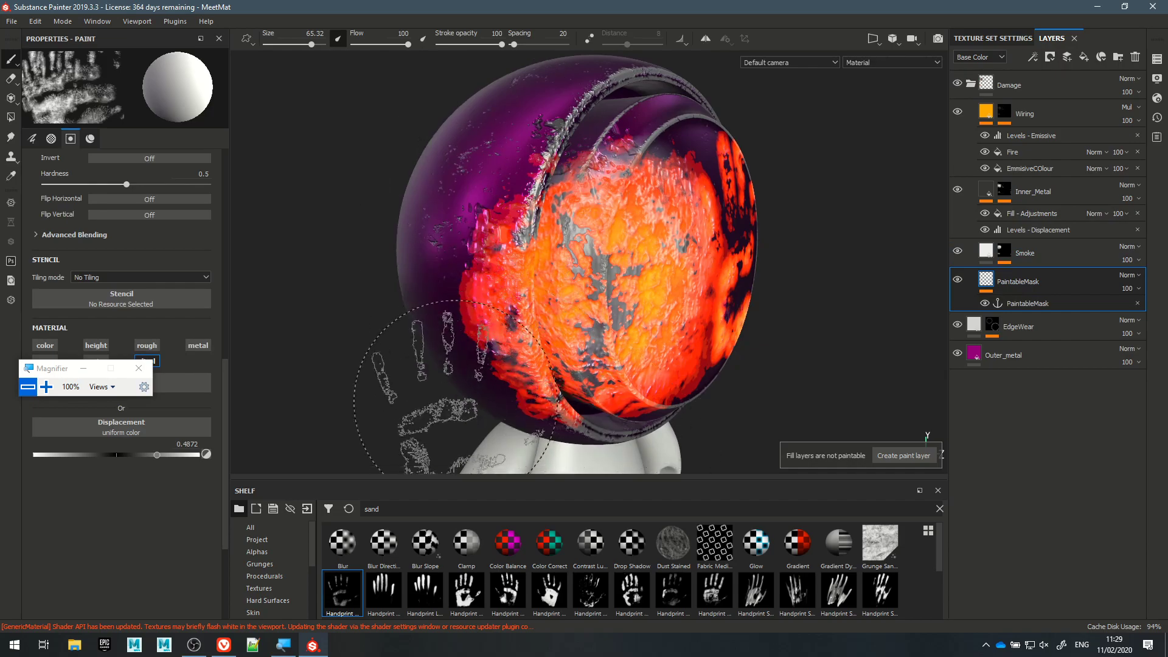
{"action": "left_click", "coordinate": [280, 552]}
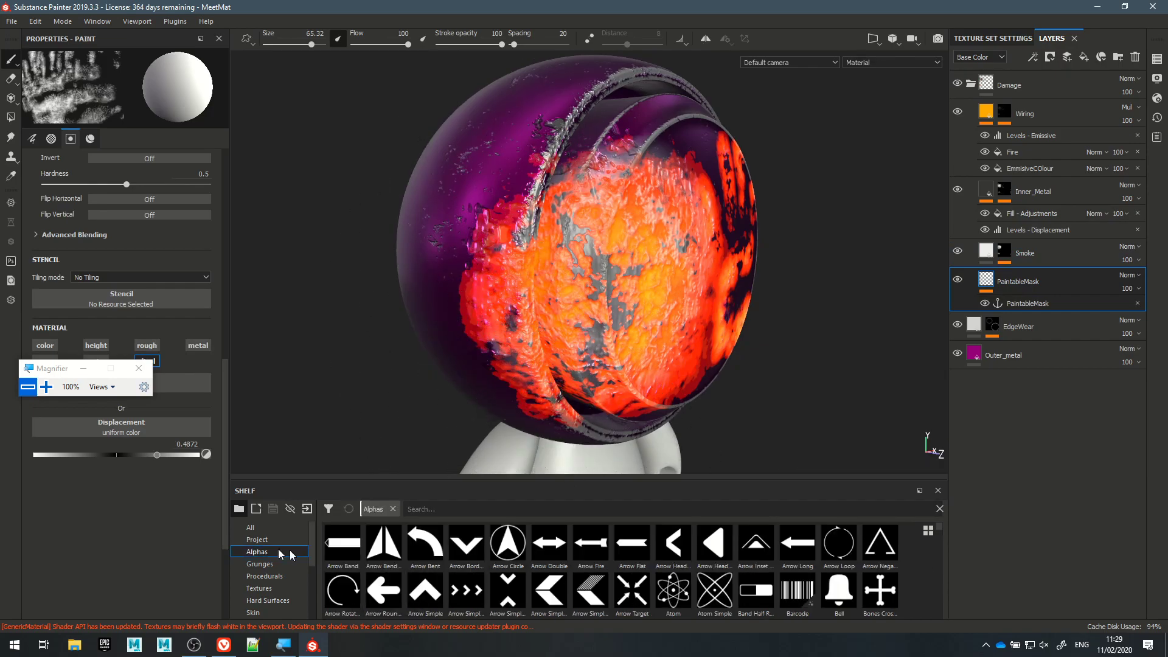
{"action": "scroll", "coordinate": [450, 573], "scroll_direction": "down", "scroll_amount": 3}
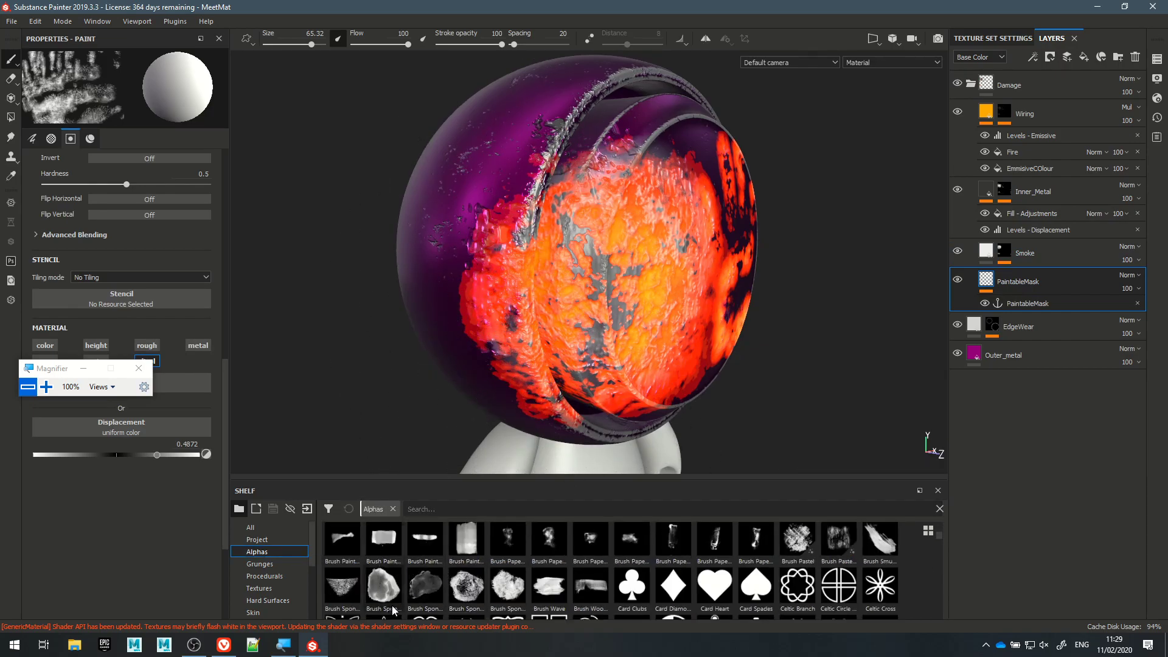
{"action": "scroll", "coordinate": [794, 580], "scroll_direction": "down", "scroll_amount": 3}
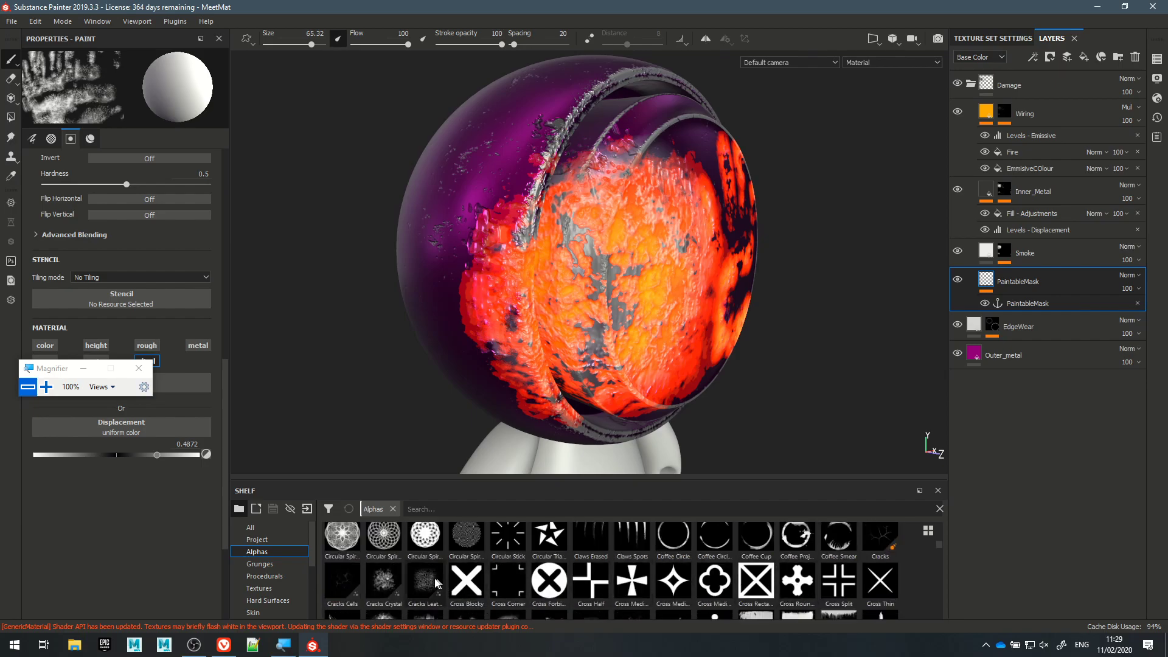
{"action": "scroll", "coordinate": [438, 583], "scroll_direction": "down", "scroll_amount": 5}
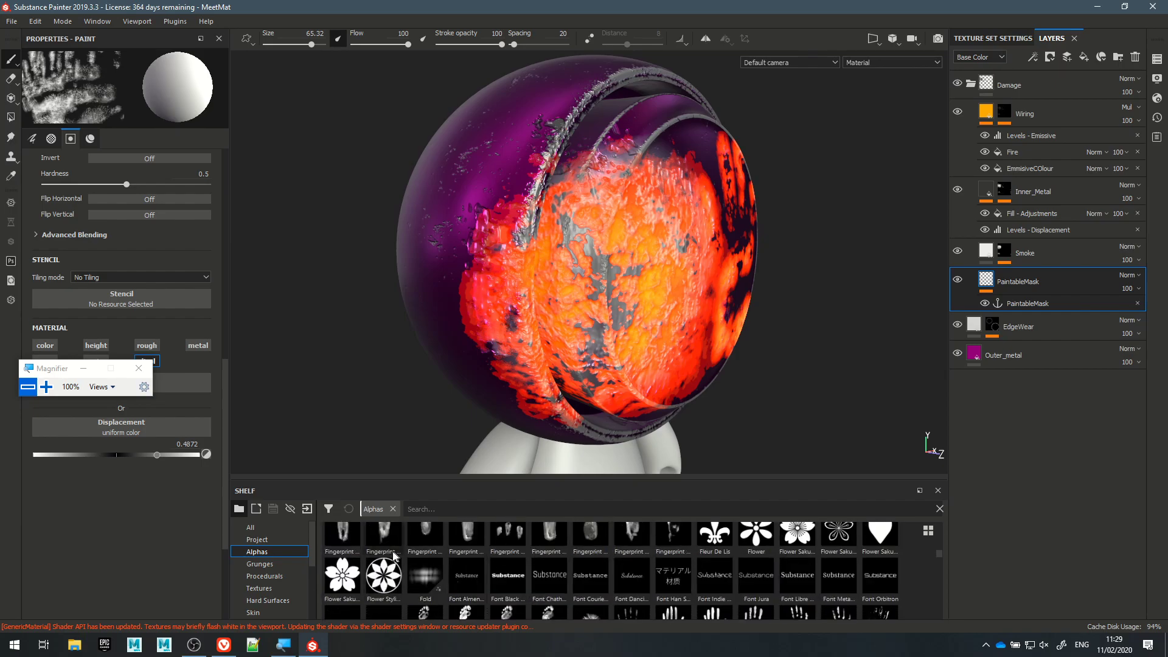
{"action": "scroll", "coordinate": [386, 552], "scroll_direction": "down", "scroll_amount": 8}
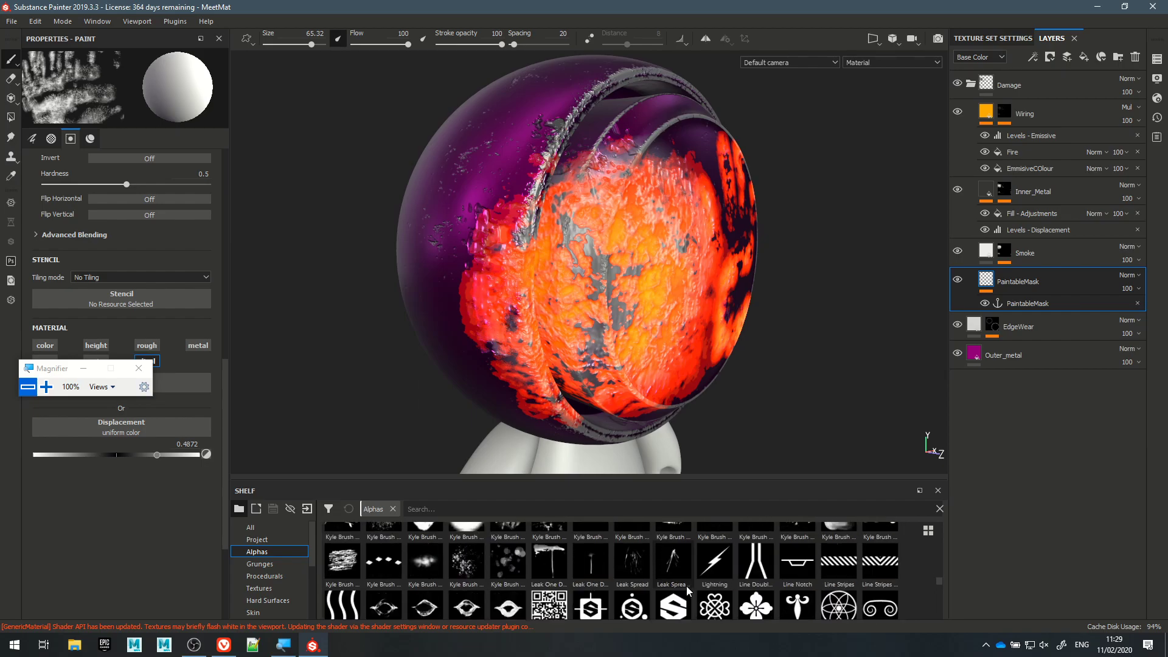
{"action": "scroll", "coordinate": [396, 598], "scroll_direction": "down", "scroll_amount": 3}
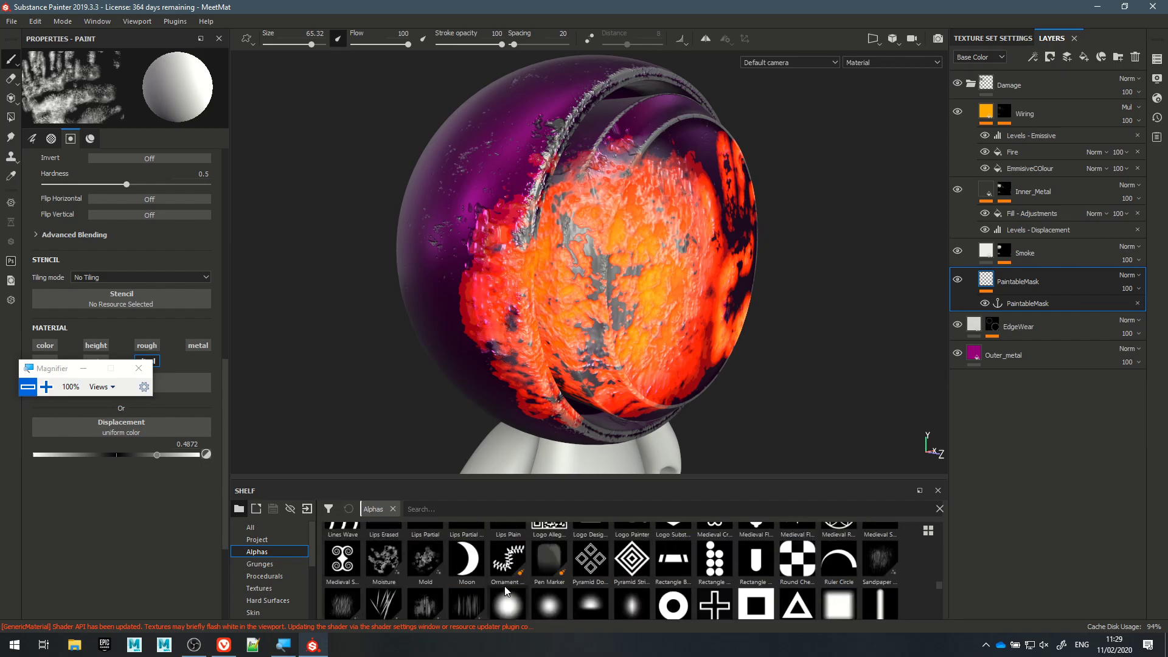
{"action": "left_click", "coordinate": [508, 606]}
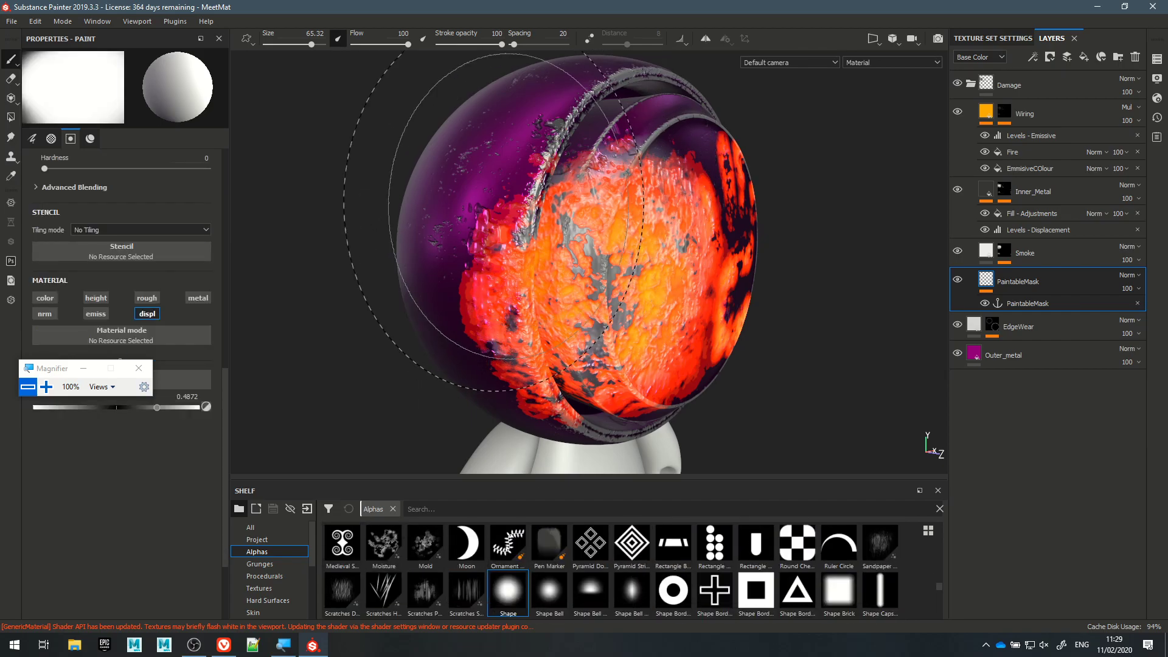
{"action": "scroll", "coordinate": [500, 243], "scroll_direction": "down", "scroll_amount": 1}
{"action": "mouse_move", "coordinate": [501, 244]}
{"action": "right_mouse_down", "text": "ctrl"}
{"action": "mouse_move", "coordinate": [541, 246]}
{"action": "mouse_move", "coordinate": [547, 231]}
{"action": "mouse_move", "coordinate": [555, 256]}
{"action": "mouse_move", "coordinate": [532, 259]}
{"action": "mouse_move", "coordinate": [700, 311]}
{"action": "right_mouse_up", "text": "ctrl"}
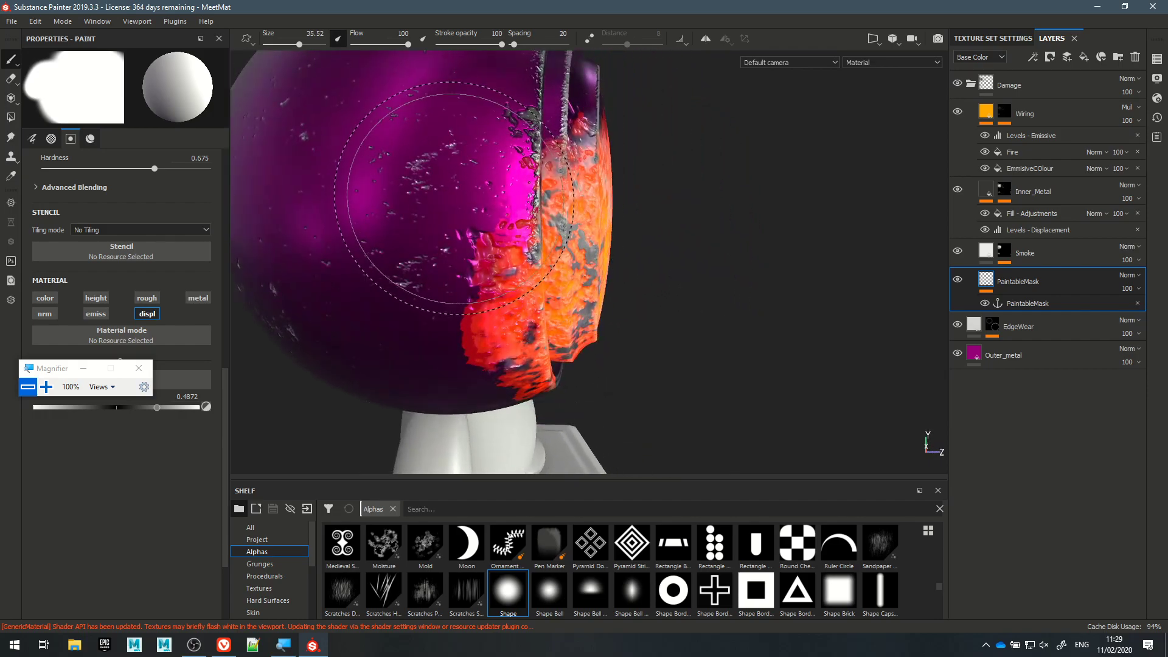
- Paint burning damage over the side of the sphere, raising the brush's displacement to 1 for the last strokes
{"action": "mouse_move", "coordinate": [366, 209]}
{"action": "left_mouse_down"}
{"action": "mouse_move", "coordinate": [389, 225]}
{"action": "mouse_move", "coordinate": [341, 262]}
{"action": "mouse_move", "coordinate": [391, 250]}
{"action": "left_mouse_up"}
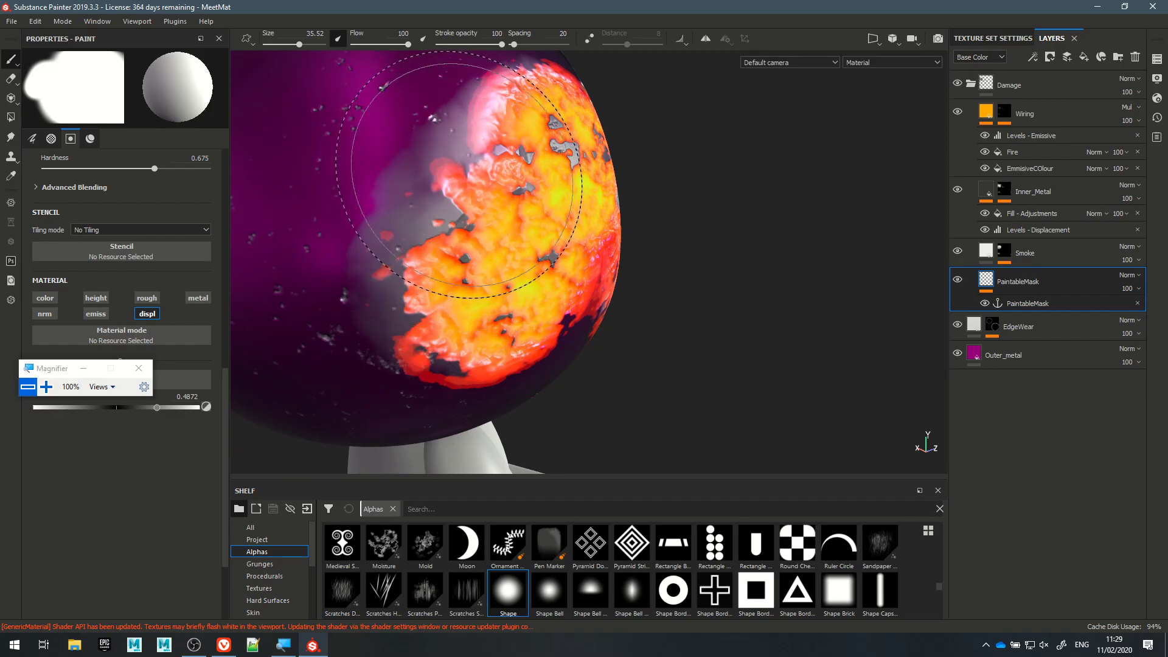
{"action": "left_click_drag", "start_coordinate": [538, 256], "coordinate": [561, 267], "text": "alt"}
{"action": "right_click_drag", "start_coordinate": [561, 266], "coordinate": [691, 373], "text": "alt"}
{"action": "left_click_drag", "start_coordinate": [692, 373], "coordinate": [657, 304], "text": "alt"}
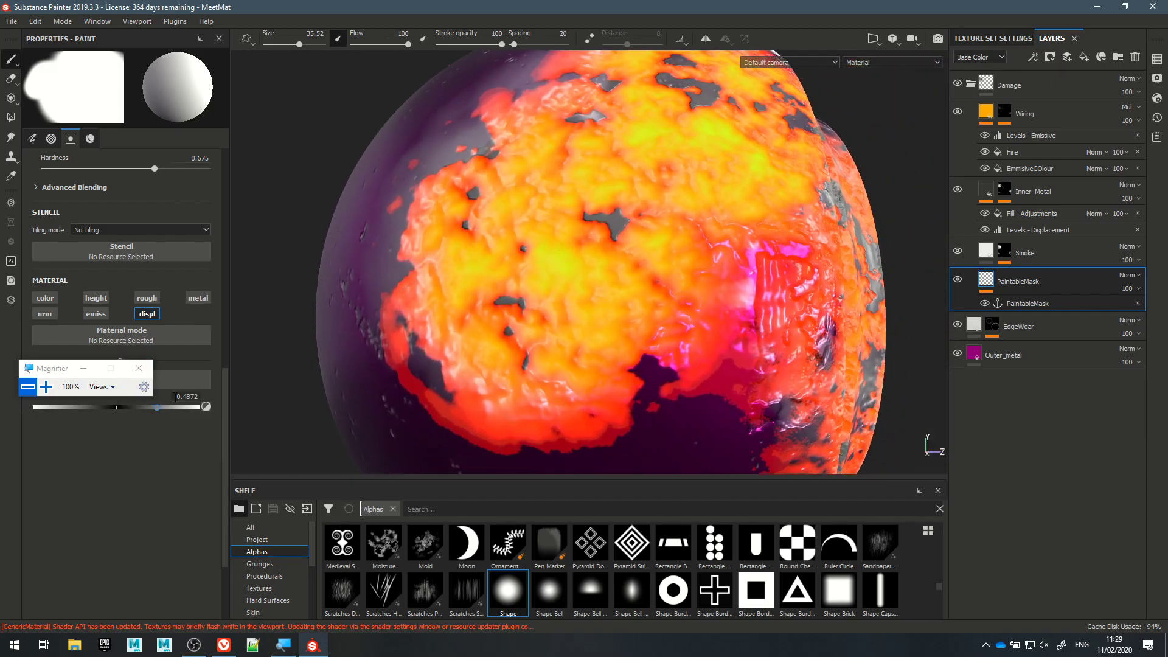
{"action": "mouse_move", "coordinate": [531, 294]}
{"action": "left_mouse_down", "text": "alt"}
{"action": "mouse_move", "coordinate": [474, 255]}
{"action": "mouse_move", "coordinate": [509, 280]}
{"action": "mouse_move", "coordinate": [699, 323]}
{"action": "mouse_move", "coordinate": [564, 393]}
{"action": "mouse_move", "coordinate": [366, 329]}
{"action": "mouse_move", "coordinate": [341, 354]}
{"action": "mouse_move", "coordinate": [477, 342]}
{"action": "mouse_move", "coordinate": [391, 341]}
{"action": "mouse_move", "coordinate": [450, 320]}
{"action": "left_mouse_up", "text": "alt"}
{"action": "key", "text": "f"}
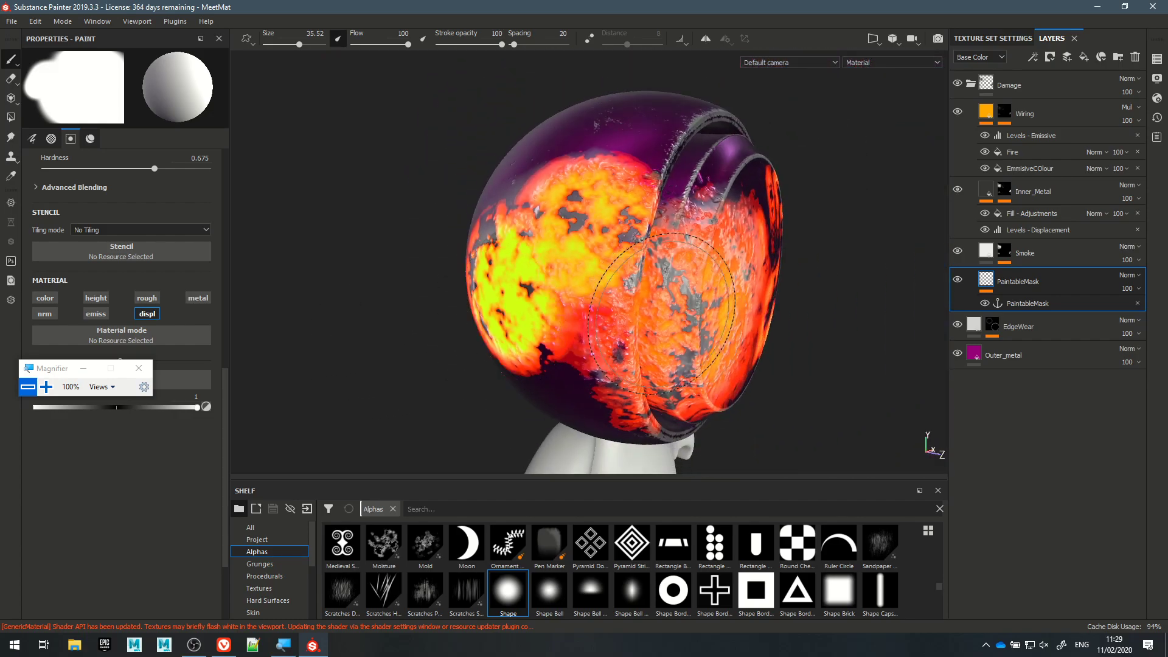
- Change the displacement source channel in the main shader's Displacement & Tessellation settings to Displacement
{"action": "left_click_drag", "start_coordinate": [710, 294], "coordinate": [676, 295], "text": "alt"}
{"action": "middle_click_drag", "start_coordinate": [705, 231], "coordinate": [636, 244], "text": "alt"}
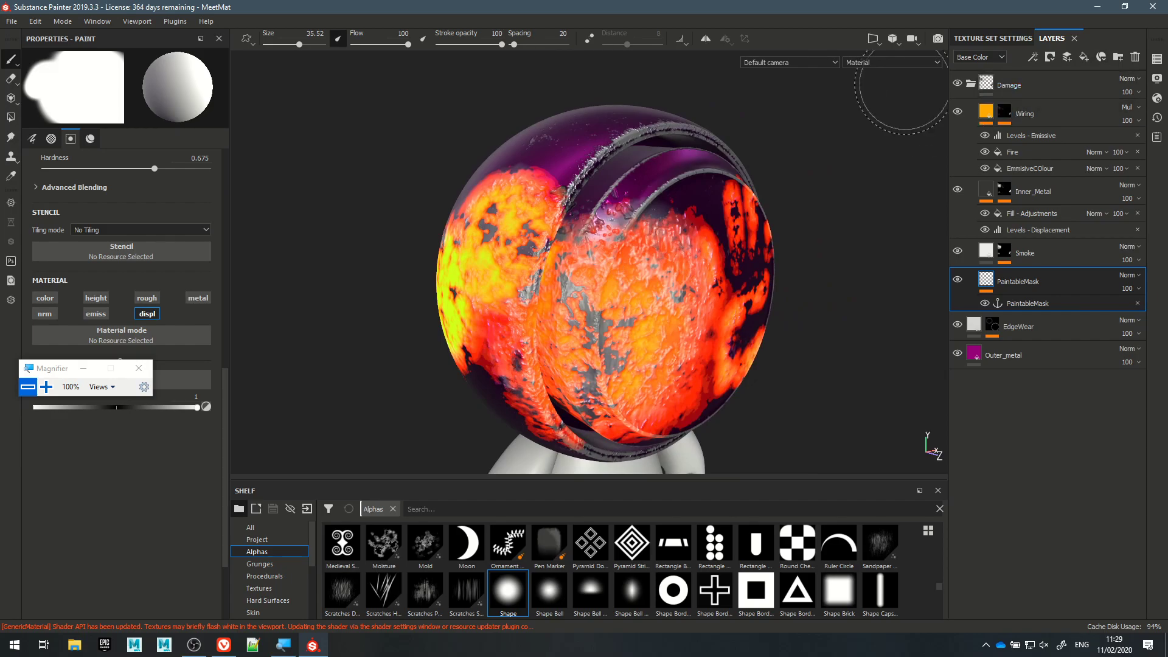
{"action": "left_click", "coordinate": [46, 386]}
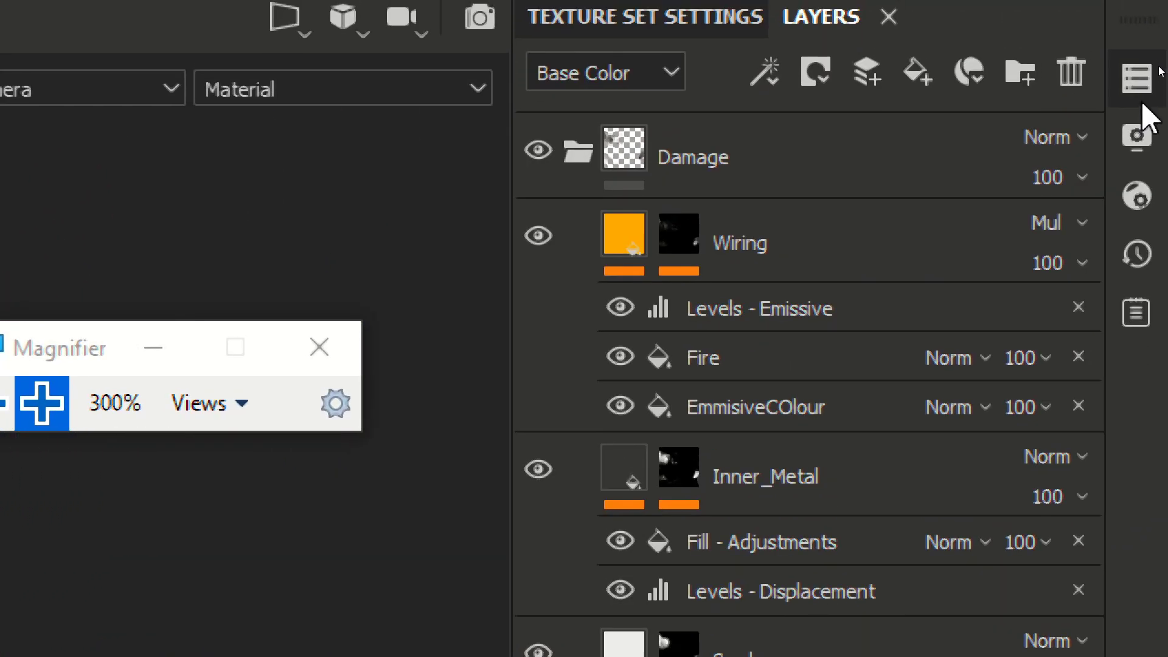
{"action": "left_click", "coordinate": [1150, 147]}
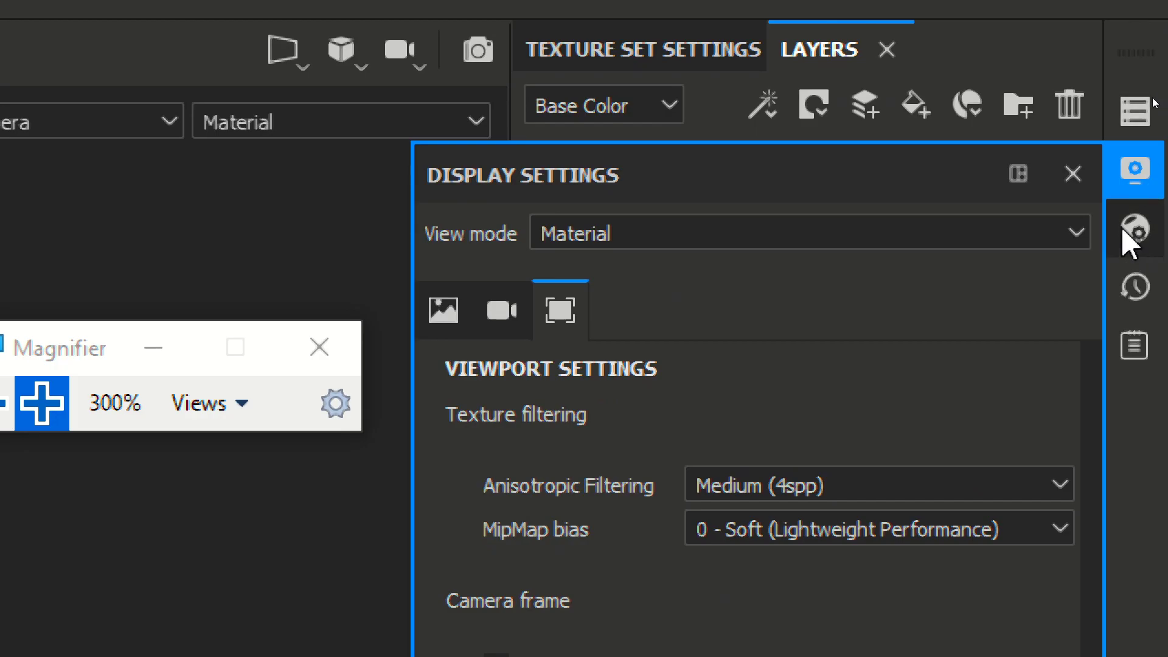
{"action": "left_click", "coordinate": [1130, 237]}
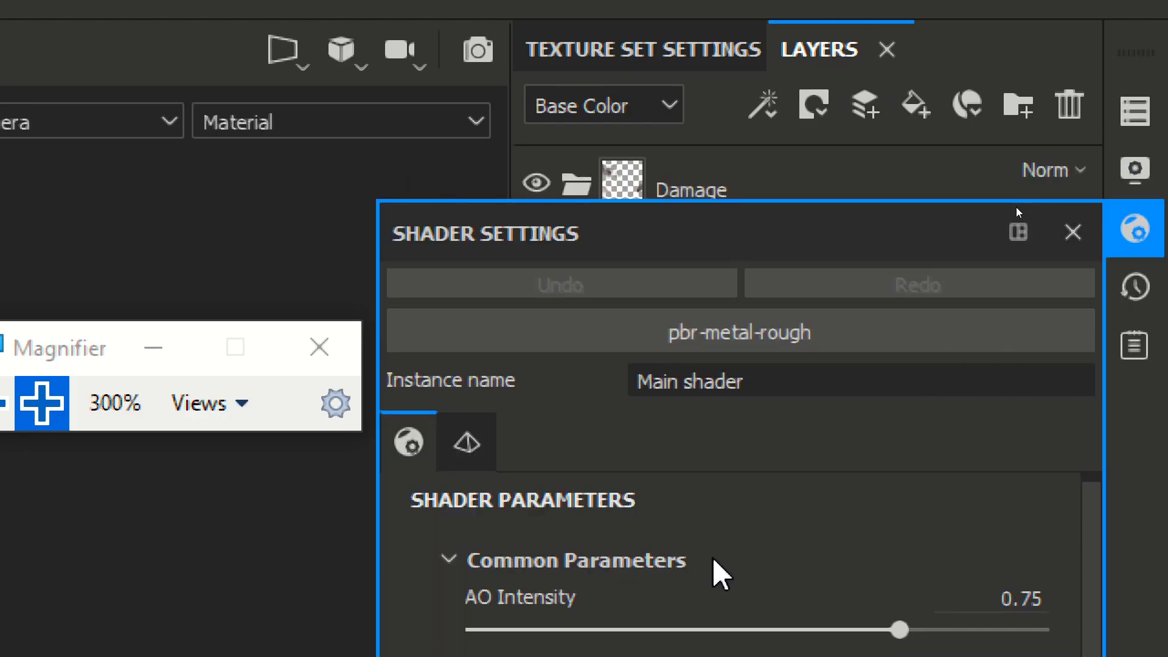
{"action": "scroll", "coordinate": [711, 560], "scroll_direction": "down", "scroll_amount": 5}
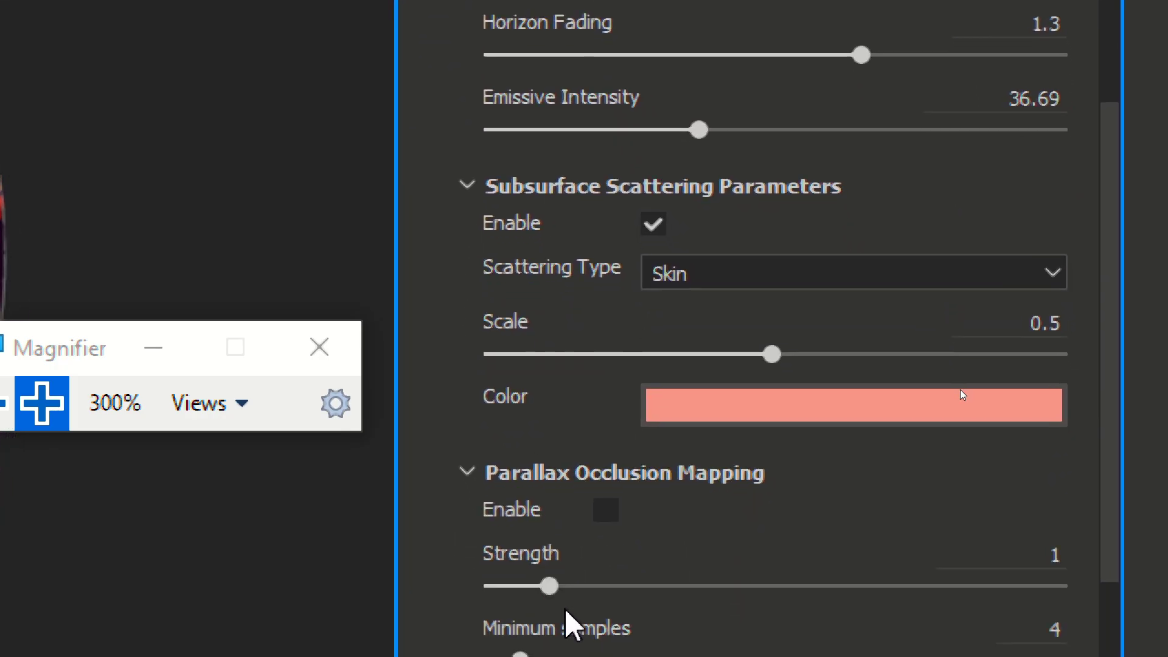
{"action": "scroll", "coordinate": [572, 502], "scroll_direction": "down", "scroll_amount": 3}
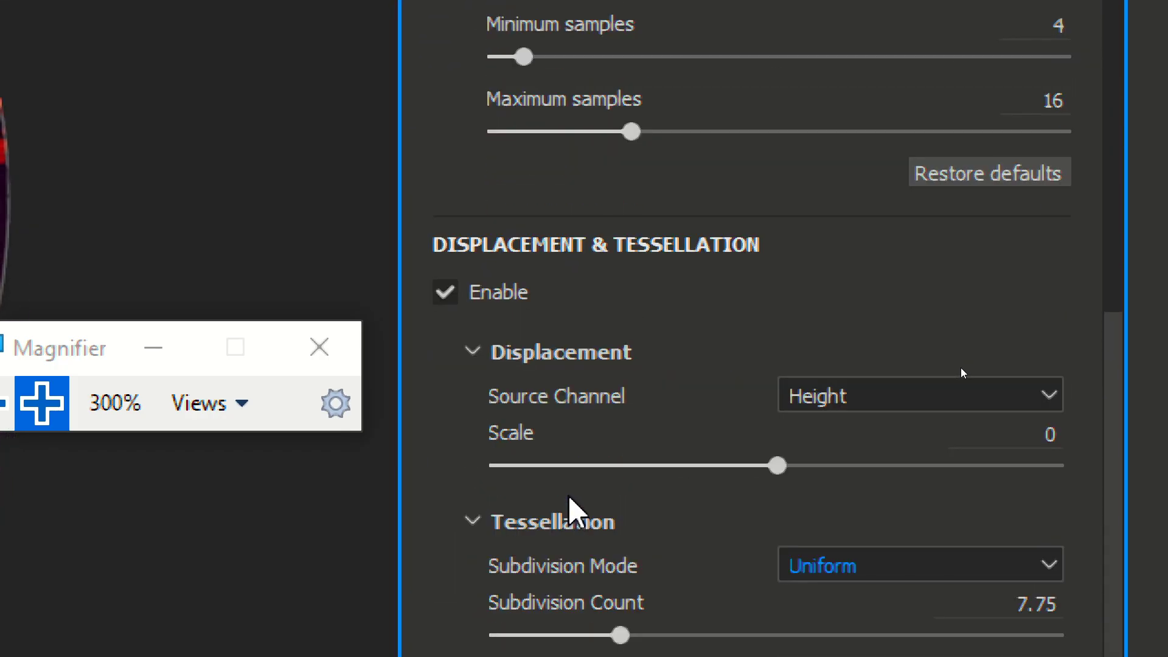
{"action": "left_click", "coordinate": [860, 407]}
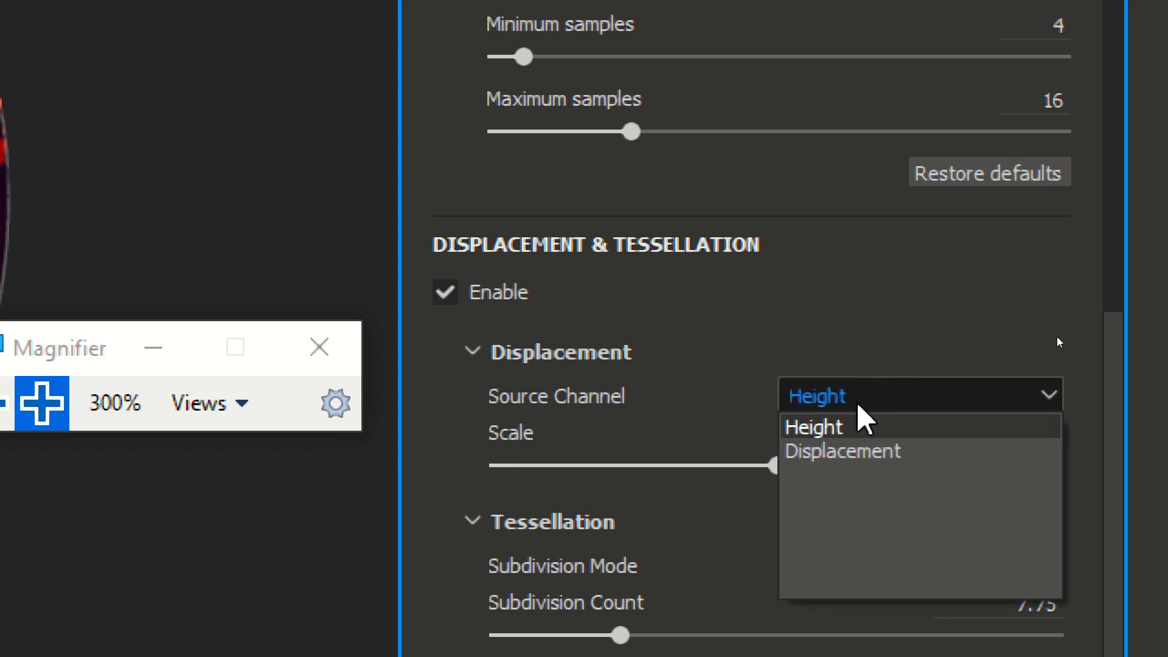
{"action": "left_click", "coordinate": [850, 452]}
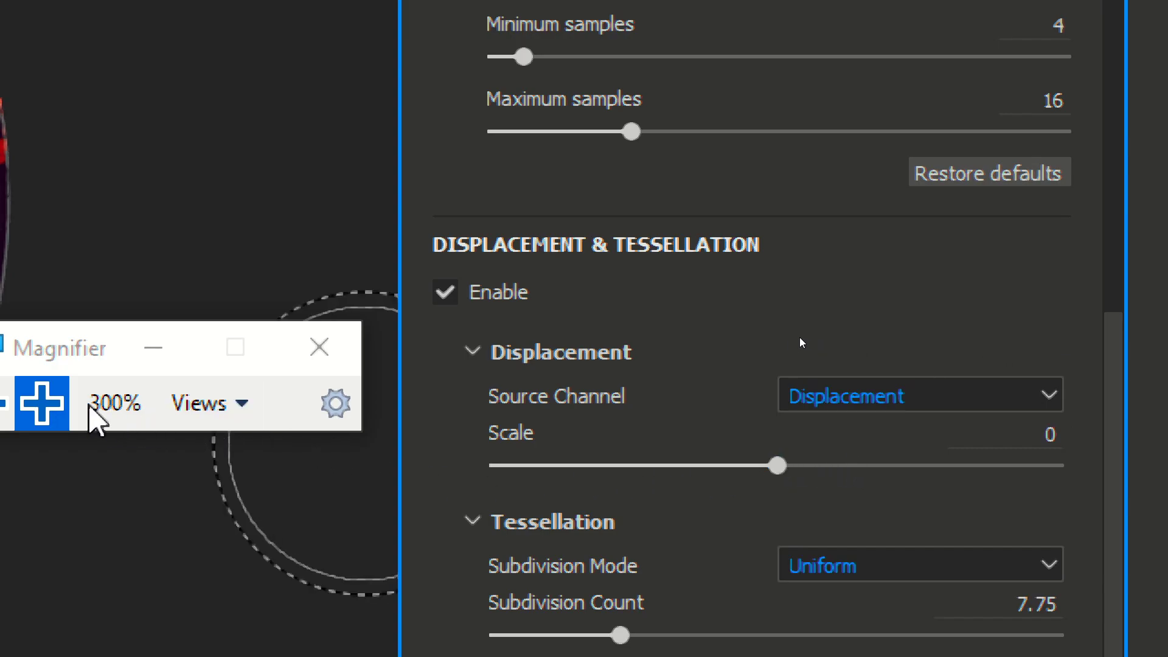
{"action": "left_click", "coordinate": [18, 406]}
{"action": "left_click", "coordinate": [18, 407]}
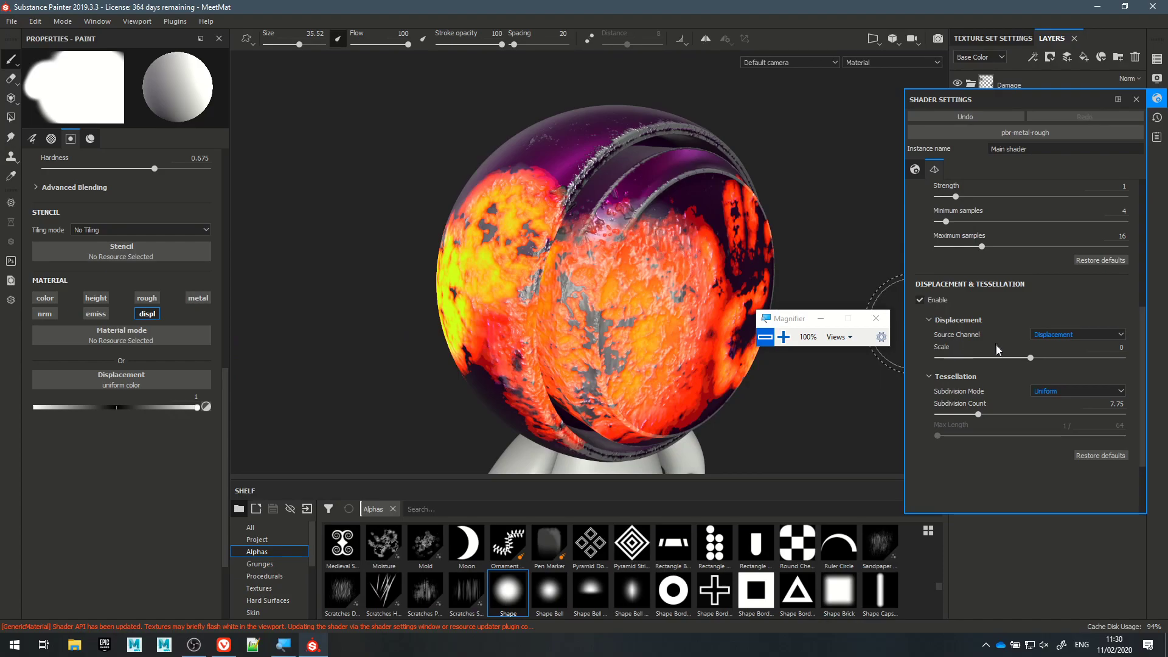
- Set the shader's displacement scale to -0.03 and the uniform tessellation subdivision count to 19.52
{"action": "mouse_move", "coordinate": [1032, 357]}
{"action": "left_mouse_down"}
{"action": "mouse_move", "coordinate": [1004, 366]}
{"action": "mouse_move", "coordinate": [1024, 365]}
{"action": "left_mouse_up"}
{"action": "left_click", "coordinate": [969, 413]}
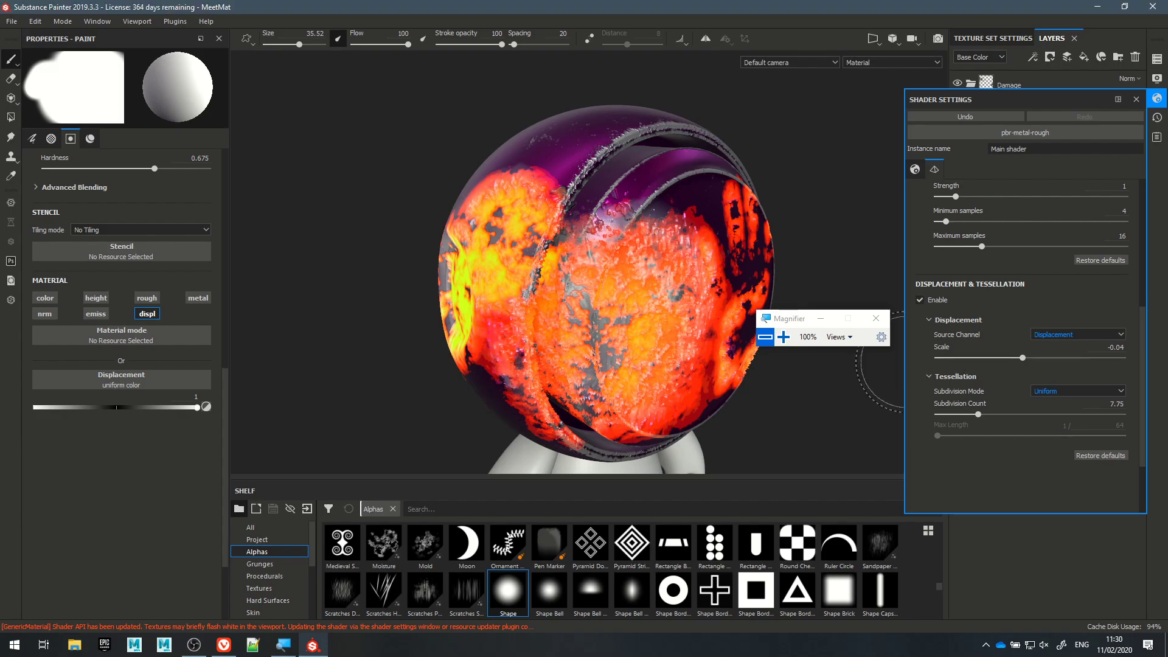
{"action": "left_click_drag", "start_coordinate": [977, 416], "coordinate": [1008, 416]}
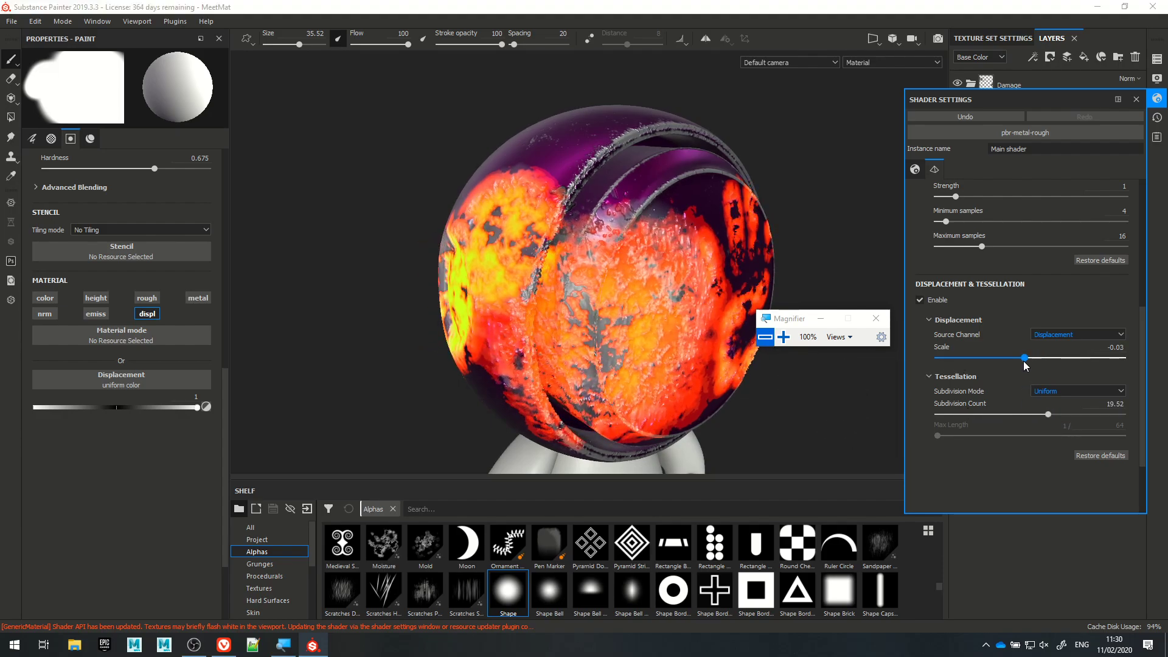
{"action": "left_click_drag", "start_coordinate": [1023, 358], "coordinate": [1024, 358]}
- Paint over the sphere's side with the first Scratches alpha and the brush displacement set to 0.2308
{"action": "left_click_drag", "start_coordinate": [433, 289], "coordinate": [493, 292], "text": "alt"}
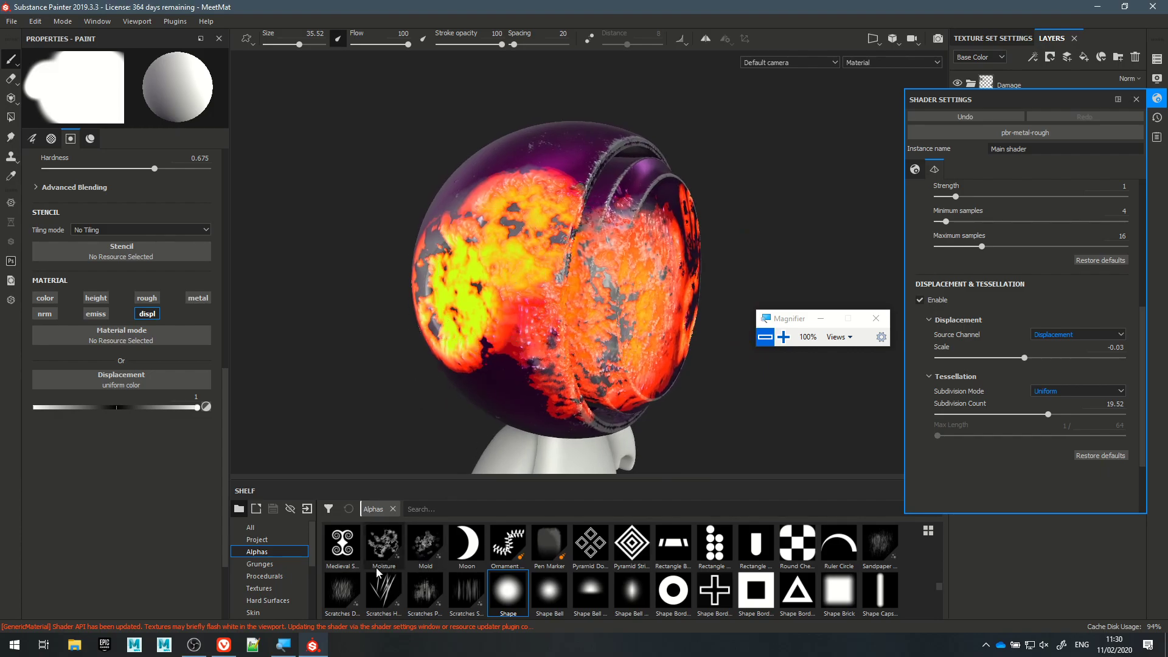
{"action": "left_click", "coordinate": [344, 593]}
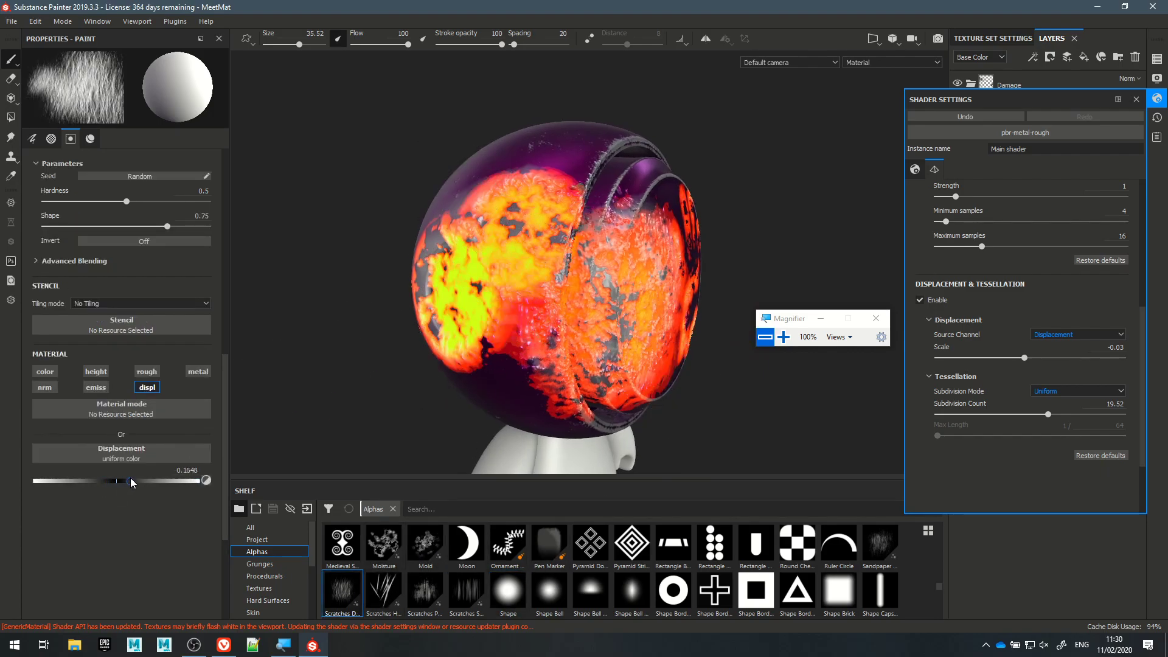
{"action": "left_click", "coordinate": [150, 481]}
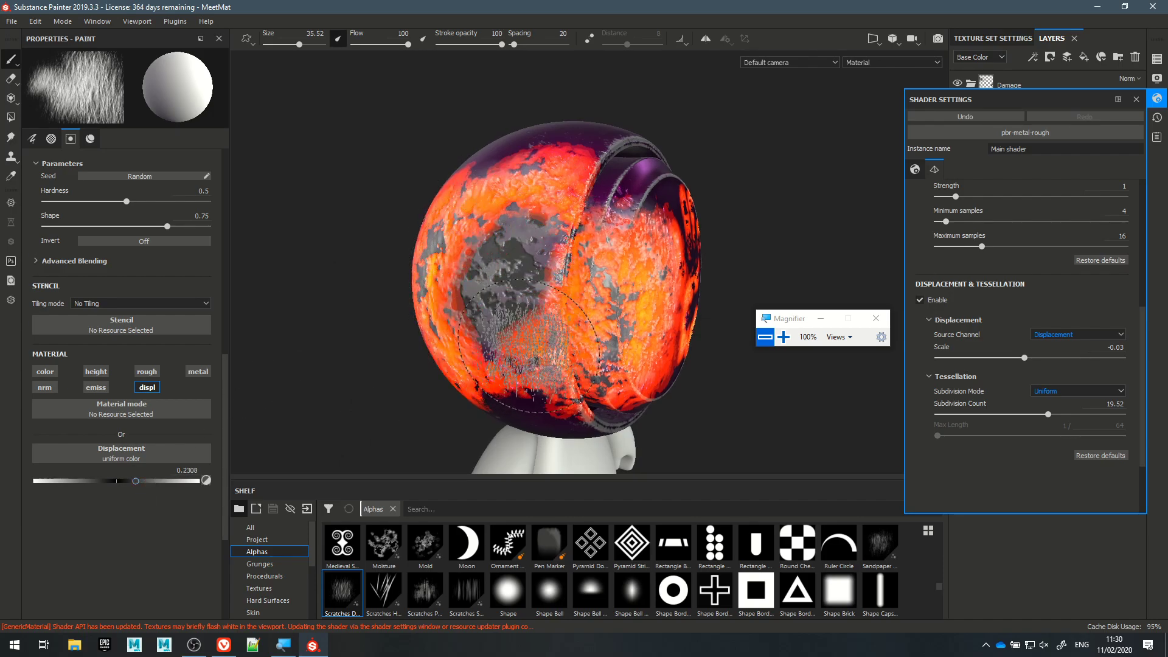
{"action": "scroll", "coordinate": [514, 305], "scroll_direction": "down", "scroll_amount": 3}
{"action": "scroll", "coordinate": [513, 305], "scroll_direction": "up", "scroll_amount": 8}
{"action": "mouse_move", "coordinate": [514, 298]}
{"action": "left_mouse_down", "text": "alt"}
{"action": "mouse_move", "coordinate": [397, 262]}
{"action": "mouse_move", "coordinate": [303, 284]}
{"action": "mouse_move", "coordinate": [305, 305]}
{"action": "mouse_move", "coordinate": [636, 313]}
{"action": "left_mouse_up", "text": "alt"}
{"action": "scroll", "coordinate": [636, 305], "scroll_direction": "up", "scroll_amount": 3}
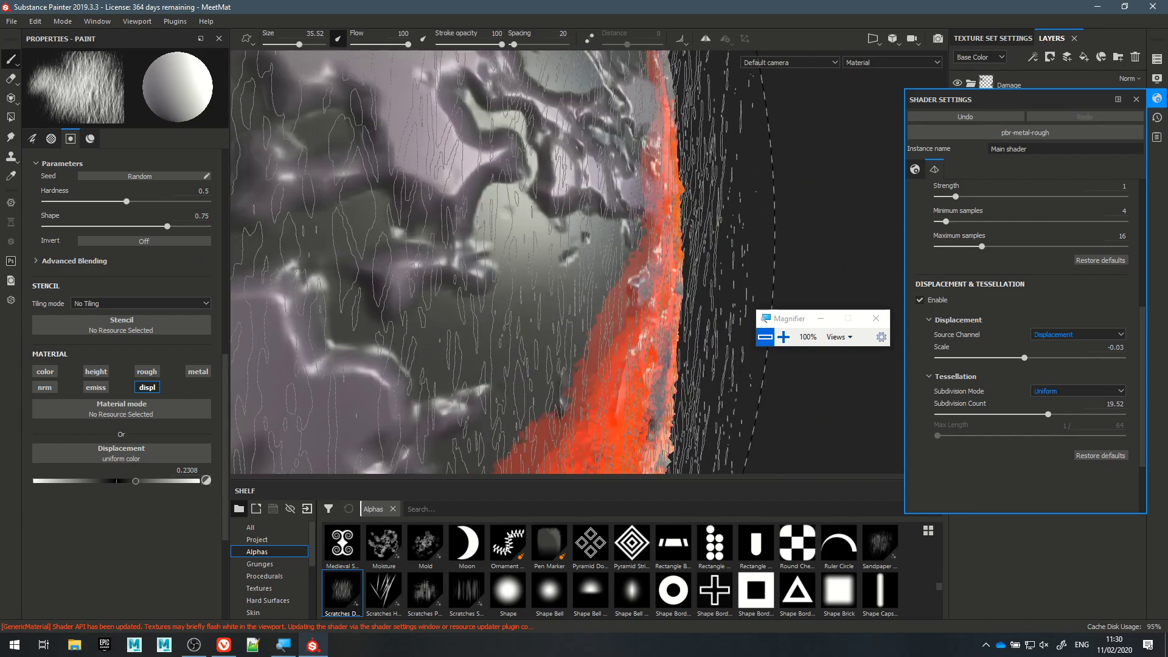
- Lower the brush displacement to 0.0842 and paint more damage on the sphere with the Shape alpha at size 14.3
{"action": "scroll", "coordinate": [636, 304], "scroll_direction": "down", "scroll_amount": 5}
{"action": "left_click", "coordinate": [123, 482]}
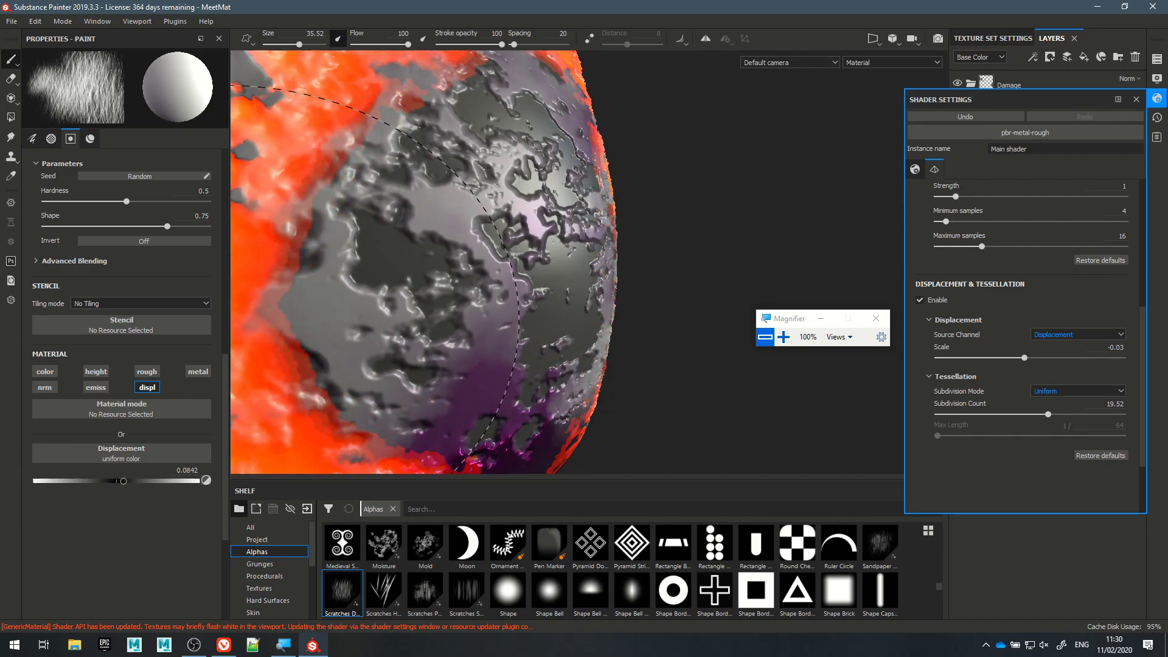
{"action": "left_click", "coordinate": [504, 595]}
{"action": "right_click_drag", "start_coordinate": [417, 252], "coordinate": [365, 252], "text": "ctrl"}
{"action": "mouse_move", "coordinate": [333, 200]}
{"action": "left_mouse_down"}
{"action": "mouse_move", "coordinate": [298, 179]}
{"action": "mouse_move", "coordinate": [286, 242]}
{"action": "left_mouse_up"}
{"action": "mouse_move", "coordinate": [317, 345]}
{"action": "left_mouse_down"}
{"action": "mouse_move", "coordinate": [359, 414]}
{"action": "mouse_move", "coordinate": [420, 438]}
{"action": "mouse_move", "coordinate": [426, 420]}
{"action": "mouse_move", "coordinate": [481, 390]}
{"action": "mouse_move", "coordinate": [400, 365]}
{"action": "left_mouse_up"}
{"action": "scroll", "coordinate": [501, 334], "scroll_direction": "up", "scroll_amount": 3}
{"action": "scroll", "coordinate": [520, 288], "scroll_direction": "down", "scroll_amount": 3}
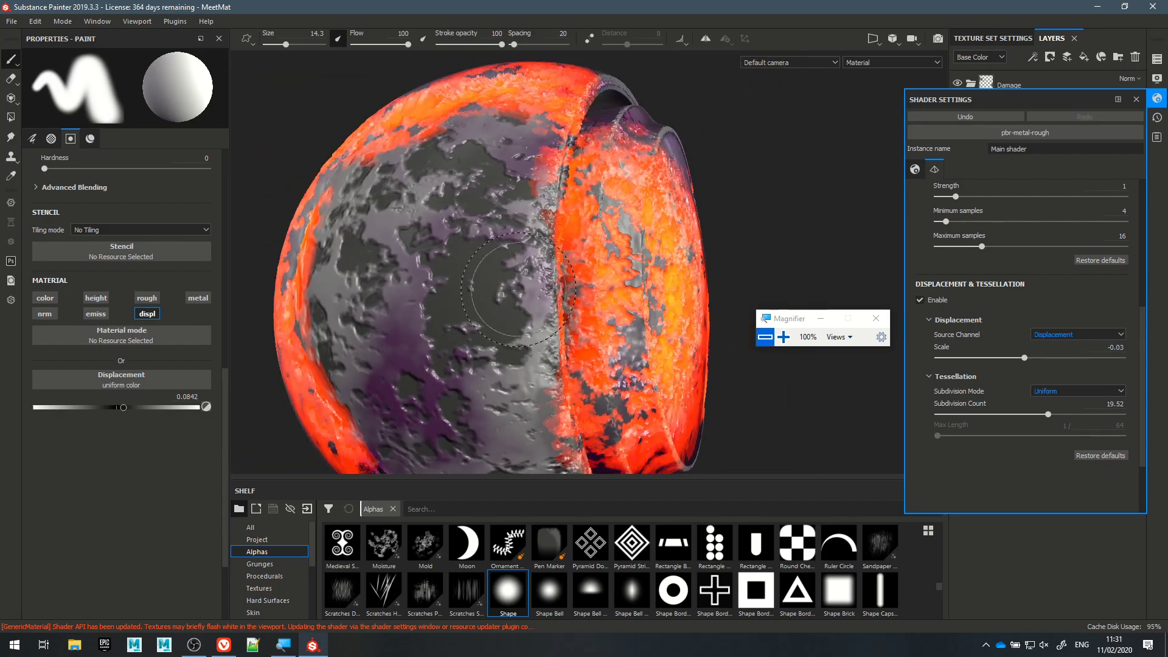
{"action": "scroll", "coordinate": [520, 288], "scroll_direction": "down", "scroll_amount": 3}
{"action": "mouse_move", "coordinate": [645, 256]}
{"action": "left_mouse_down", "text": "alt"}
{"action": "mouse_move", "coordinate": [585, 223]}
{"action": "mouse_move", "coordinate": [587, 350]}
{"action": "mouse_move", "coordinate": [635, 321]}
{"action": "mouse_move", "coordinate": [663, 365]}
{"action": "mouse_move", "coordinate": [697, 328]}
{"action": "mouse_move", "coordinate": [681, 255]}
{"action": "mouse_move", "coordinate": [611, 229]}
{"action": "left_mouse_up", "text": "alt"}
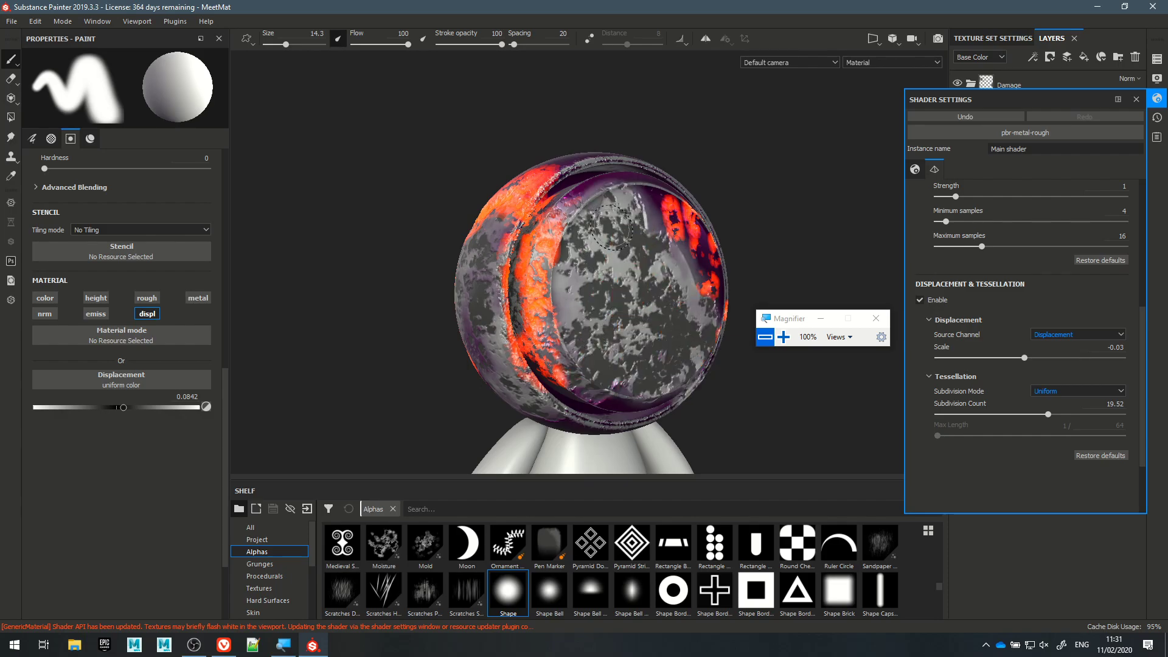
- Raise the brush displacement to 0.37, paint over the sphere's front disc, and close the shader settings
{"action": "left_click_drag", "start_coordinate": [124, 408], "coordinate": [144, 409]}
{"action": "mouse_move", "coordinate": [619, 300]}
{"action": "left_mouse_down"}
{"action": "mouse_move", "coordinate": [596, 256]}
{"action": "mouse_move", "coordinate": [676, 256]}
{"action": "mouse_move", "coordinate": [645, 243]}
{"action": "mouse_move", "coordinate": [636, 319]}
{"action": "mouse_move", "coordinate": [360, 334]}
{"action": "mouse_move", "coordinate": [548, 304]}
{"action": "left_mouse_up"}
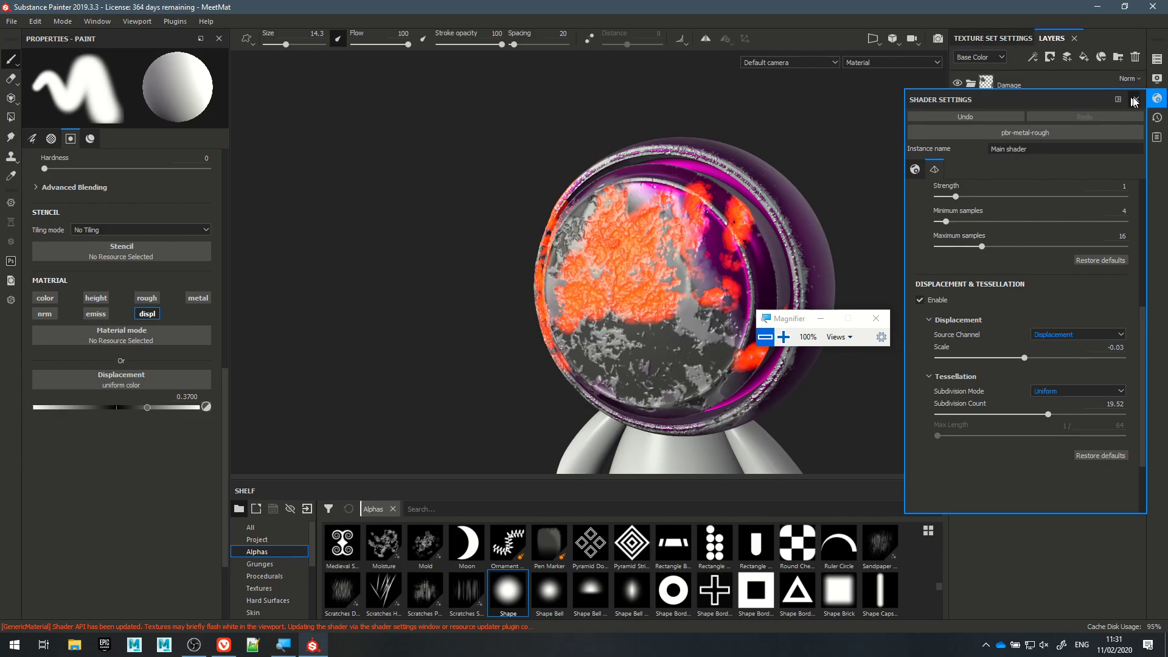
{"action": "left_click", "coordinate": [1158, 98]}
{"action": "right_click_drag", "start_coordinate": [717, 217], "coordinate": [623, 252], "text": "alt"}
{"action": "scroll", "coordinate": [623, 252], "scroll_direction": "up", "scroll_amount": 4}
{"action": "left_click_drag", "start_coordinate": [583, 274], "coordinate": [676, 265], "text": "alt"}
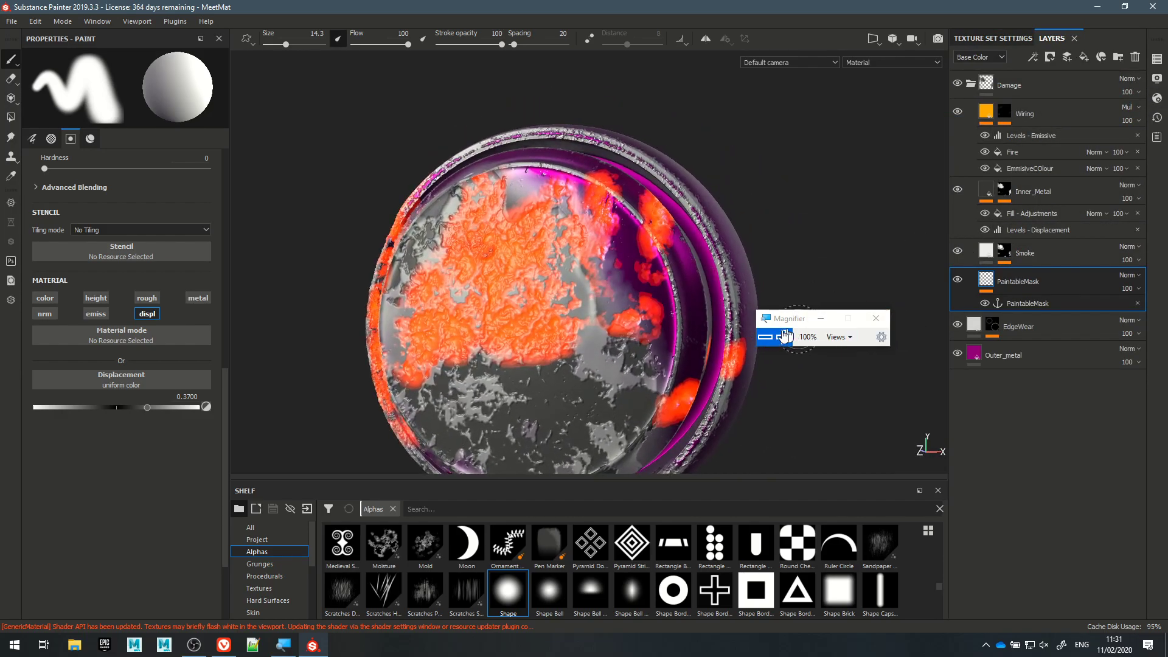
- Examine the Smoke layer and the Inner_Metal layer's mask with its Fill - Adjustments and Levels - Displacement effects
{"action": "left_click", "coordinate": [787, 338]}
{"action": "left_click", "coordinate": [783, 338]}
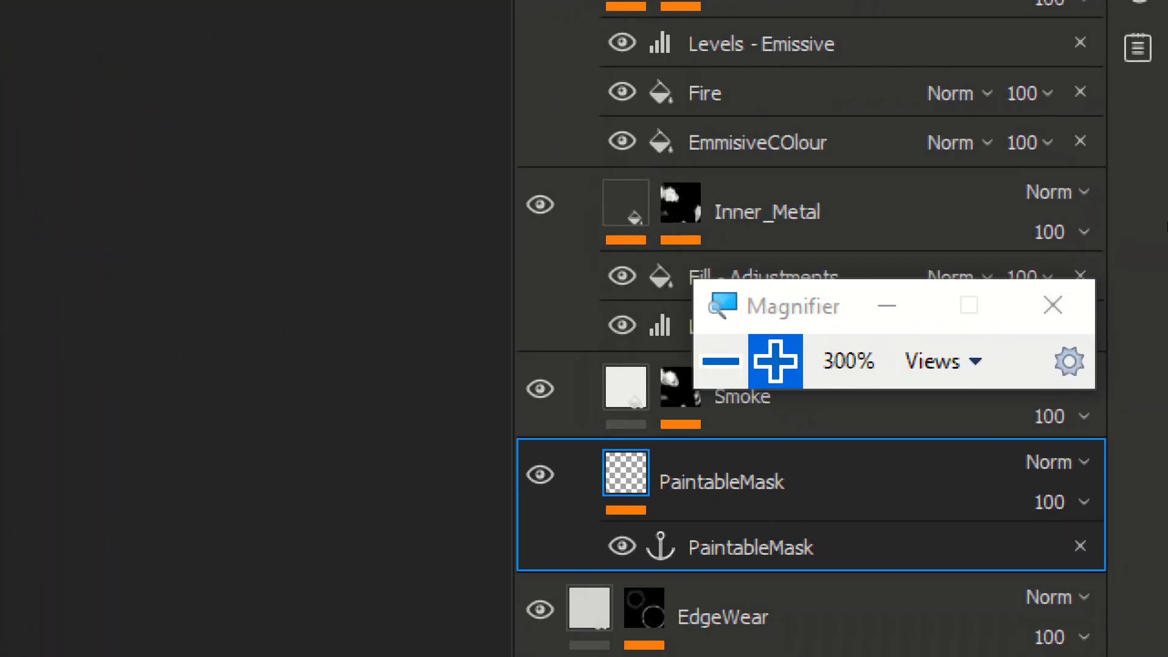
{"action": "left_click_drag", "start_coordinate": [806, 300], "coordinate": [160, 200]}
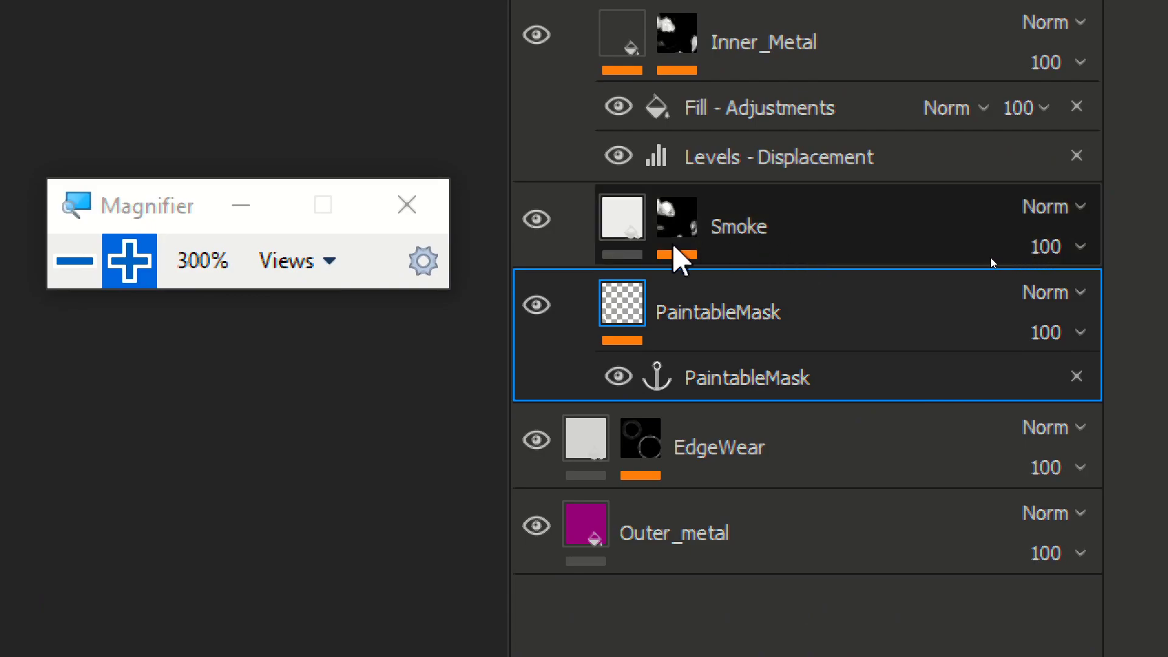
{"action": "left_click", "coordinate": [606, 233]}
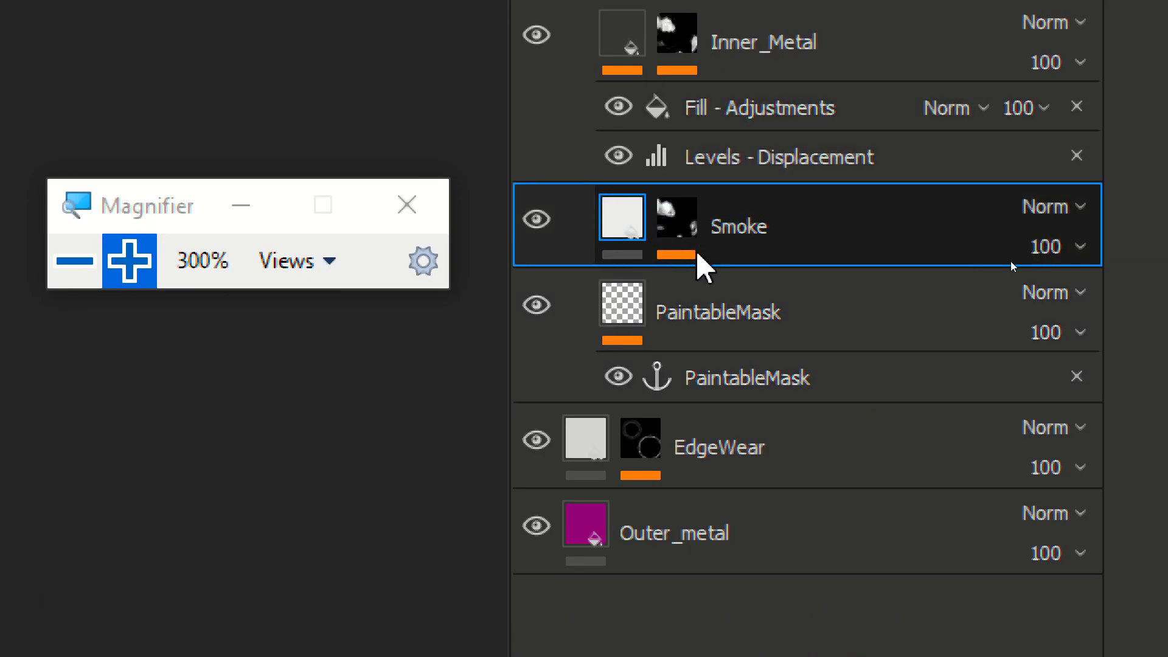
{"action": "mouse_move", "coordinate": [616, 213]}
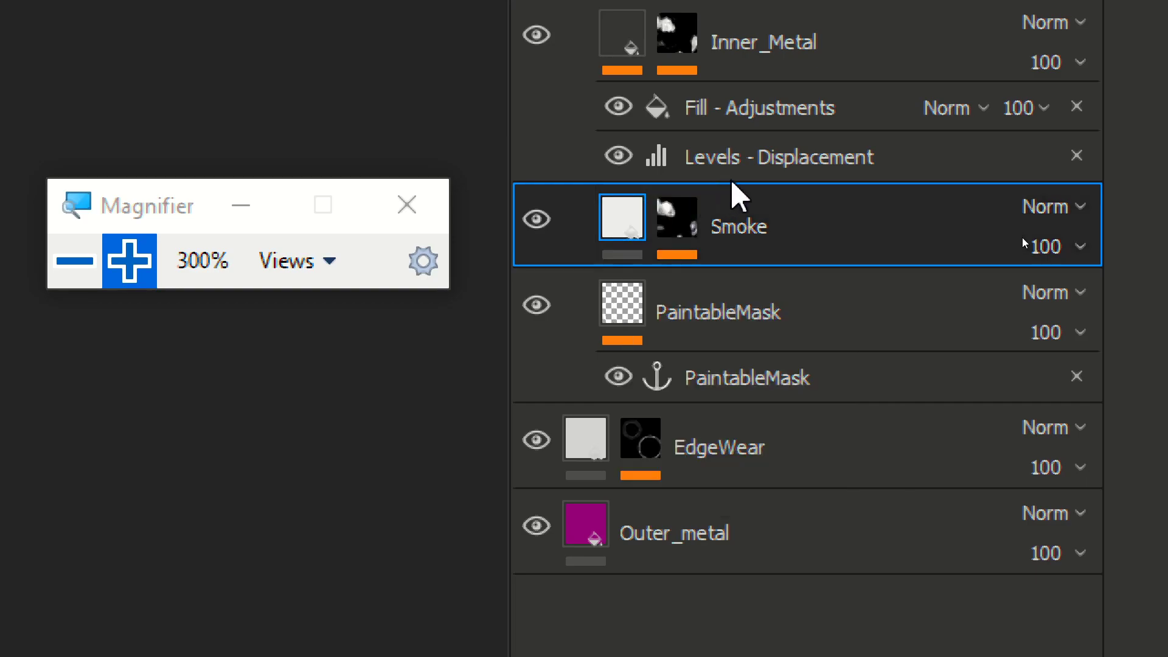
{"action": "scroll", "coordinate": [792, 73], "scroll_direction": "up", "scroll_amount": 1}
{"action": "scroll", "coordinate": [809, 36], "scroll_direction": "up", "scroll_amount": 3}
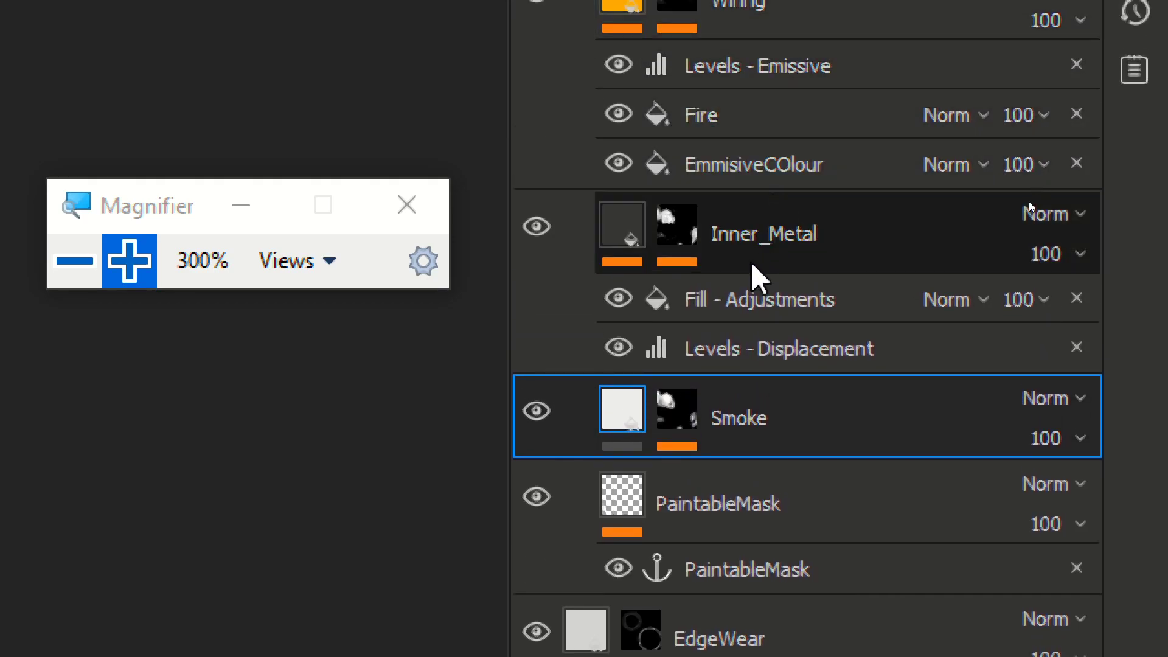
{"action": "left_click", "coordinate": [771, 214]}
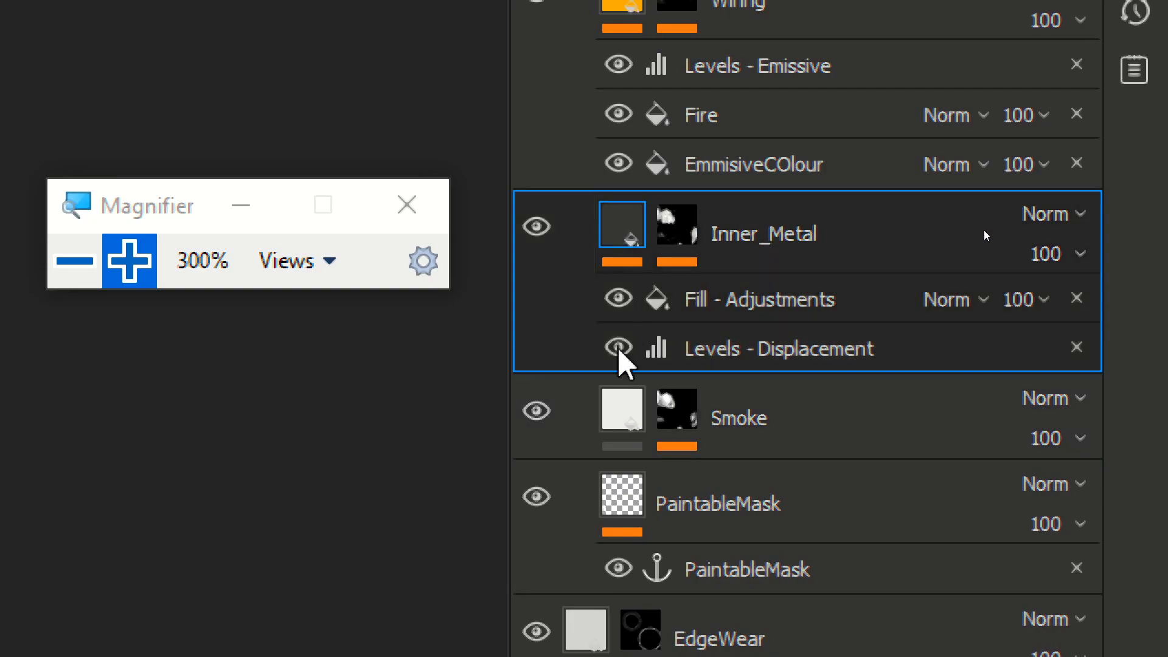
{"action": "left_click", "coordinate": [772, 304]}
{"action": "left_click", "coordinate": [734, 352]}
{"action": "left_click", "coordinate": [703, 301]}
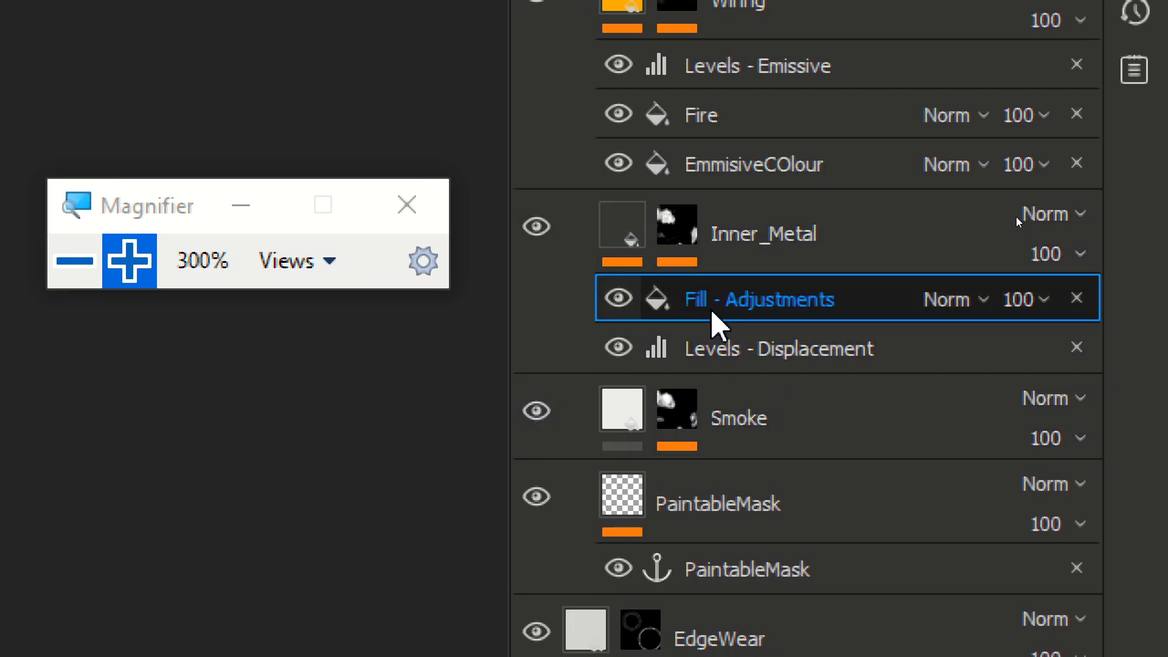
{"action": "left_click", "coordinate": [740, 352]}
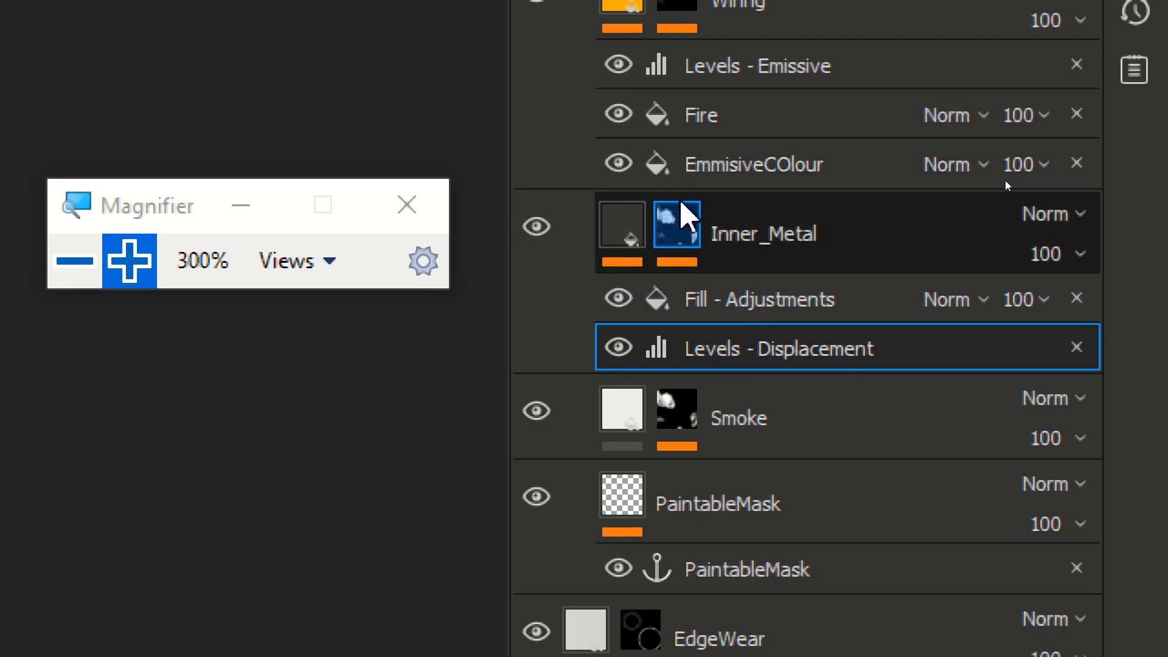
{"action": "left_click", "coordinate": [678, 225]}
- Add a levels effect to the Inner_Metal layer's content, affecting the Displacement channel, with the input black point at 0.47
{"action": "left_click", "coordinate": [630, 224]}
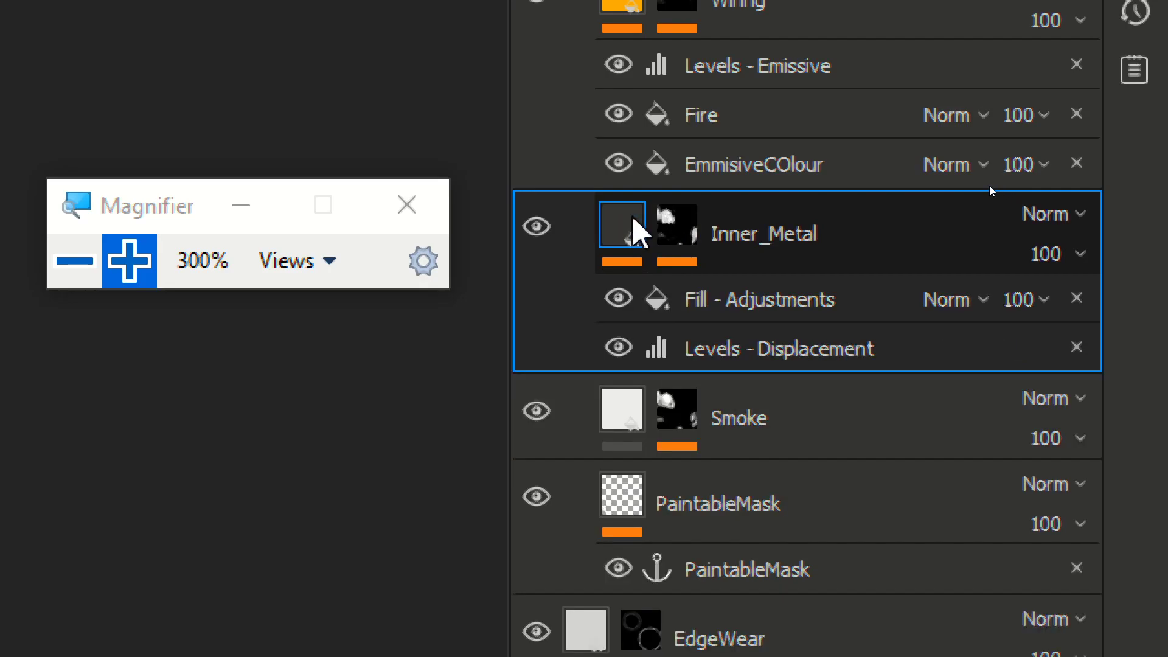
{"action": "right_click", "coordinate": [633, 221]}
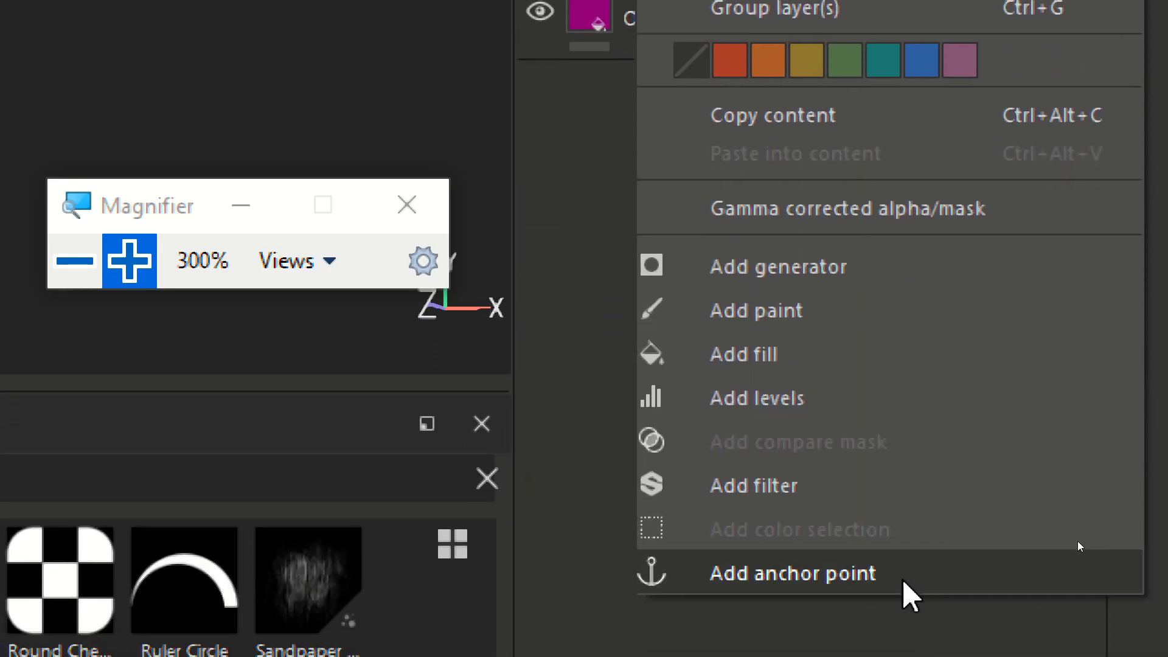
{"action": "left_click", "coordinate": [773, 392]}
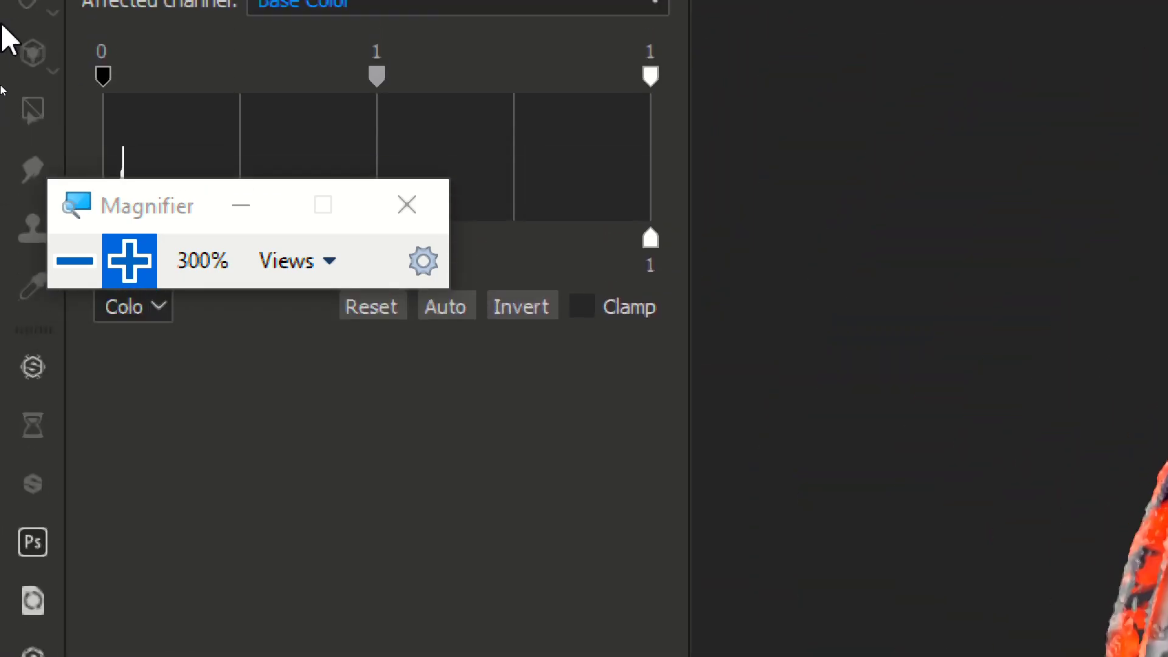
{"action": "left_click", "coordinate": [296, 76]}
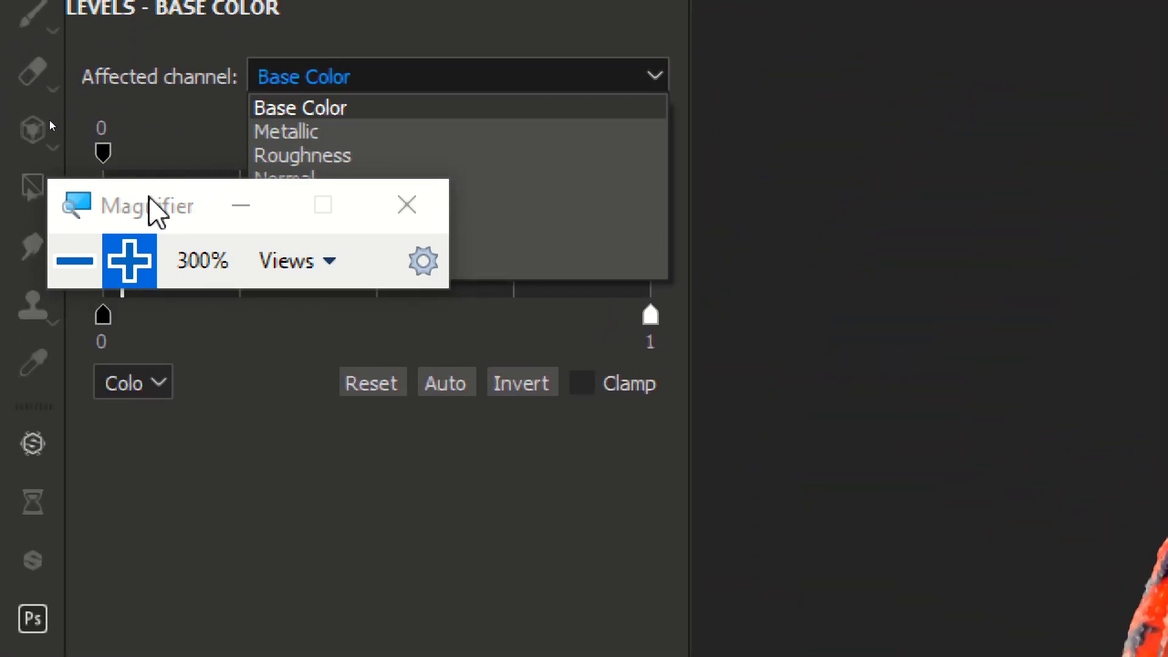
{"action": "left_click_drag", "start_coordinate": [151, 197], "coordinate": [142, 525]}
{"action": "left_click", "coordinate": [314, 76]}
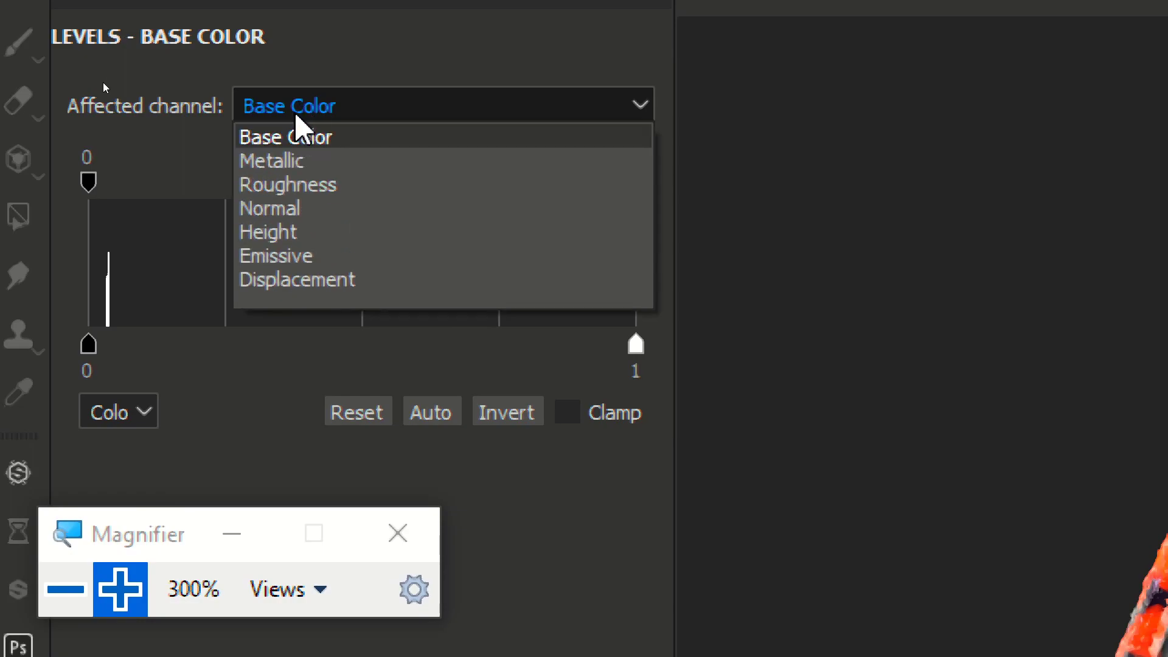
{"action": "left_click", "coordinate": [285, 280]}
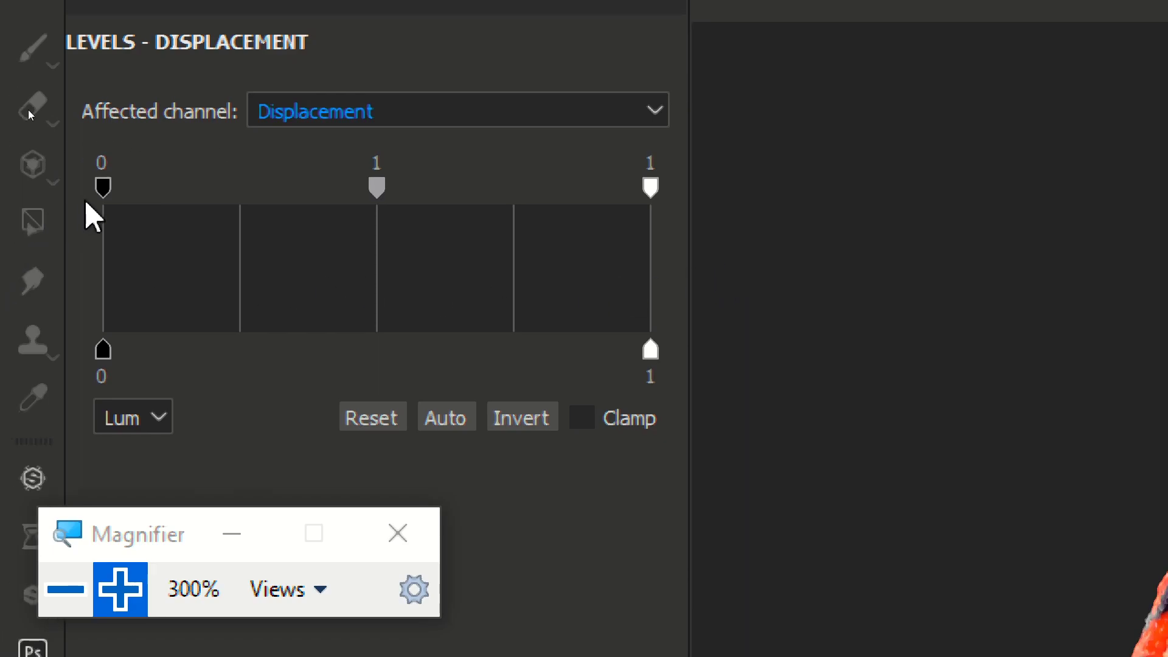
{"action": "left_click_drag", "start_coordinate": [105, 186], "coordinate": [360, 244]}
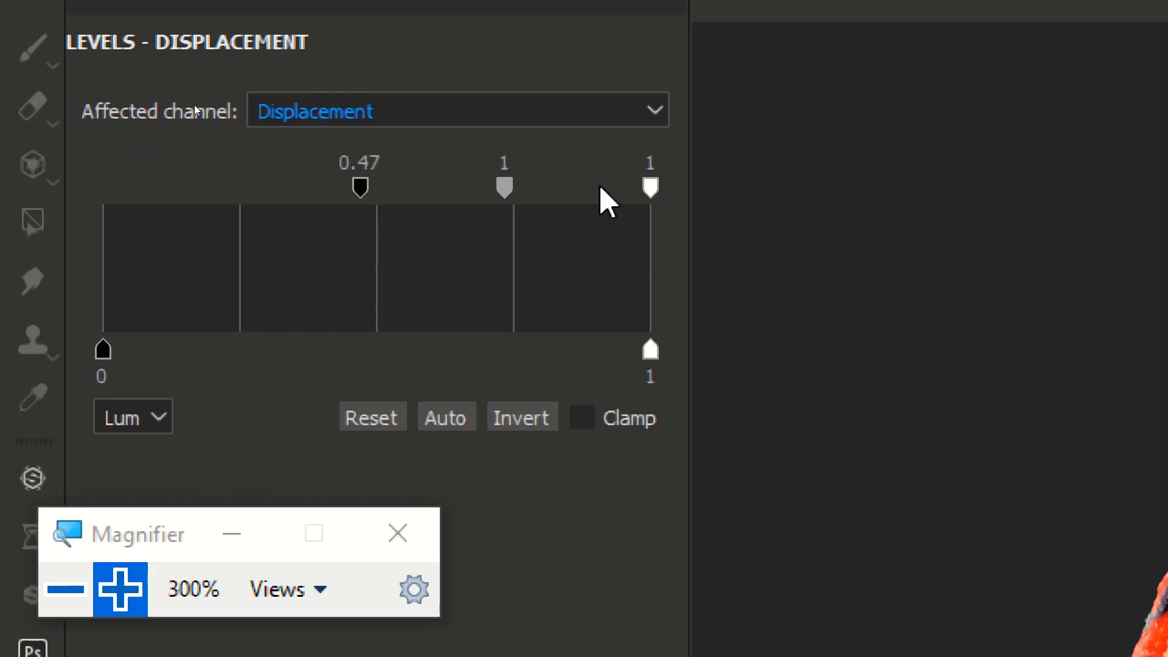
- Delete the upper Levels - Displacement effect from the Inner_Metal layer's content and select its Fill - Adjustments effect
{"action": "left_click_drag", "start_coordinate": [650, 184], "coordinate": [523, 182]}
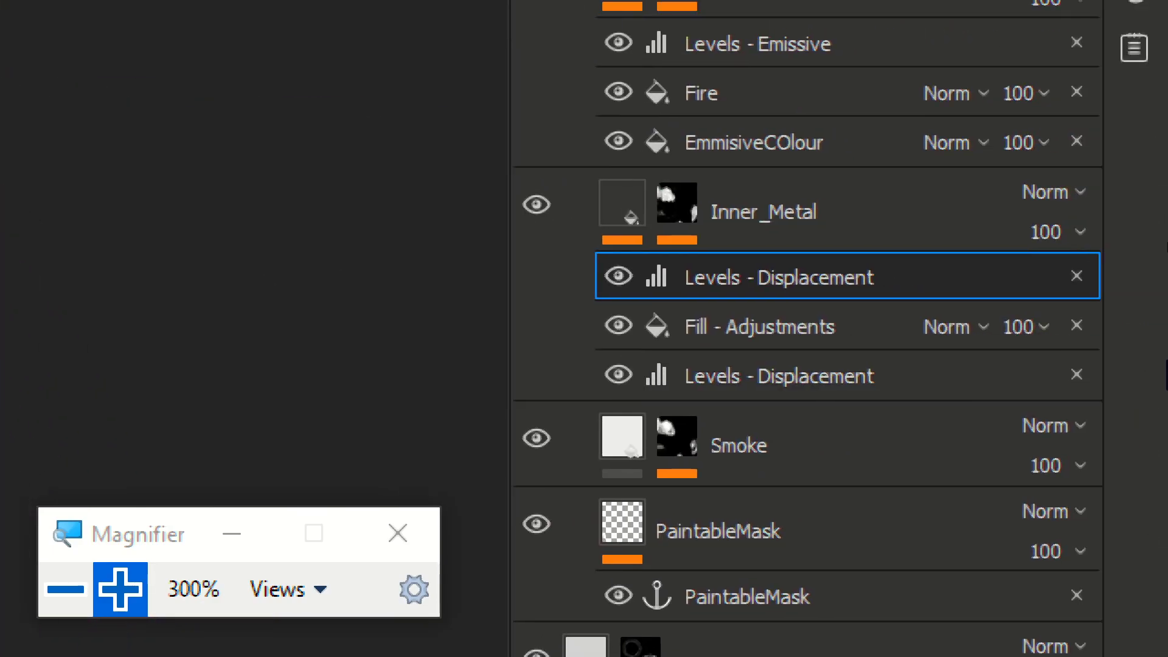
{"action": "left_click", "coordinate": [1077, 276]}
{"action": "left_click", "coordinate": [706, 275]}
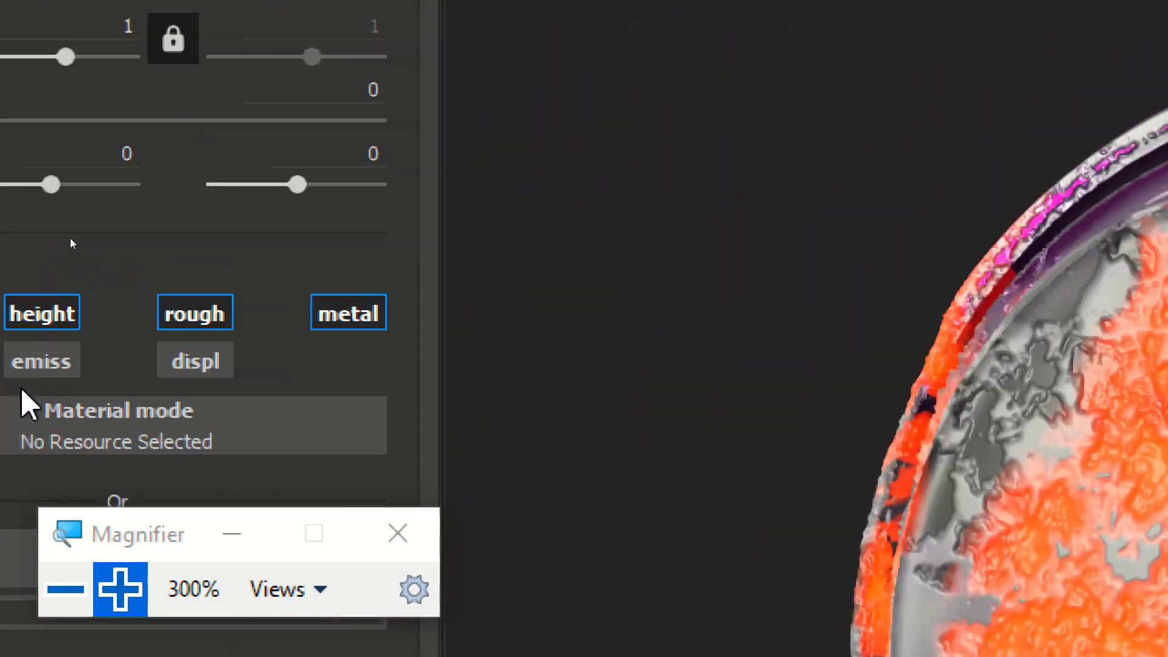
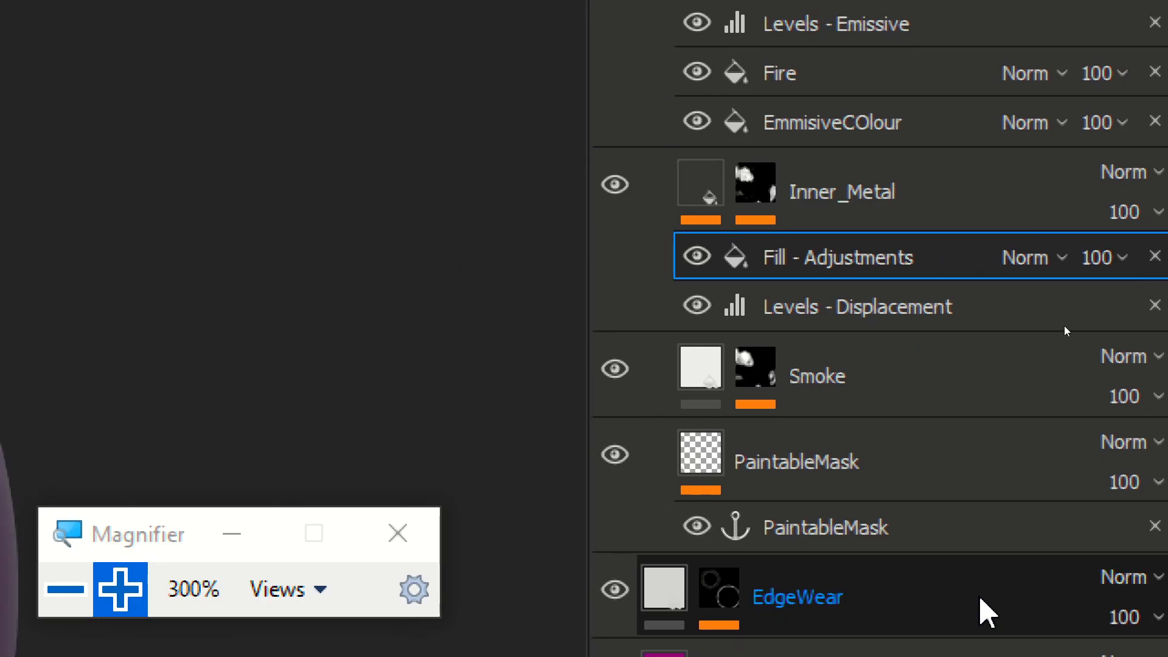
- Examine the Mask fill in the Inner_Metal layer's mask and its PaintableMask anchor point source
{"action": "left_click", "coordinate": [795, 181]}
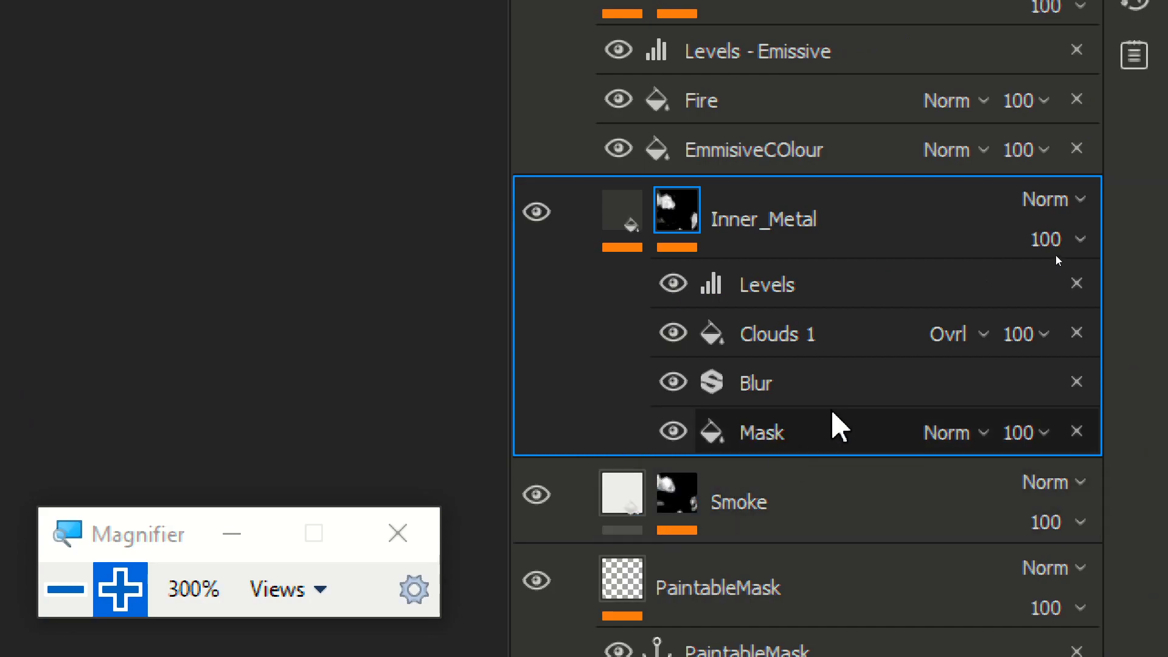
{"action": "left_click", "coordinate": [821, 433]}
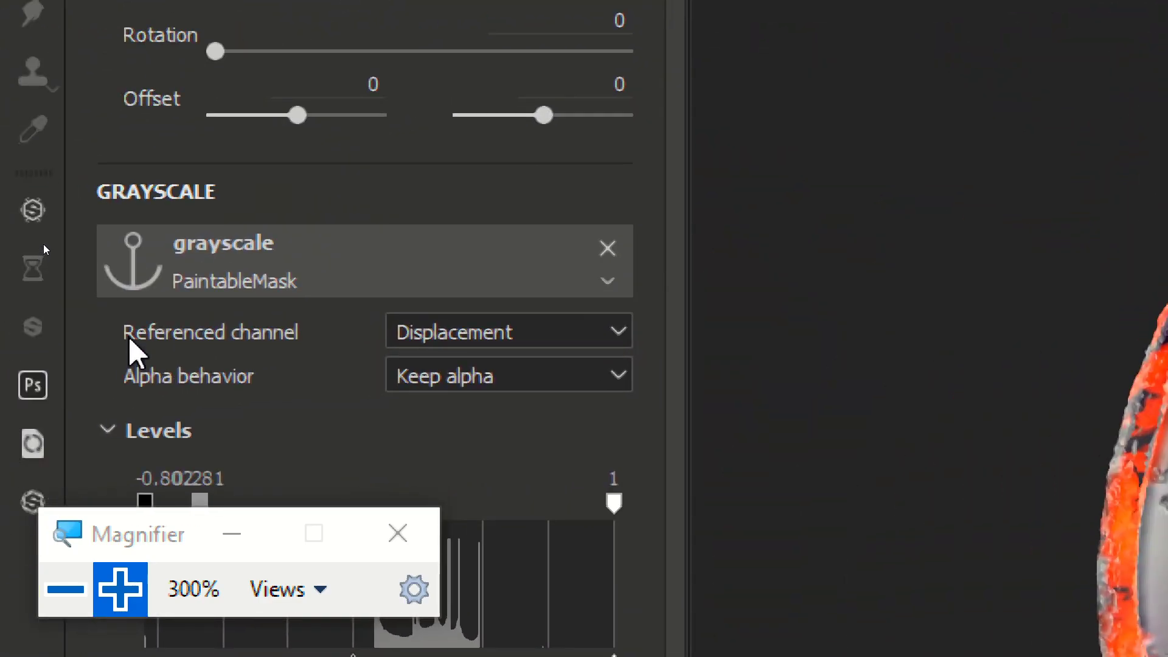
{"action": "left_click", "coordinate": [250, 283]}
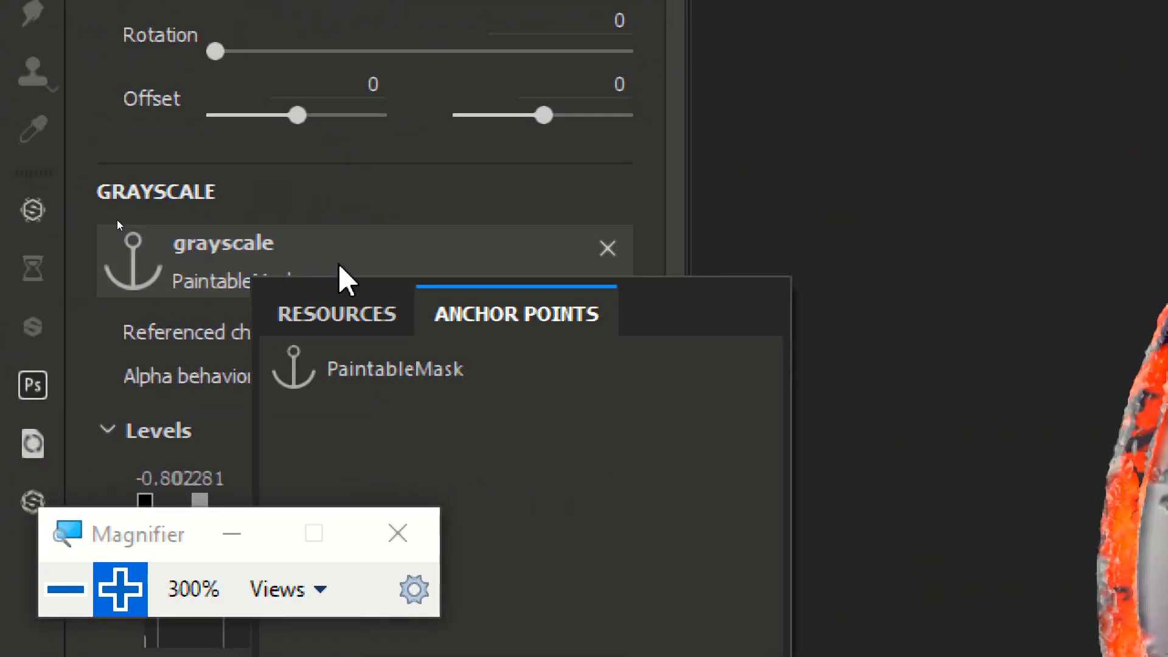
{"action": "left_click", "coordinate": [376, 369]}
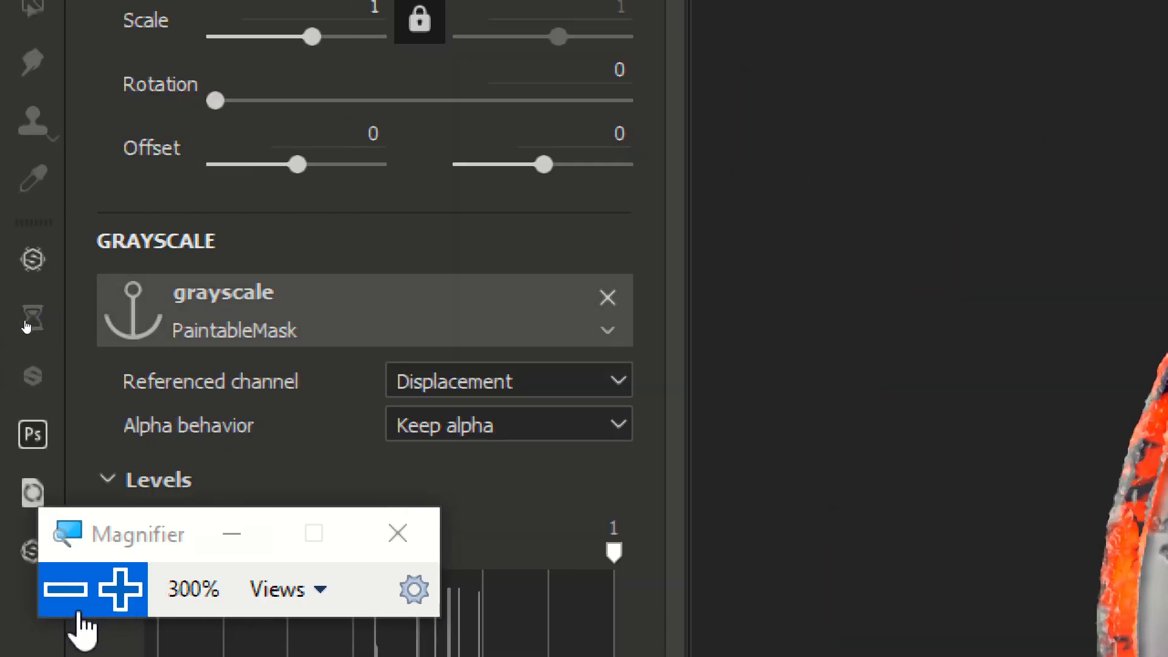
{"action": "left_click", "coordinate": [65, 589]}
{"action": "left_click", "coordinate": [25, 327]}
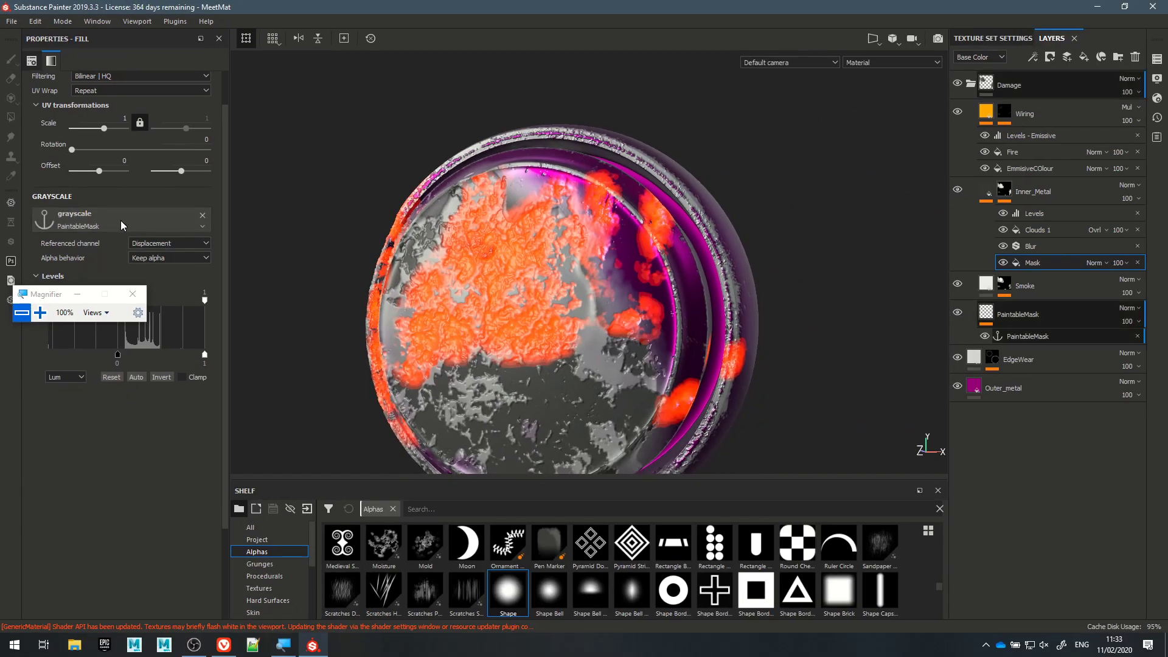
- Reassign the PaintableMask anchor point to the Mask fill's grayscale and set its referenced channel to Displacement
{"action": "left_click", "coordinate": [126, 230]}
{"action": "left_click", "coordinate": [154, 250]}
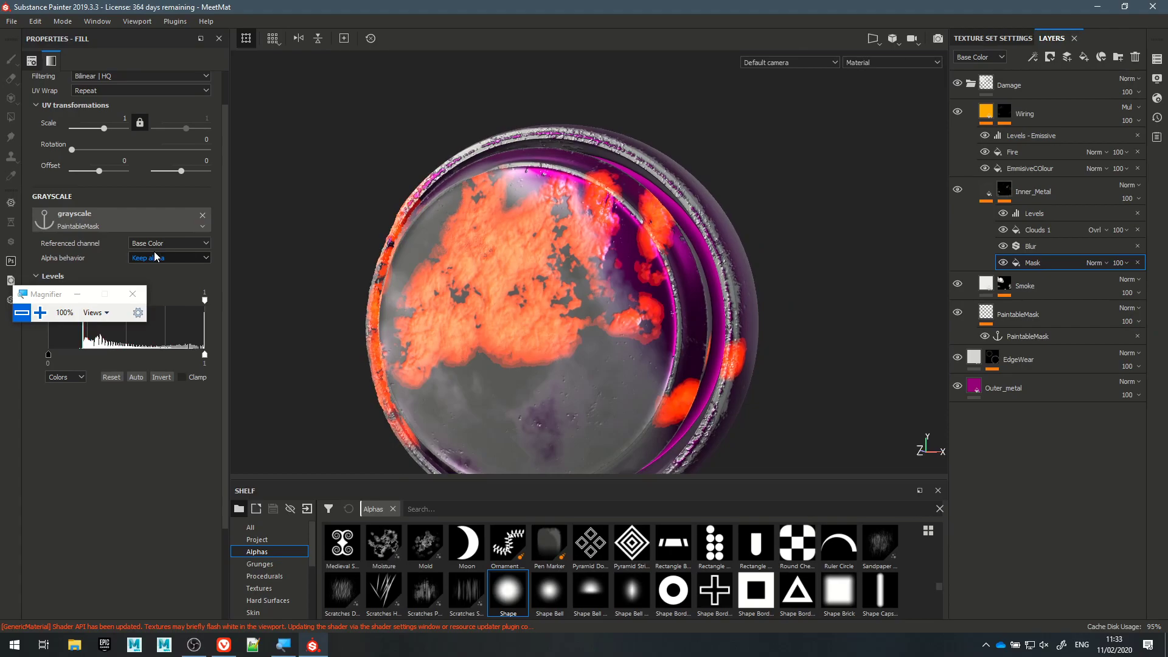
{"action": "left_click_drag", "start_coordinate": [50, 300], "coordinate": [19, 517]}
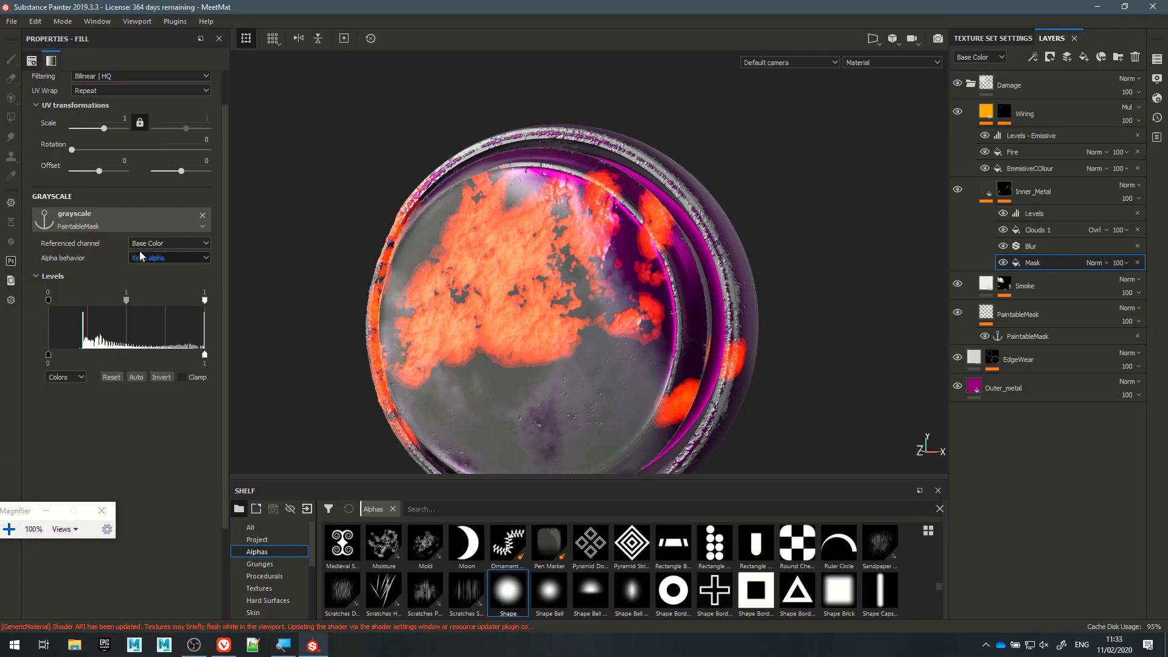
{"action": "left_click", "coordinate": [168, 243]}
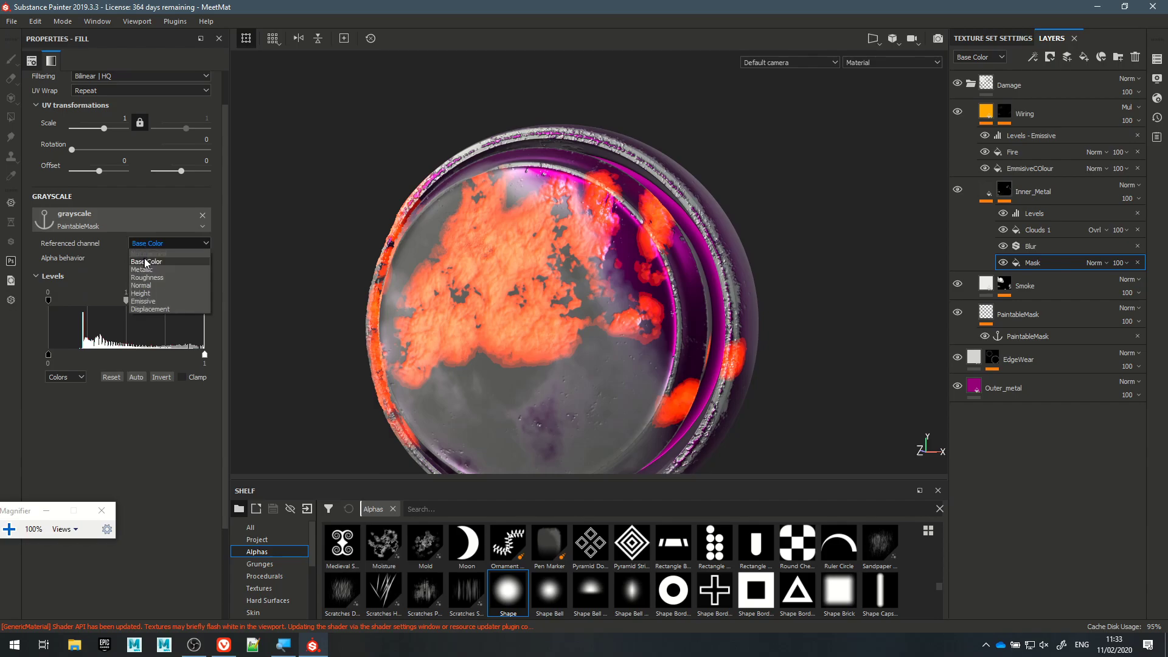
{"action": "left_click", "coordinate": [153, 309]}
- Try a lower input black point in the Mask fill's levels, undo the changes, and inspect the damage on the sphere
{"action": "left_click_drag", "start_coordinate": [684, 441], "coordinate": [730, 336], "text": "alt"}
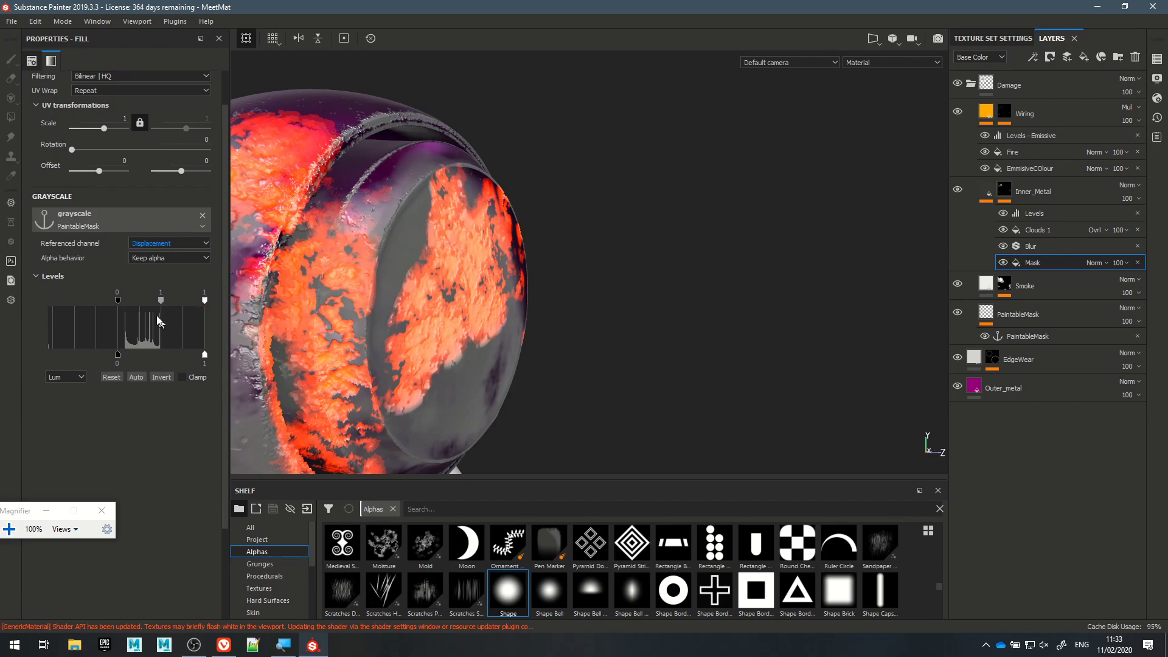
{"action": "left_click_drag", "start_coordinate": [118, 300], "coordinate": [36, 323]}
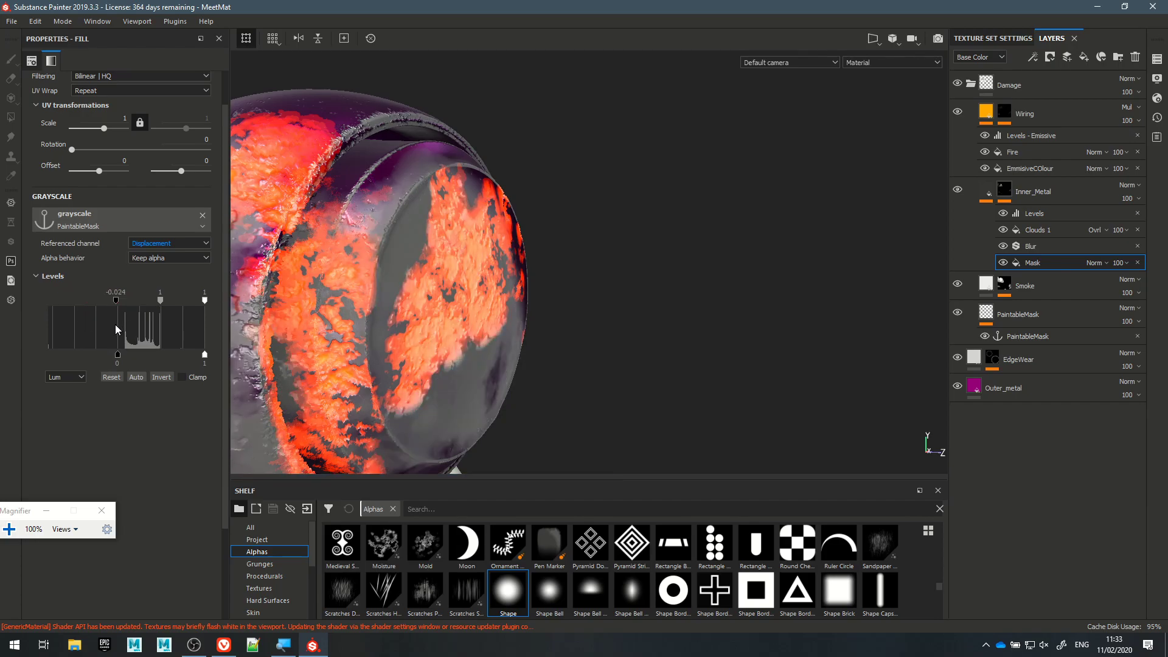
{"action": "key", "text": "ctrl"}
{"action": "left_click_drag", "start_coordinate": [737, 335], "coordinate": [426, 331], "text": "alt"}
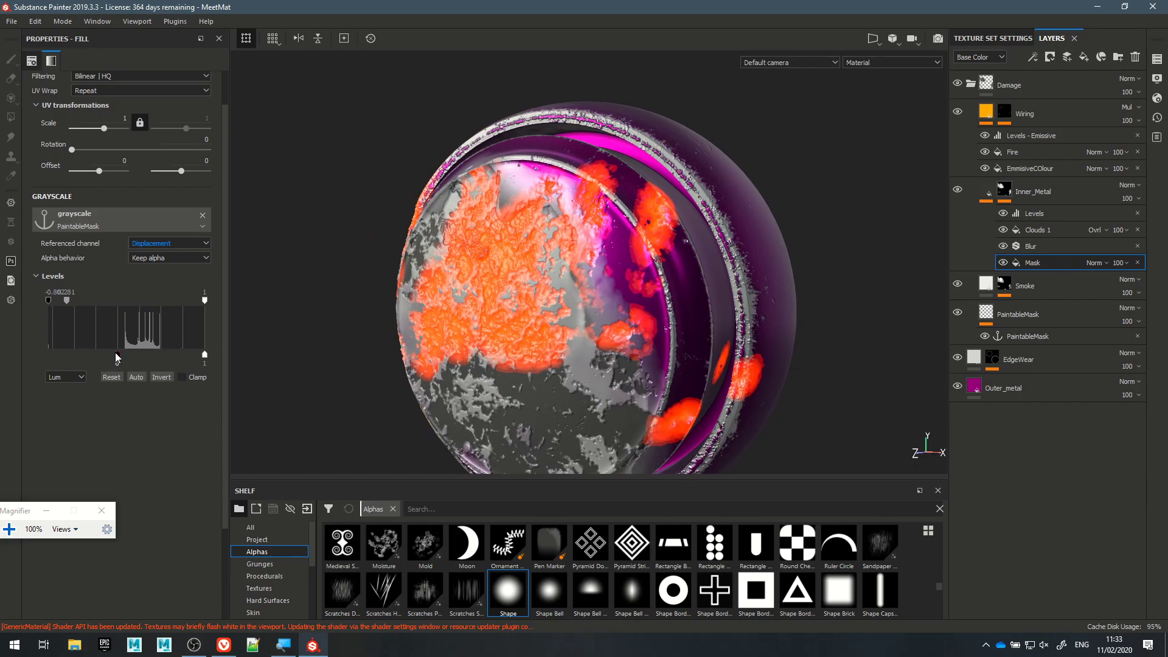
{"action": "mouse_move", "coordinate": [118, 357]}
{"action": "left_mouse_down"}
{"action": "mouse_move", "coordinate": [36, 361]}
{"action": "mouse_move", "coordinate": [117, 359]}
{"action": "left_mouse_up"}
{"action": "left_click_drag", "start_coordinate": [577, 304], "coordinate": [758, 246], "text": "alt"}
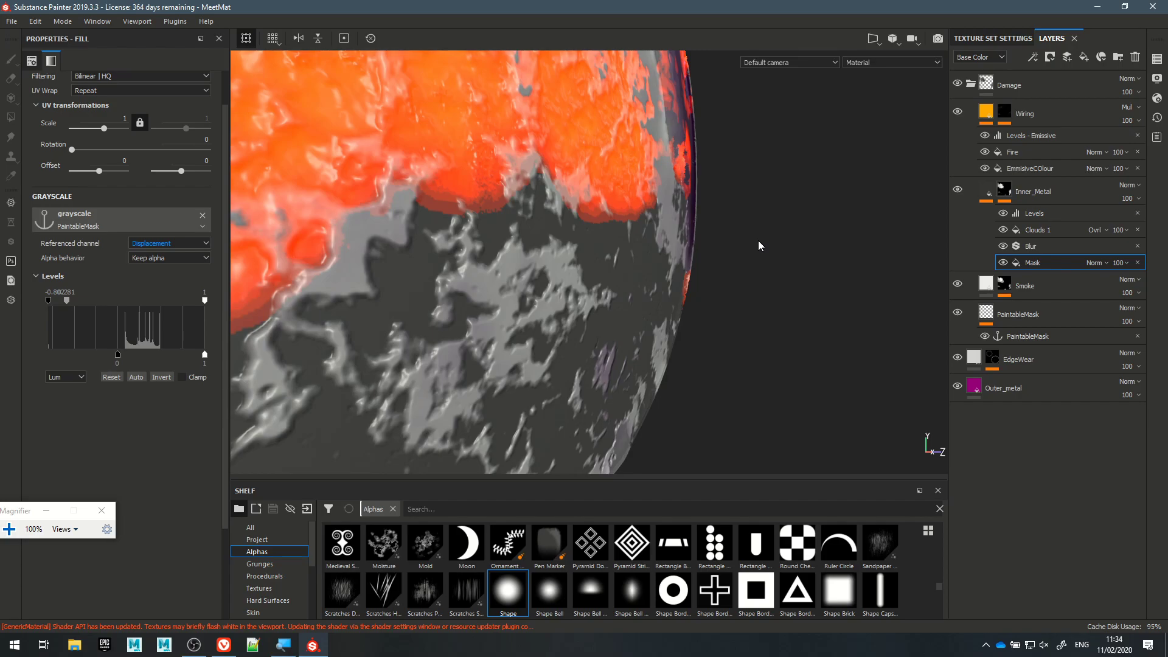
{"action": "left_click_drag", "start_coordinate": [758, 239], "coordinate": [580, 302], "text": "alt"}
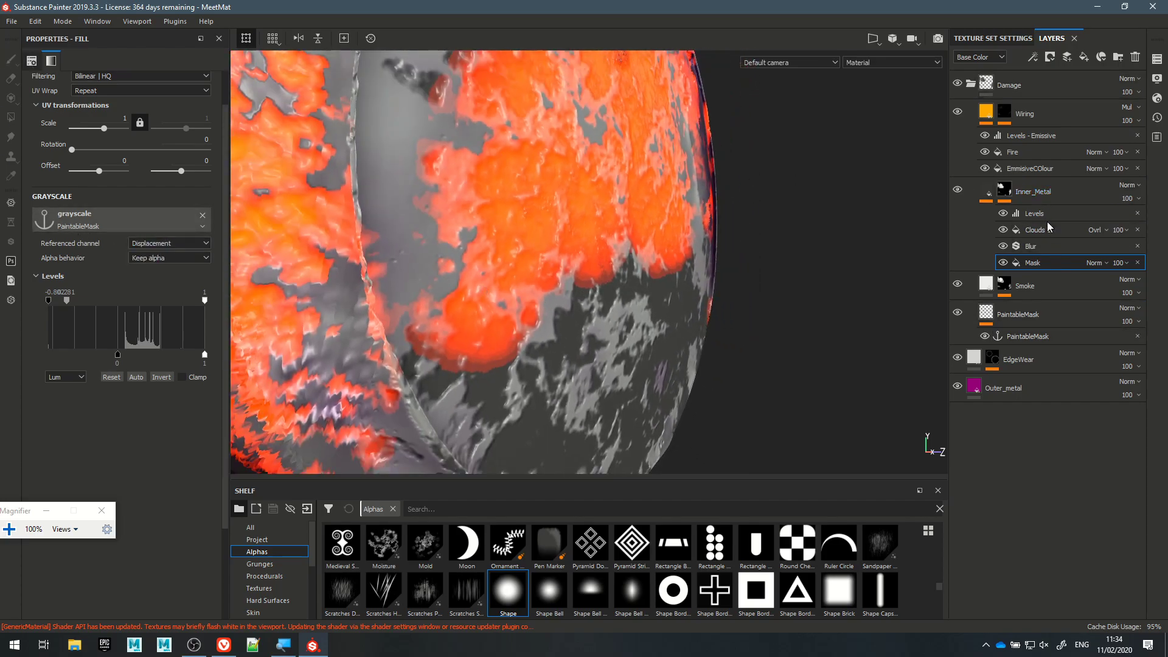
- Try blur intensities such as 4.09 and 0.16 on the Inner_Metal mask's Blur filter, and set it back to 0.5
{"action": "left_click", "coordinate": [1035, 246]}
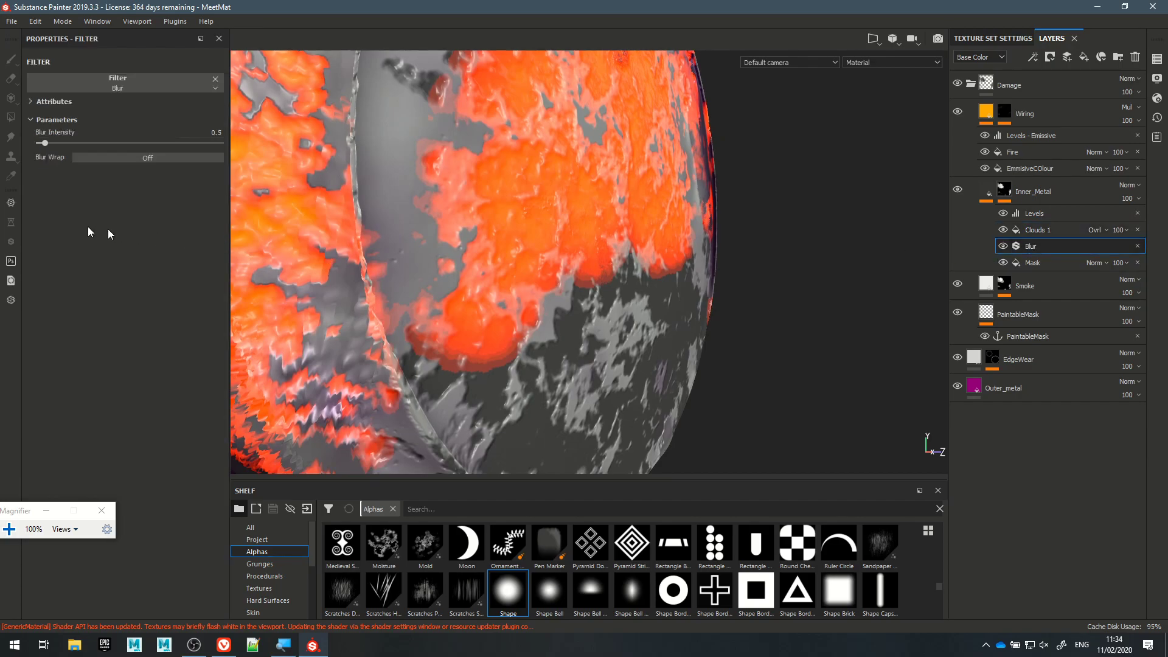
{"action": "left_click_drag", "start_coordinate": [45, 144], "coordinate": [38, 145]}
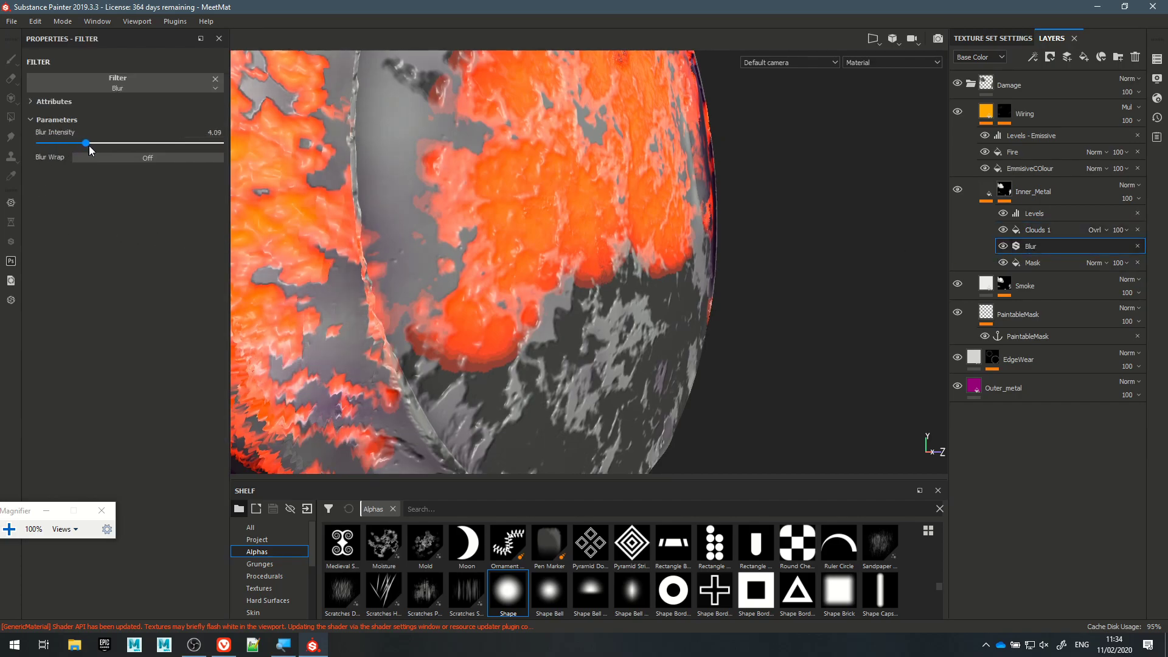
{"action": "left_click_drag", "start_coordinate": [39, 144], "coordinate": [42, 148]}
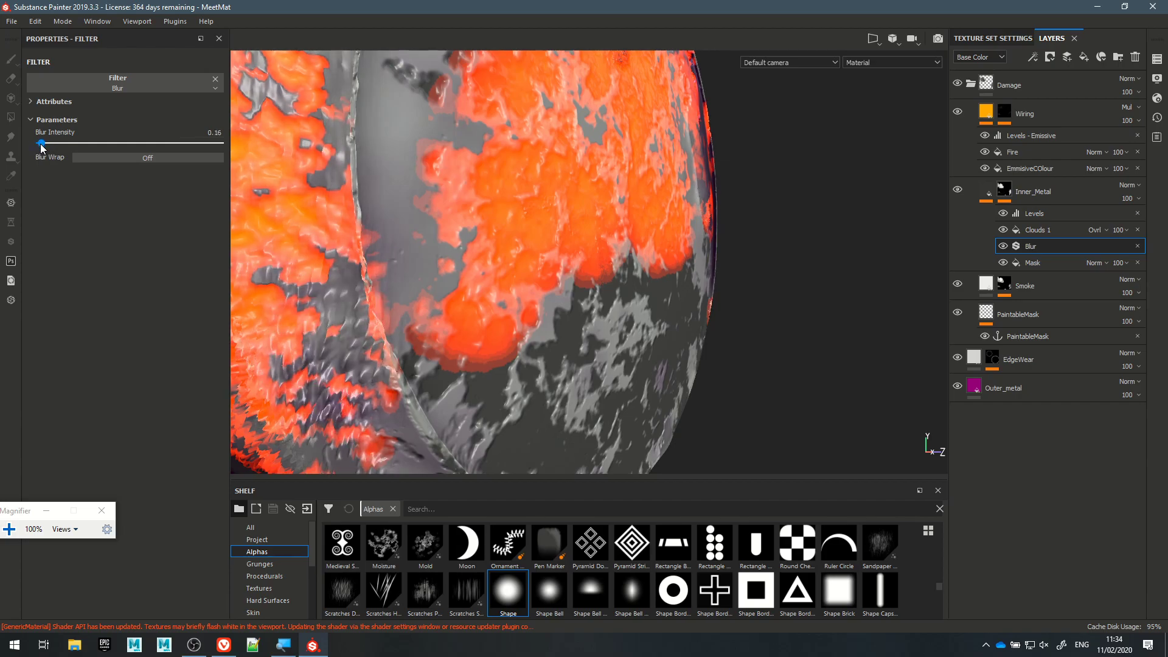
{"action": "mouse_move", "coordinate": [42, 148]}
{"action": "left_mouse_down"}
{"action": "mouse_move", "coordinate": [72, 150]}
{"action": "mouse_move", "coordinate": [46, 153]}
{"action": "left_mouse_up"}
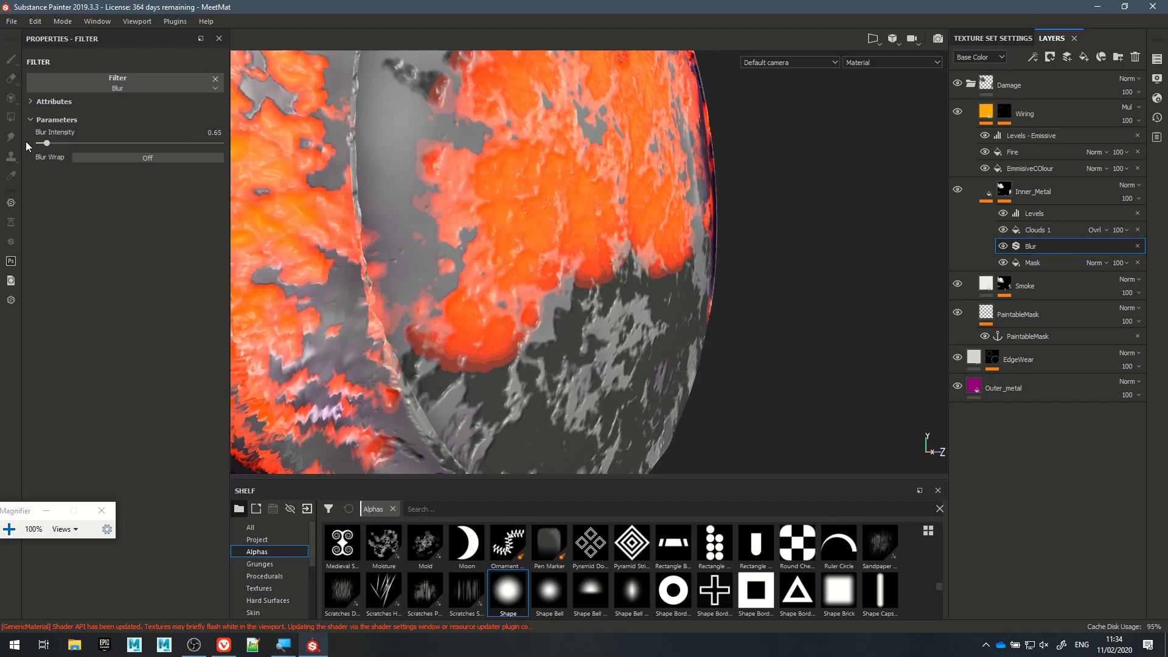
{"action": "left_click", "coordinate": [45, 143]}
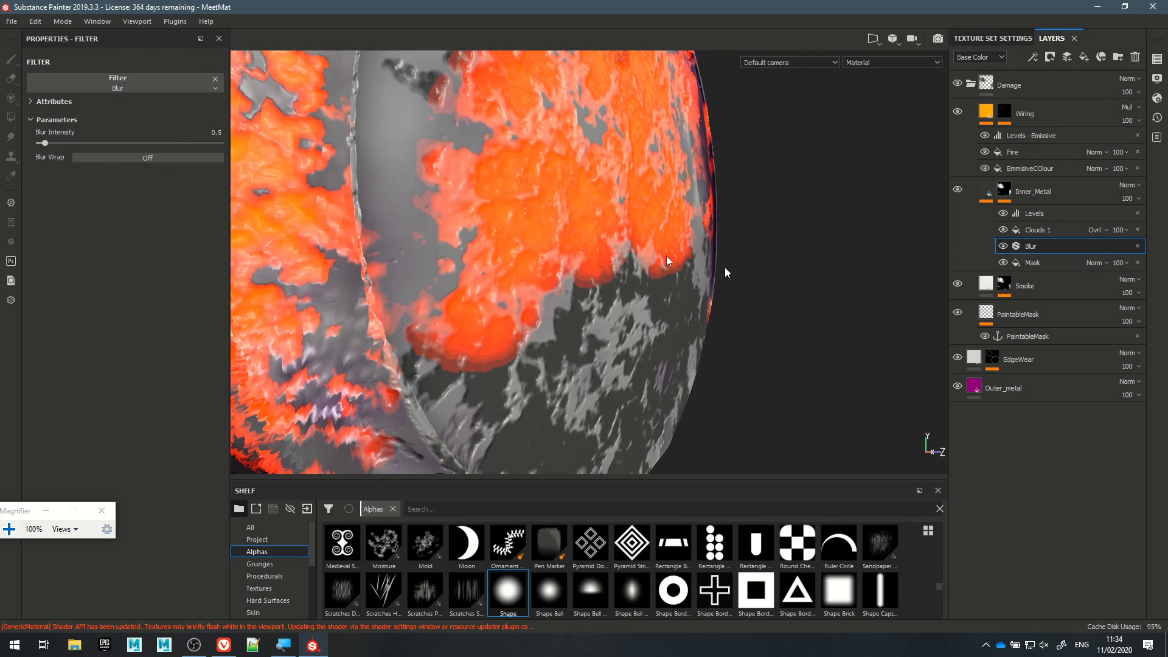
- Set the balance of the Clouds 1 fill in the Inner_Metal mask to 0.24
{"action": "left_click", "coordinate": [1034, 230]}
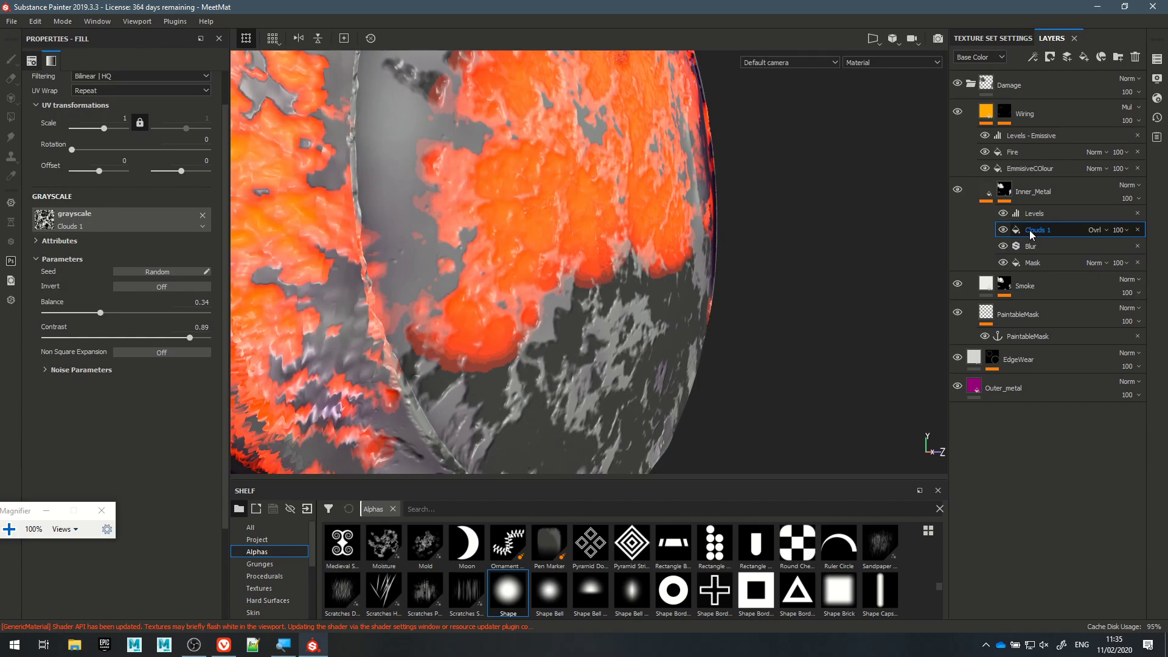
{"action": "left_click_drag", "start_coordinate": [100, 313], "coordinate": [177, 337]}
{"action": "mouse_move", "coordinate": [81, 316]}
{"action": "left_mouse_down"}
{"action": "mouse_move", "coordinate": [154, 312]}
{"action": "mouse_move", "coordinate": [103, 313]}
{"action": "left_mouse_up"}
{"action": "key", "text": "ctrl+z"}
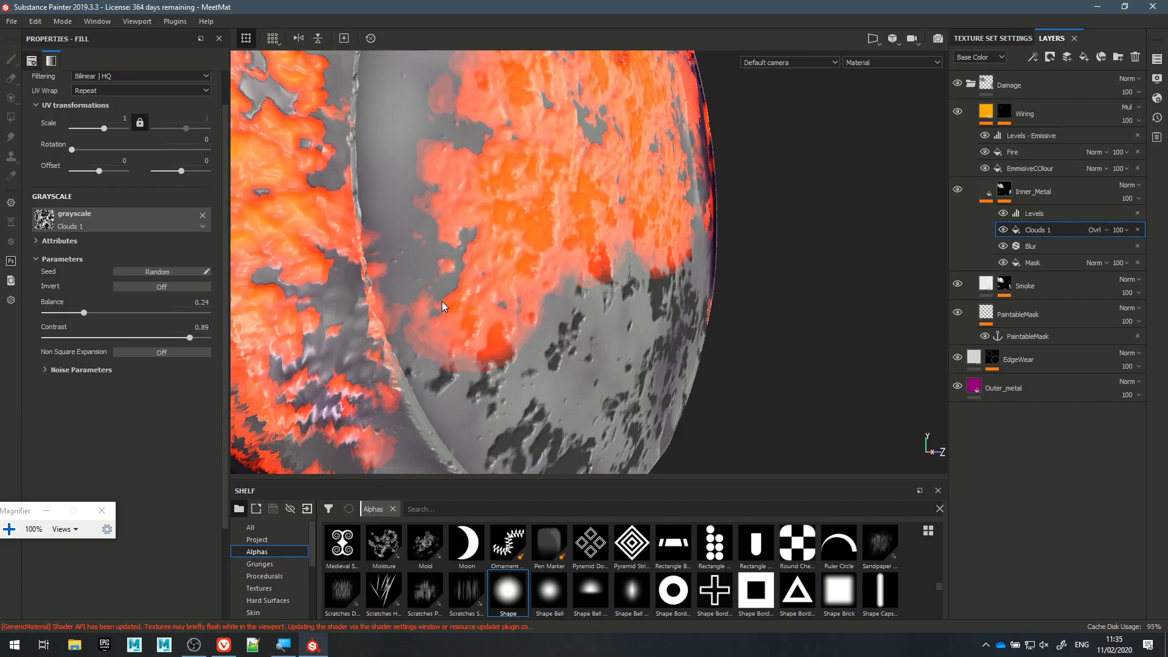
- Set the Inner_Metal mask's Levels input black point to 0.443, and toggle the layer's visibility to compare the effect
{"action": "left_click", "coordinate": [1038, 217]}
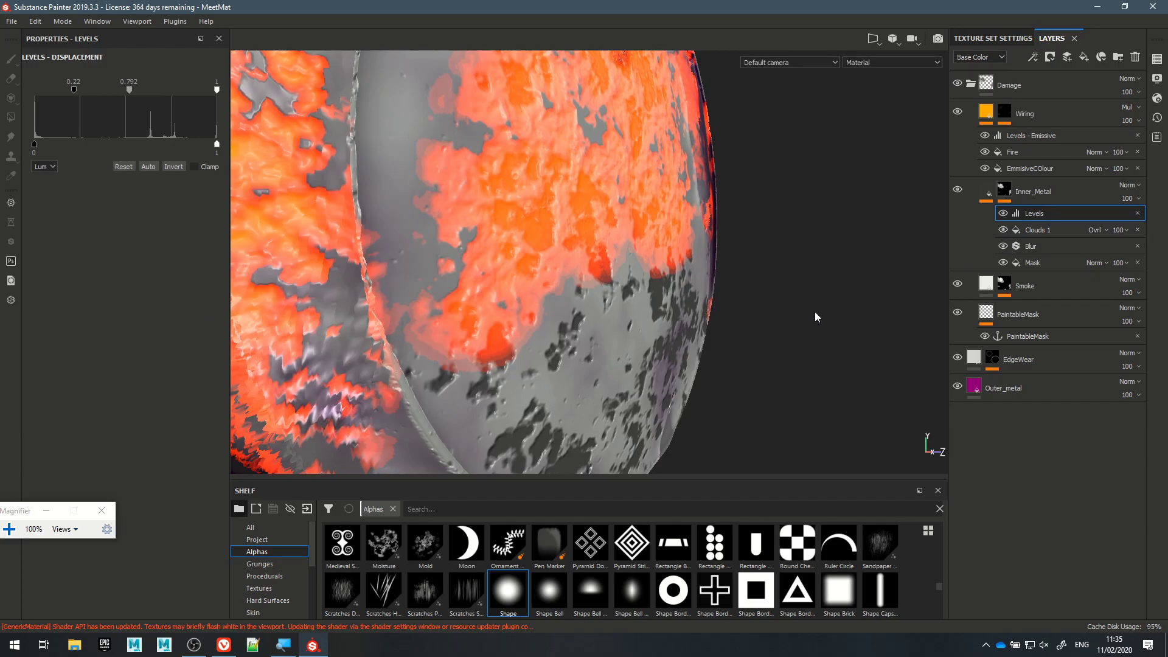
{"action": "left_click_drag", "start_coordinate": [34, 89], "coordinate": [155, 89]}
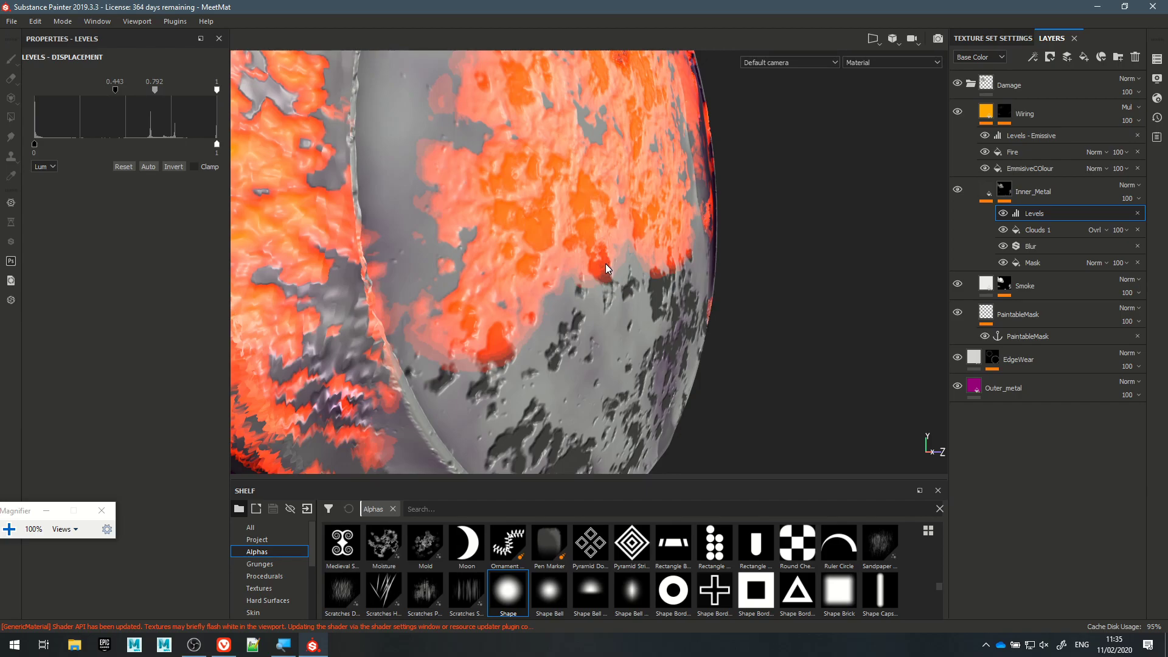
{"action": "left_click", "coordinate": [958, 190]}
{"action": "left_click", "coordinate": [958, 191]}
{"action": "left_click", "coordinate": [957, 191]}
{"action": "left_click", "coordinate": [958, 191]}
{"action": "left_click", "coordinate": [958, 191]}
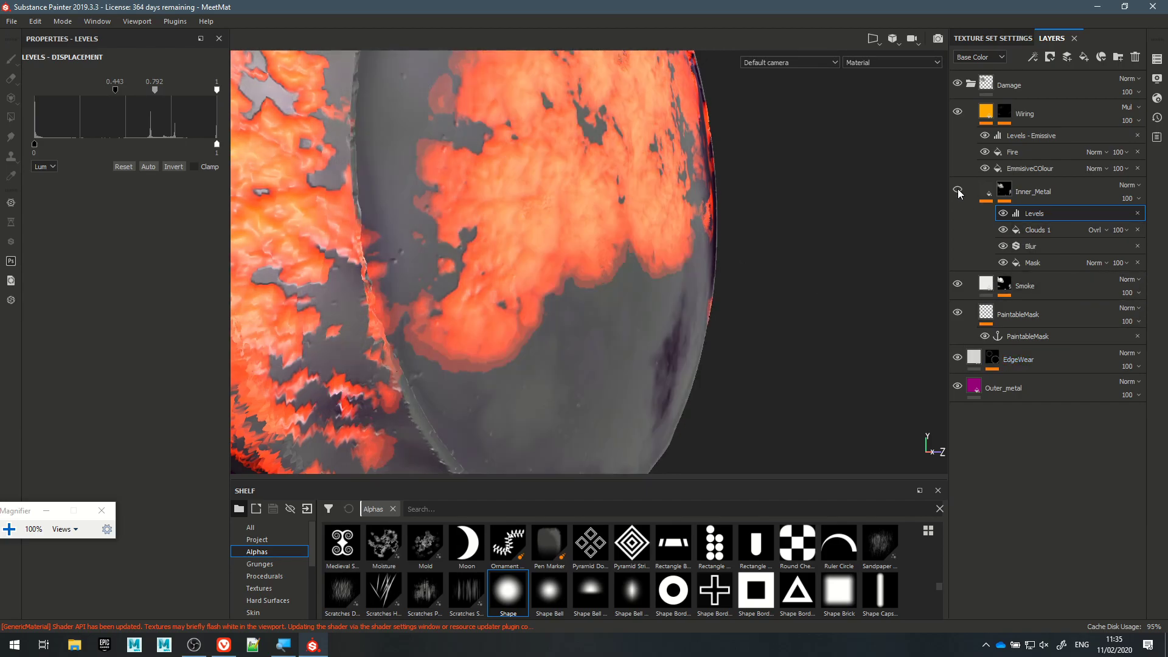
{"action": "left_click", "coordinate": [958, 190]}
- Lower the input black point of the MAsk fill in the Wiring layer's mask to 0.011
{"action": "left_click", "coordinate": [1010, 141]}
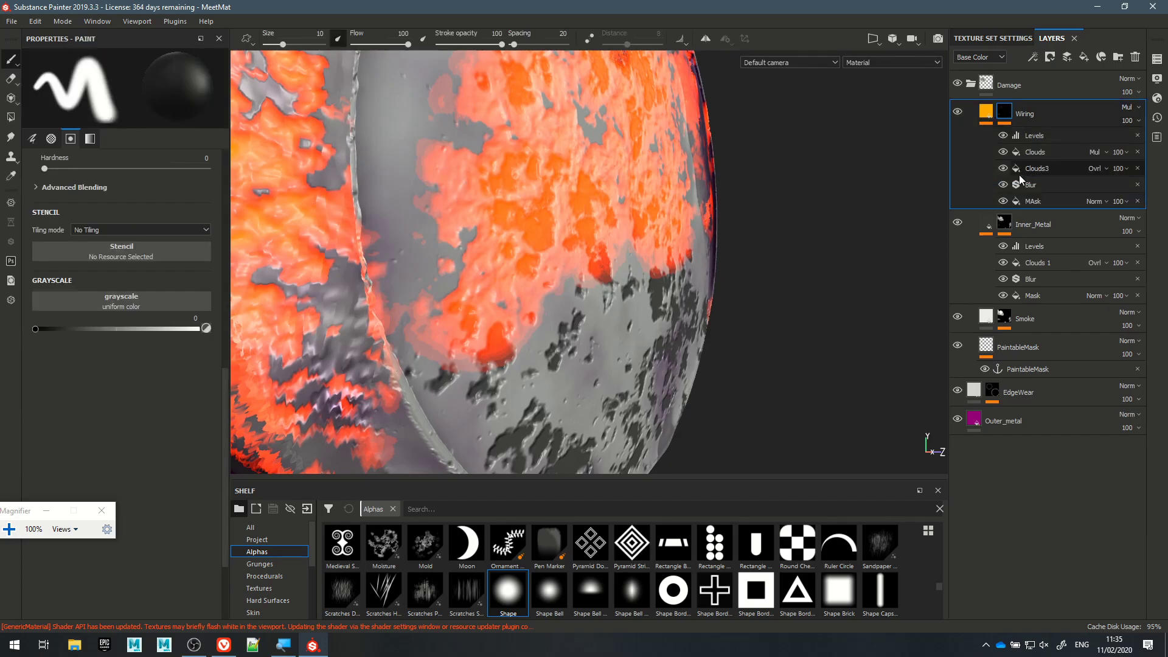
{"action": "left_click", "coordinate": [1033, 201]}
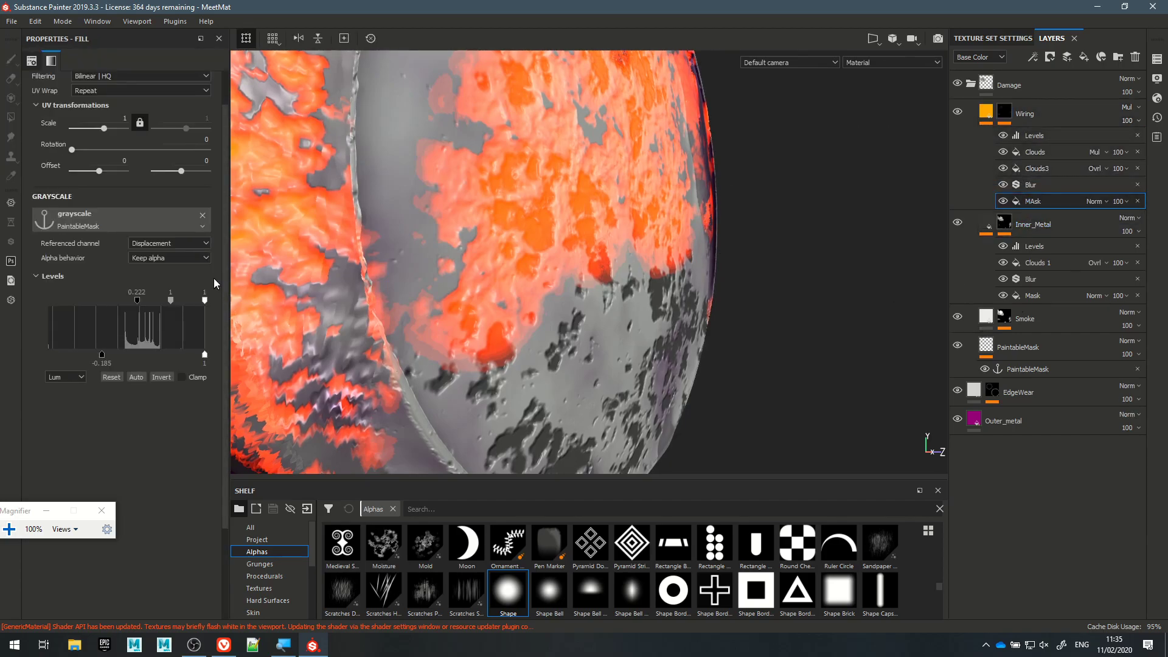
{"action": "mouse_move", "coordinate": [136, 298]}
{"action": "left_mouse_down"}
{"action": "mouse_move", "coordinate": [91, 298]}
{"action": "mouse_move", "coordinate": [153, 299]}
{"action": "mouse_move", "coordinate": [1, 300]}
{"action": "mouse_move", "coordinate": [137, 303]}
{"action": "mouse_move", "coordinate": [119, 306]}
{"action": "left_mouse_up"}
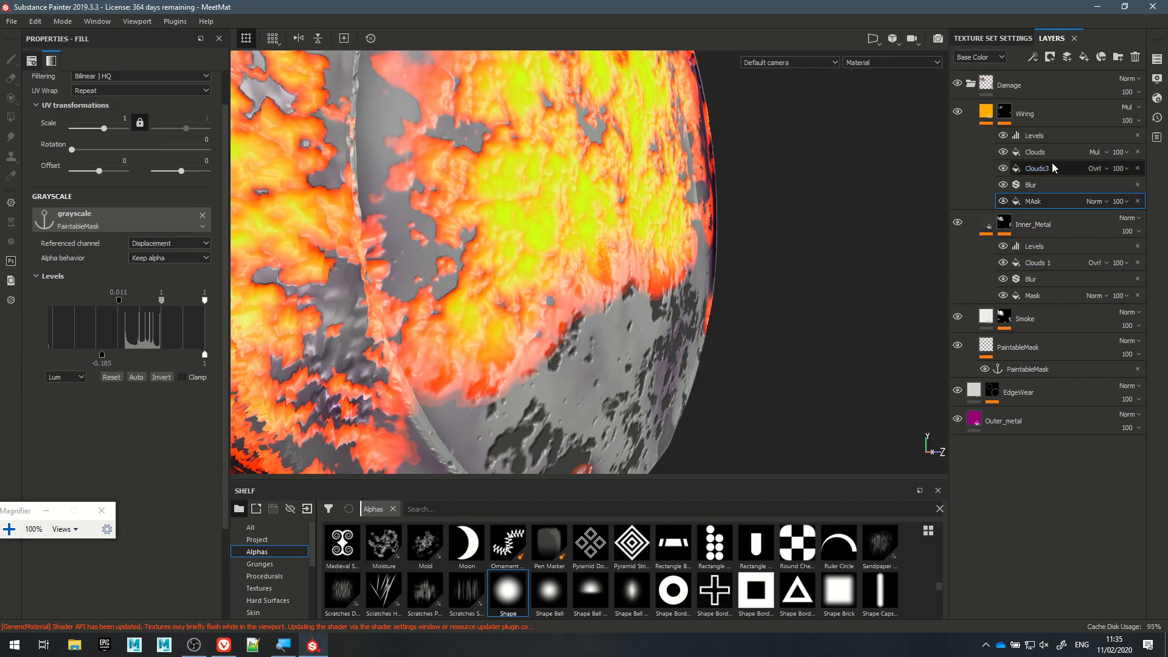
- Examine the channel settings of the Fire and EmmisiveCOlour fills in the Wiring layer's content, magnified to 200%
{"action": "left_click", "coordinate": [987, 119]}
{"action": "left_click", "coordinate": [1012, 152]}
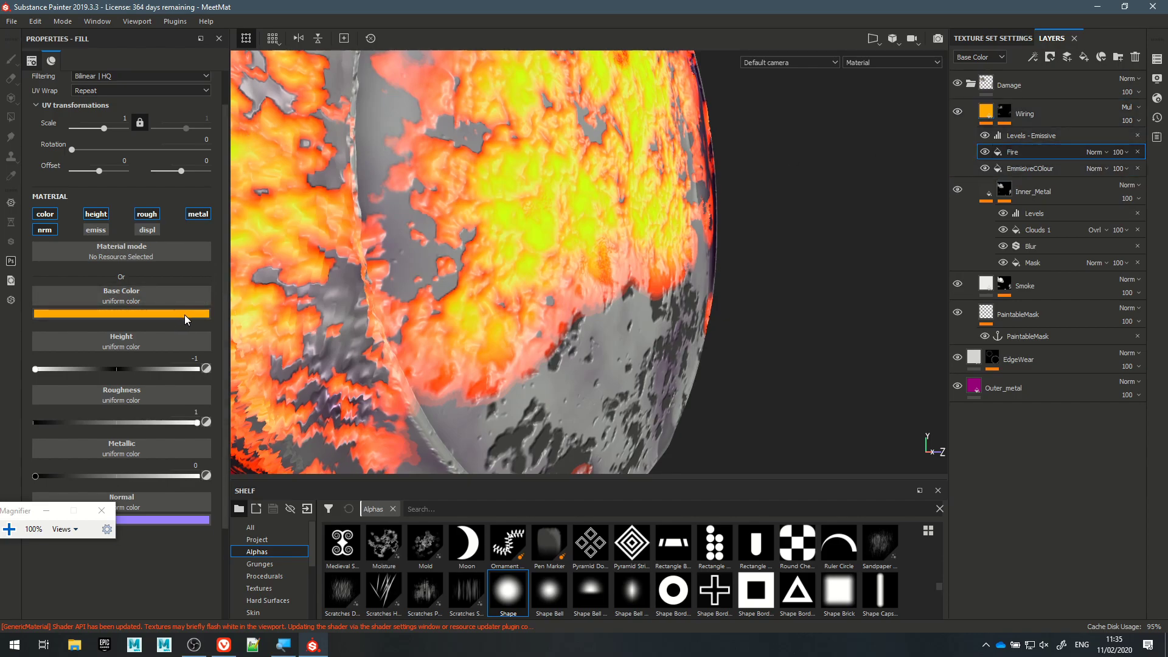
{"action": "left_click", "coordinate": [1057, 171]}
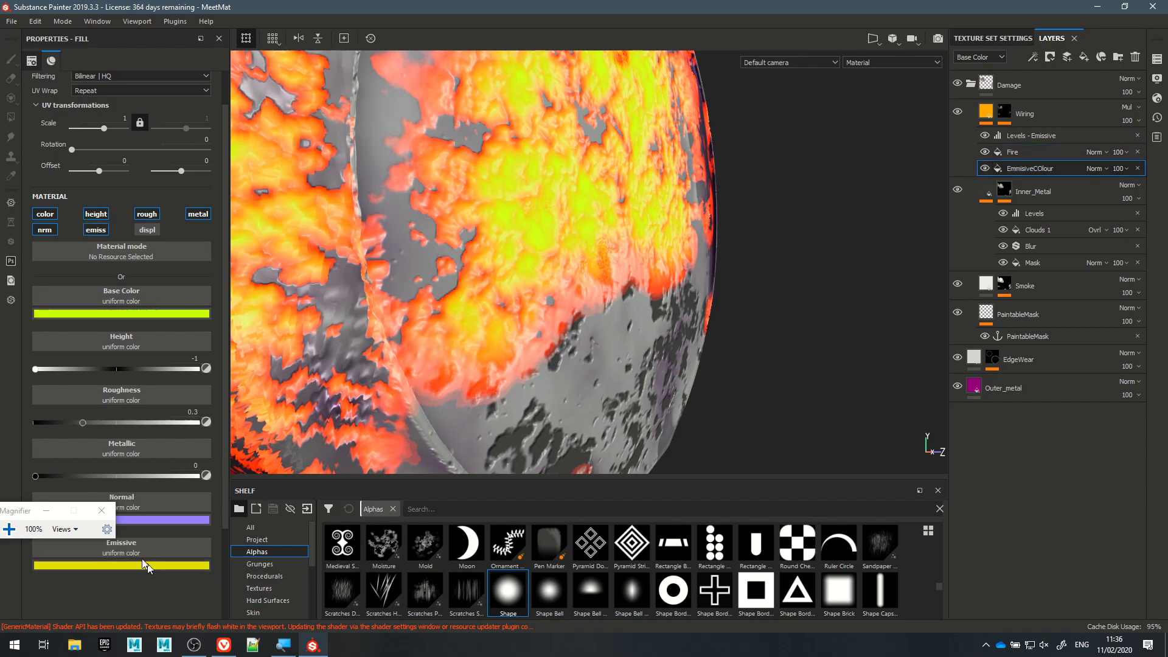
{"action": "left_click", "coordinate": [9, 530]}
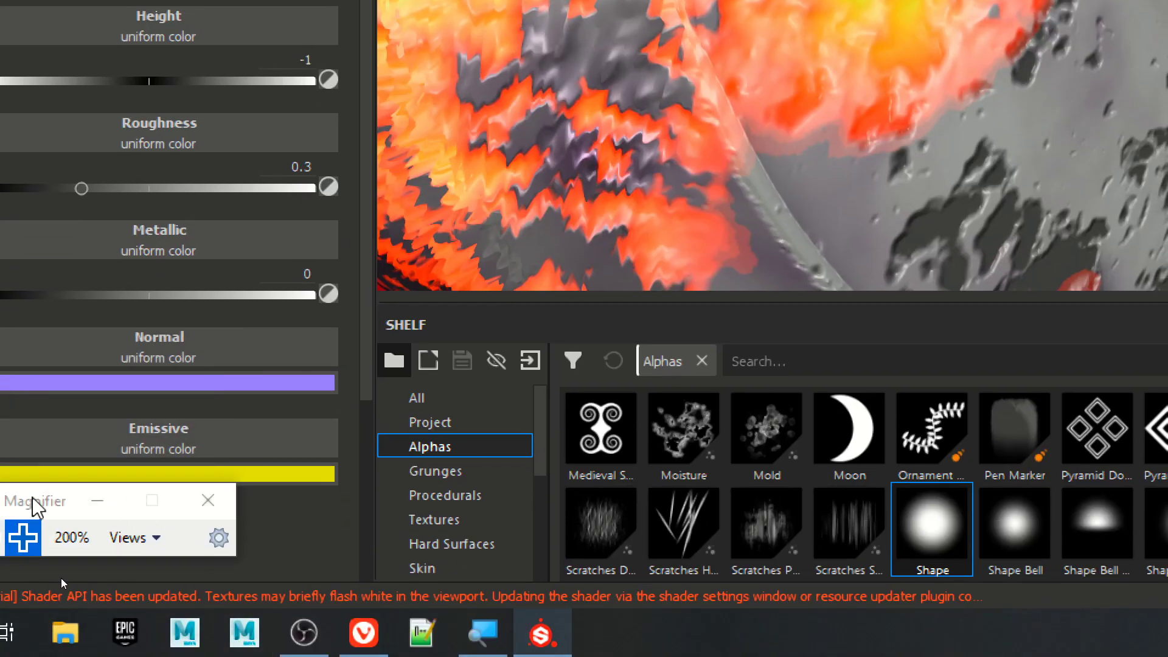
{"action": "left_click_drag", "start_coordinate": [15, 501], "coordinate": [425, 482]}
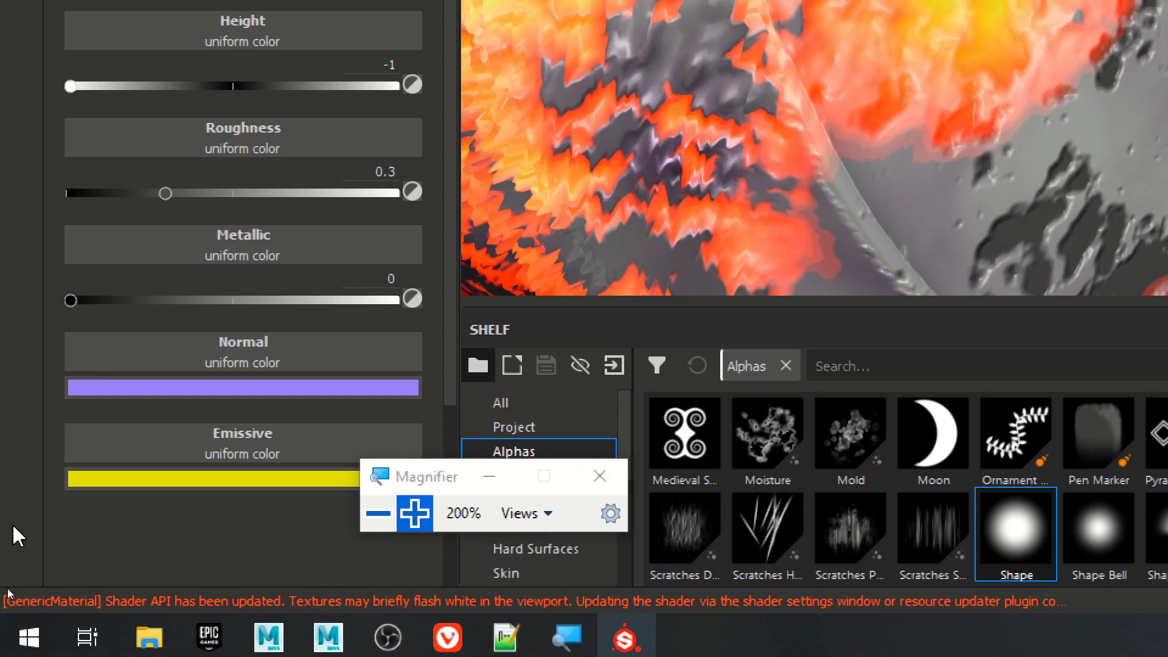
{"action": "left_click_drag", "start_coordinate": [430, 474], "coordinate": [415, 516]}
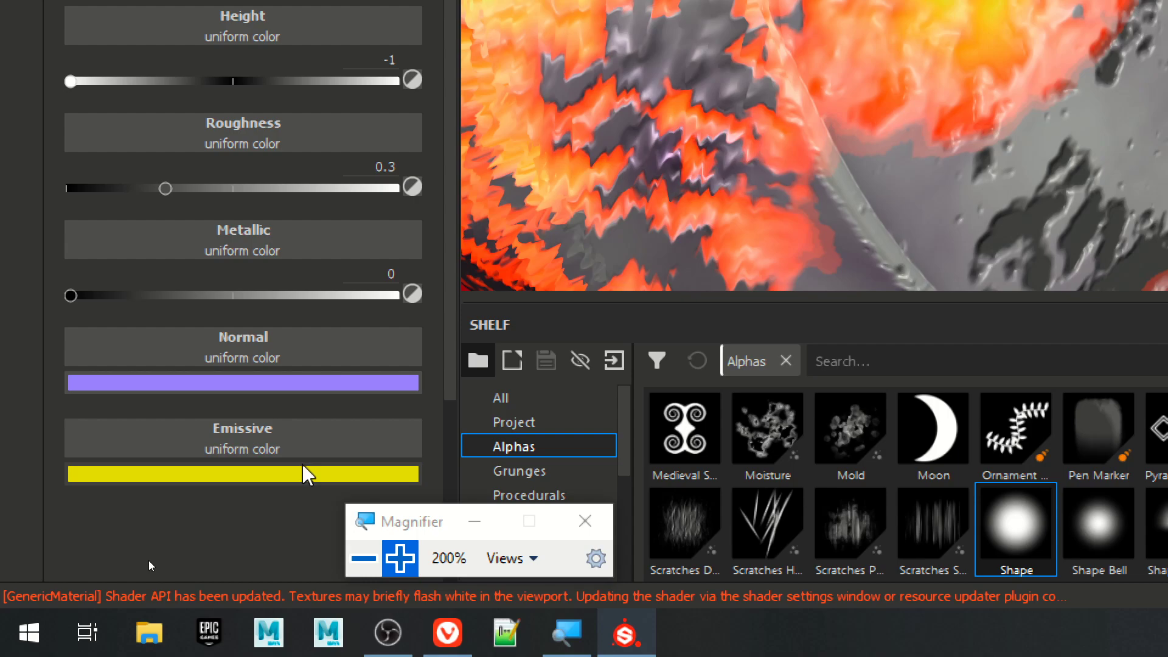
- Open the EmmisiveCOlour fill's emissive colour and adjust it in the colour picker
{"action": "left_click", "coordinate": [238, 474]}
{"action": "left_click", "coordinate": [336, 281]}
{"action": "left_click_drag", "start_coordinate": [298, 347], "coordinate": [496, 176]}
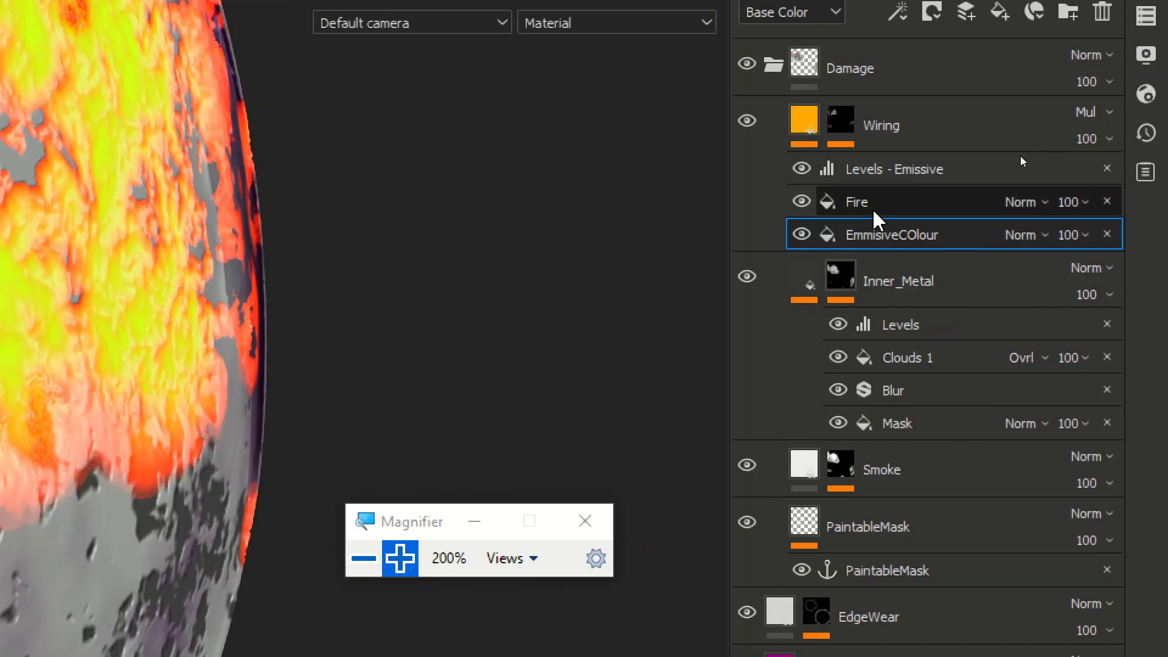
- Examine the Fire fill's material channels and height setting in the Wiring layer's content
{"action": "left_click", "coordinate": [872, 209]}
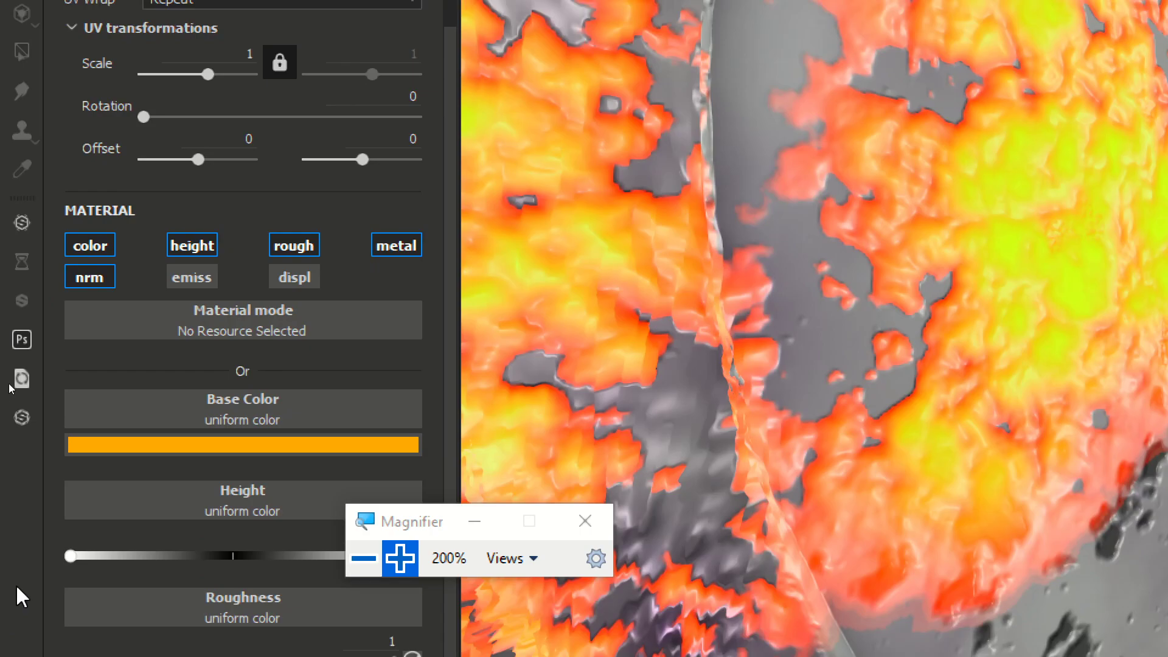
{"action": "left_click", "coordinate": [24, 553]}
{"action": "left_click_drag", "start_coordinate": [243, 537], "coordinate": [542, 392]}
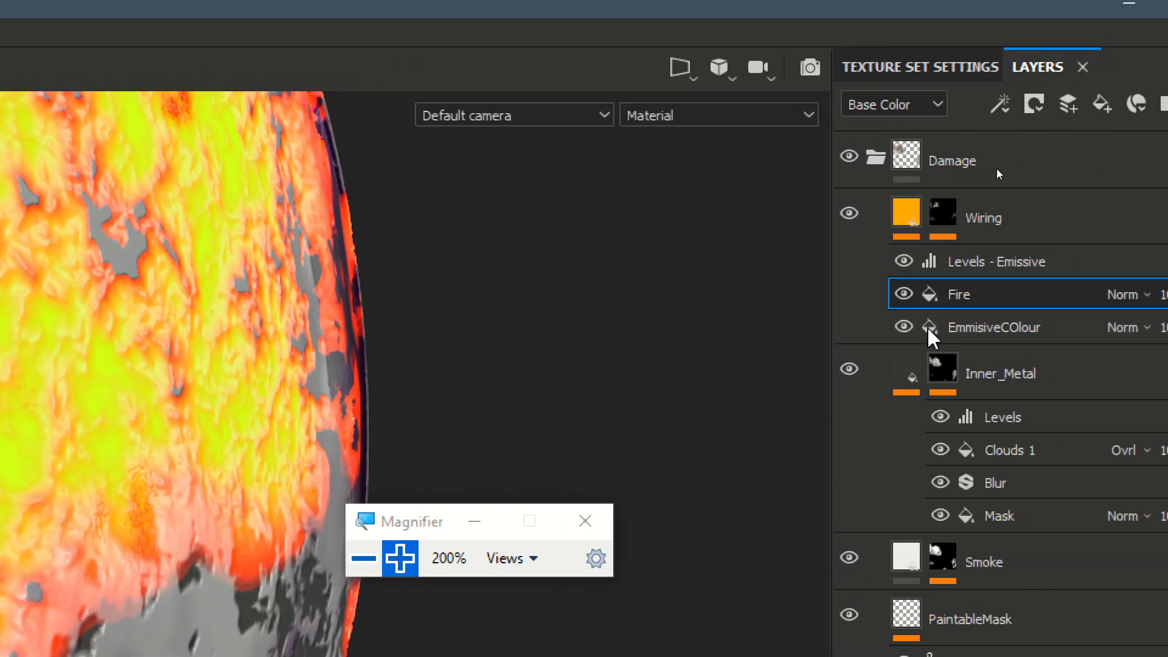
- Set the Levels - Emissive midpoint to 10.4, and test an input white point of 0.927 before raising it back up
{"action": "left_click", "coordinate": [1122, 272]}
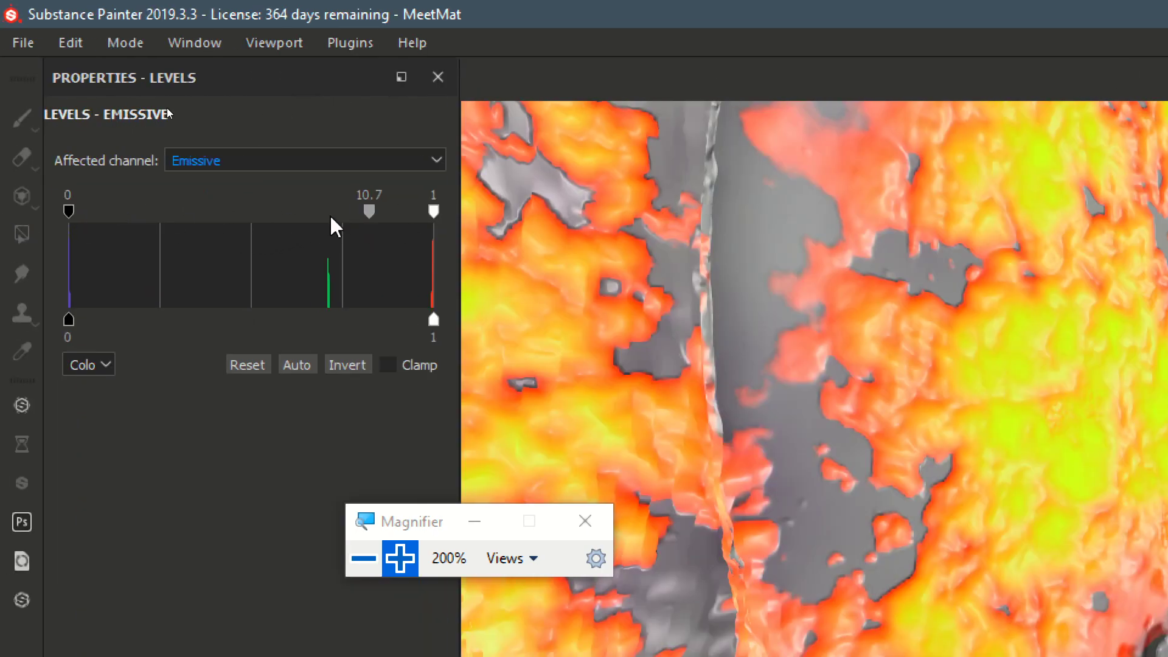
{"action": "mouse_move", "coordinate": [370, 213]}
{"action": "left_mouse_down"}
{"action": "mouse_move", "coordinate": [149, 239]}
{"action": "mouse_move", "coordinate": [243, 230]}
{"action": "mouse_move", "coordinate": [253, 243]}
{"action": "mouse_move", "coordinate": [368, 240]}
{"action": "left_mouse_up"}
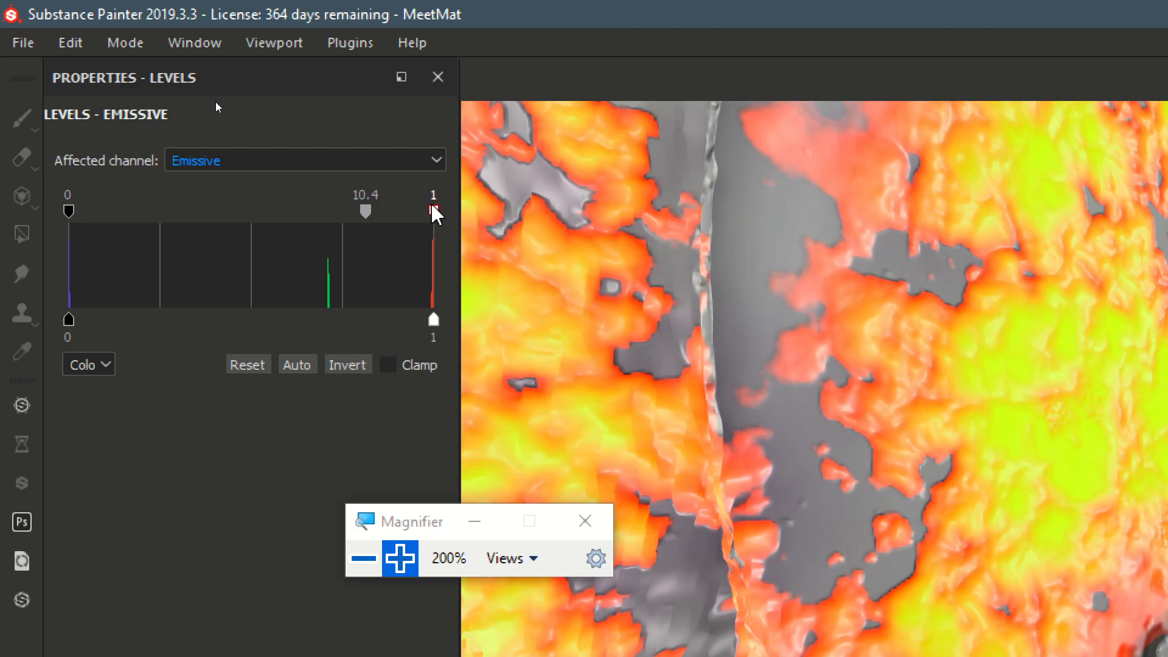
{"action": "left_click_drag", "start_coordinate": [436, 214], "coordinate": [411, 286]}
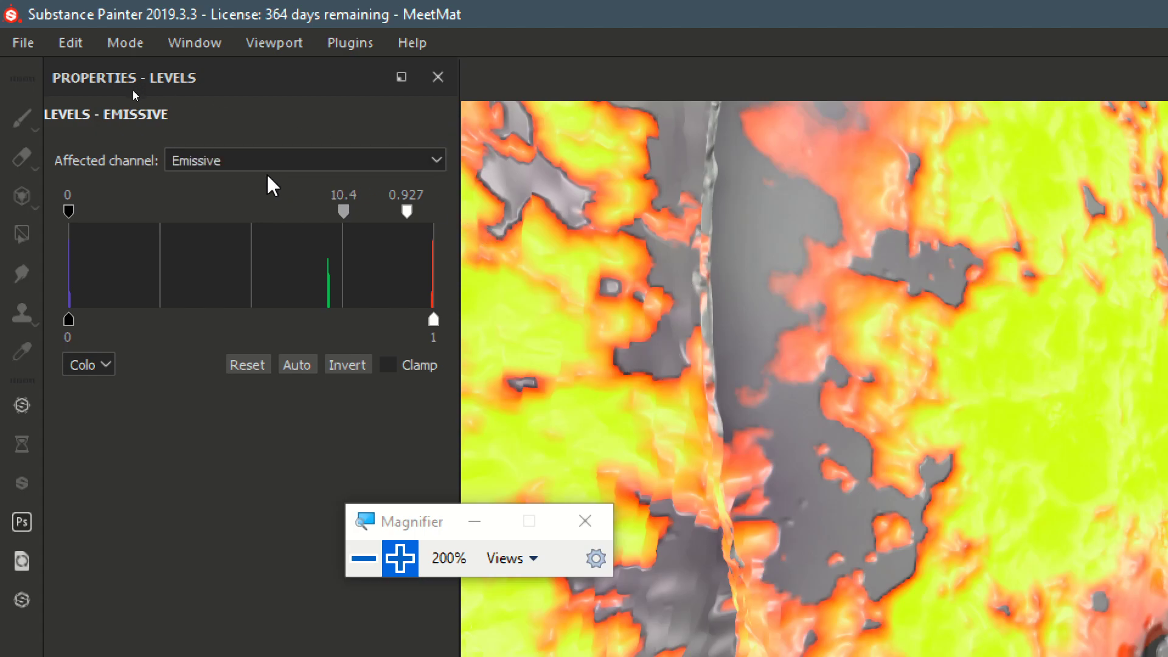
{"action": "left_click_drag", "start_coordinate": [420, 210], "coordinate": [469, 214]}
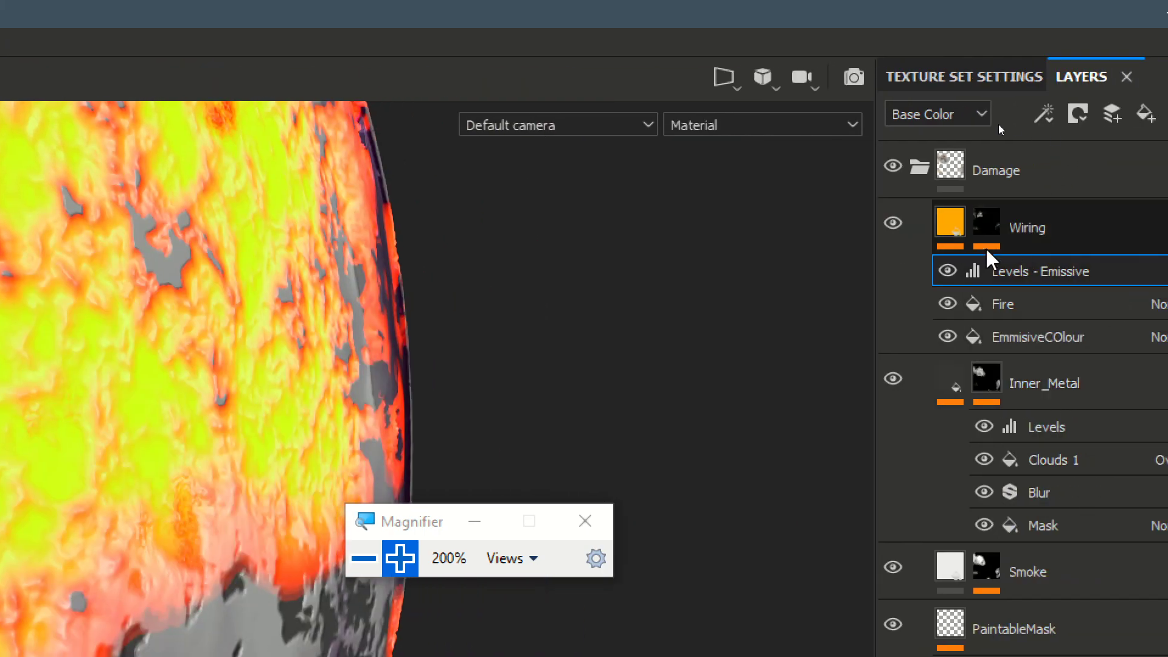
- In the Wiring layer's mask, adjust the Blur filter's intensity, comparing values such as 1.83 and 3.23
{"action": "left_click", "coordinate": [968, 207]}
{"action": "left_click", "coordinate": [987, 223]}
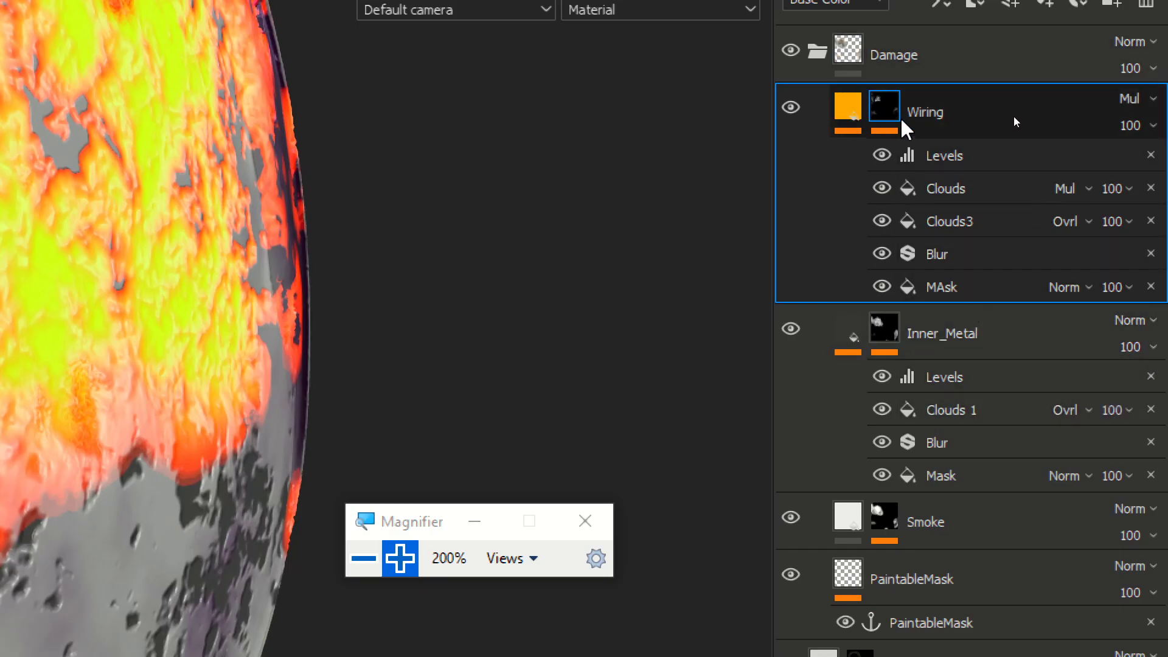
{"action": "left_click", "coordinate": [948, 294]}
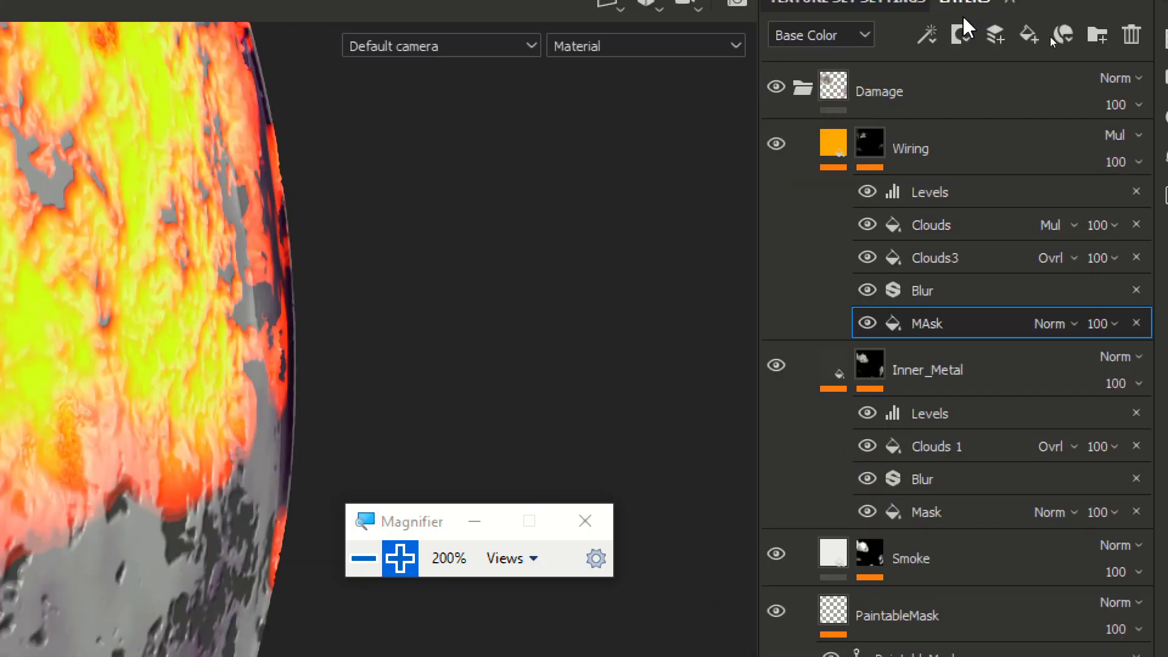
{"action": "left_click", "coordinate": [921, 291]}
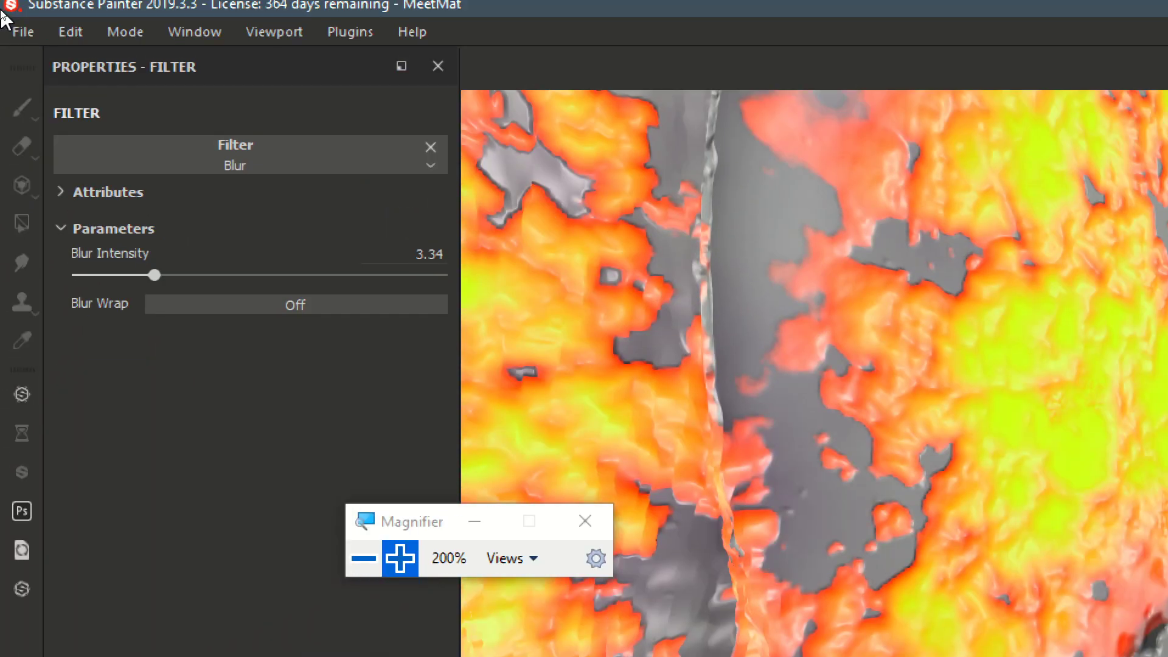
{"action": "left_click_drag", "start_coordinate": [83, 119], "coordinate": [46, 120]}
{"action": "mouse_move", "coordinate": [118, 283]}
{"action": "left_mouse_down"}
{"action": "mouse_move", "coordinate": [99, 280]}
{"action": "mouse_move", "coordinate": [399, 286]}
{"action": "mouse_move", "coordinate": [151, 317]}
{"action": "mouse_move", "coordinate": [128, 310]}
{"action": "mouse_move", "coordinate": [139, 305]}
{"action": "mouse_move", "coordinate": [130, 272]}
{"action": "mouse_move", "coordinate": [99, 296]}
{"action": "mouse_move", "coordinate": [122, 284]}
{"action": "left_mouse_up"}
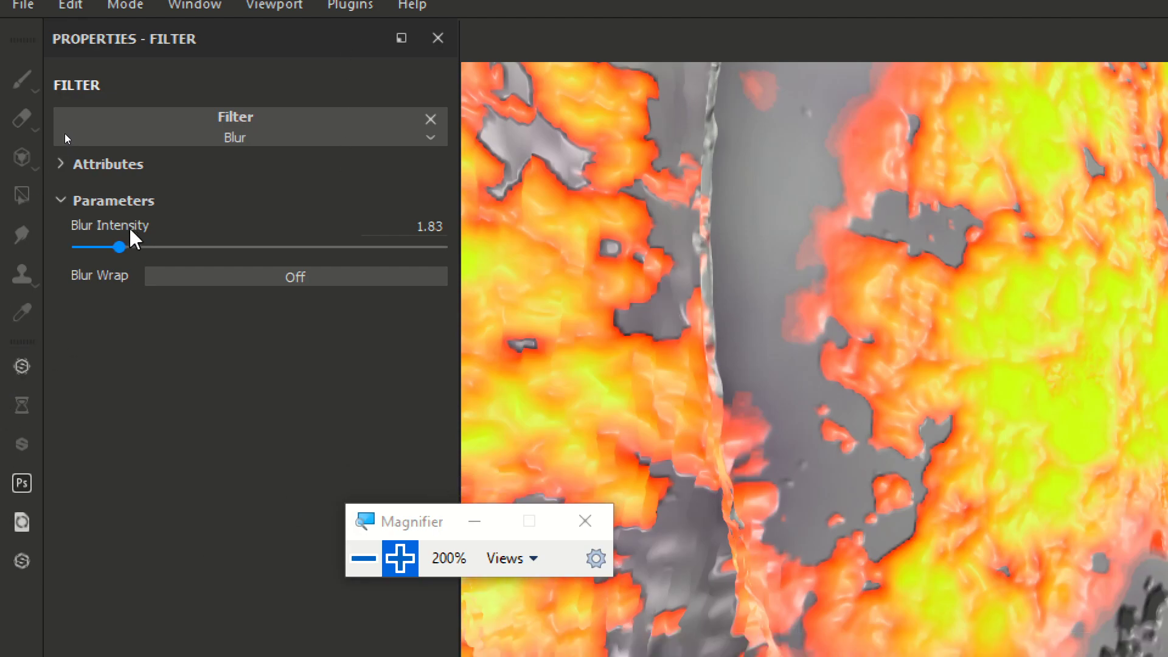
{"action": "left_click_drag", "start_coordinate": [120, 246], "coordinate": [150, 250]}
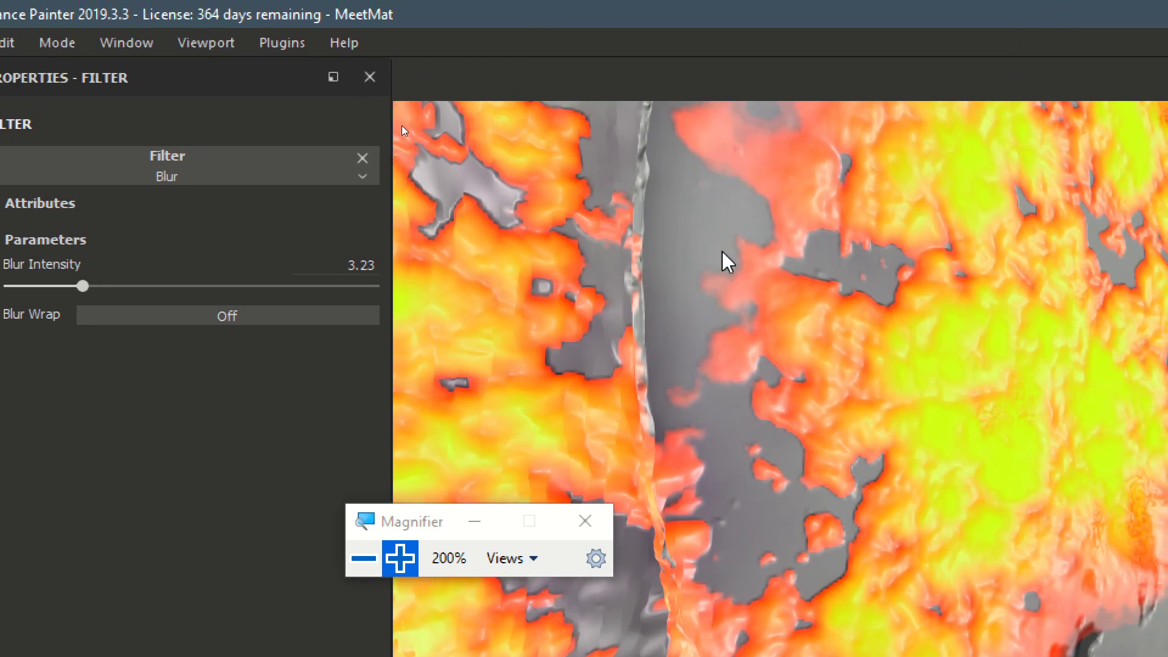
{"action": "scroll", "coordinate": [905, 365], "scroll_direction": "down", "scroll_amount": 6}
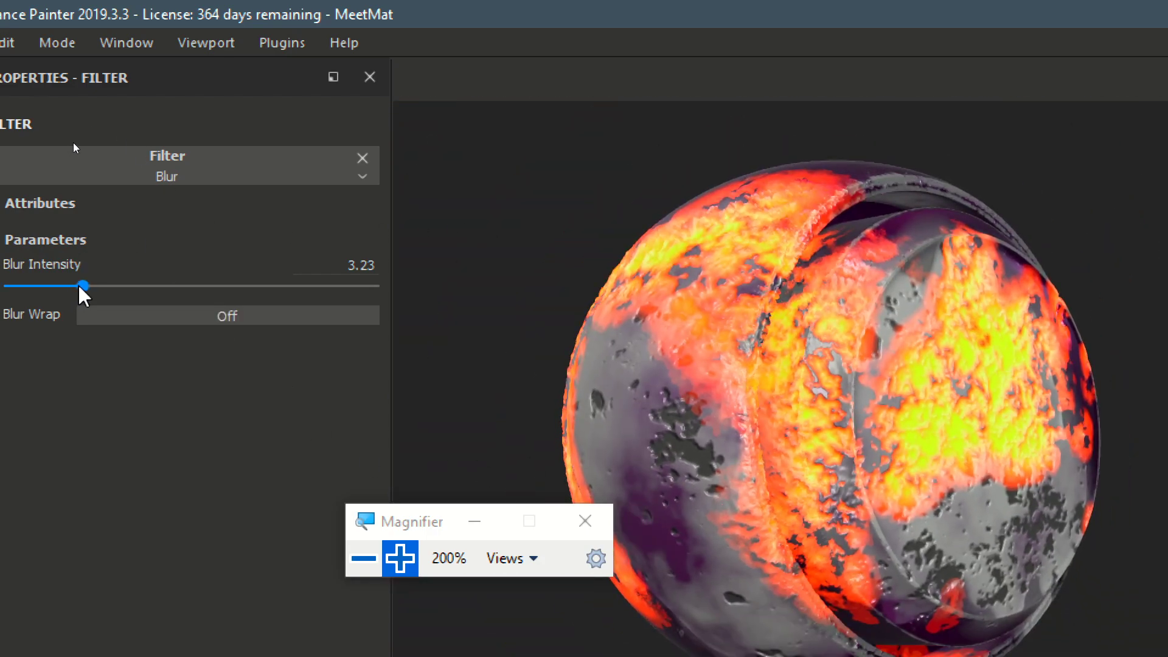
{"action": "left_click_drag", "start_coordinate": [78, 286], "coordinate": [54, 266]}
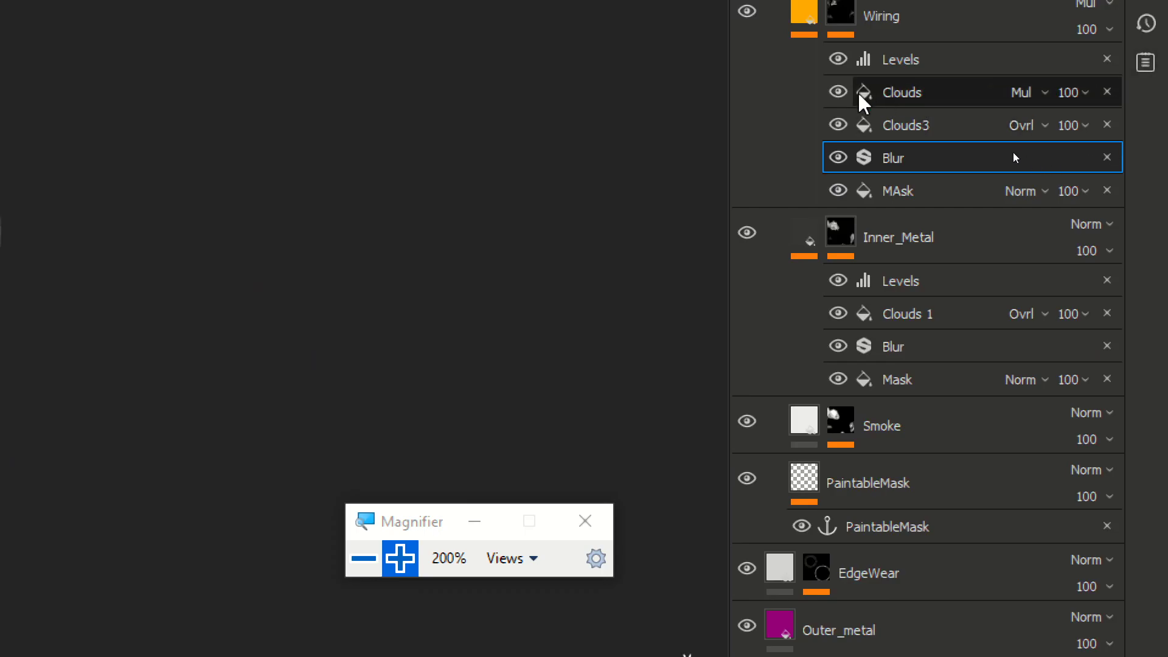
- Try lowering the Balance and adjusting the Contrast of the Clouds3 fill in the Wiring layer's mask
{"action": "left_click", "coordinate": [897, 123]}
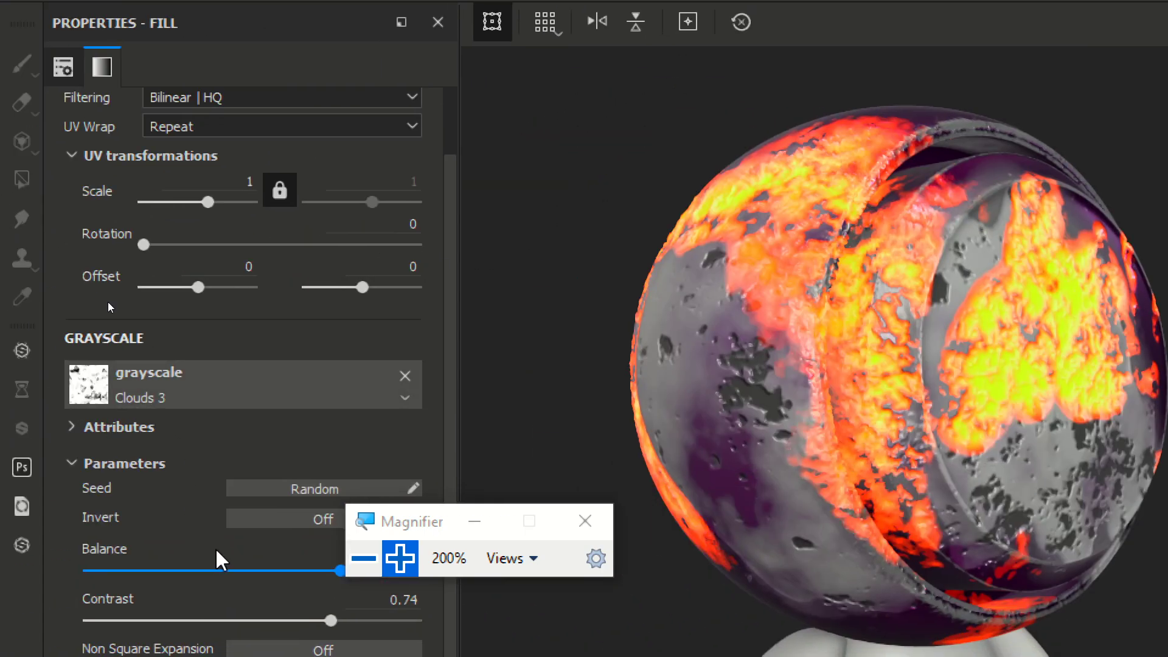
{"action": "left_click_drag", "start_coordinate": [248, 572], "coordinate": [196, 571]}
{"action": "left_click_drag", "start_coordinate": [200, 563], "coordinate": [262, 487]}
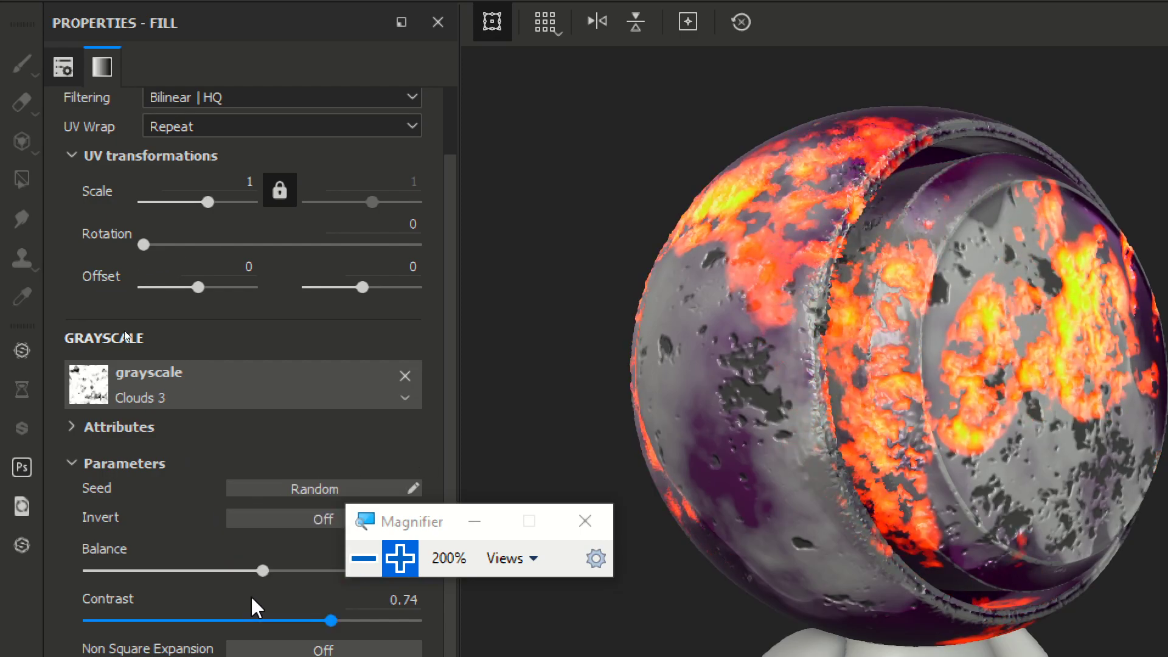
{"action": "left_click_drag", "start_coordinate": [277, 619], "coordinate": [290, 587]}
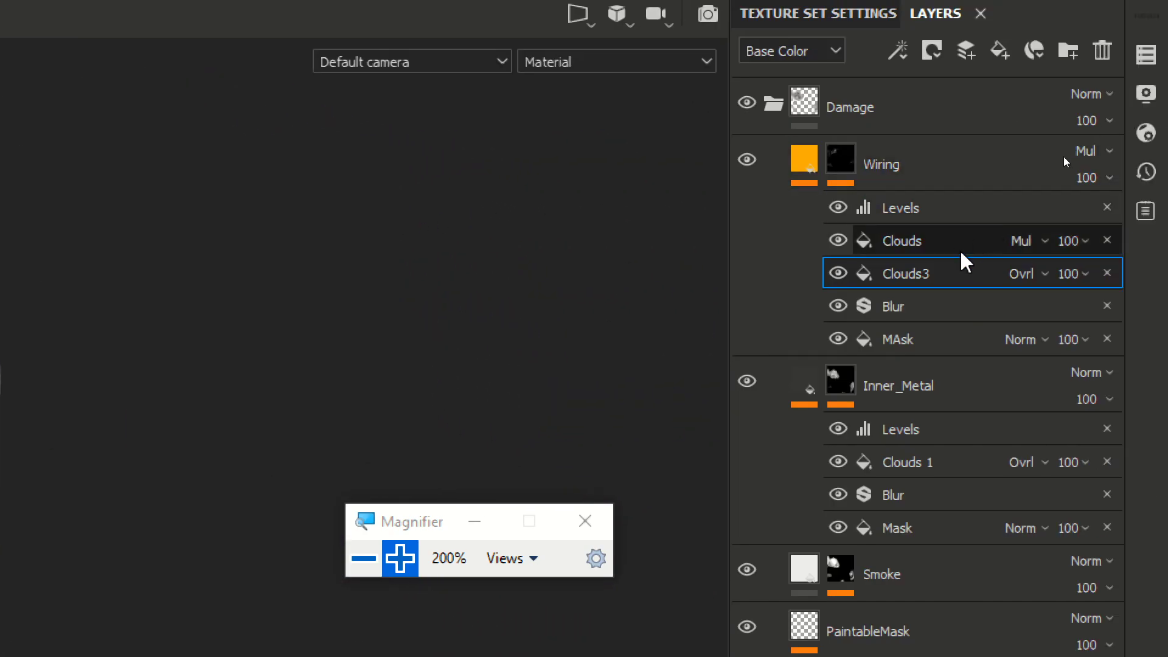
- Try a Balance of 0.36 on the Clouds fill in the Wiring mask, and undo the recent cloud parameter changes
{"action": "left_click", "coordinate": [958, 246]}
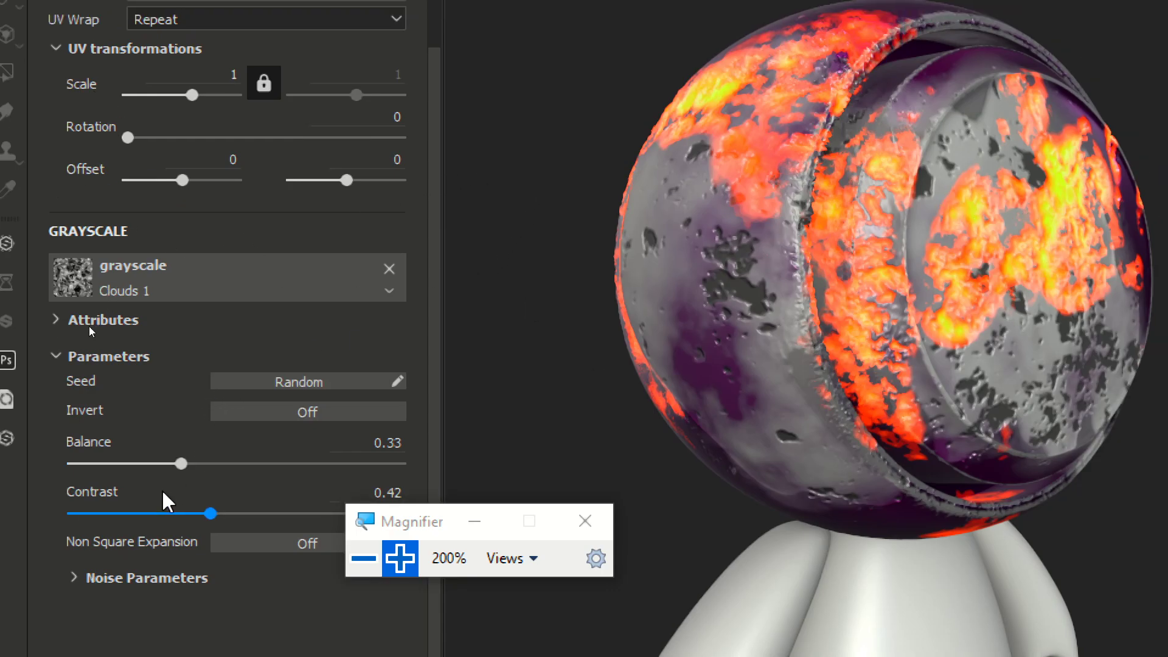
{"action": "mouse_move", "coordinate": [180, 465]}
{"action": "left_mouse_down"}
{"action": "mouse_move", "coordinate": [144, 467]}
{"action": "mouse_move", "coordinate": [252, 465]}
{"action": "mouse_move", "coordinate": [159, 465]}
{"action": "mouse_move", "coordinate": [191, 452]}
{"action": "mouse_move", "coordinate": [192, 461]}
{"action": "left_mouse_up"}
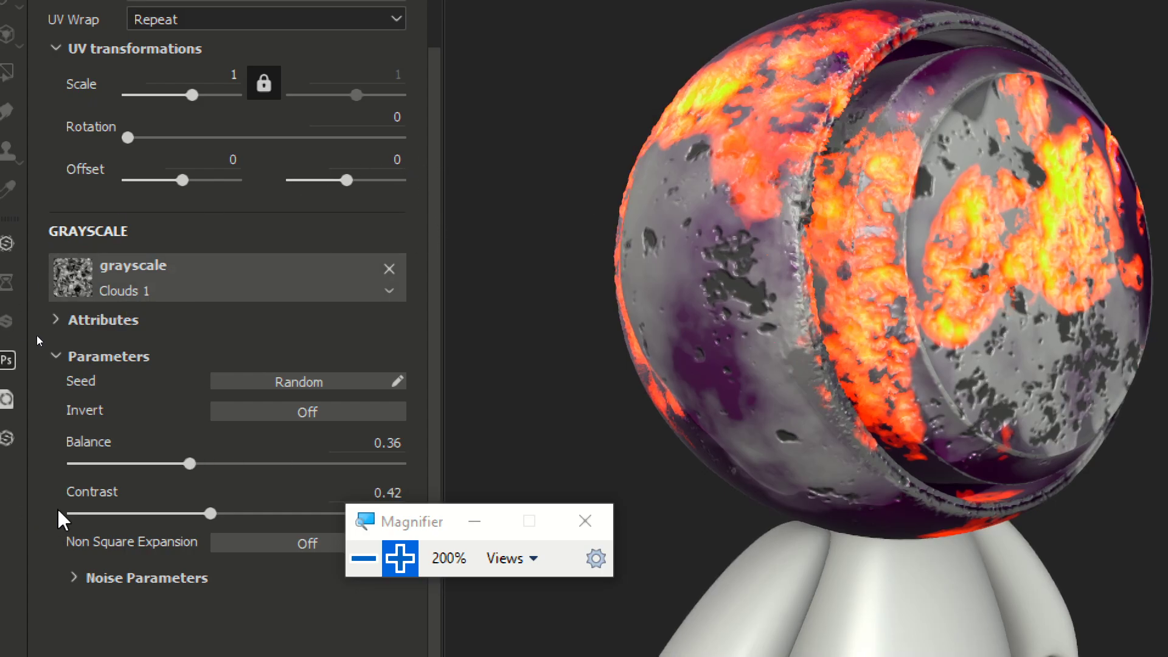
{"action": "key", "text": "ctrl+z"}
{"action": "key", "text": "ctrl+z"}
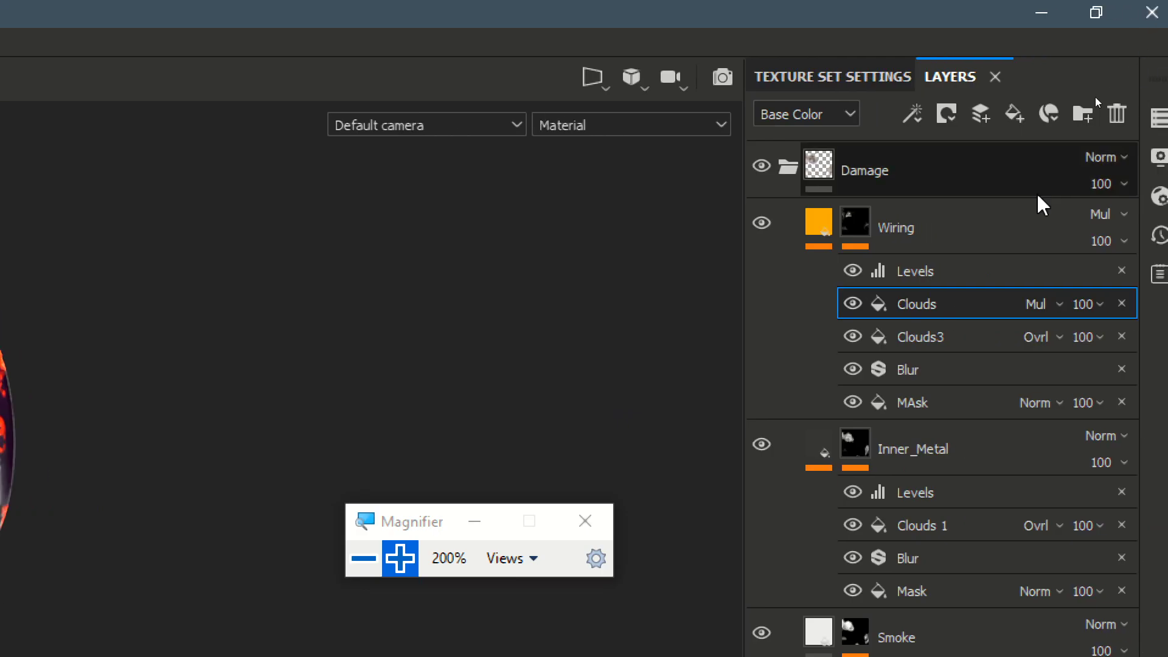
- Set the Wiring mask's Levels input white point to 0.443, and try a midpoint of 7.429 before lowering it
{"action": "left_click", "coordinate": [989, 267]}
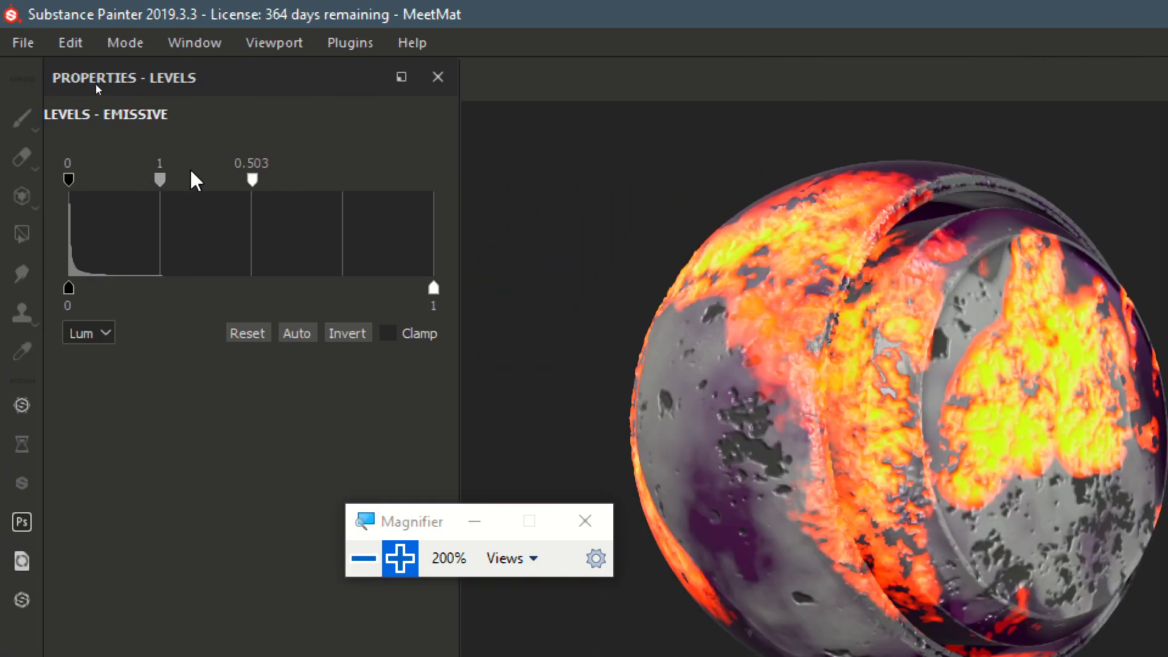
{"action": "left_click_drag", "start_coordinate": [253, 180], "coordinate": [99, 213]}
{"action": "key", "text": "ctrl+z"}
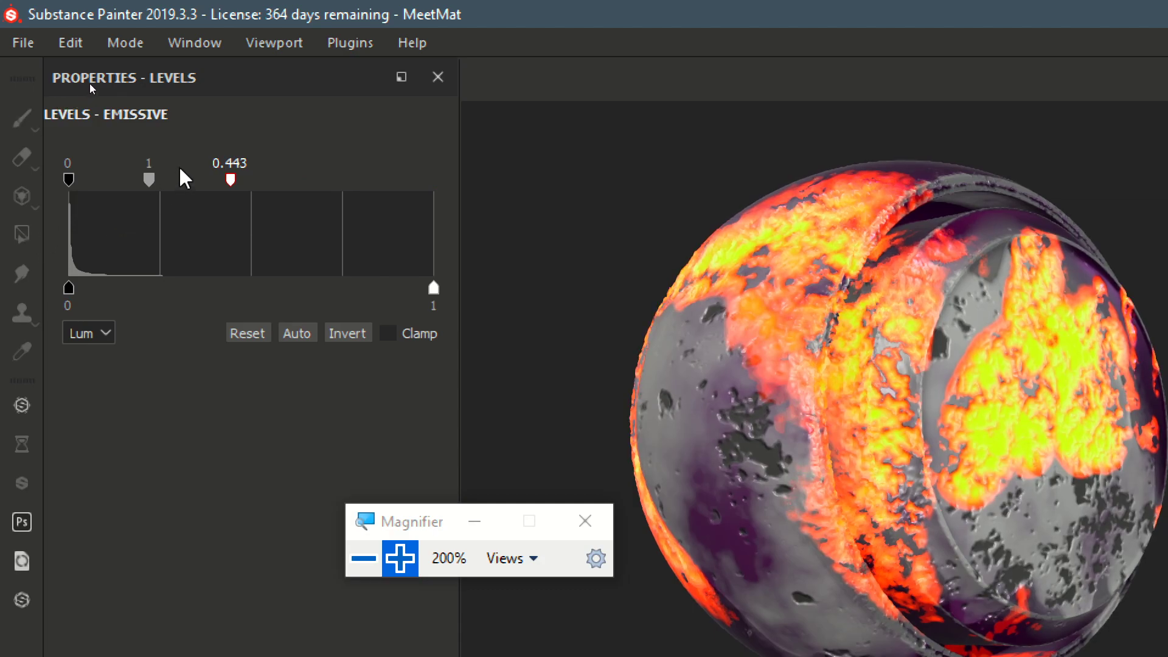
{"action": "left_click_drag", "start_coordinate": [149, 180], "coordinate": [188, 172]}
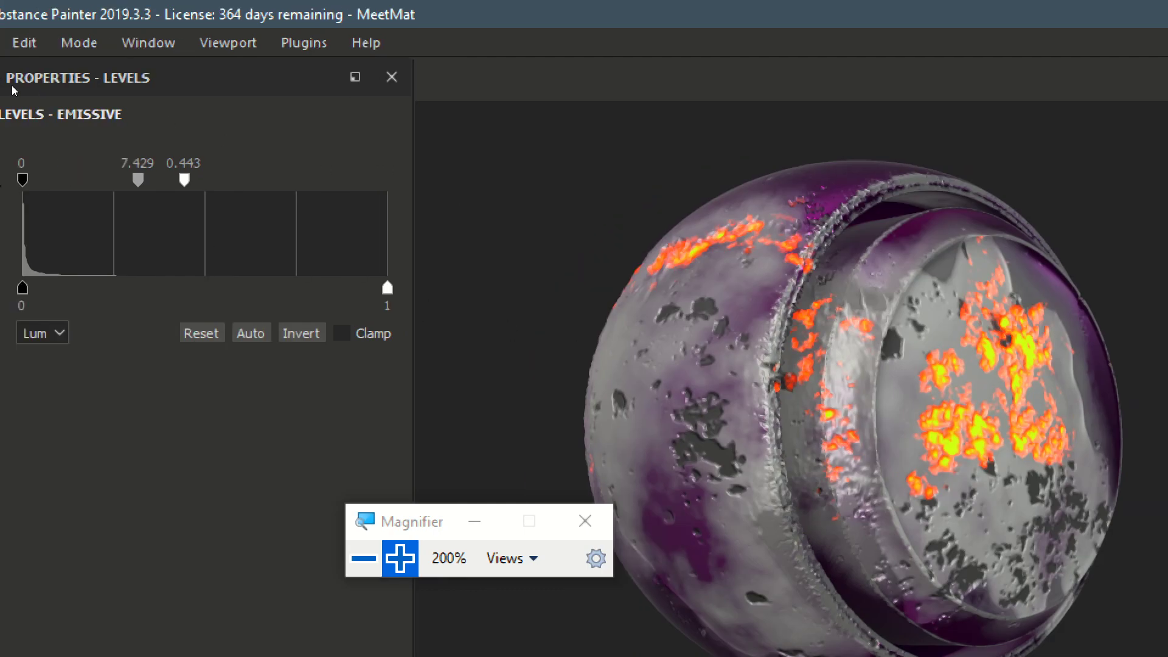
{"action": "mouse_move", "coordinate": [163, 180]}
{"action": "left_mouse_down"}
{"action": "mouse_move", "coordinate": [141, 196]}
{"action": "mouse_move", "coordinate": [167, 176]}
{"action": "mouse_move", "coordinate": [121, 178]}
{"action": "mouse_move", "coordinate": [144, 180]}
{"action": "left_mouse_up"}
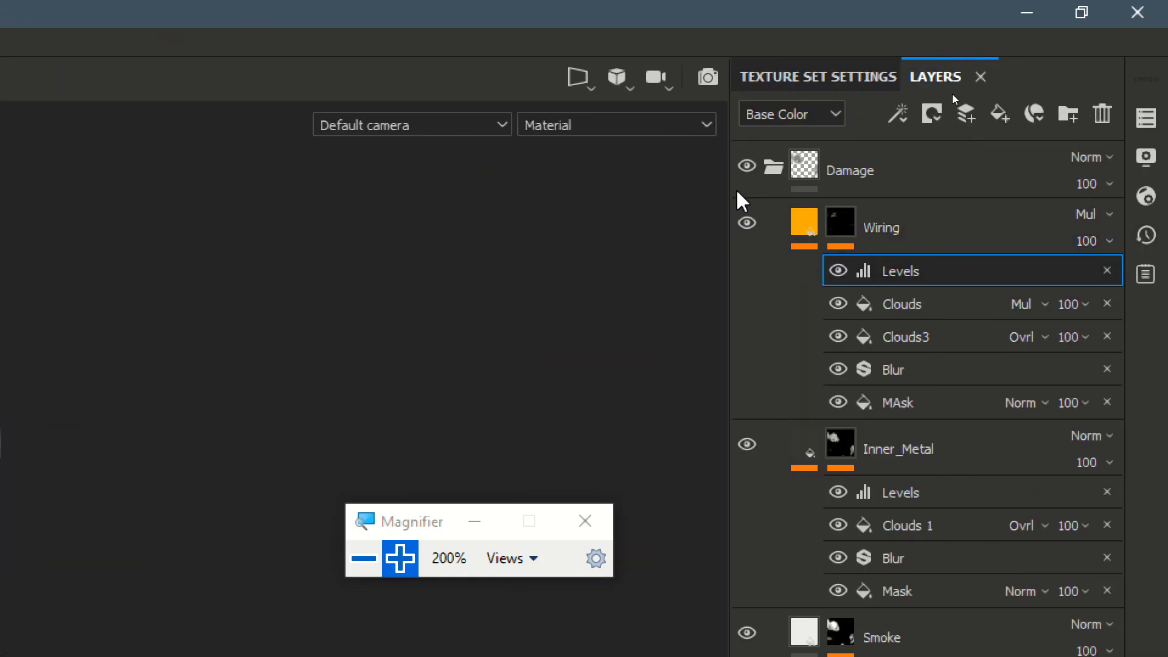
- Paint a displacement stroke along the head's outer shell on the PaintableMask layer, and return the screen magnification to 100%
{"action": "left_click", "coordinate": [774, 168]}
{"action": "left_click", "coordinate": [774, 168]}
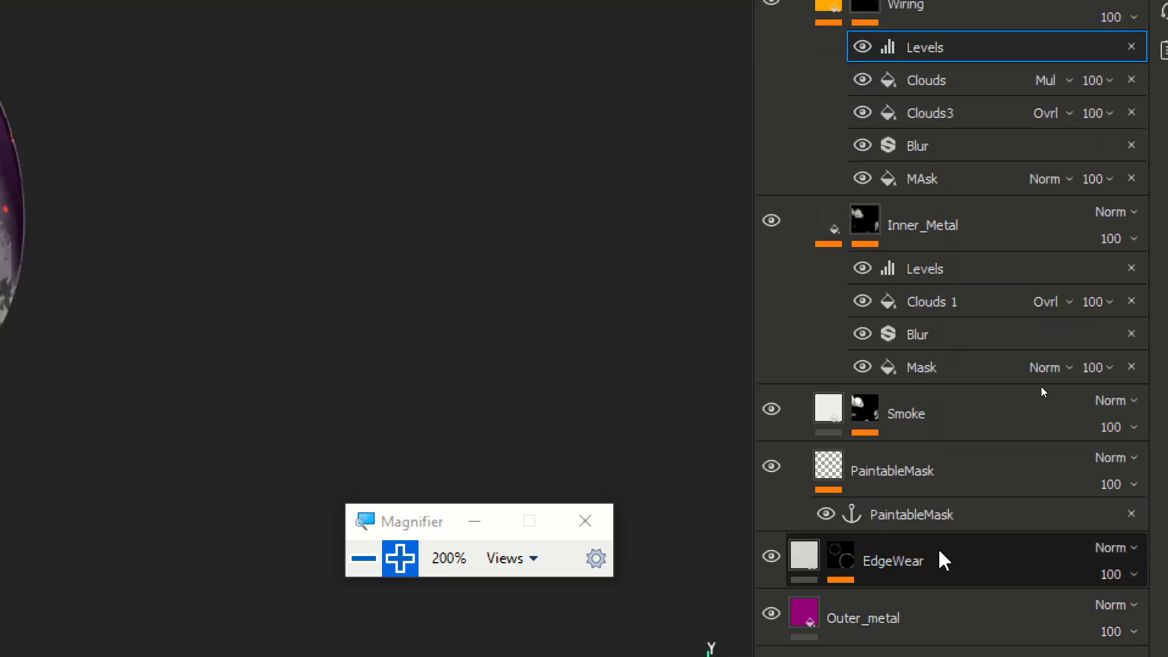
{"action": "left_click", "coordinate": [908, 478]}
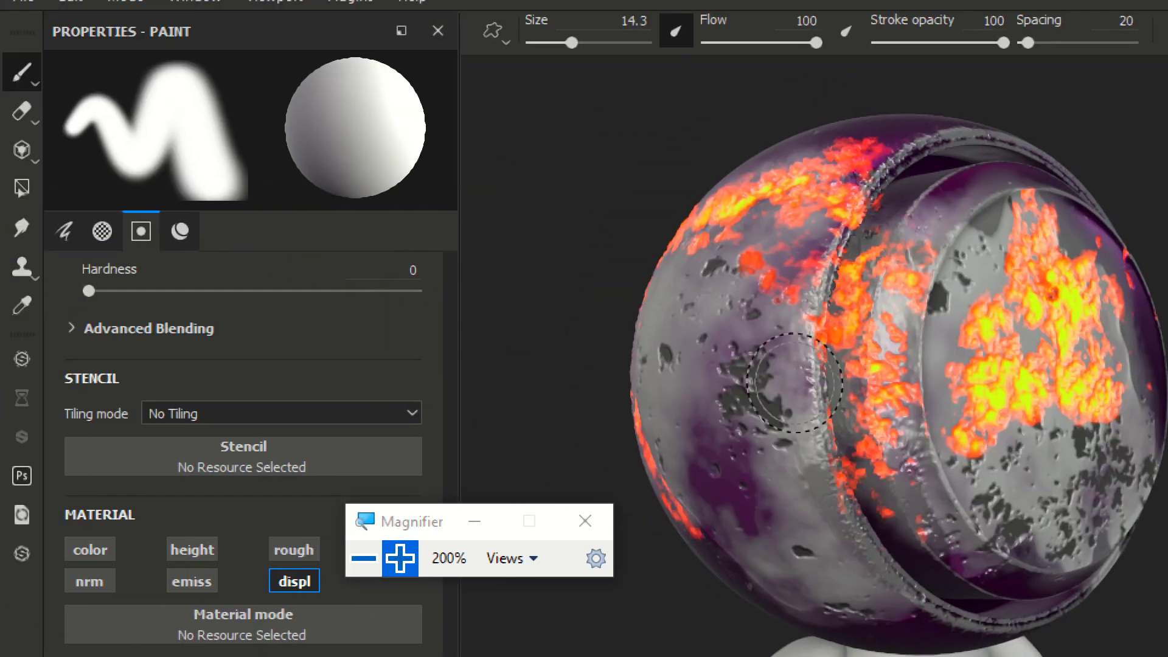
{"action": "mouse_move", "coordinate": [718, 392]}
{"action": "left_mouse_down"}
{"action": "mouse_move", "coordinate": [663, 353]}
{"action": "mouse_move", "coordinate": [827, 566]}
{"action": "mouse_move", "coordinate": [925, 426]}
{"action": "mouse_move", "coordinate": [777, 334]}
{"action": "mouse_move", "coordinate": [822, 292]}
{"action": "mouse_move", "coordinate": [782, 262]}
{"action": "mouse_move", "coordinate": [685, 238]}
{"action": "mouse_move", "coordinate": [785, 283]}
{"action": "mouse_move", "coordinate": [791, 201]}
{"action": "mouse_move", "coordinate": [829, 212]}
{"action": "mouse_move", "coordinate": [870, 164]}
{"action": "mouse_move", "coordinate": [791, 171]}
{"action": "left_mouse_up"}
{"action": "mouse_move", "coordinate": [934, 417]}
{"action": "left_mouse_down", "text": "alt"}
{"action": "mouse_move", "coordinate": [748, 373]}
{"action": "mouse_move", "coordinate": [618, 410]}
{"action": "mouse_move", "coordinate": [524, 263]}
{"action": "mouse_move", "coordinate": [849, 398]}
{"action": "left_mouse_up", "text": "alt"}
{"action": "scroll", "coordinate": [849, 398], "scroll_direction": "down", "scroll_amount": 3}
{"action": "left_click_drag", "start_coordinate": [1054, 476], "coordinate": [700, 389], "text": "alt"}
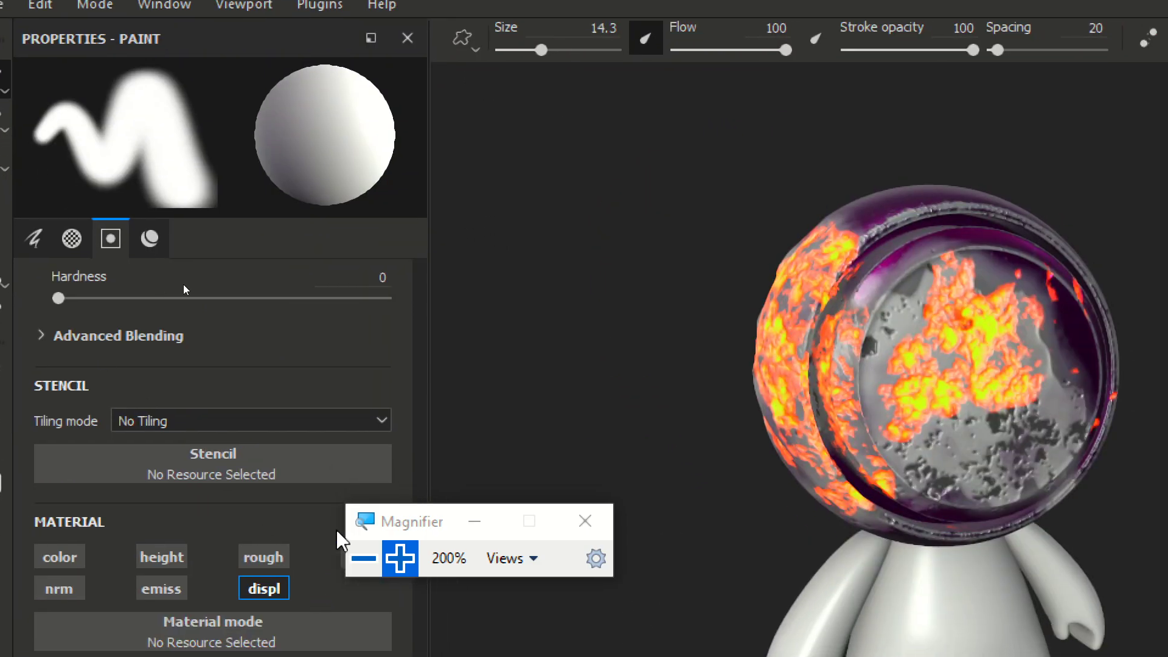
{"action": "left_click", "coordinate": [363, 558]}
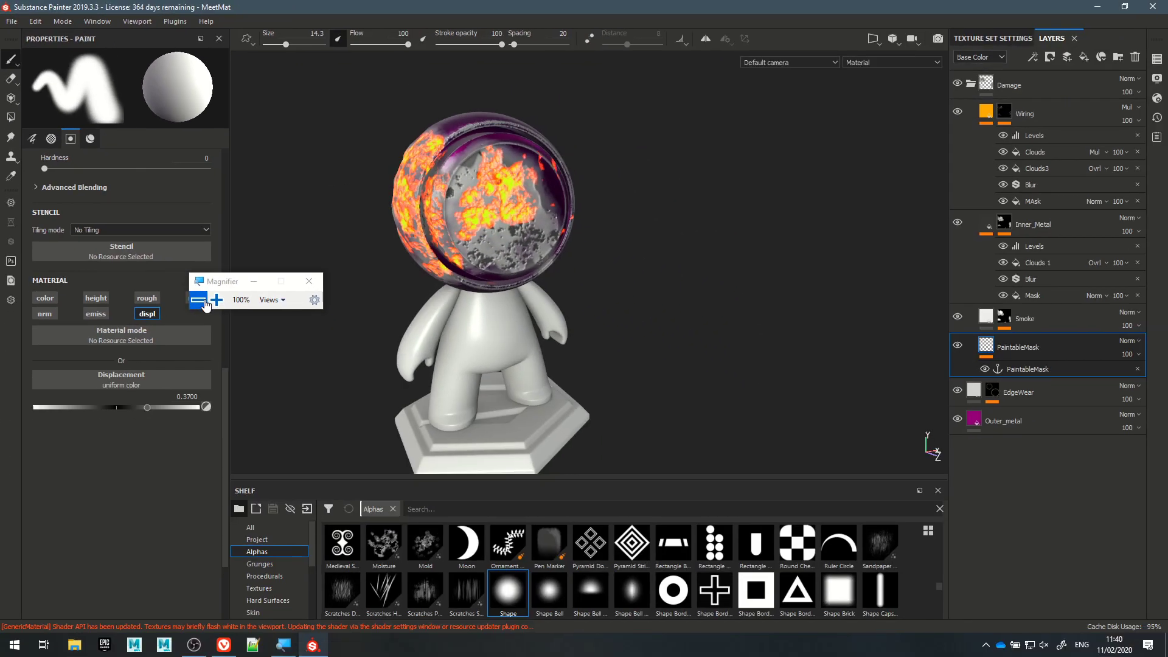